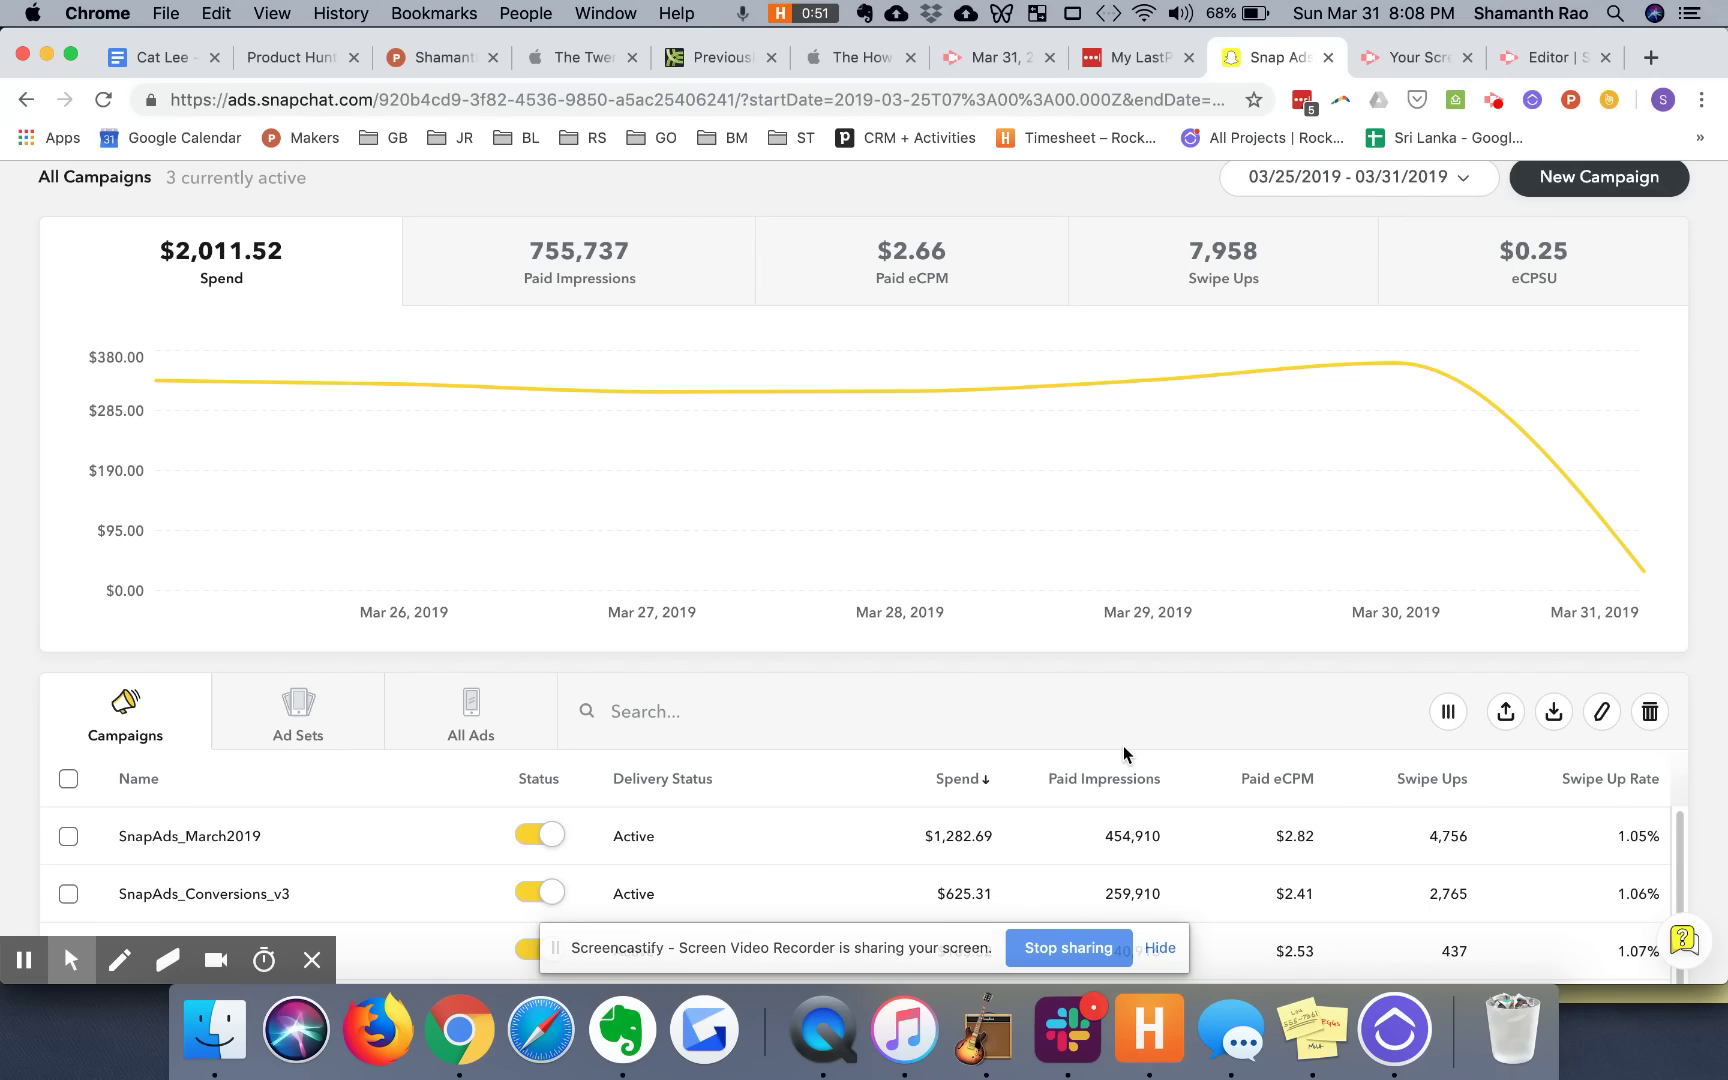
Step: Start an Advanced Create campaign with the App Conversions objective and continue to ad set details
left_click(1590, 180)
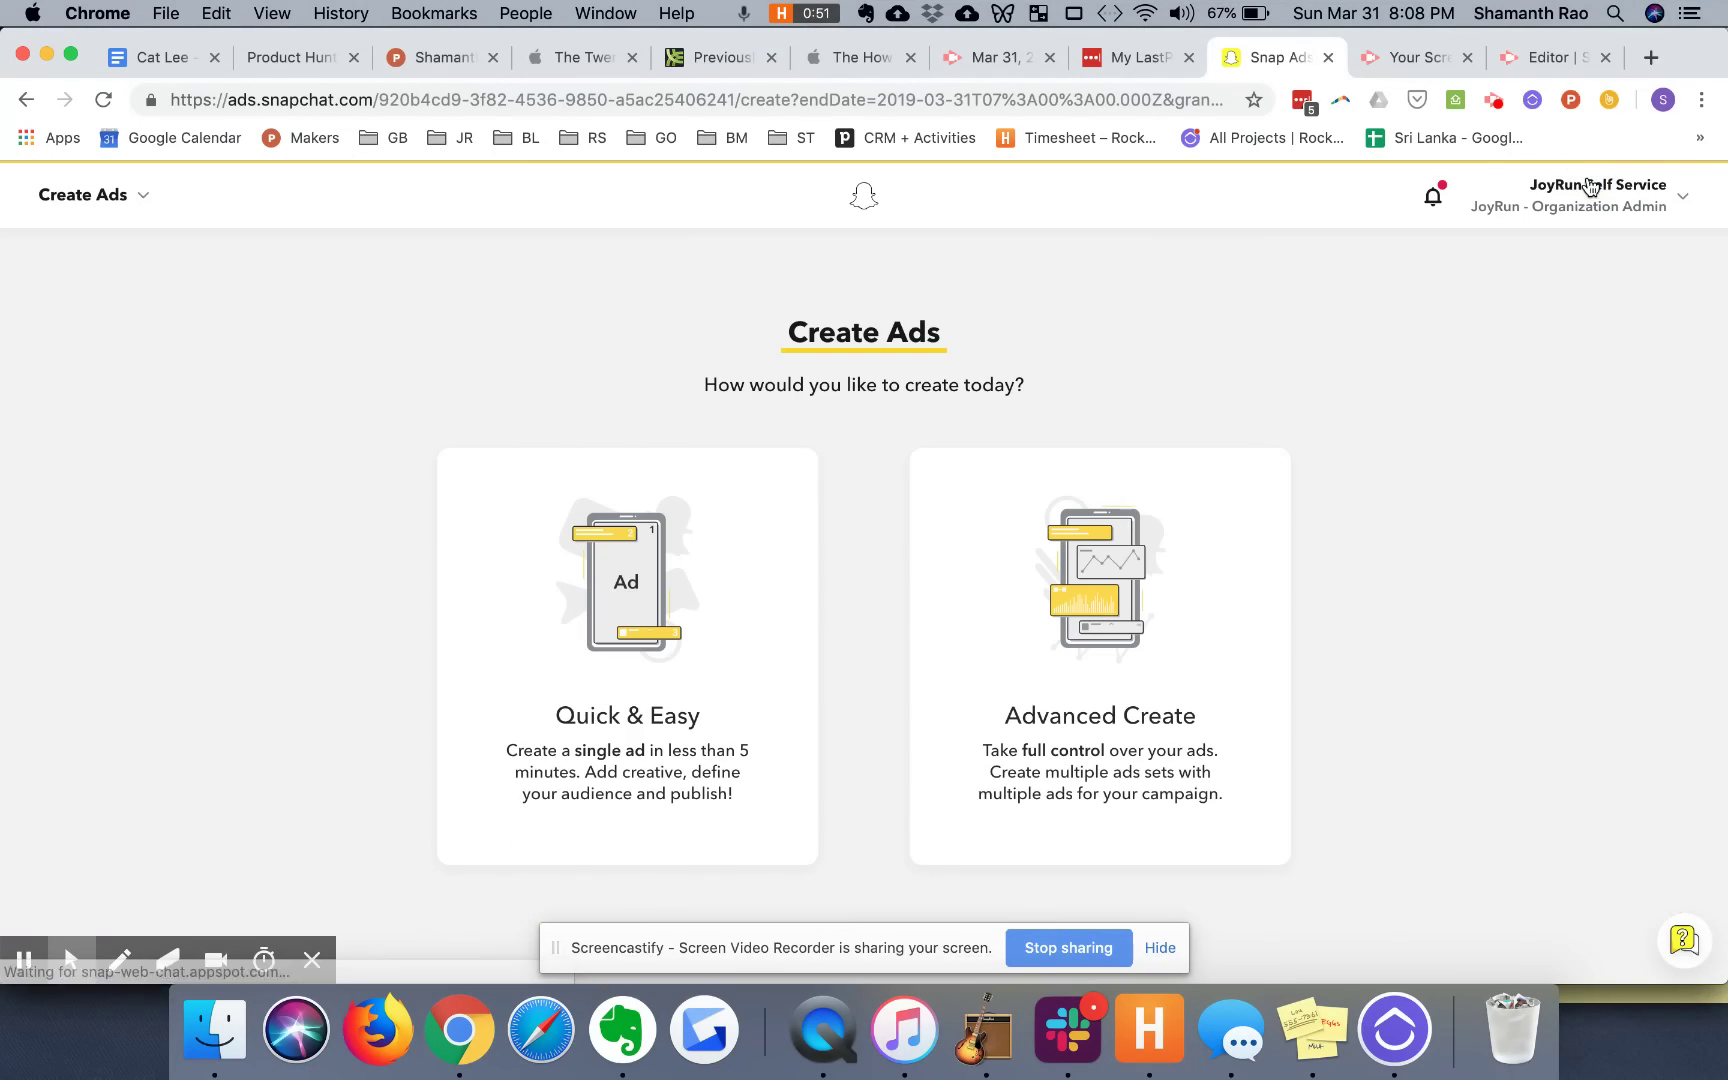
left_click(1052, 697)
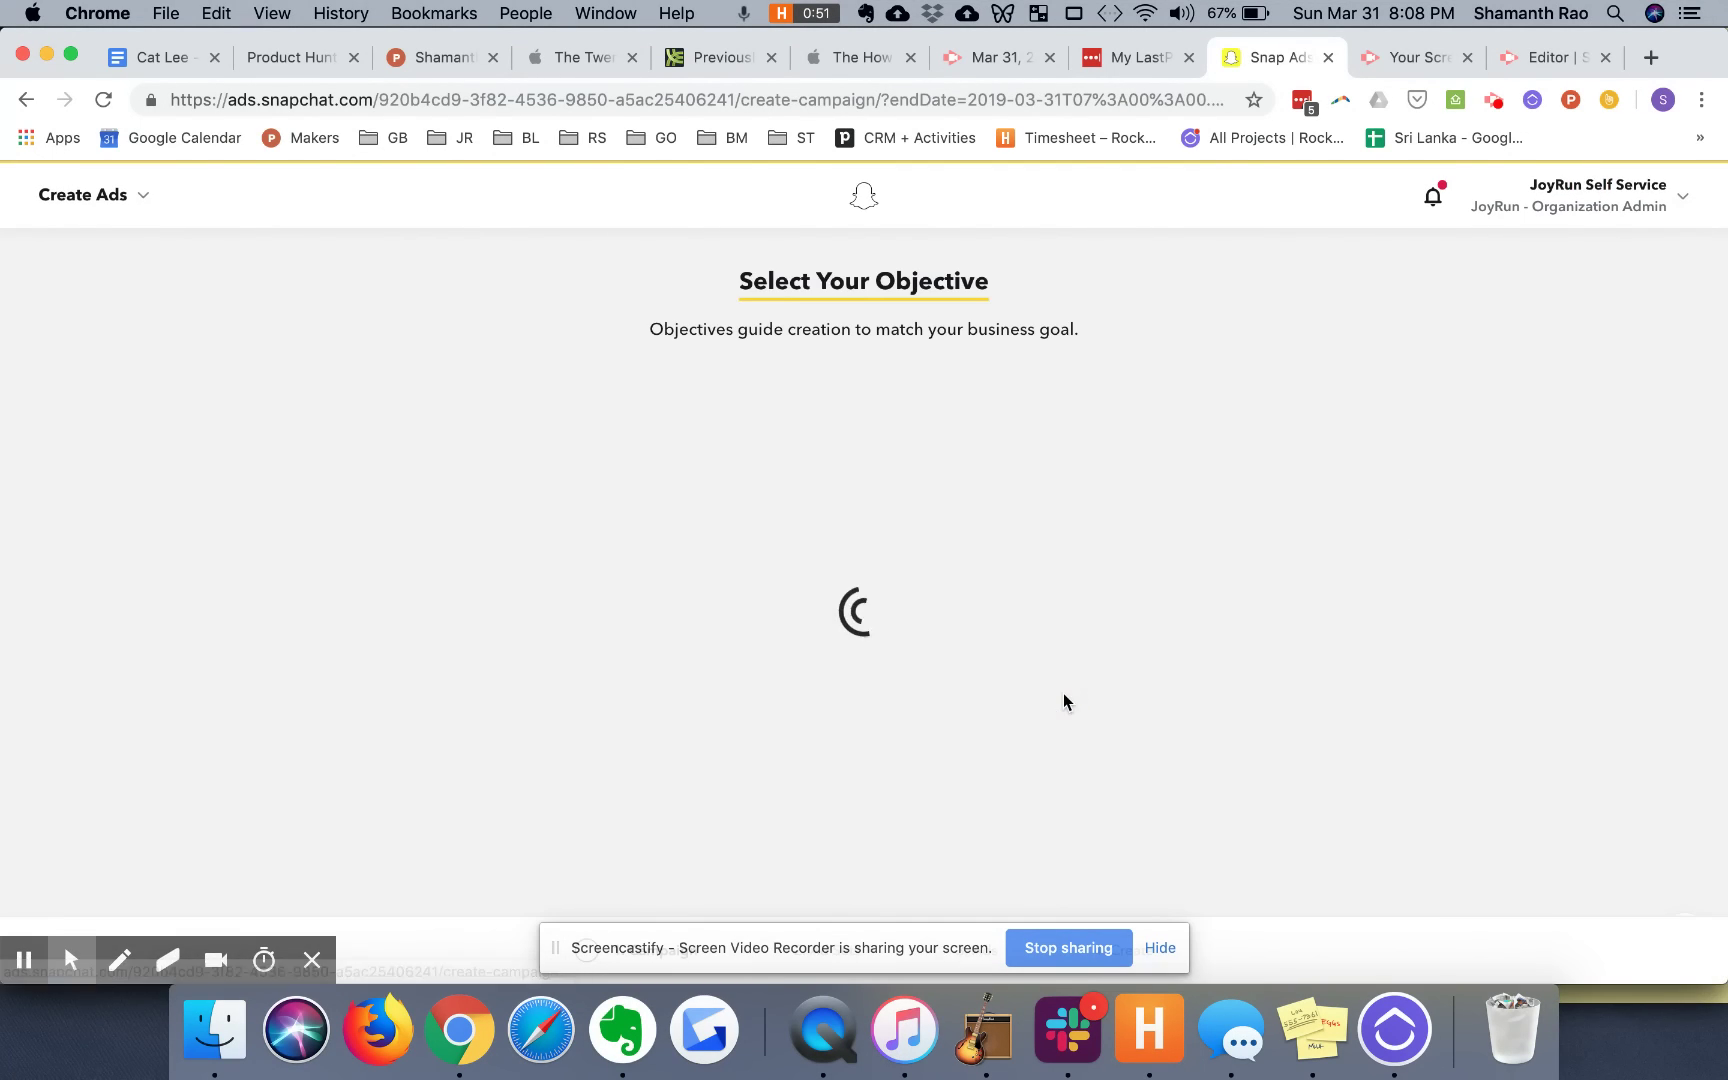
scroll(1062, 700, "down", 2)
scroll(1063, 700, "down", 1)
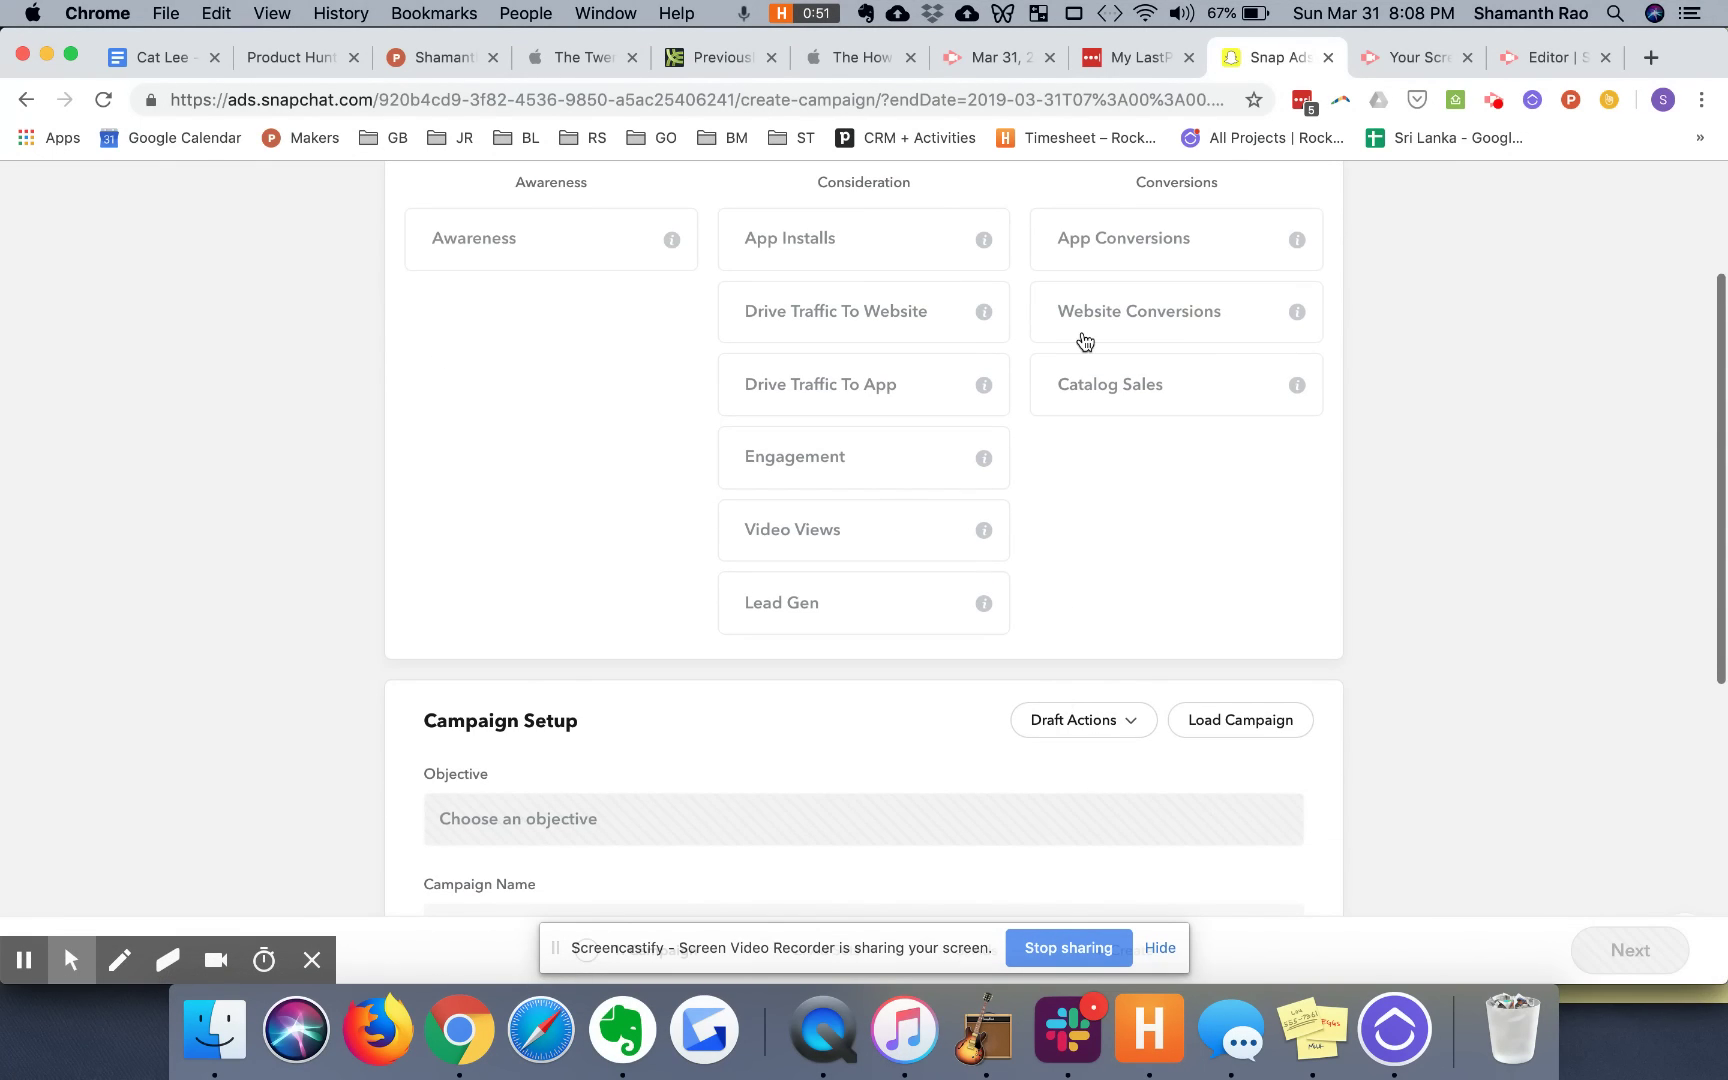
left_click(1120, 245)
scroll(1482, 622, "down", 8)
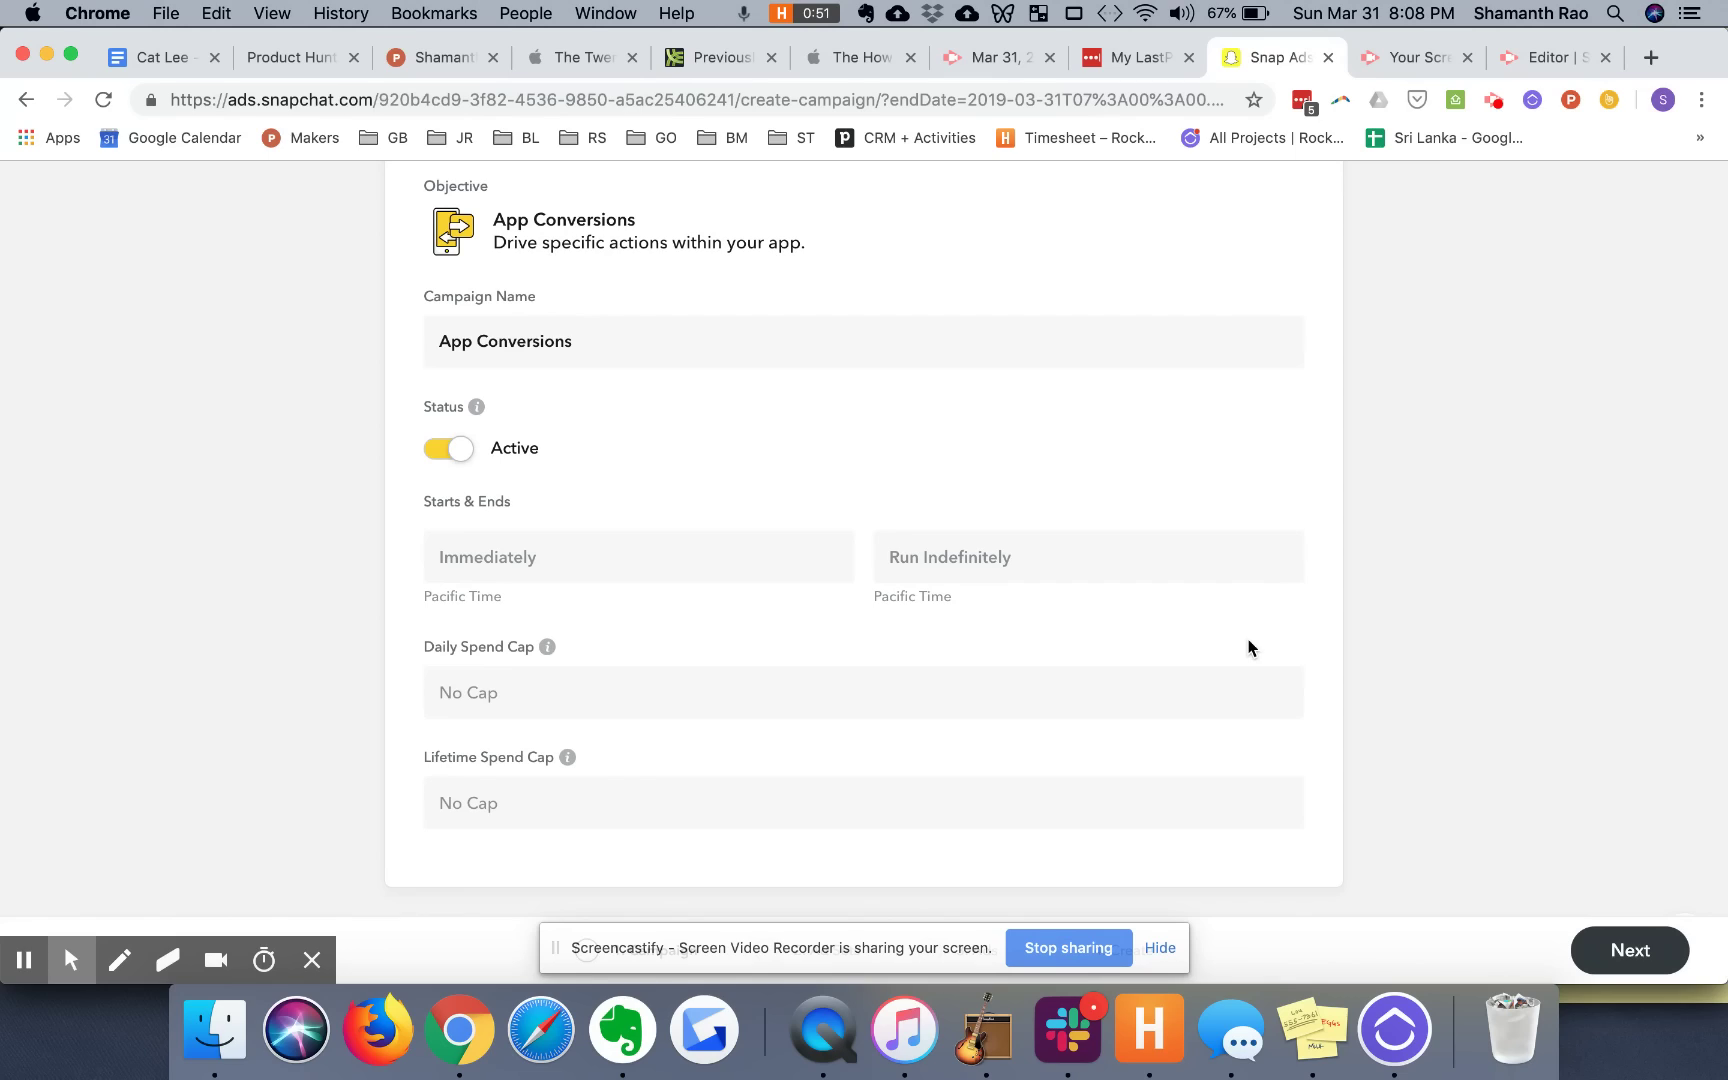
left_click(1671, 963)
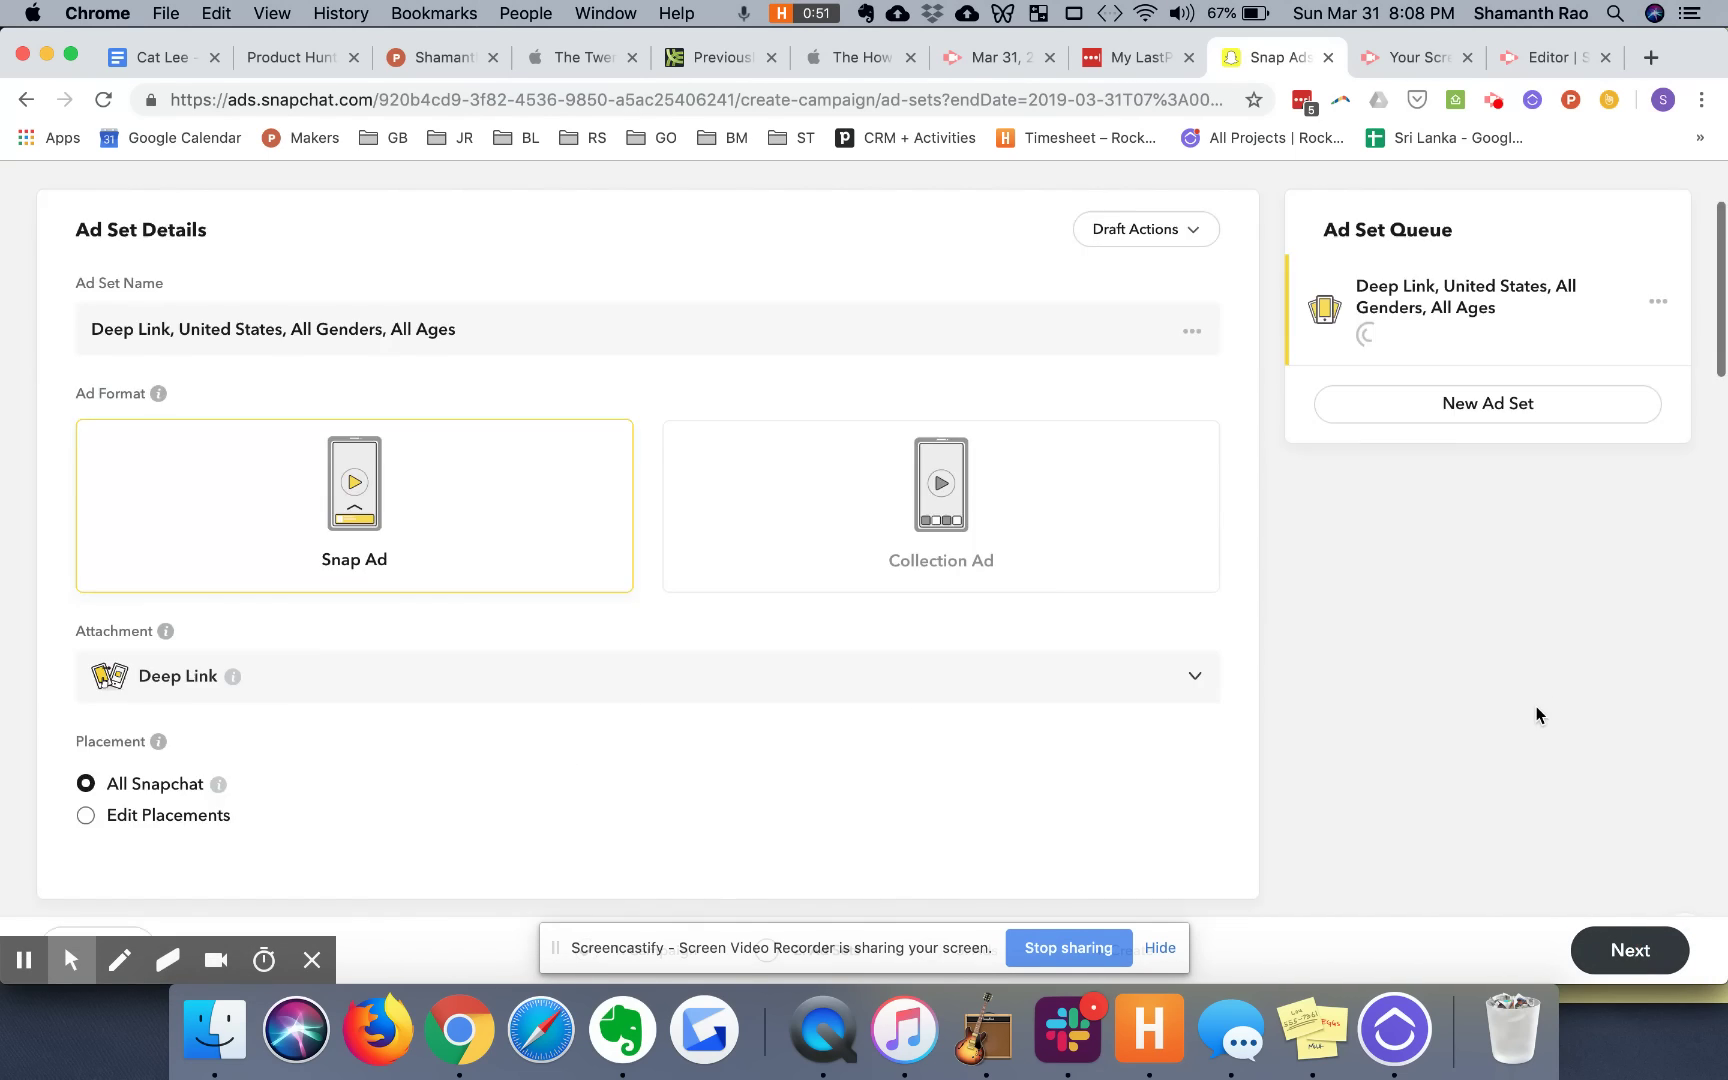
Step: Rename the ad set to AdSet1 and change its Snap Ad attachment from Deep Link to App Install
scroll(1536, 706, "down", 3)
scroll(1536, 706, "up", 1)
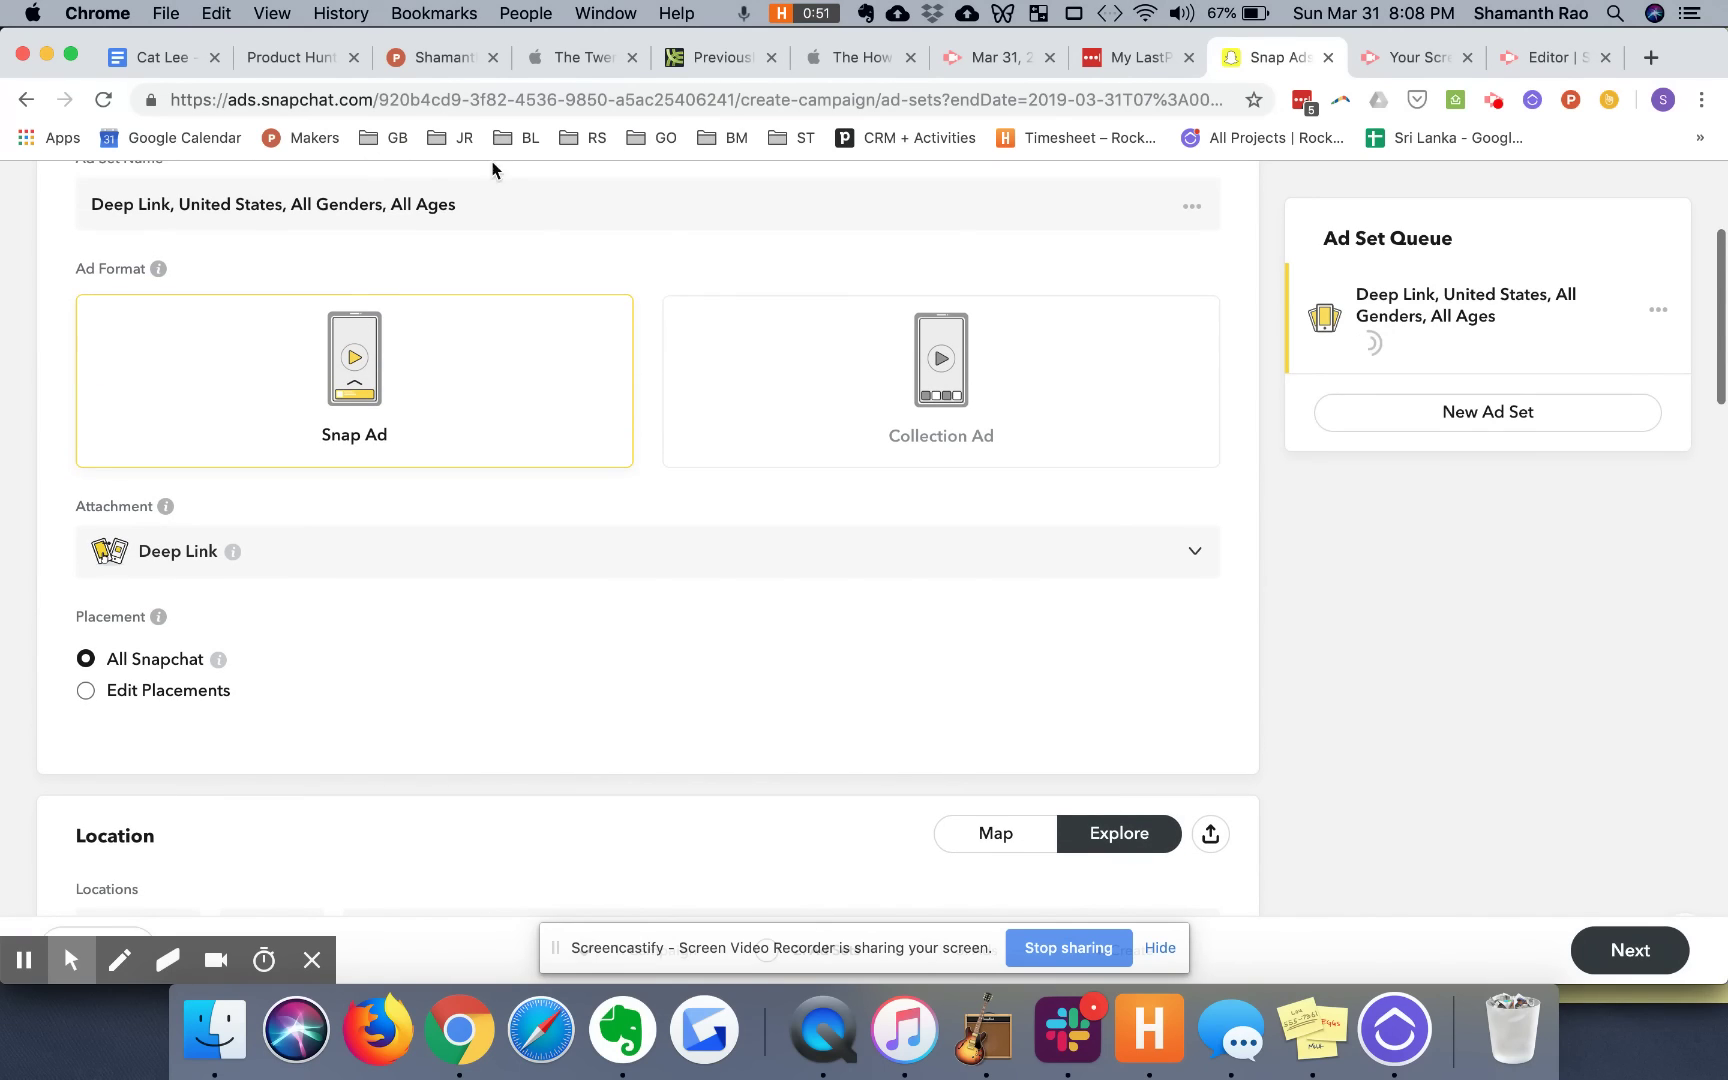
left_click(490, 208)
key("super+a")
type("Ad")
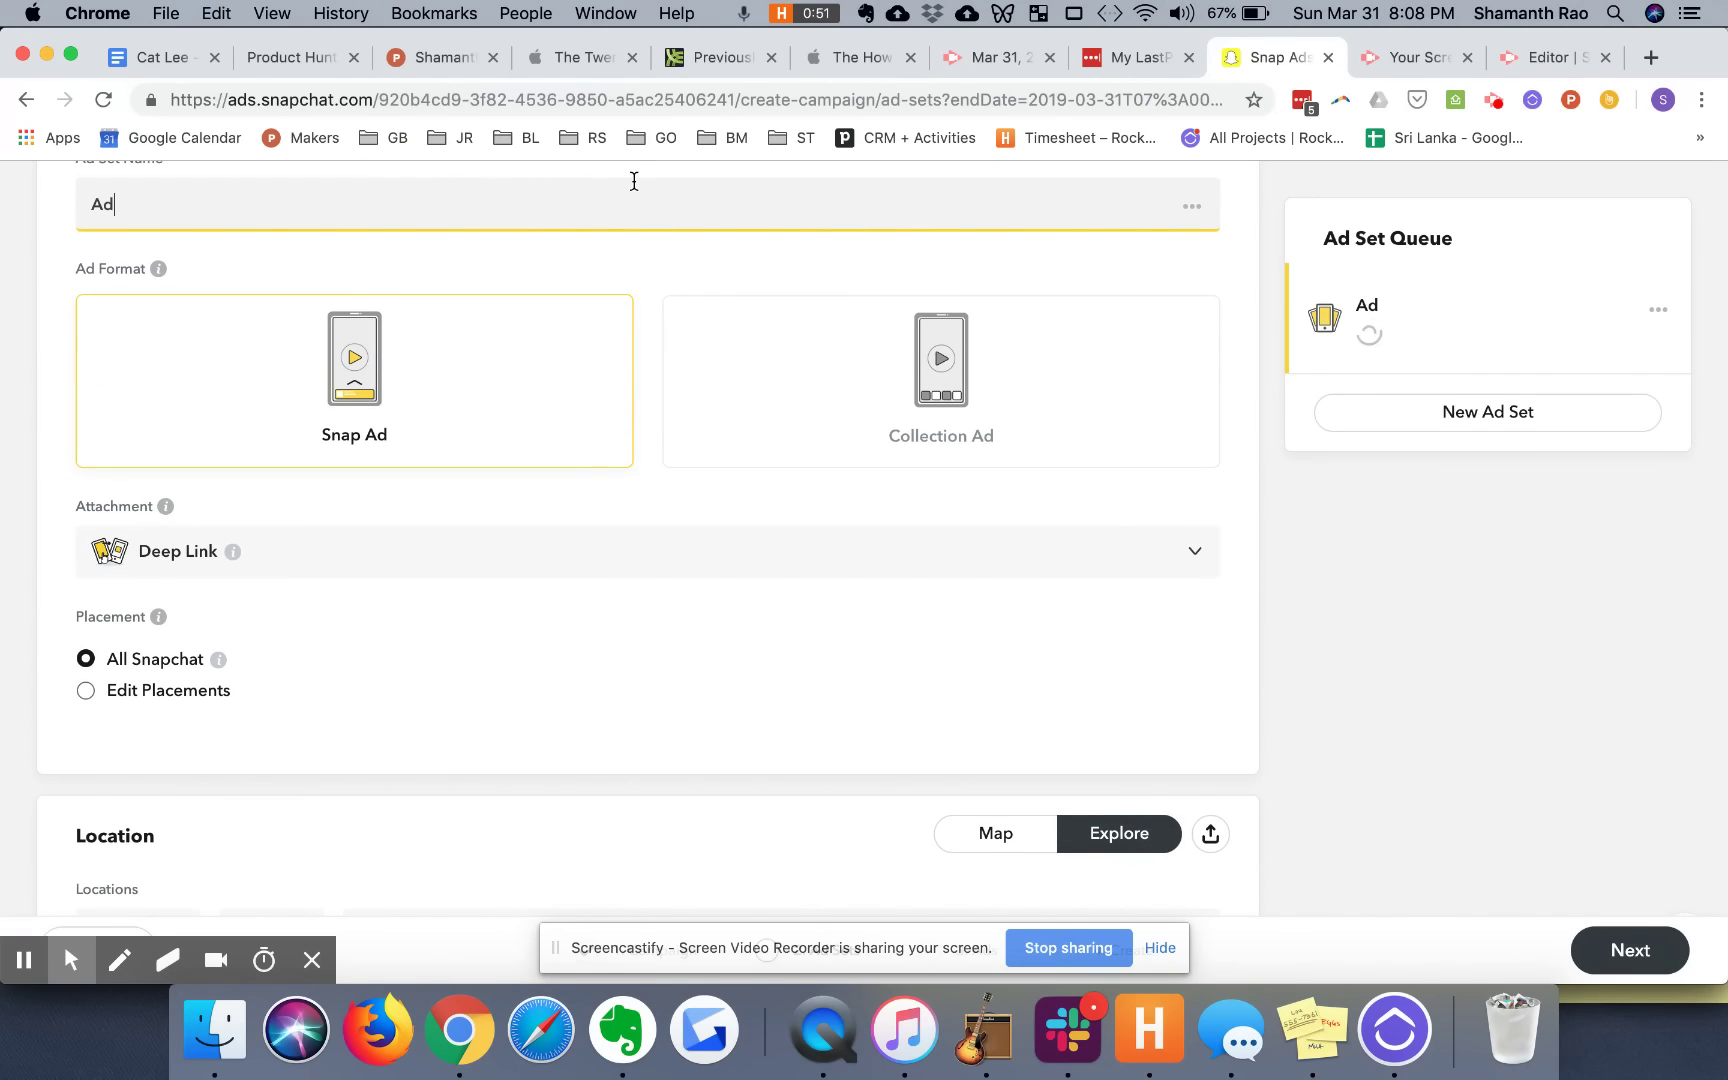
type("Set1")
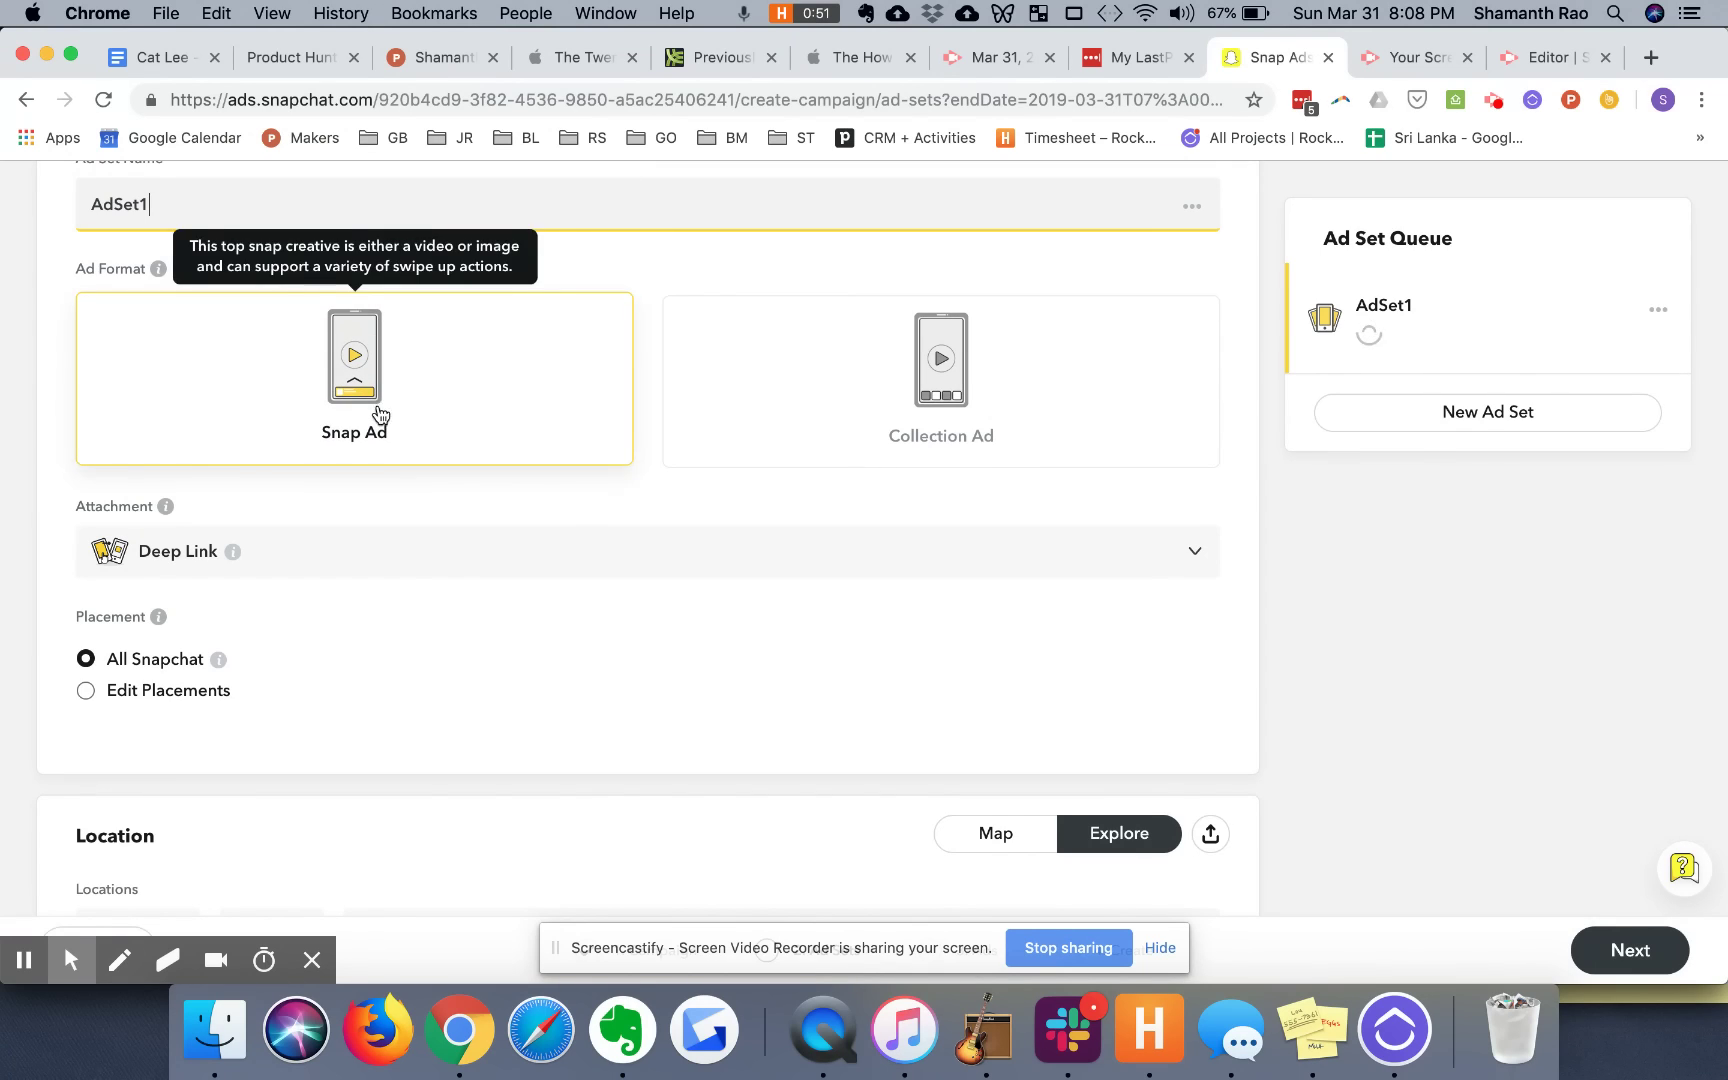
left_click(490, 563)
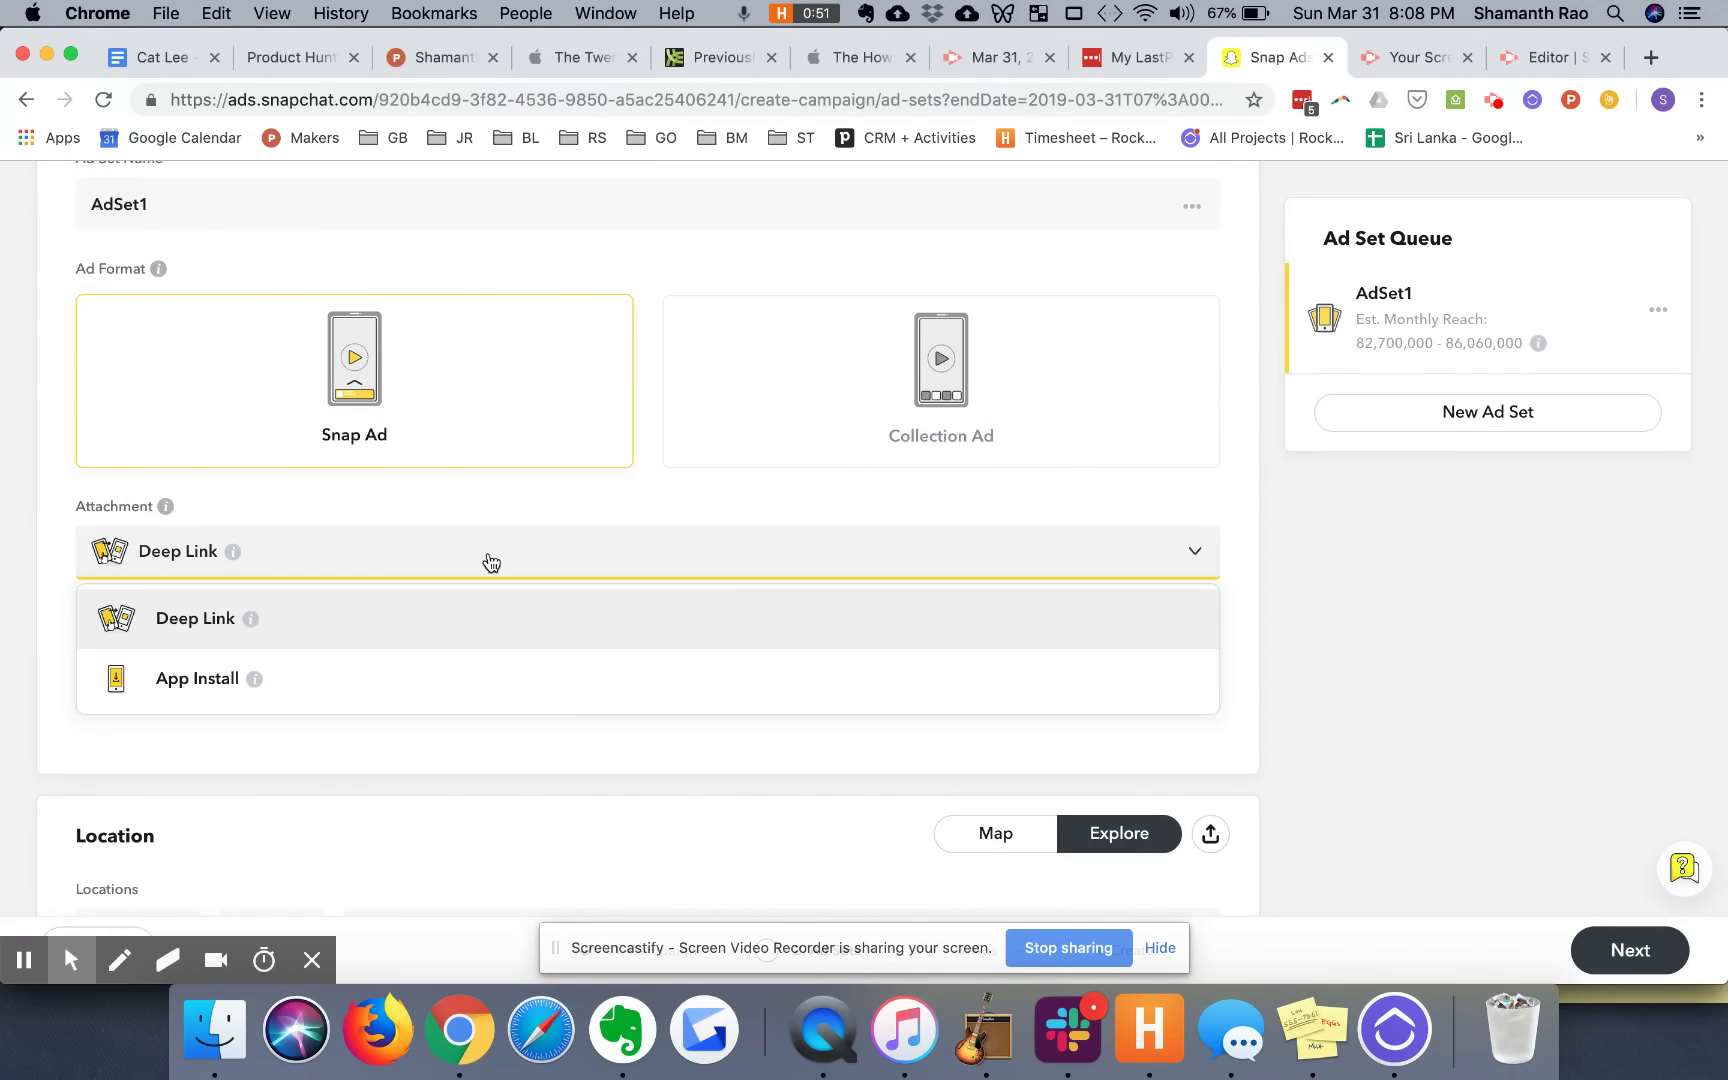
left_click(366, 697)
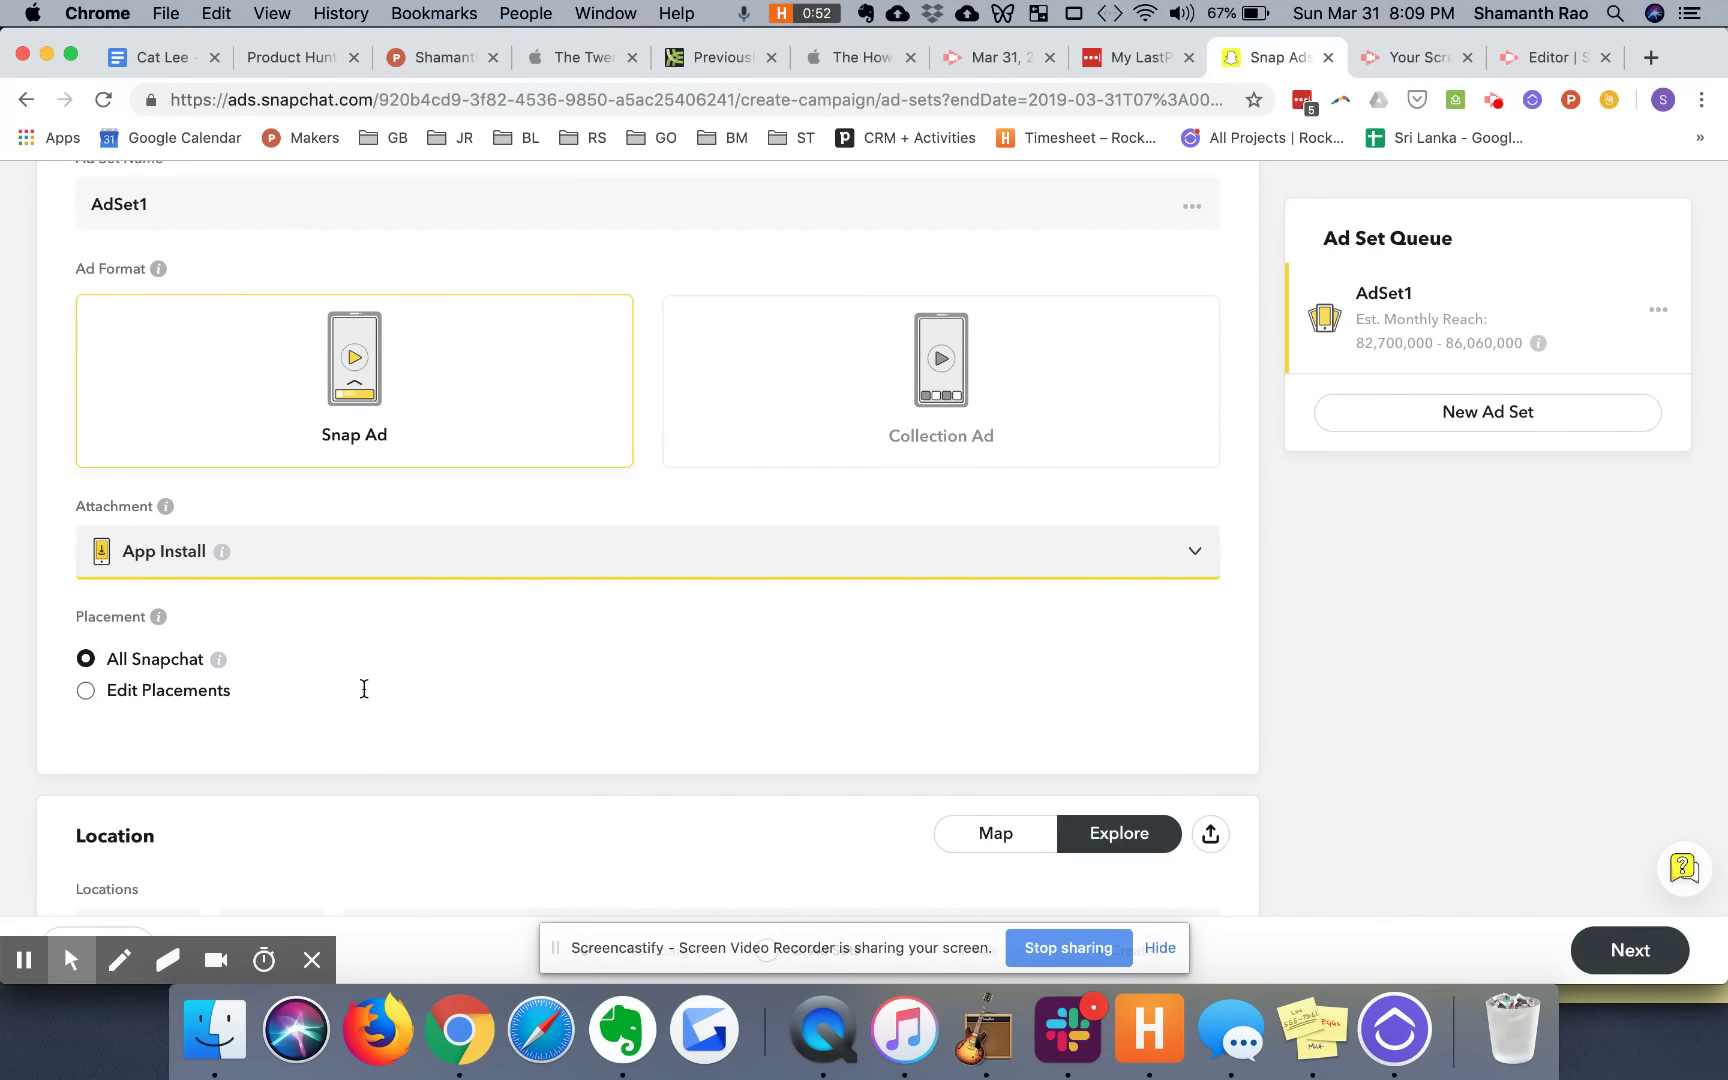
Step: Restrict AdSet1's demographics to Female and its operating system to iOS
scroll(583, 724, "down", 3)
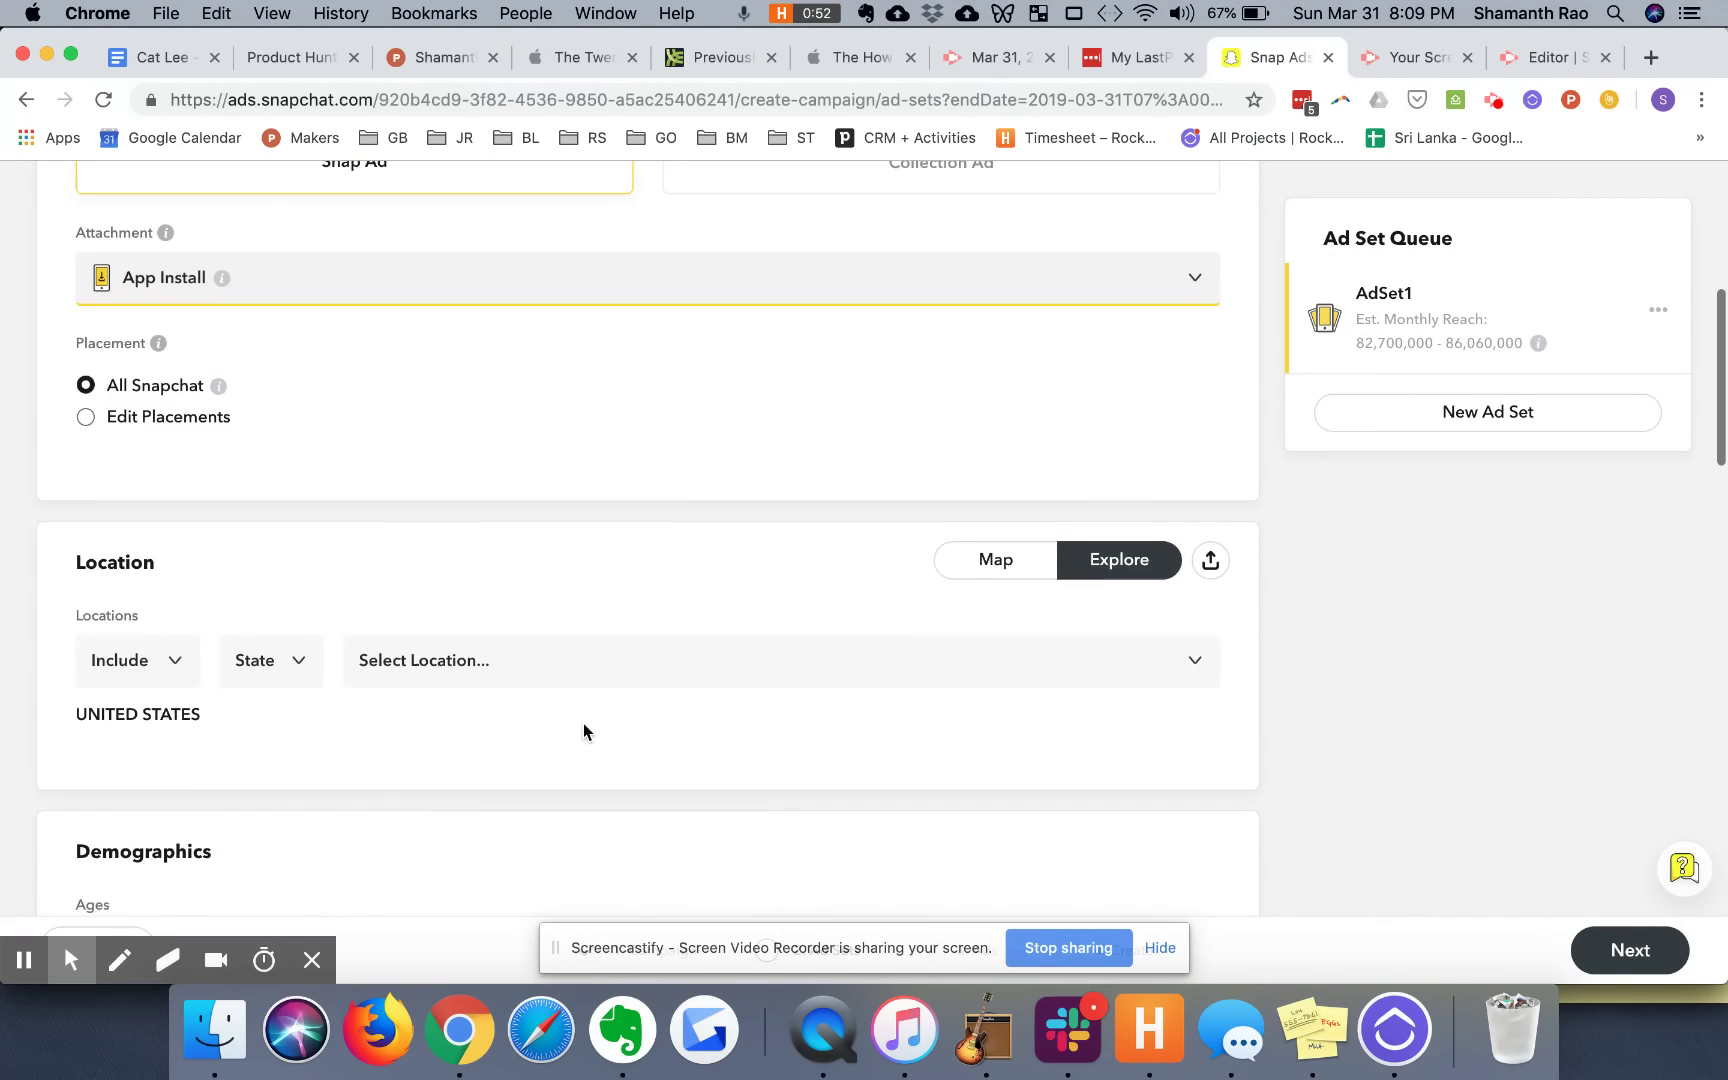
scroll(583, 724, "down", 3)
scroll(583, 724, "down", 6)
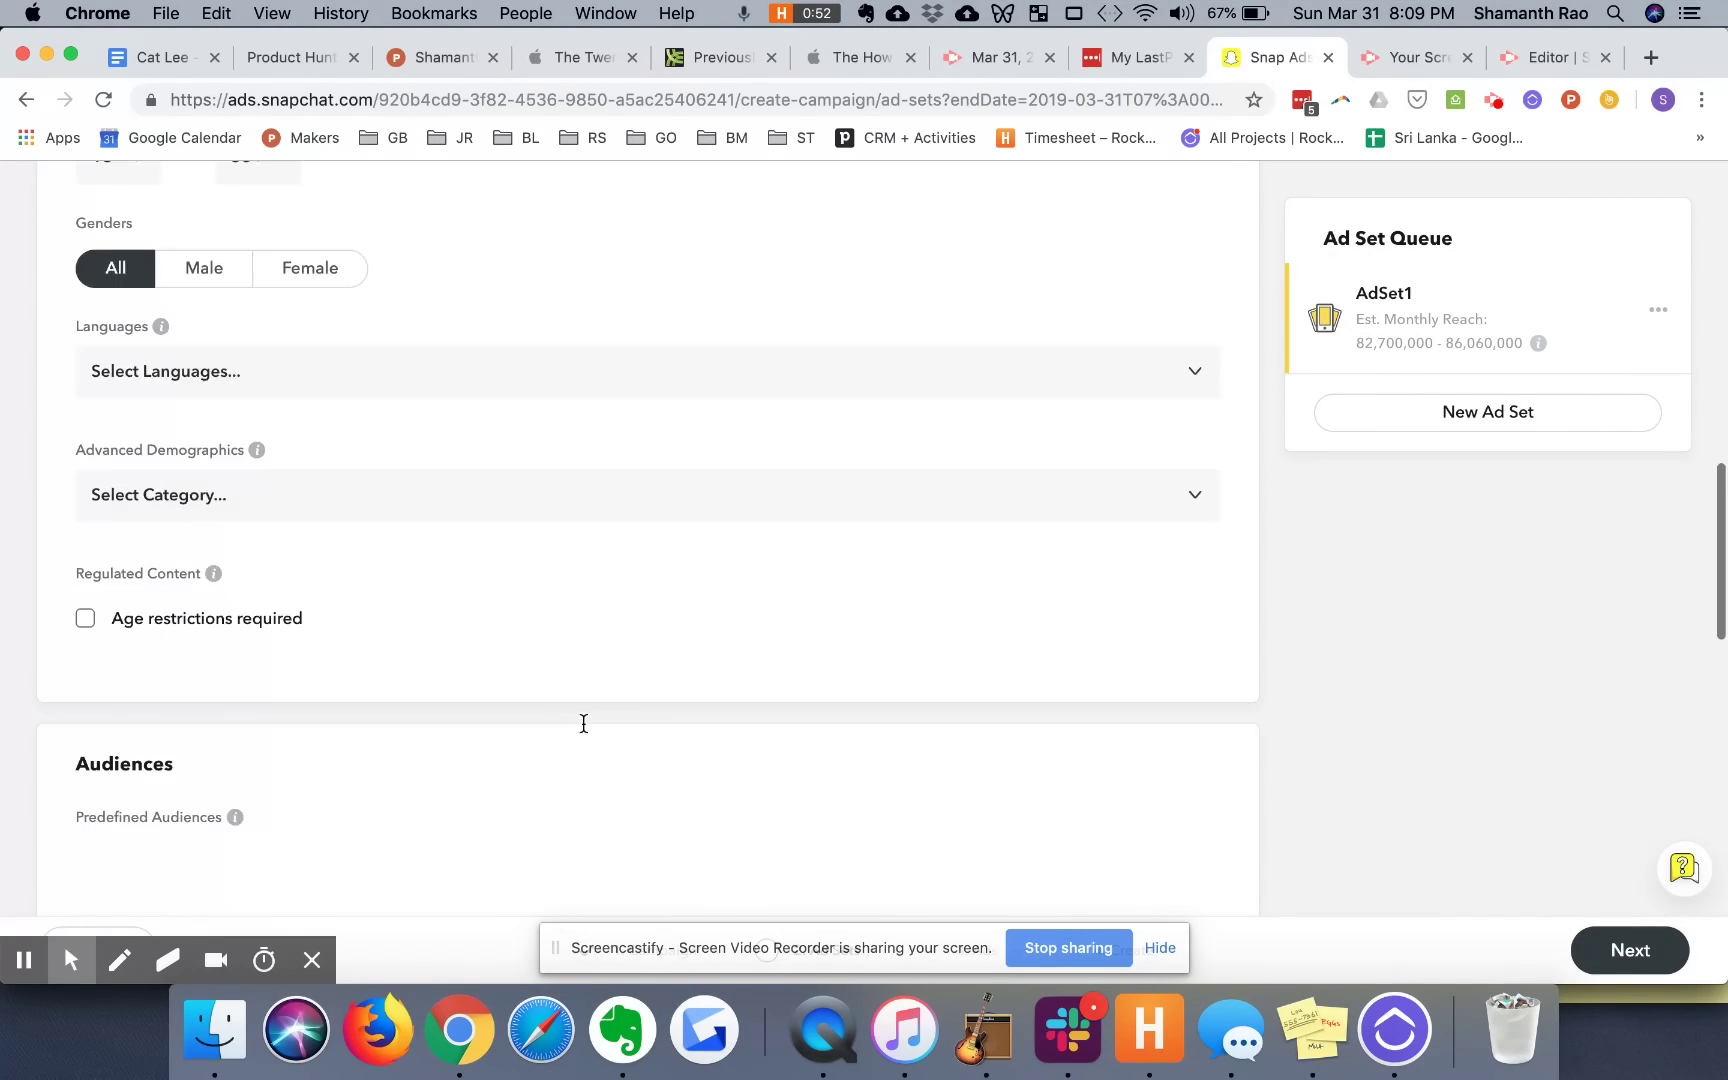
scroll(660, 600, "down", 2)
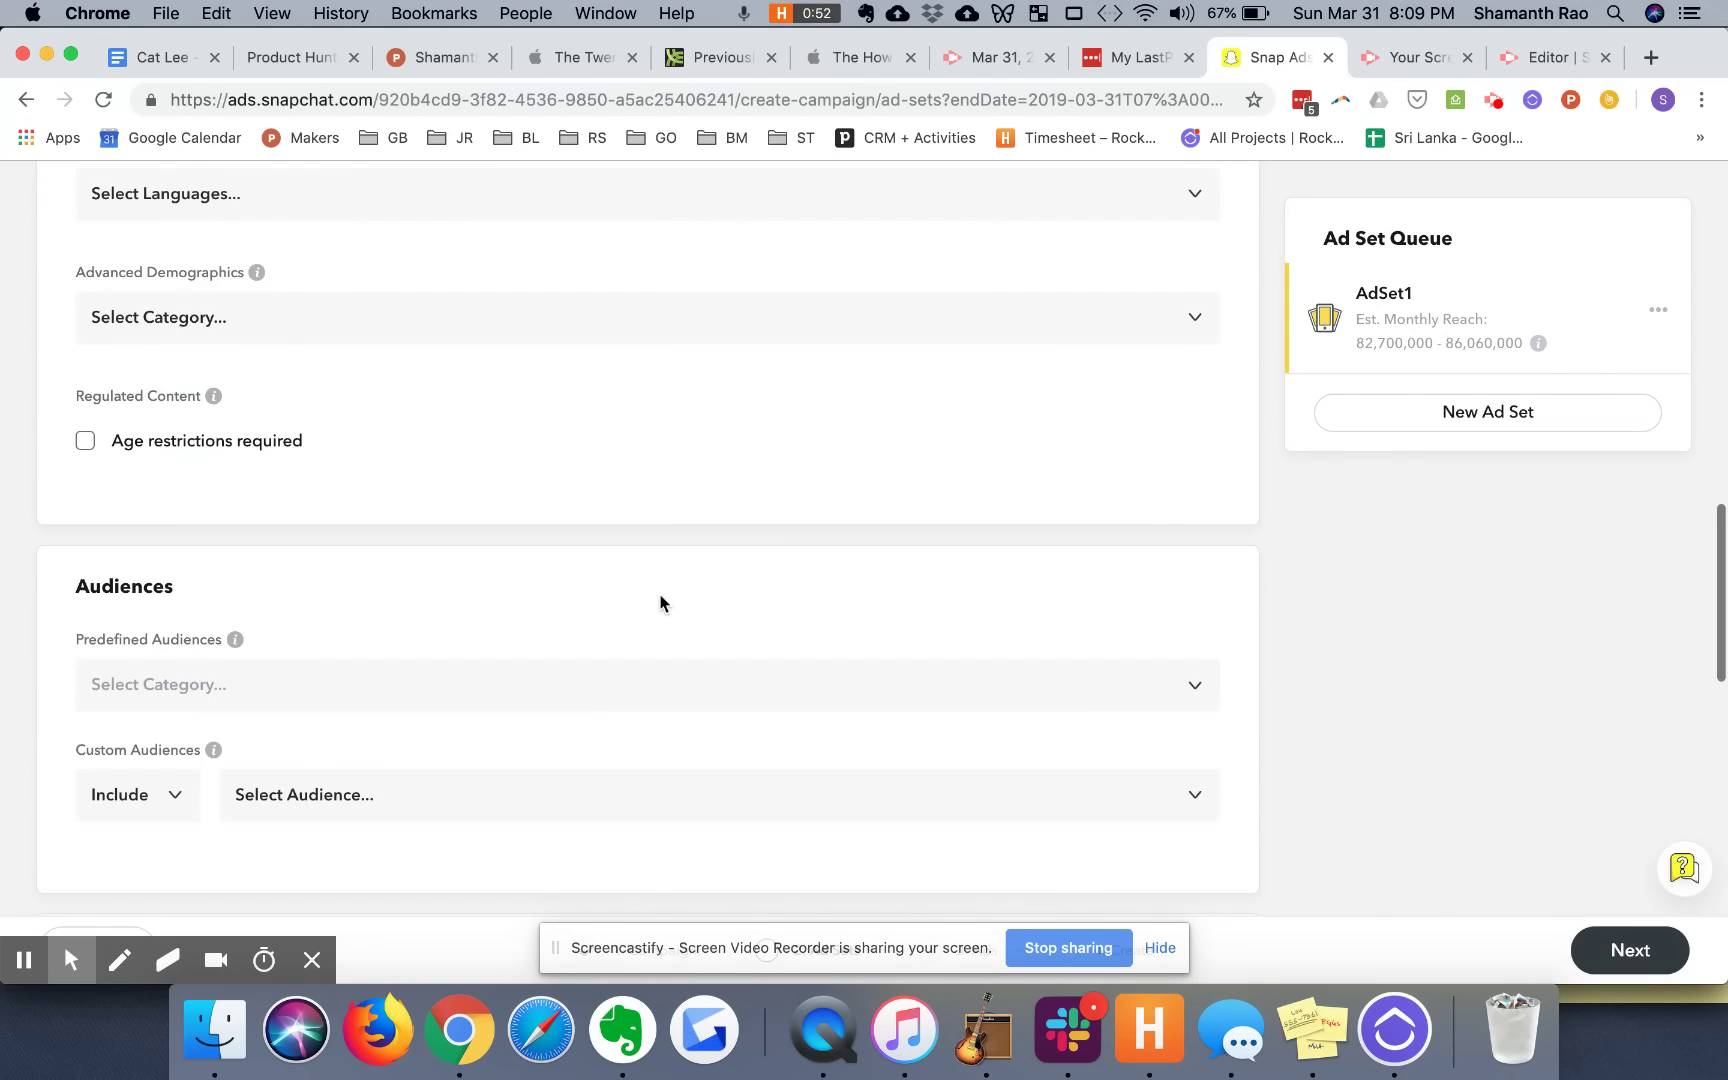
scroll(660, 603, "up", 3)
left_click(322, 352)
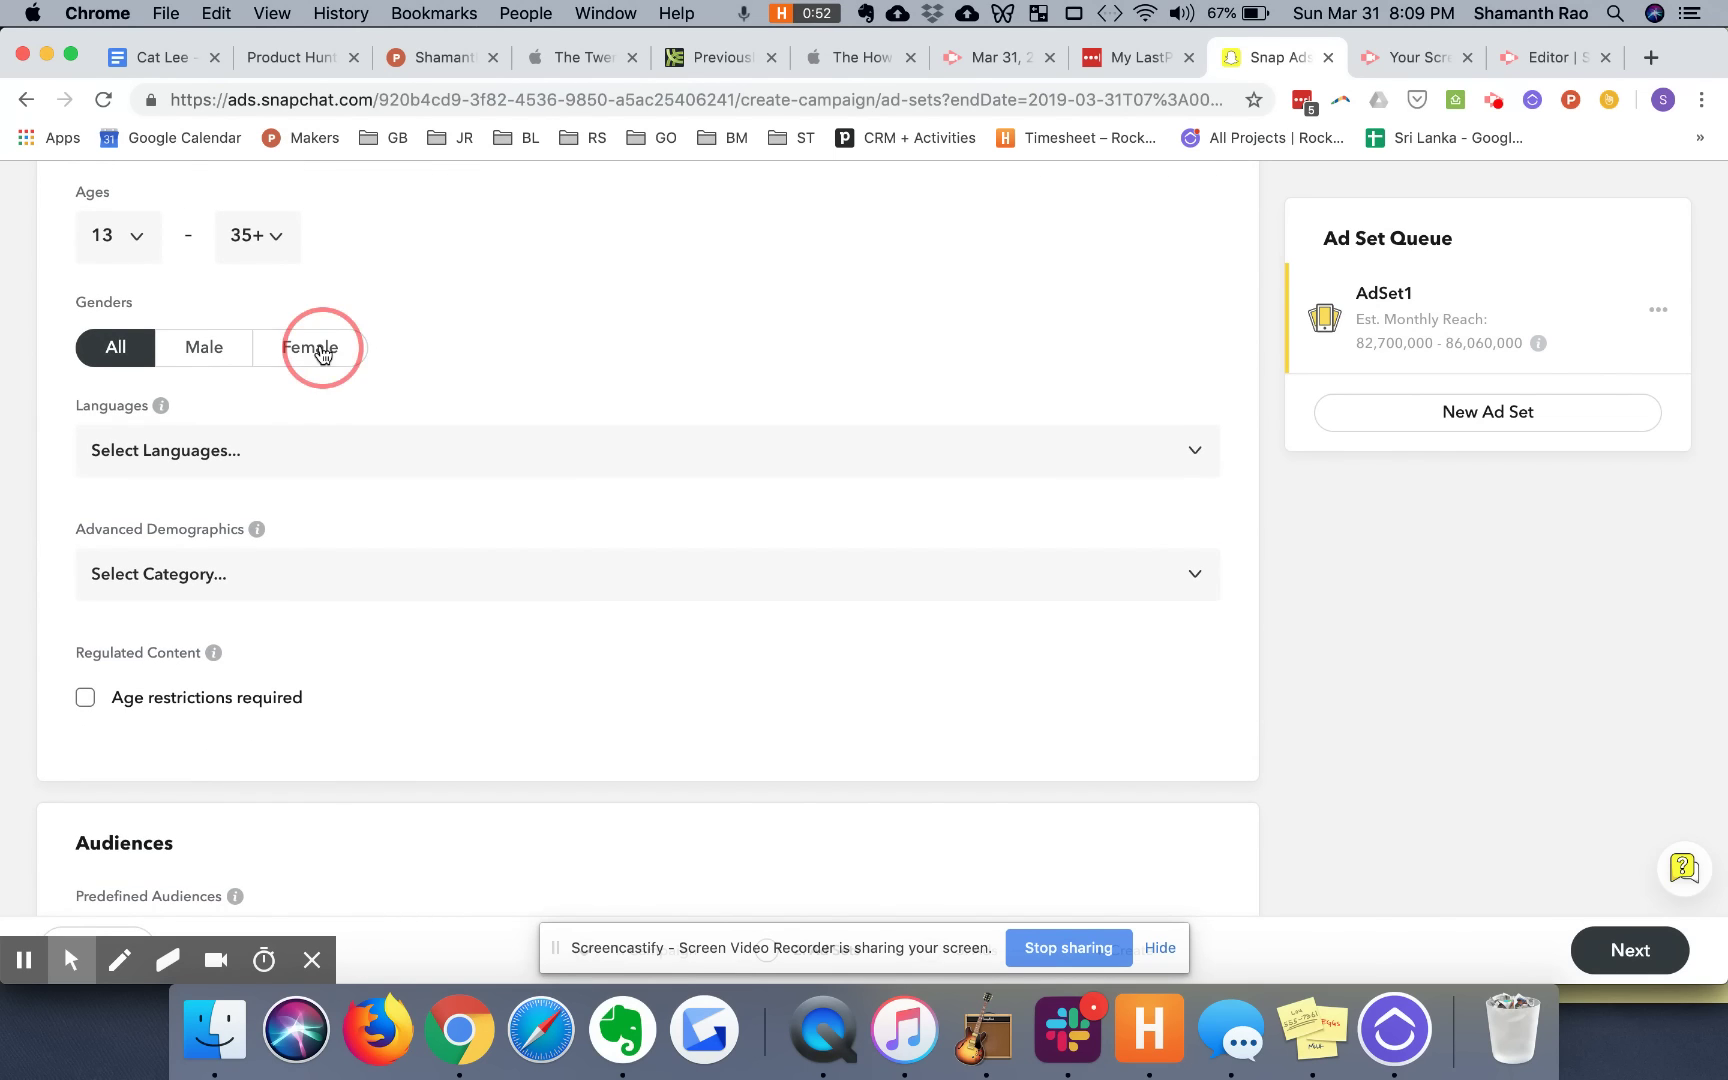
scroll(572, 745, "down", 7)
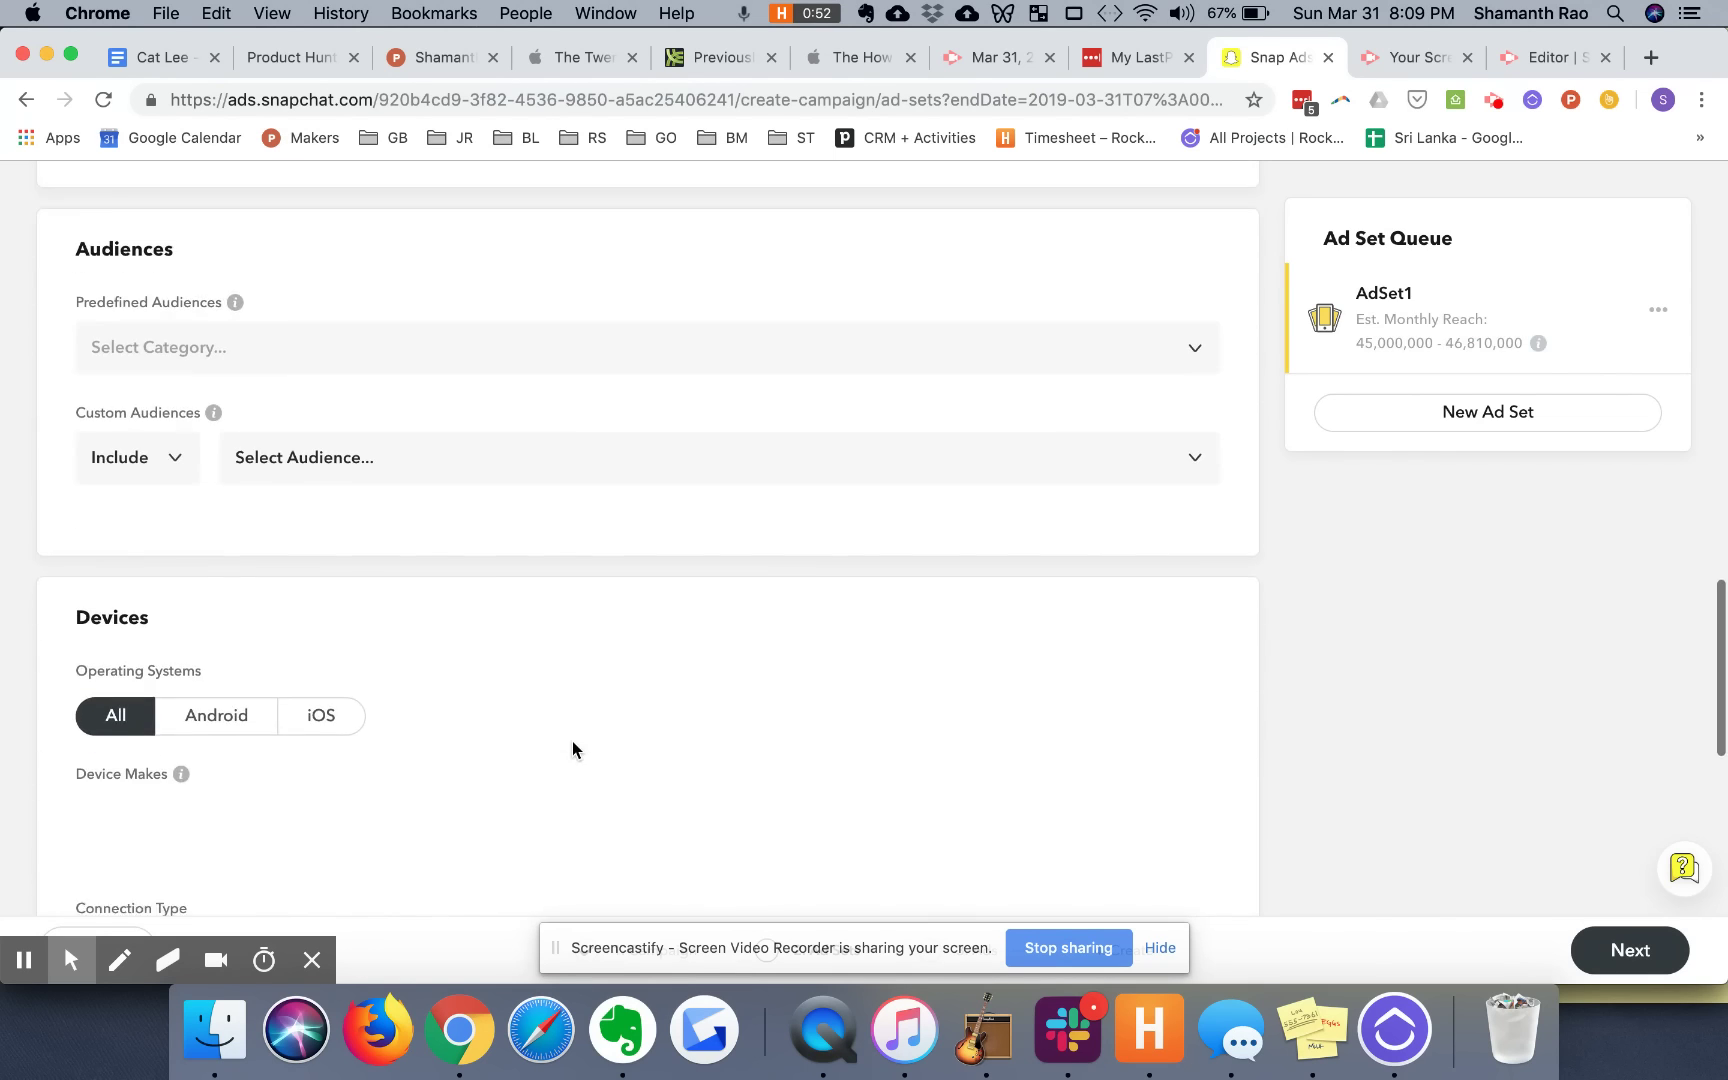
left_click(321, 714)
Step: Search predefined audiences for 'game' and add Casual & Mobile Gamers
scroll(660, 662, "up", 1)
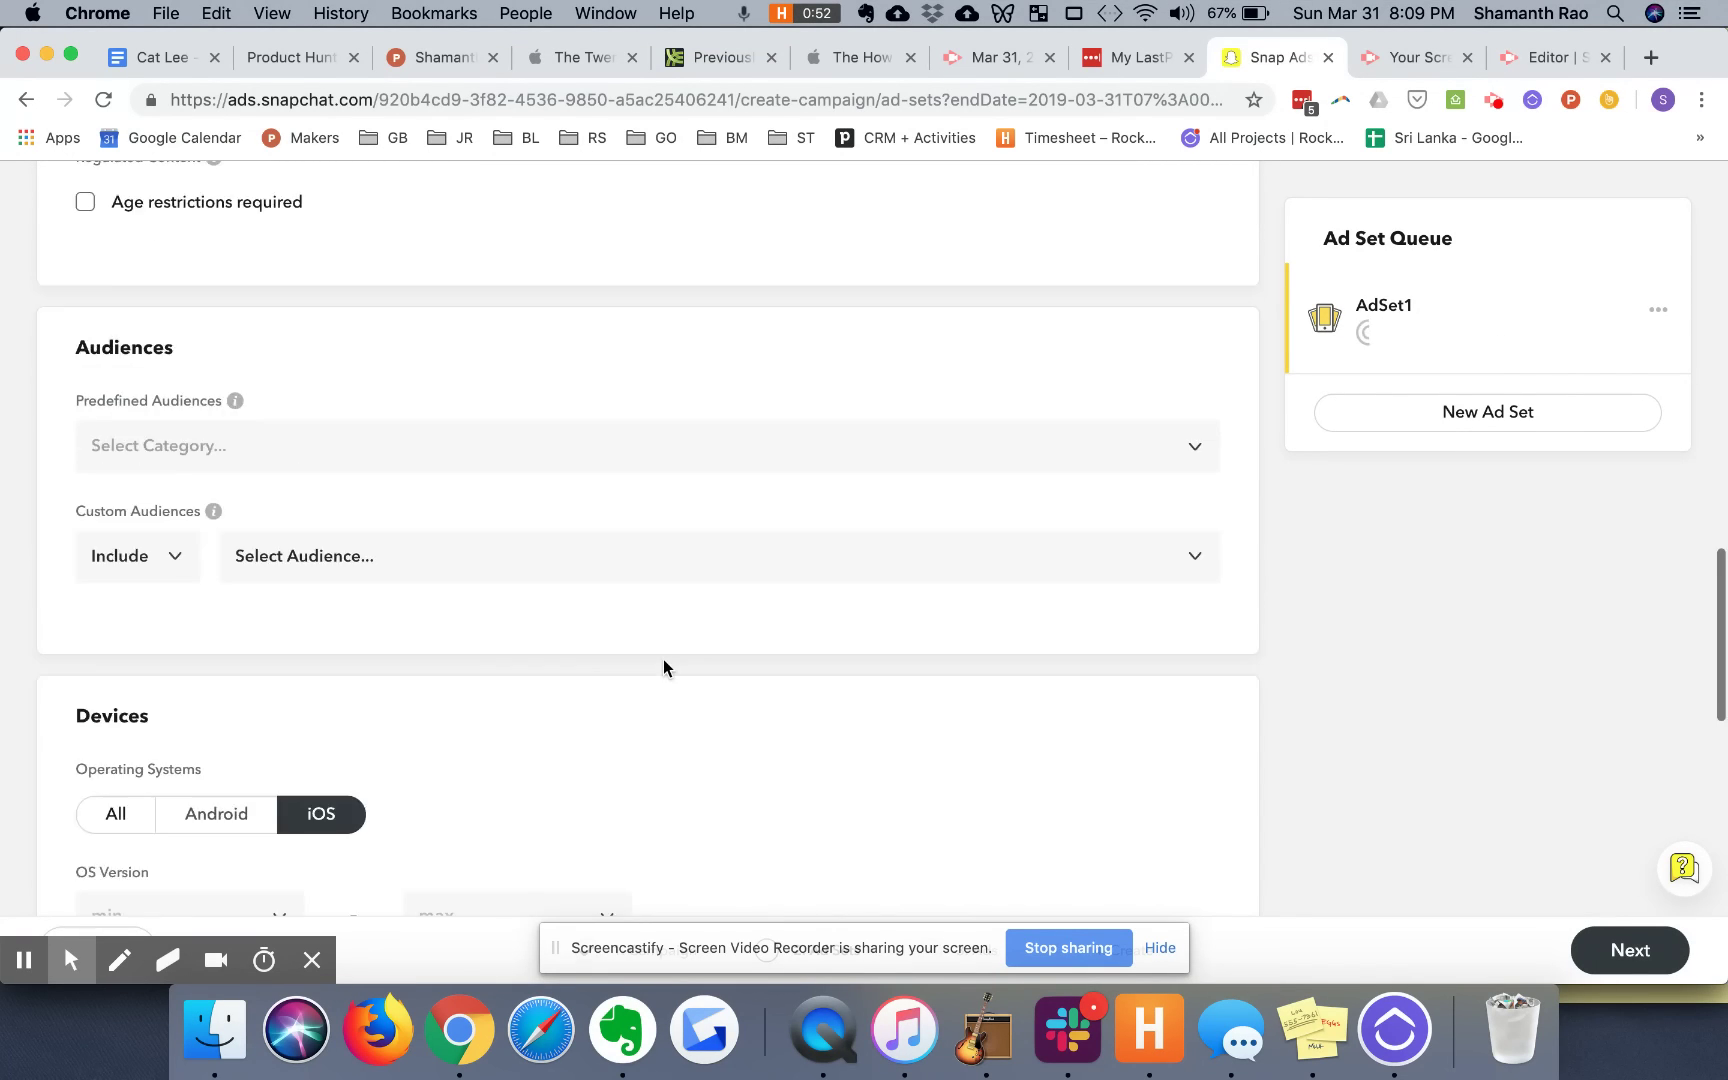
scroll(660, 665, "up", 3)
scroll(744, 418, "up", 2)
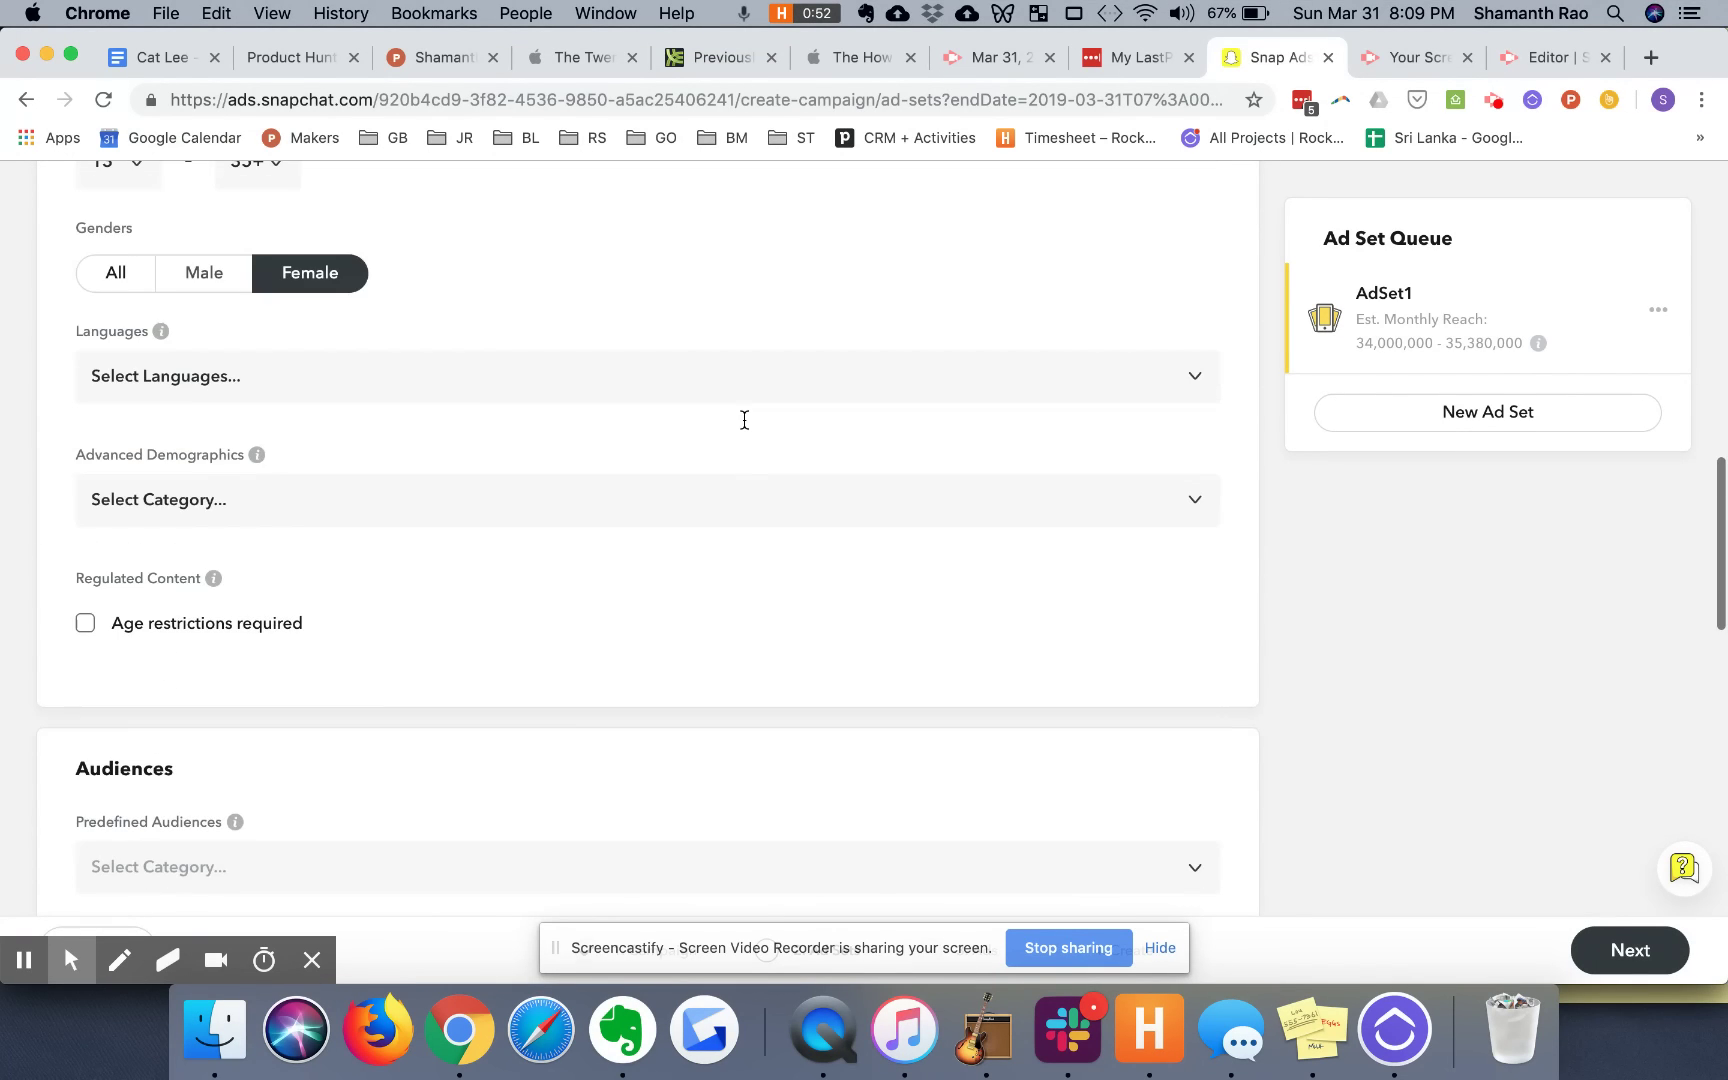
scroll(710, 600, "down", 3)
left_click(742, 598)
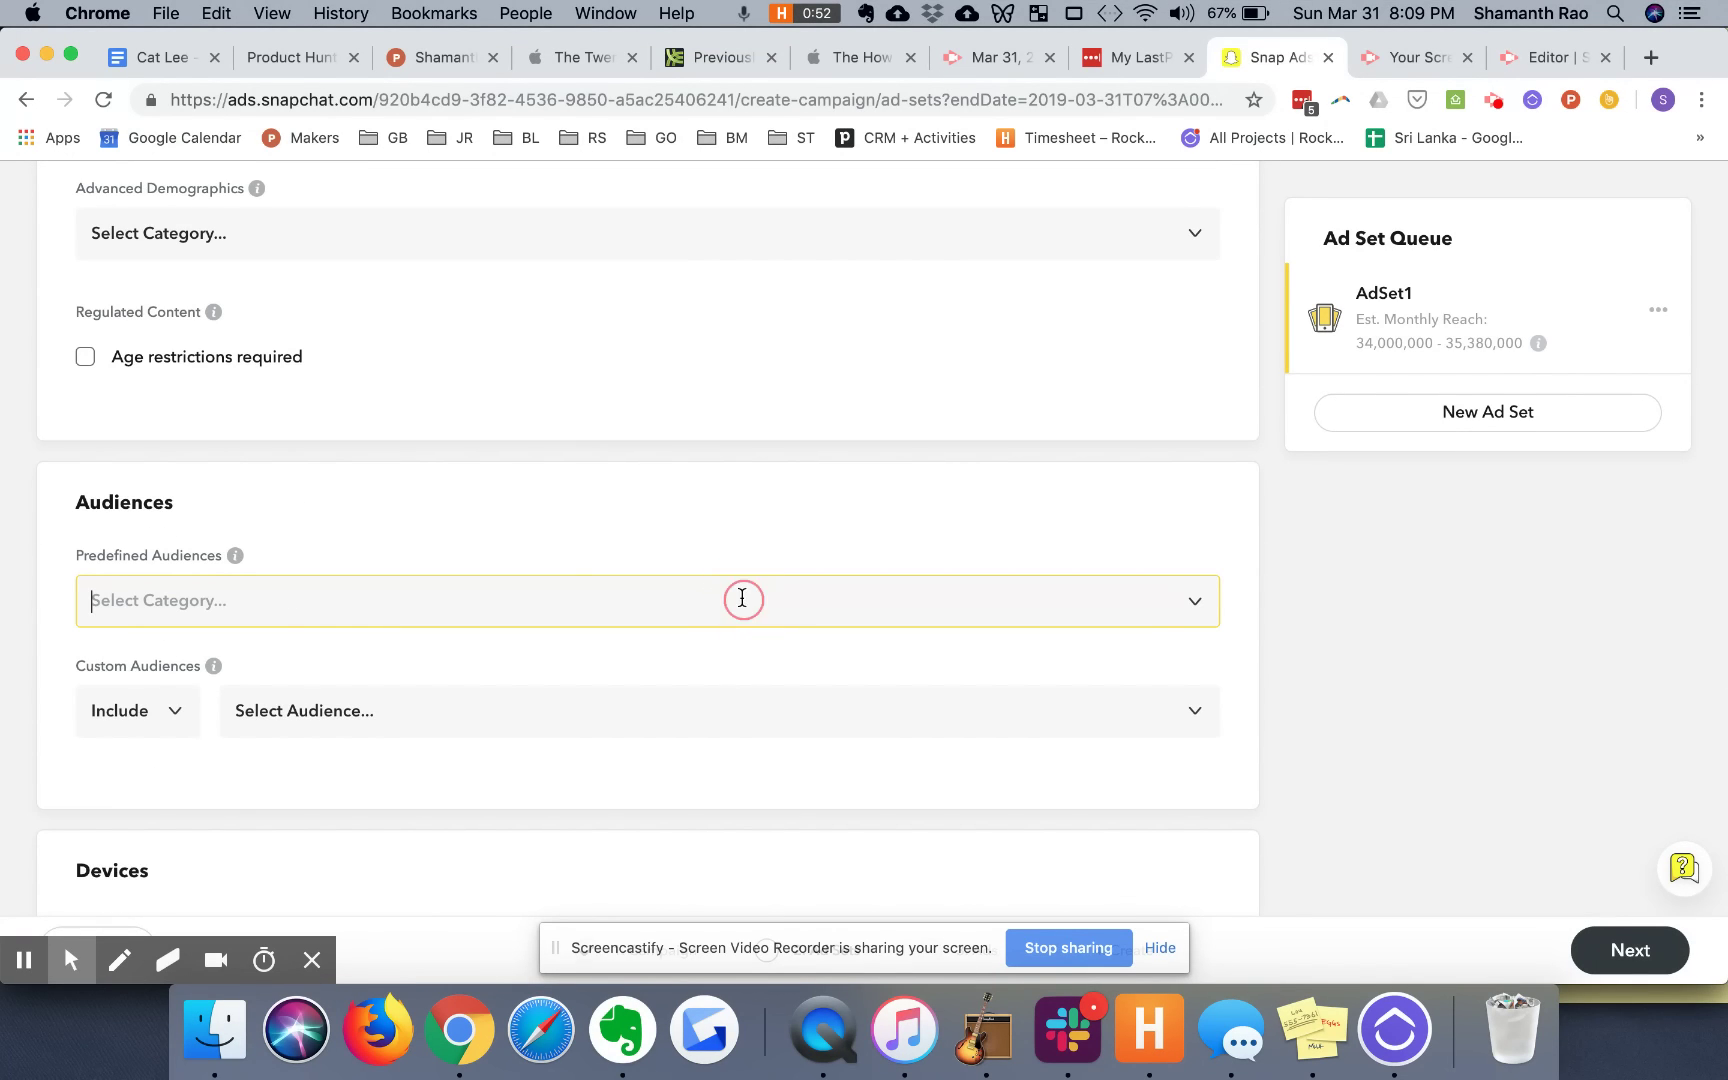
type("g")
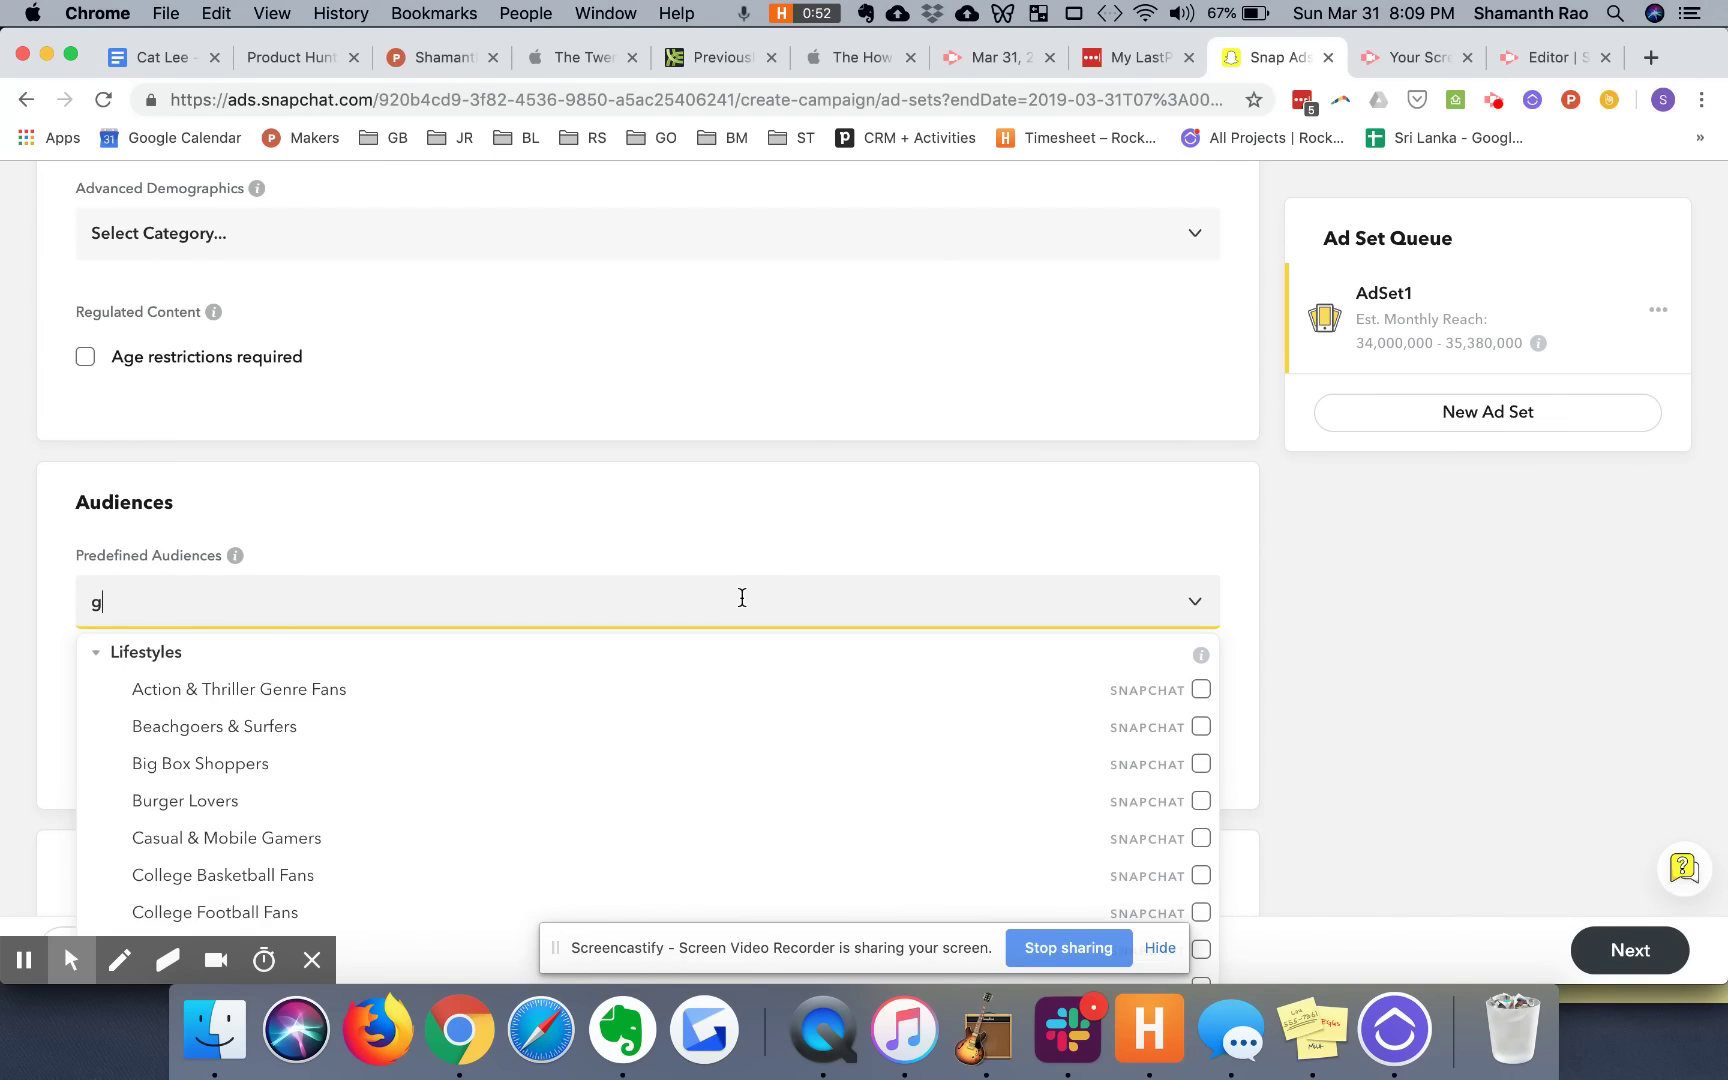
type("ame")
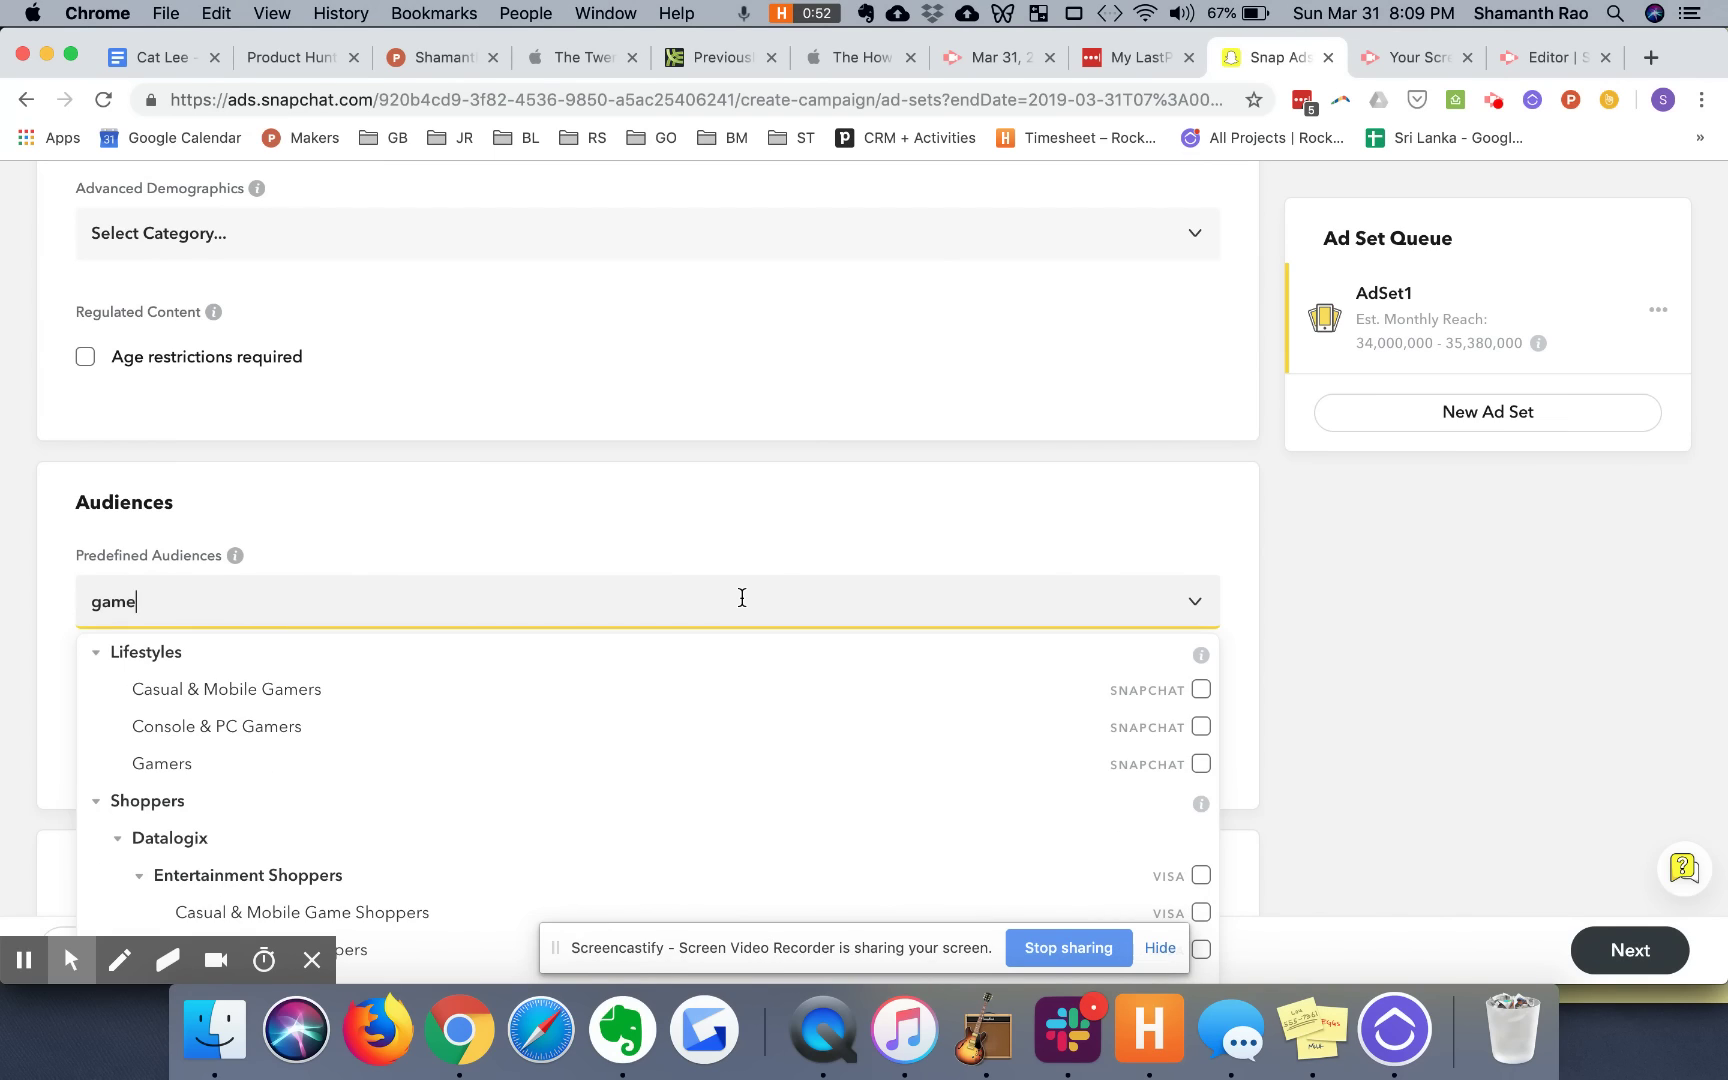
left_click(1201, 693)
left_click(1408, 808)
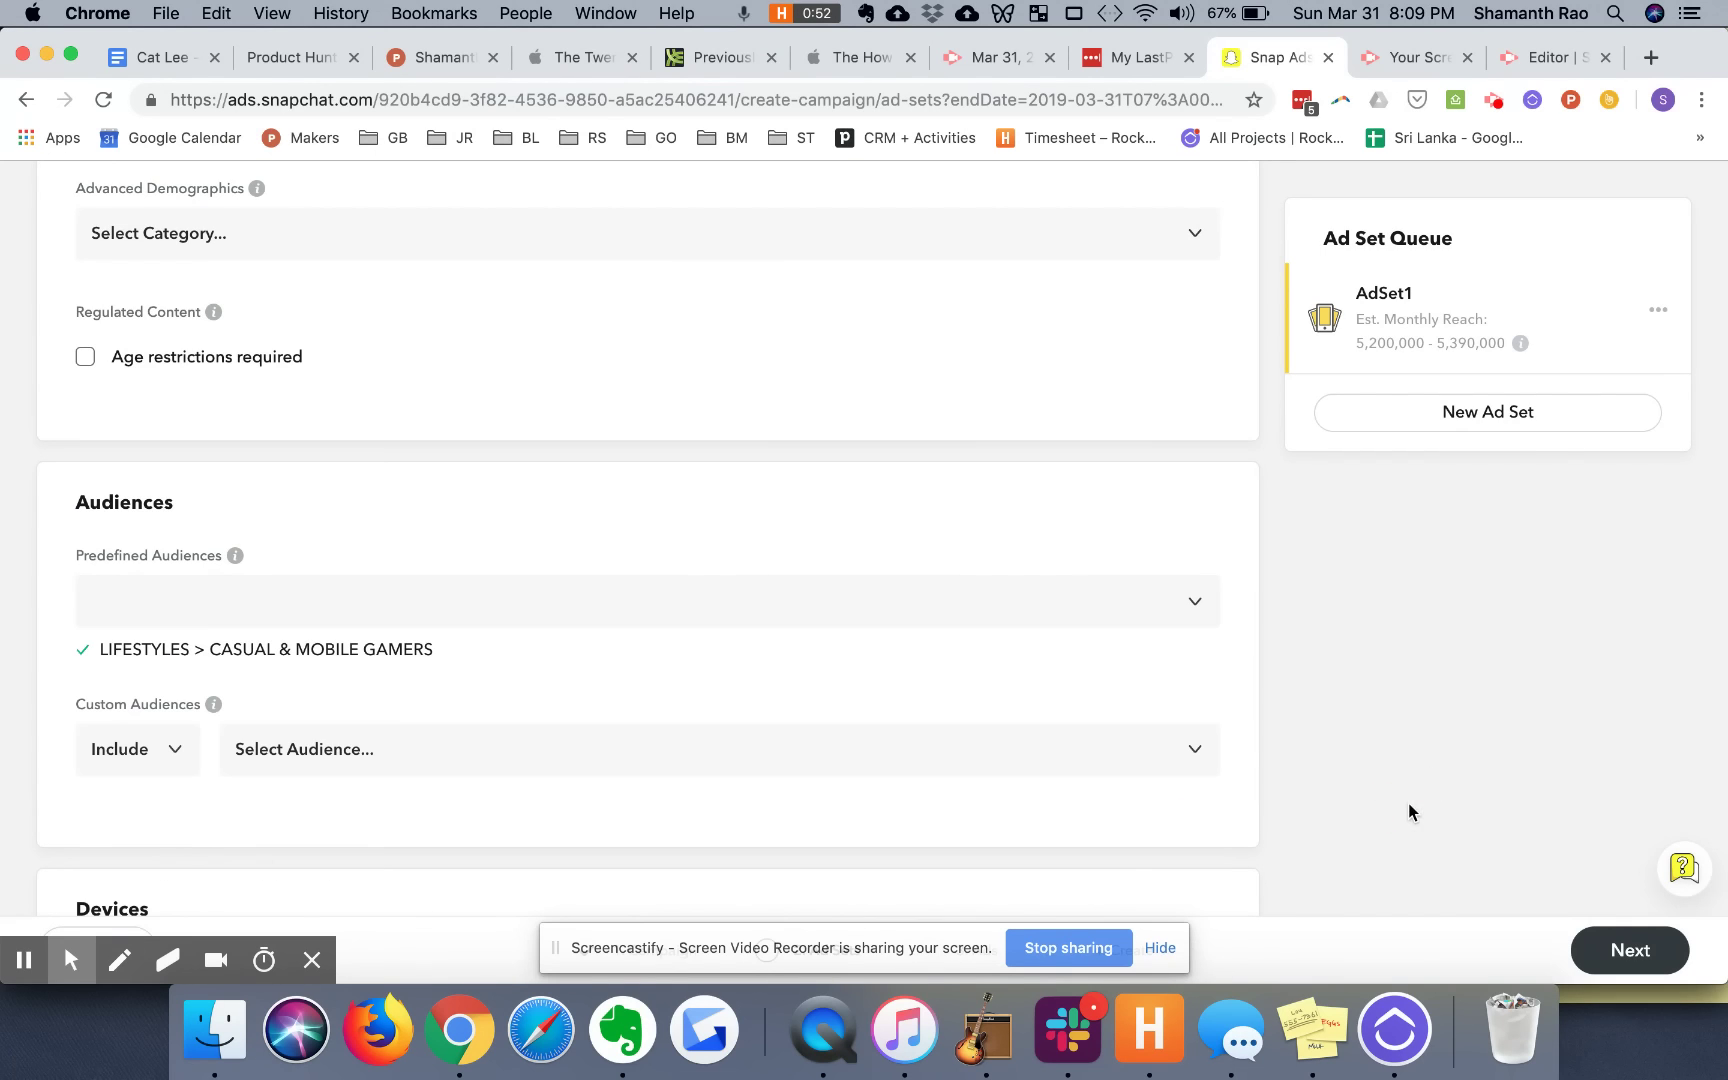
scroll(1208, 718, "down", 6)
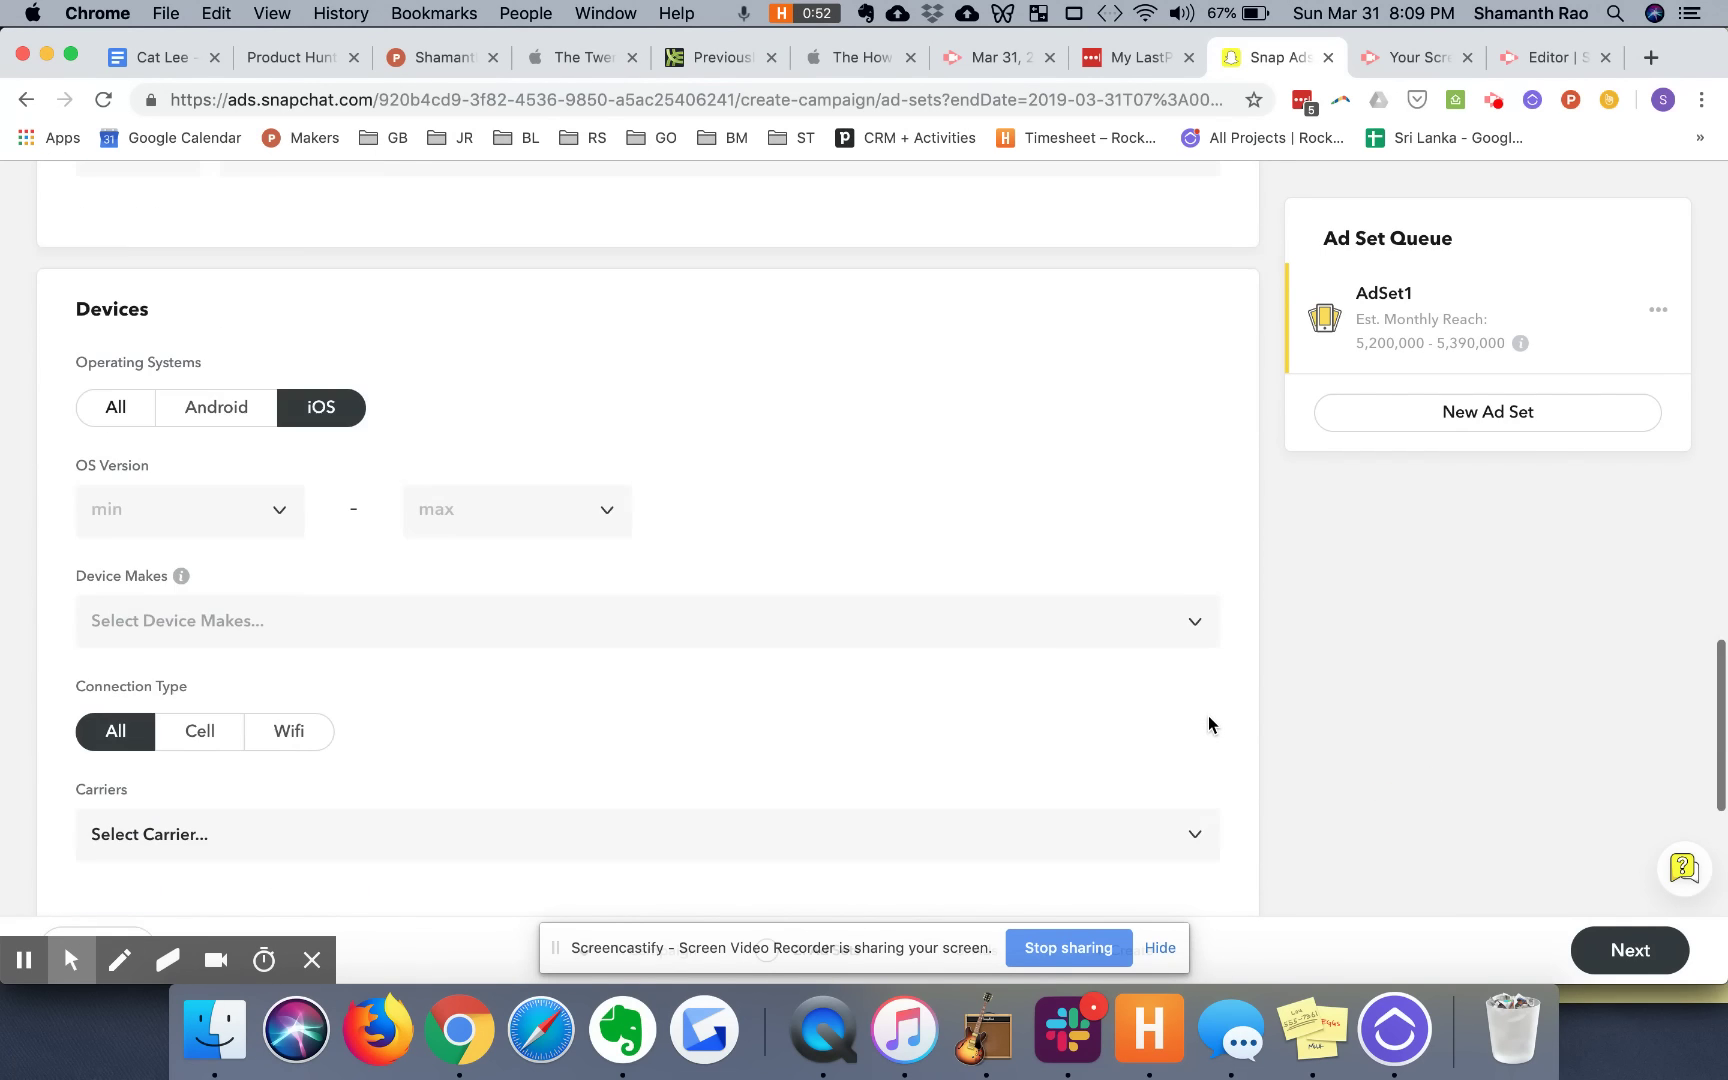
scroll(1209, 718, "down", 8)
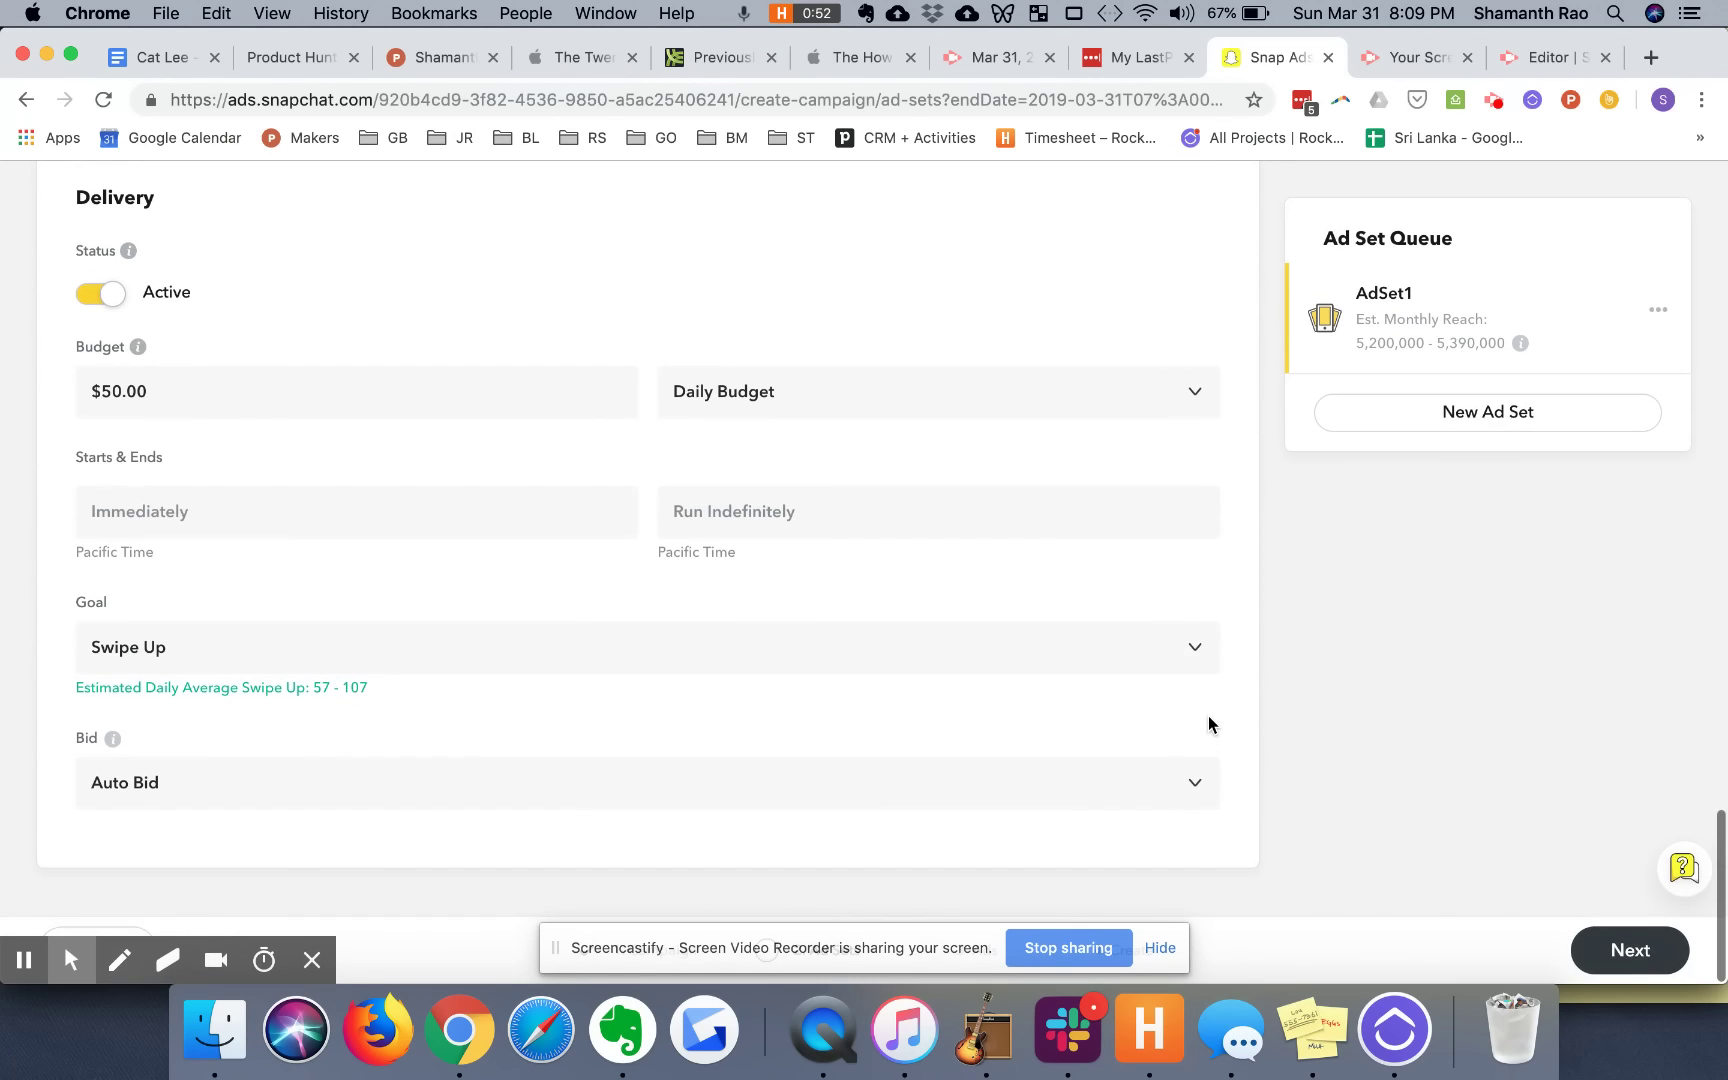
Step: Change the delivery goal to App Purchase with a $50.00 max bid
left_click(778, 655)
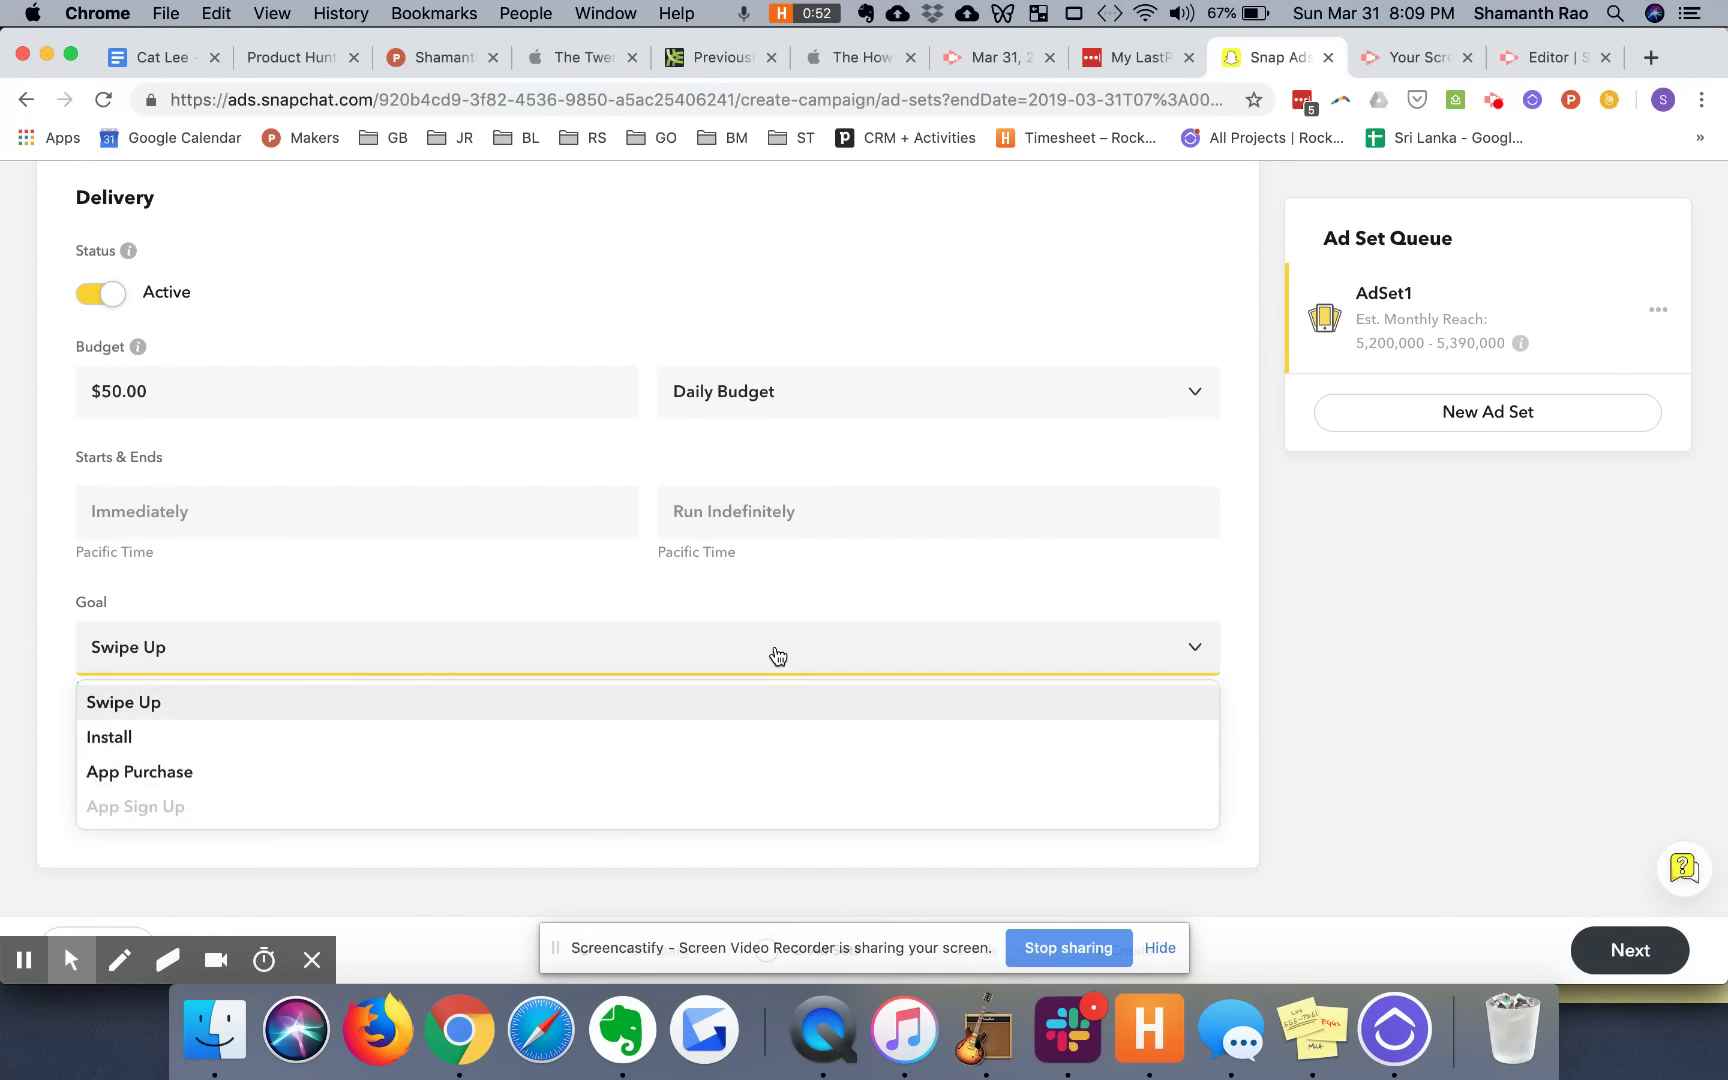
left_click(498, 780)
left_click(800, 788)
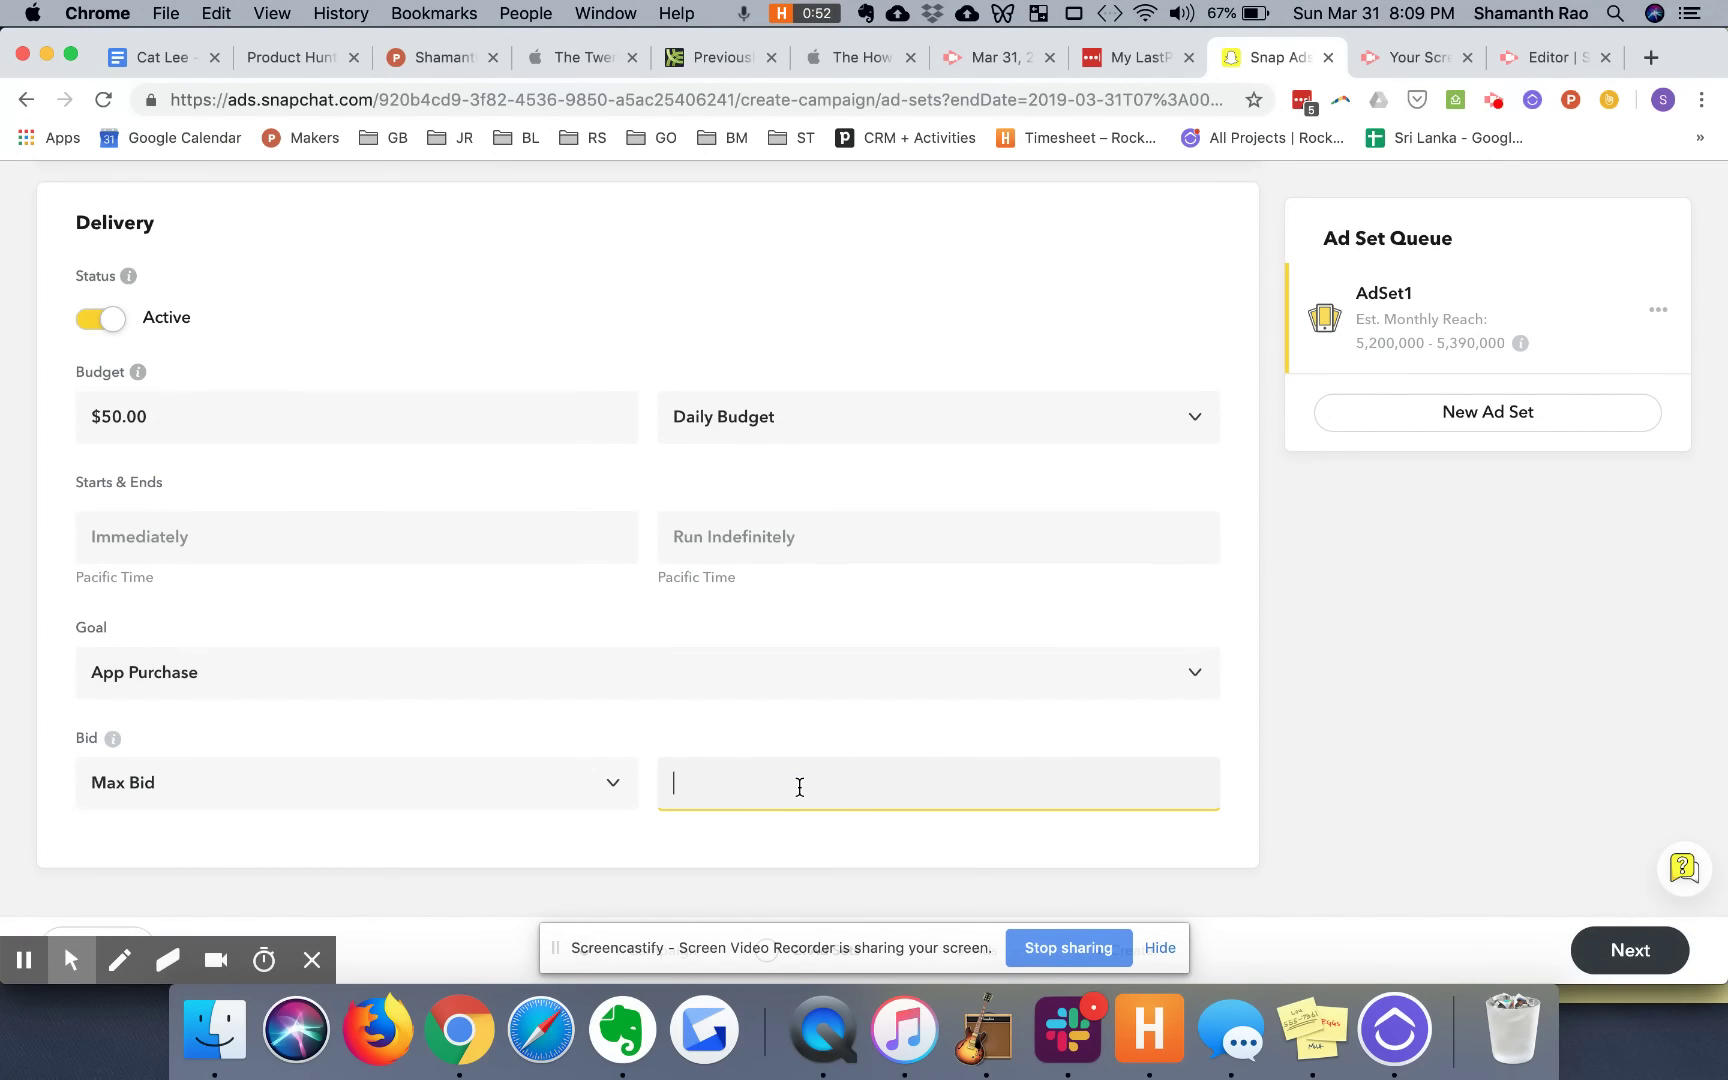
type("50")
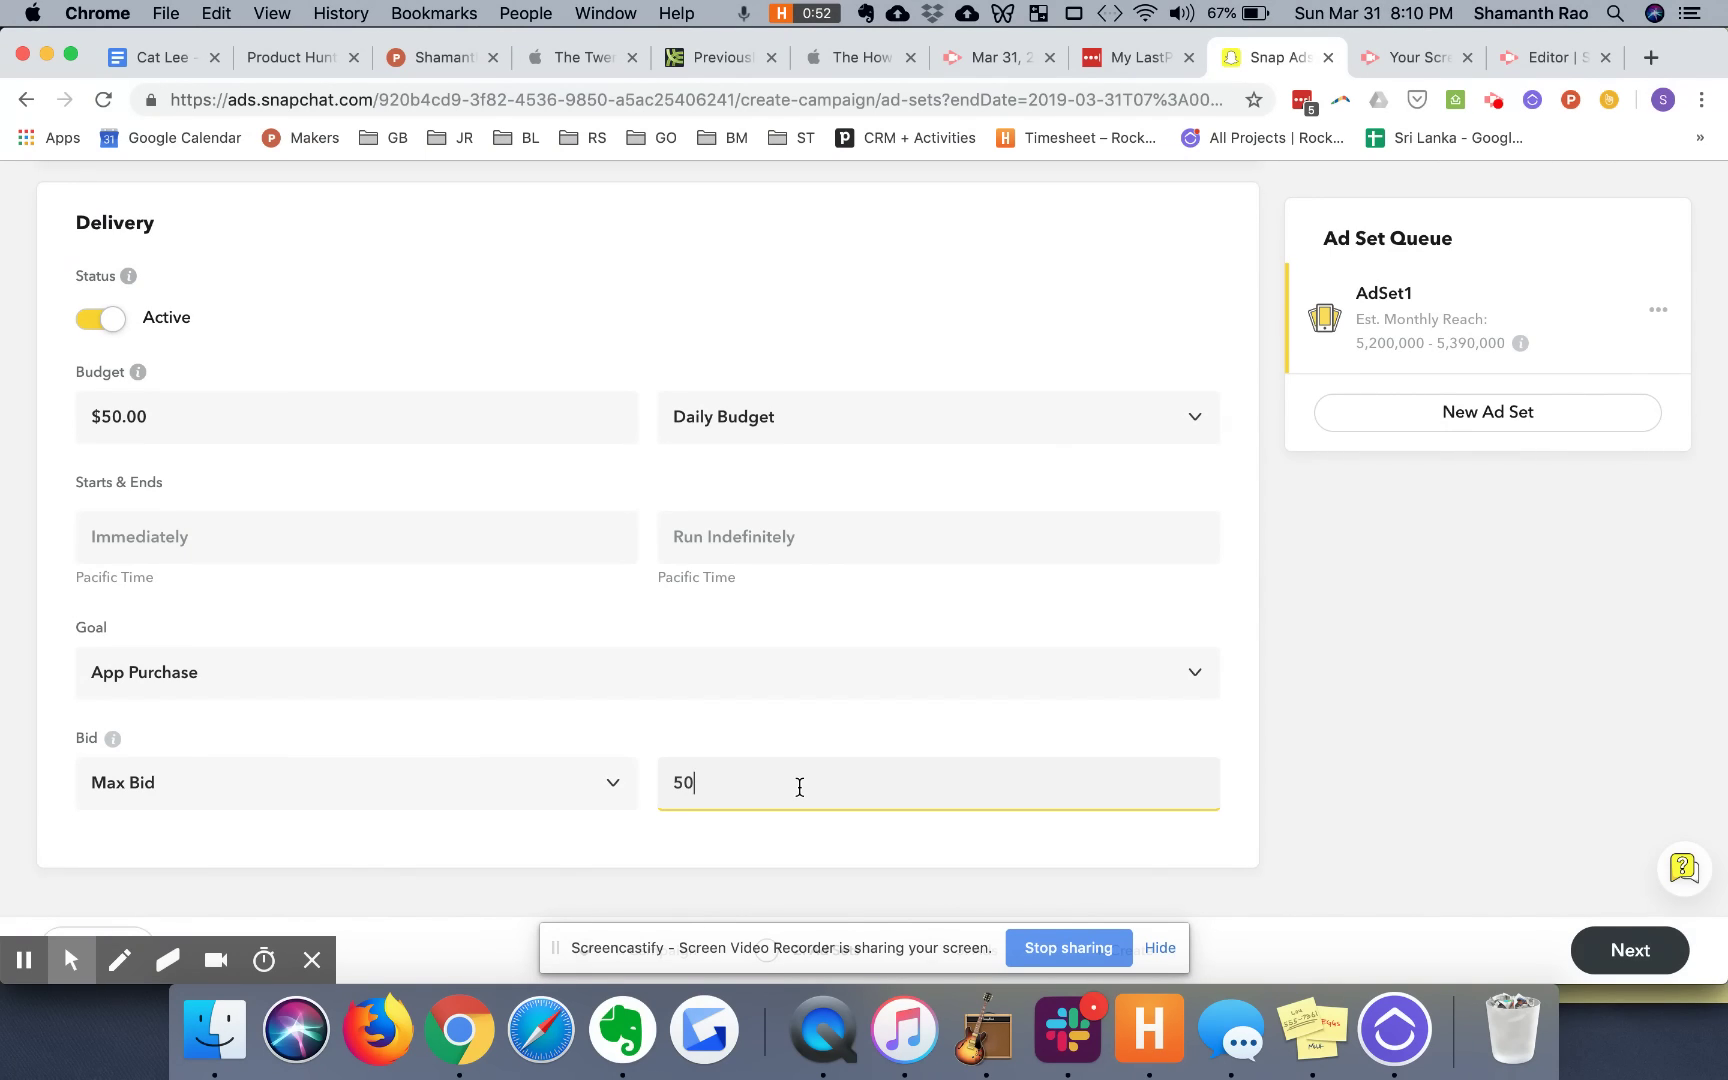
left_click(1487, 694)
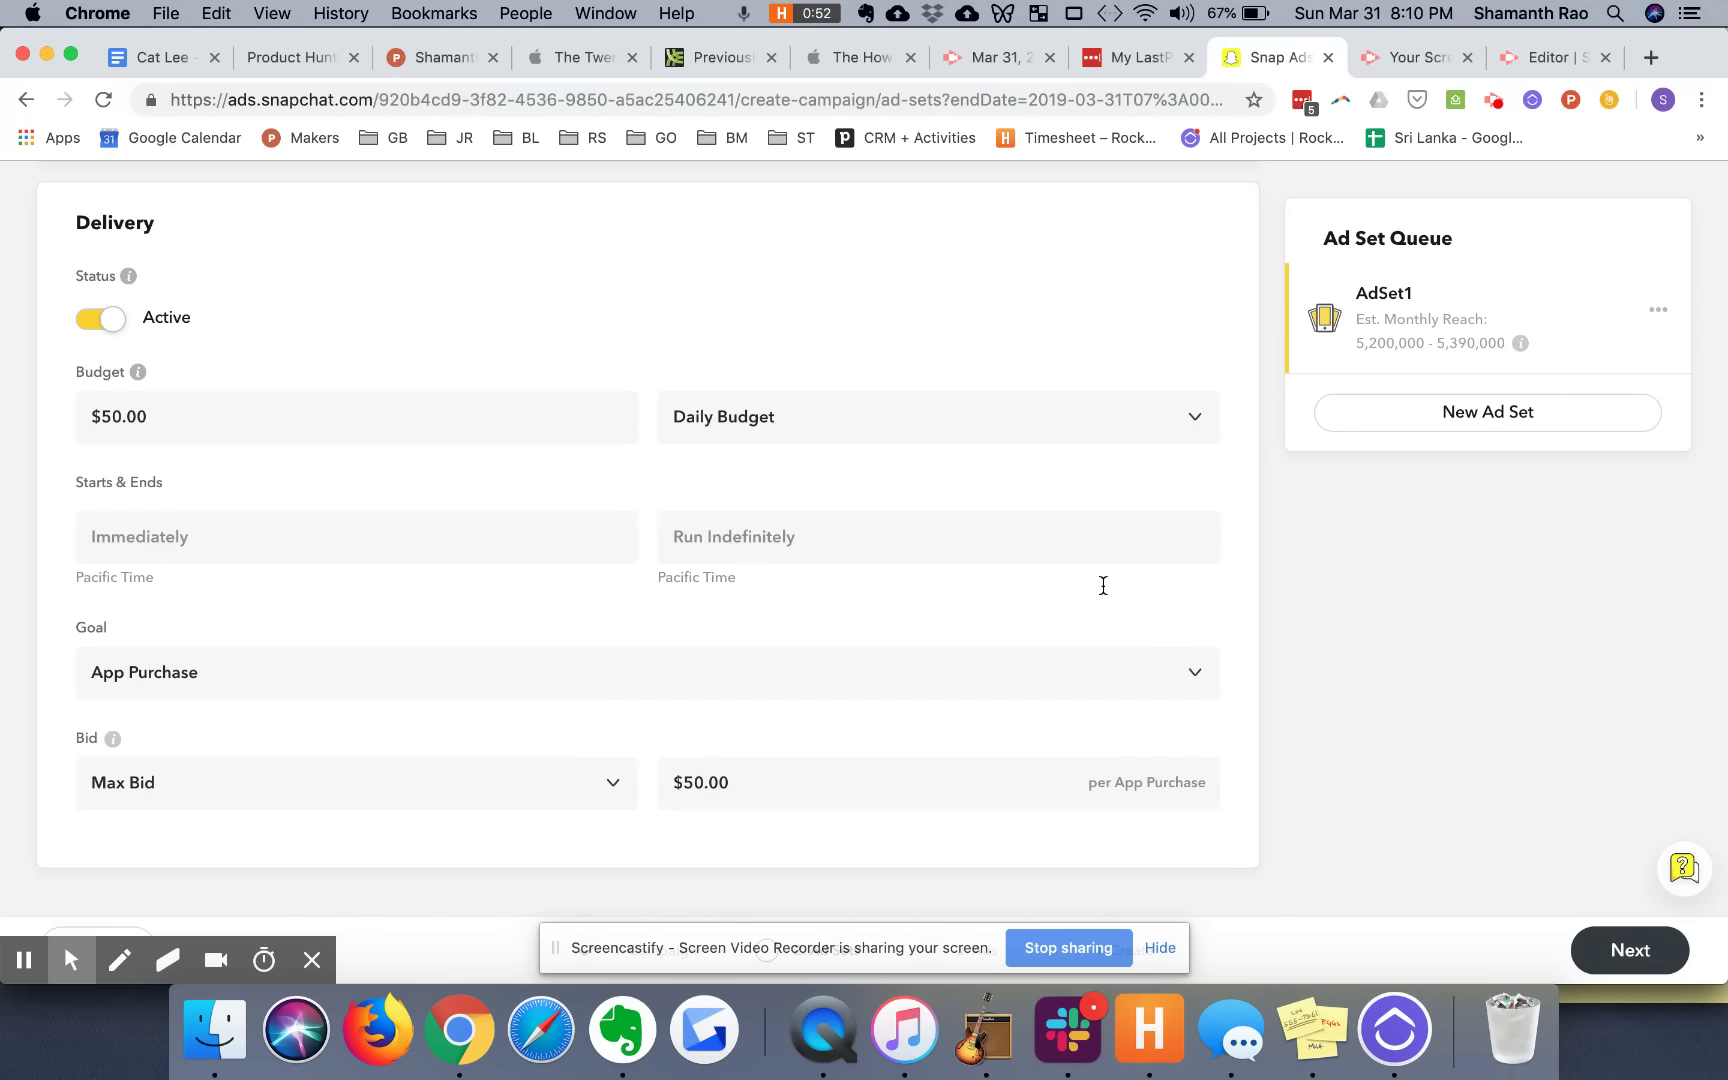
scroll(1103, 585, "up", 1)
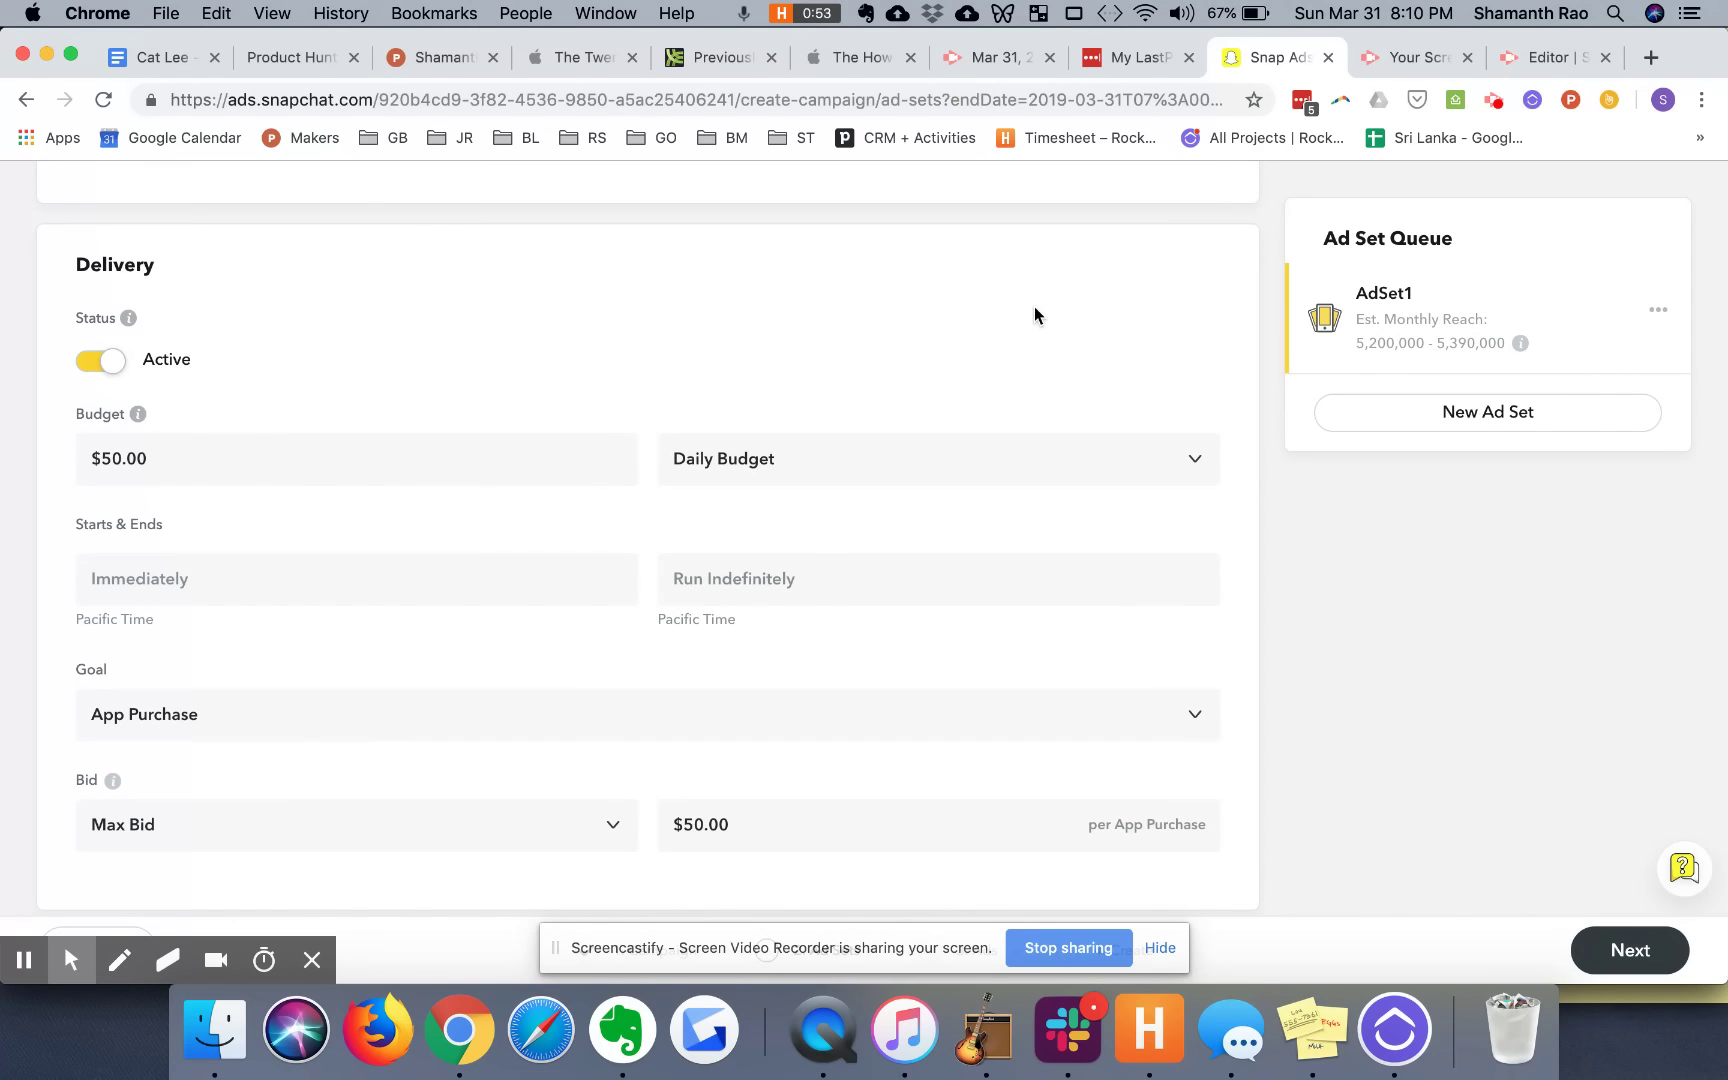
scroll(981, 779, "up", 3)
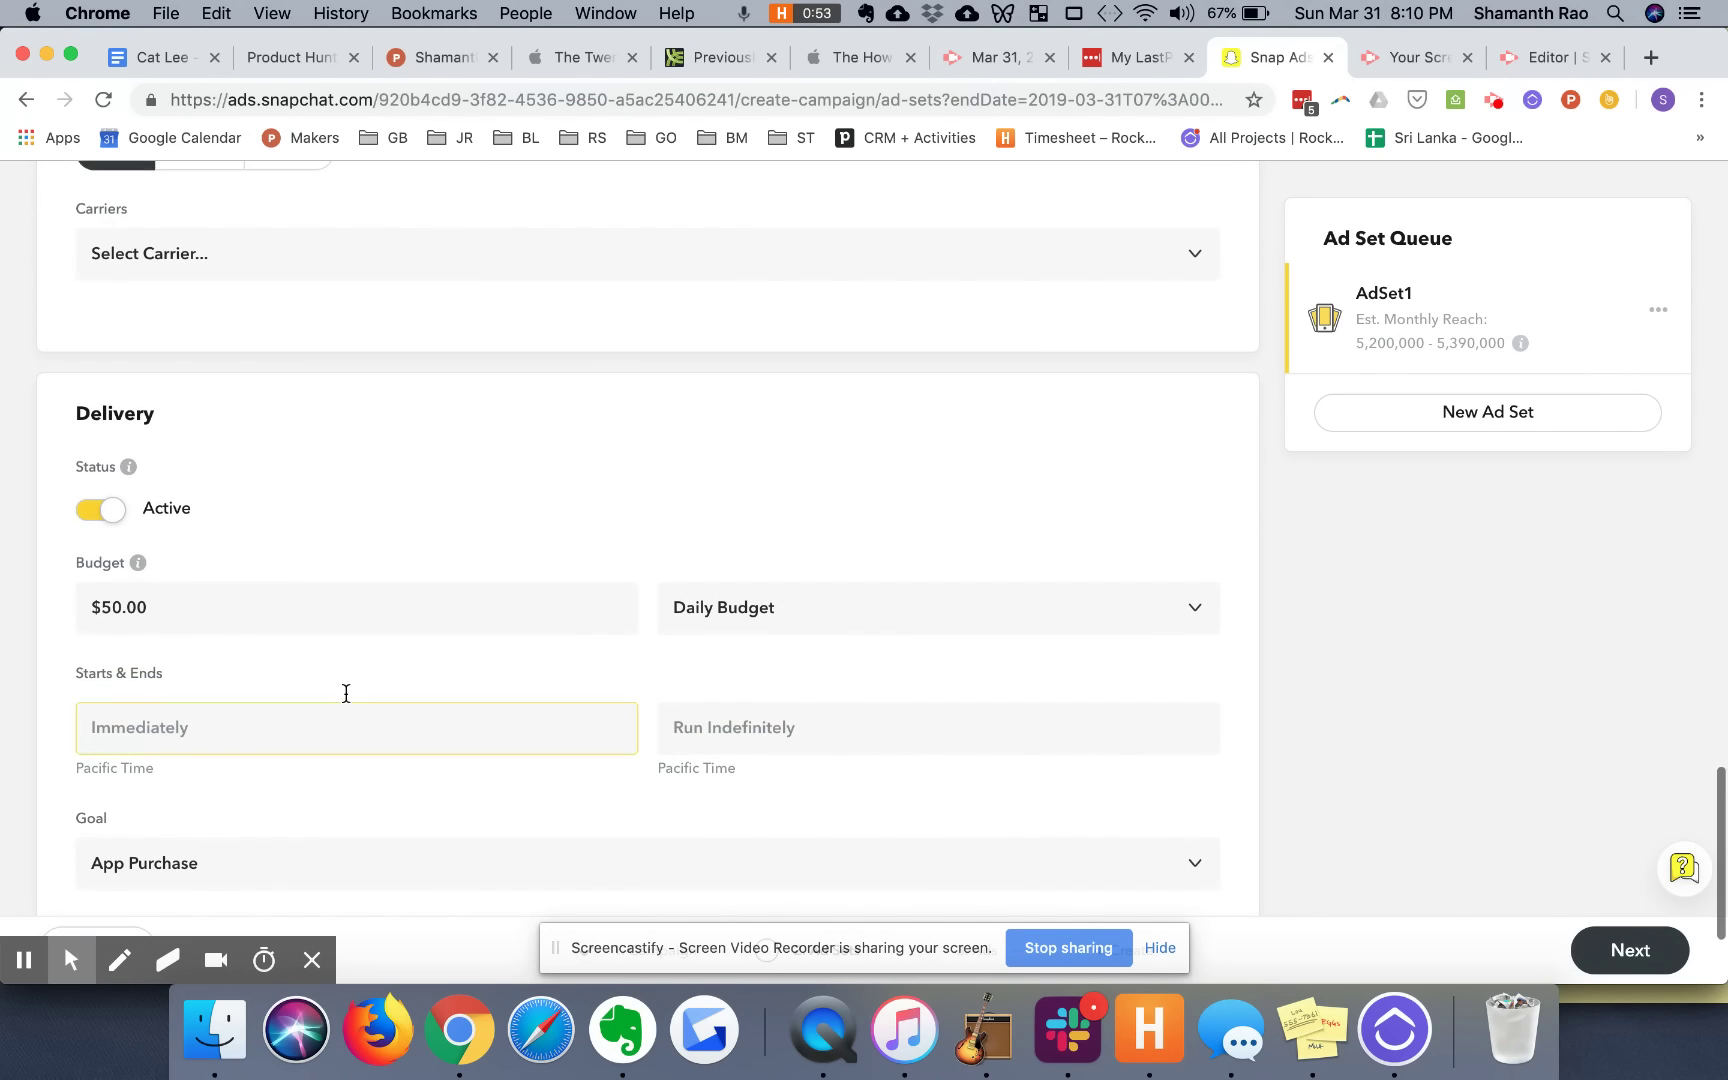
scroll(799, 532, "up", 15)
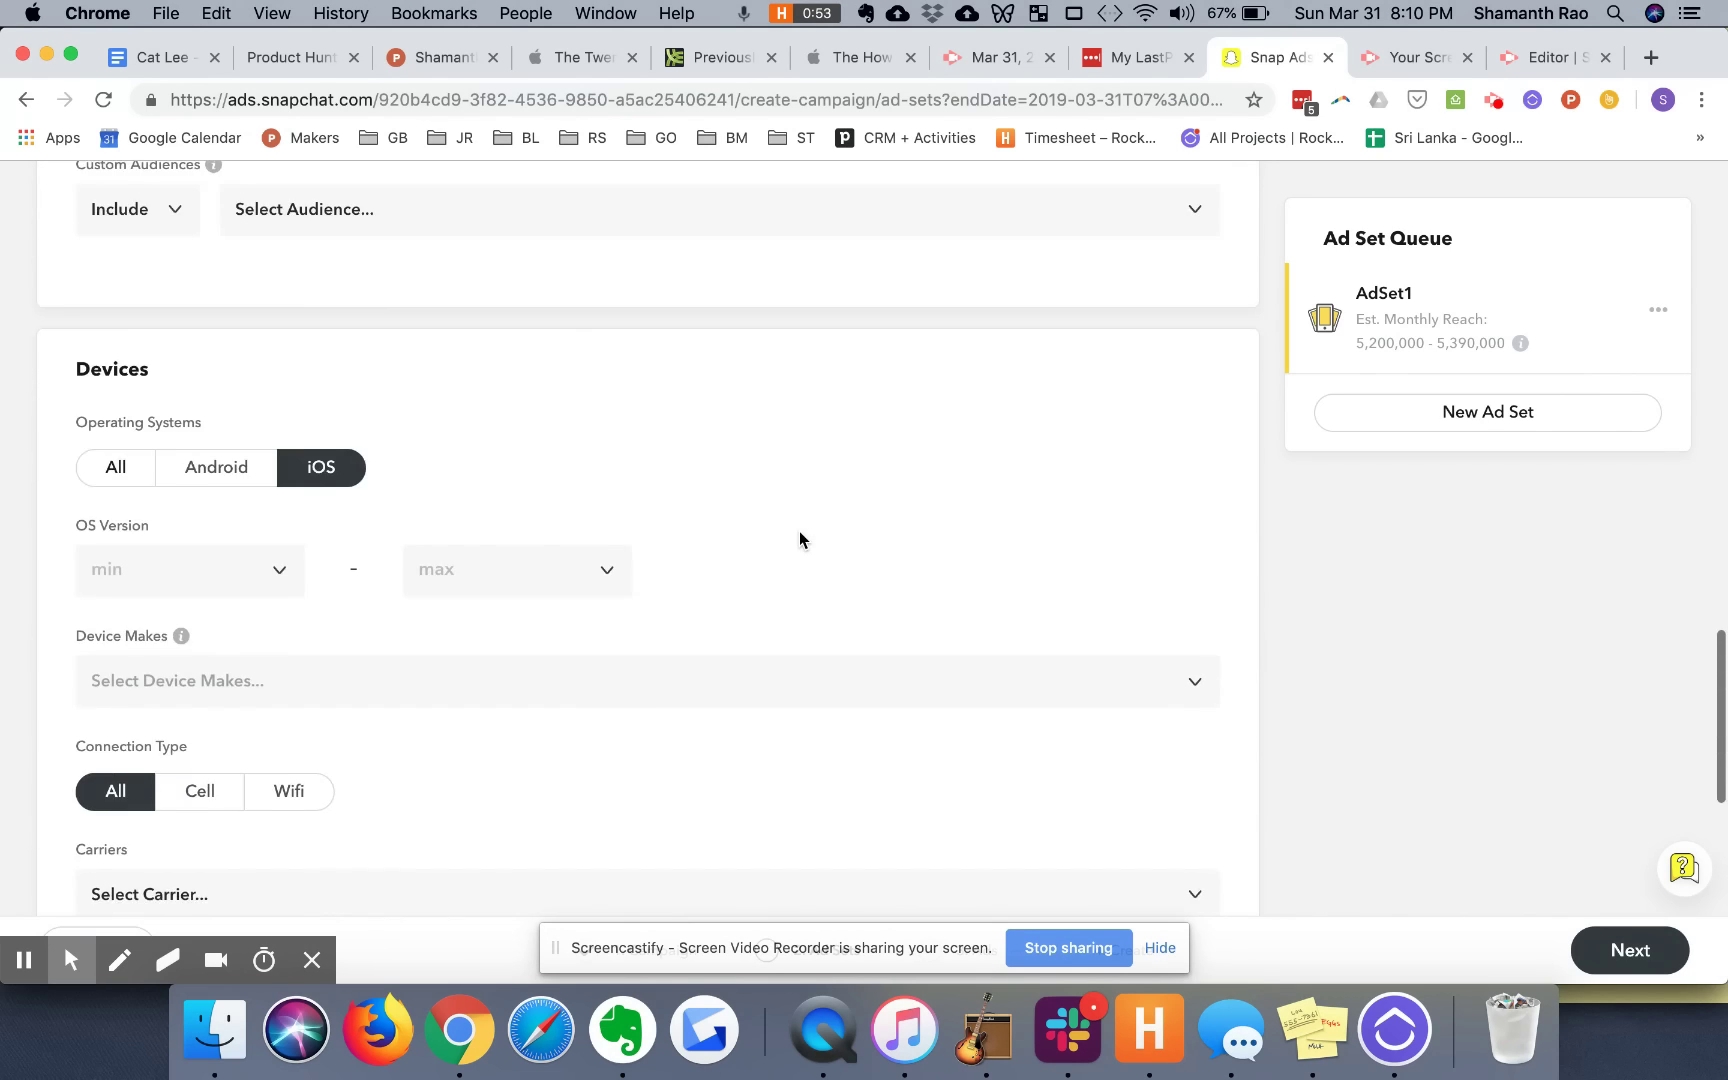
scroll(799, 539, "up", 8)
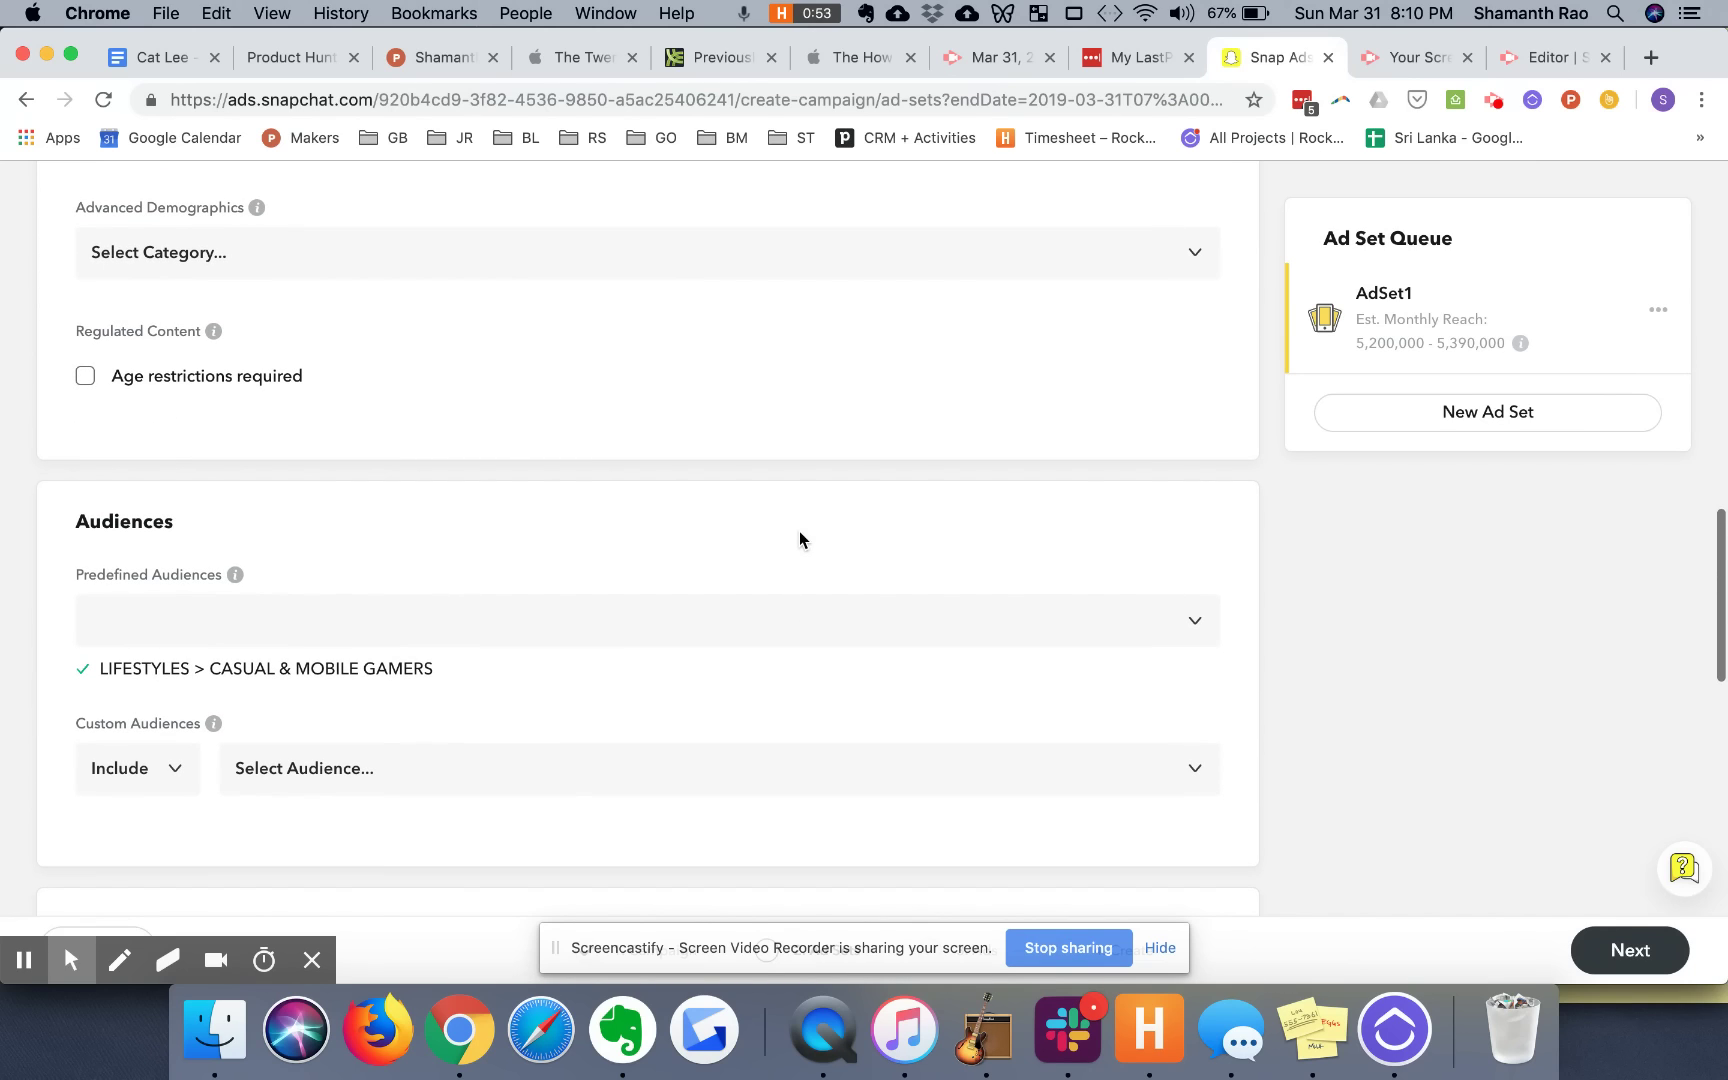
scroll(799, 536, "down", 6)
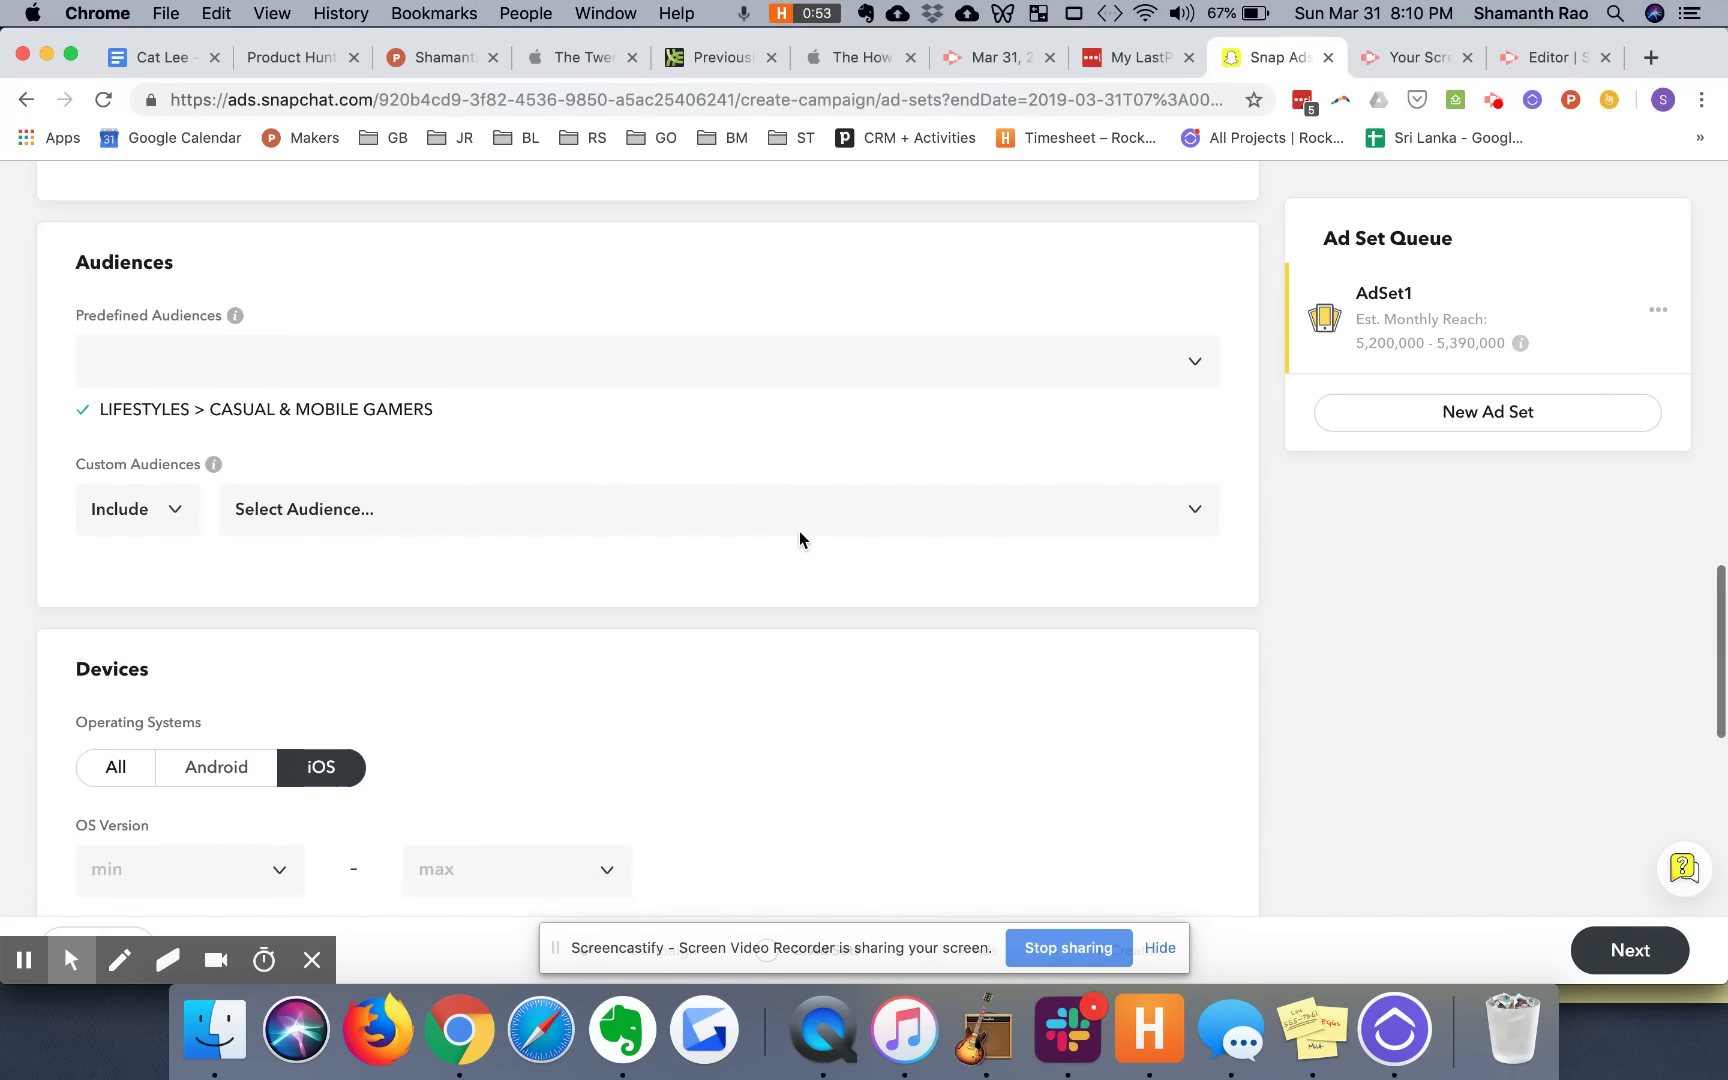
left_click(1160, 948)
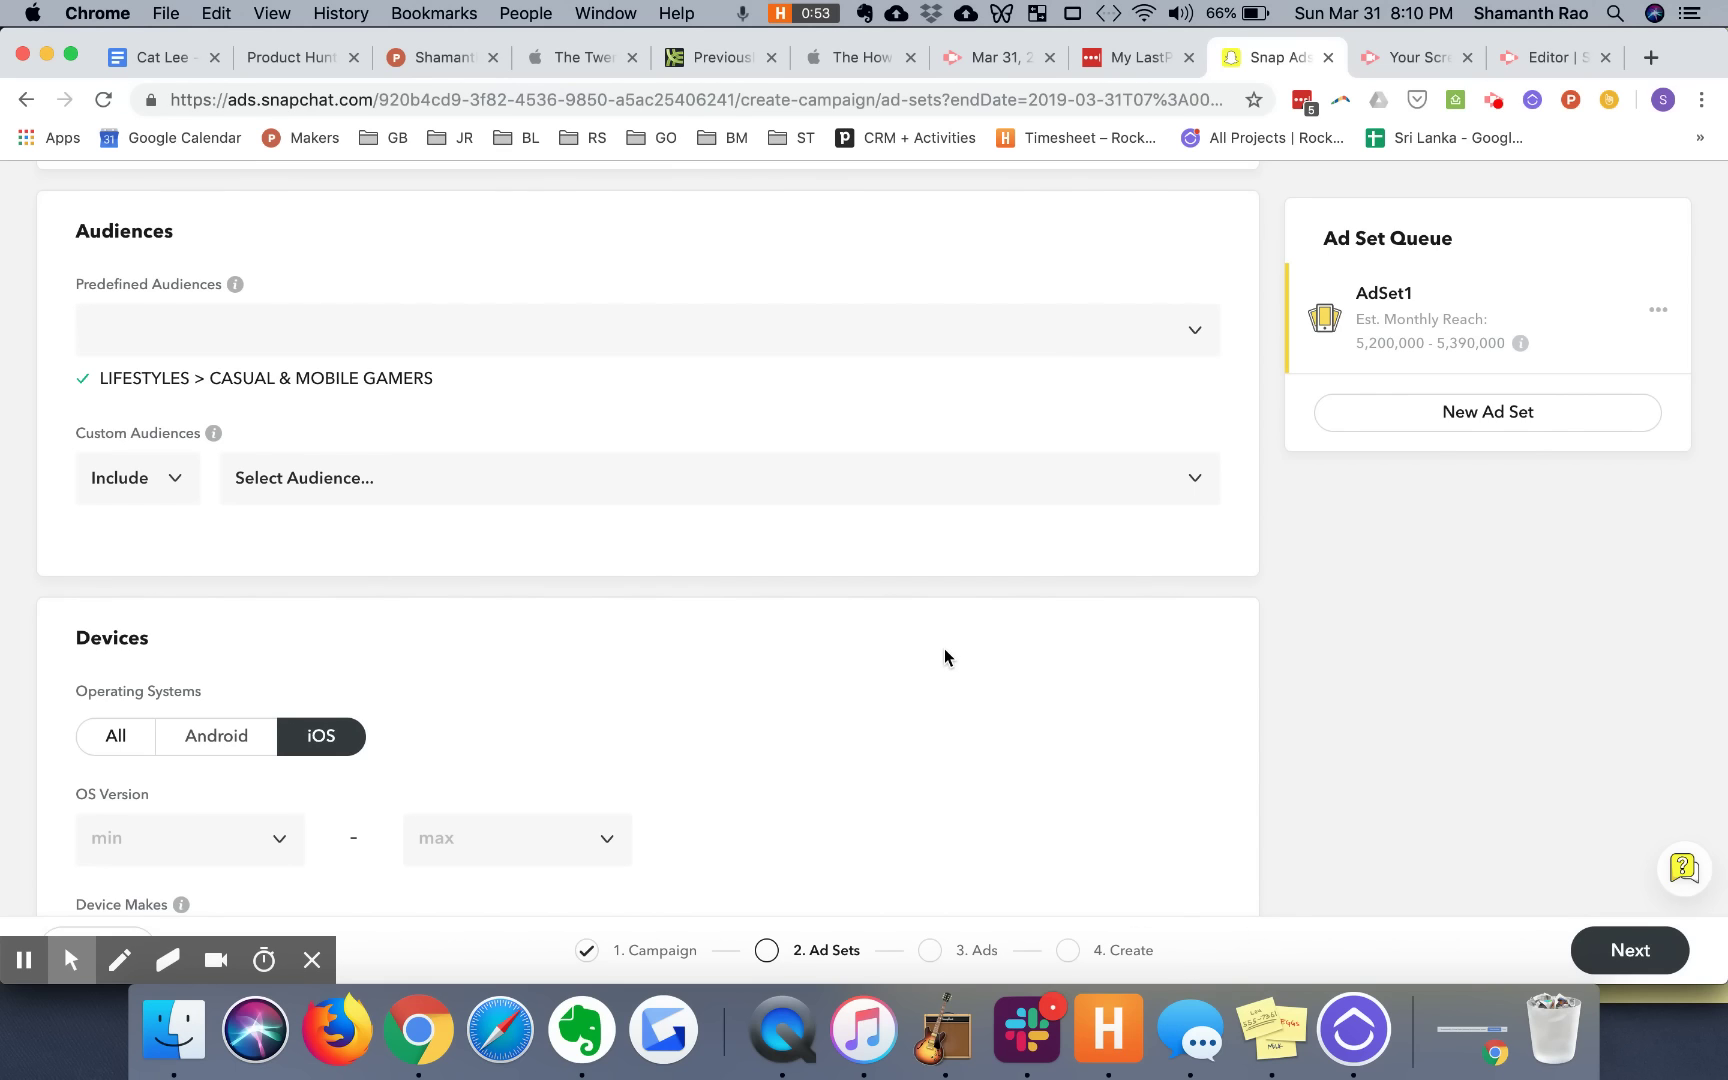
scroll(944, 657, "up", 5)
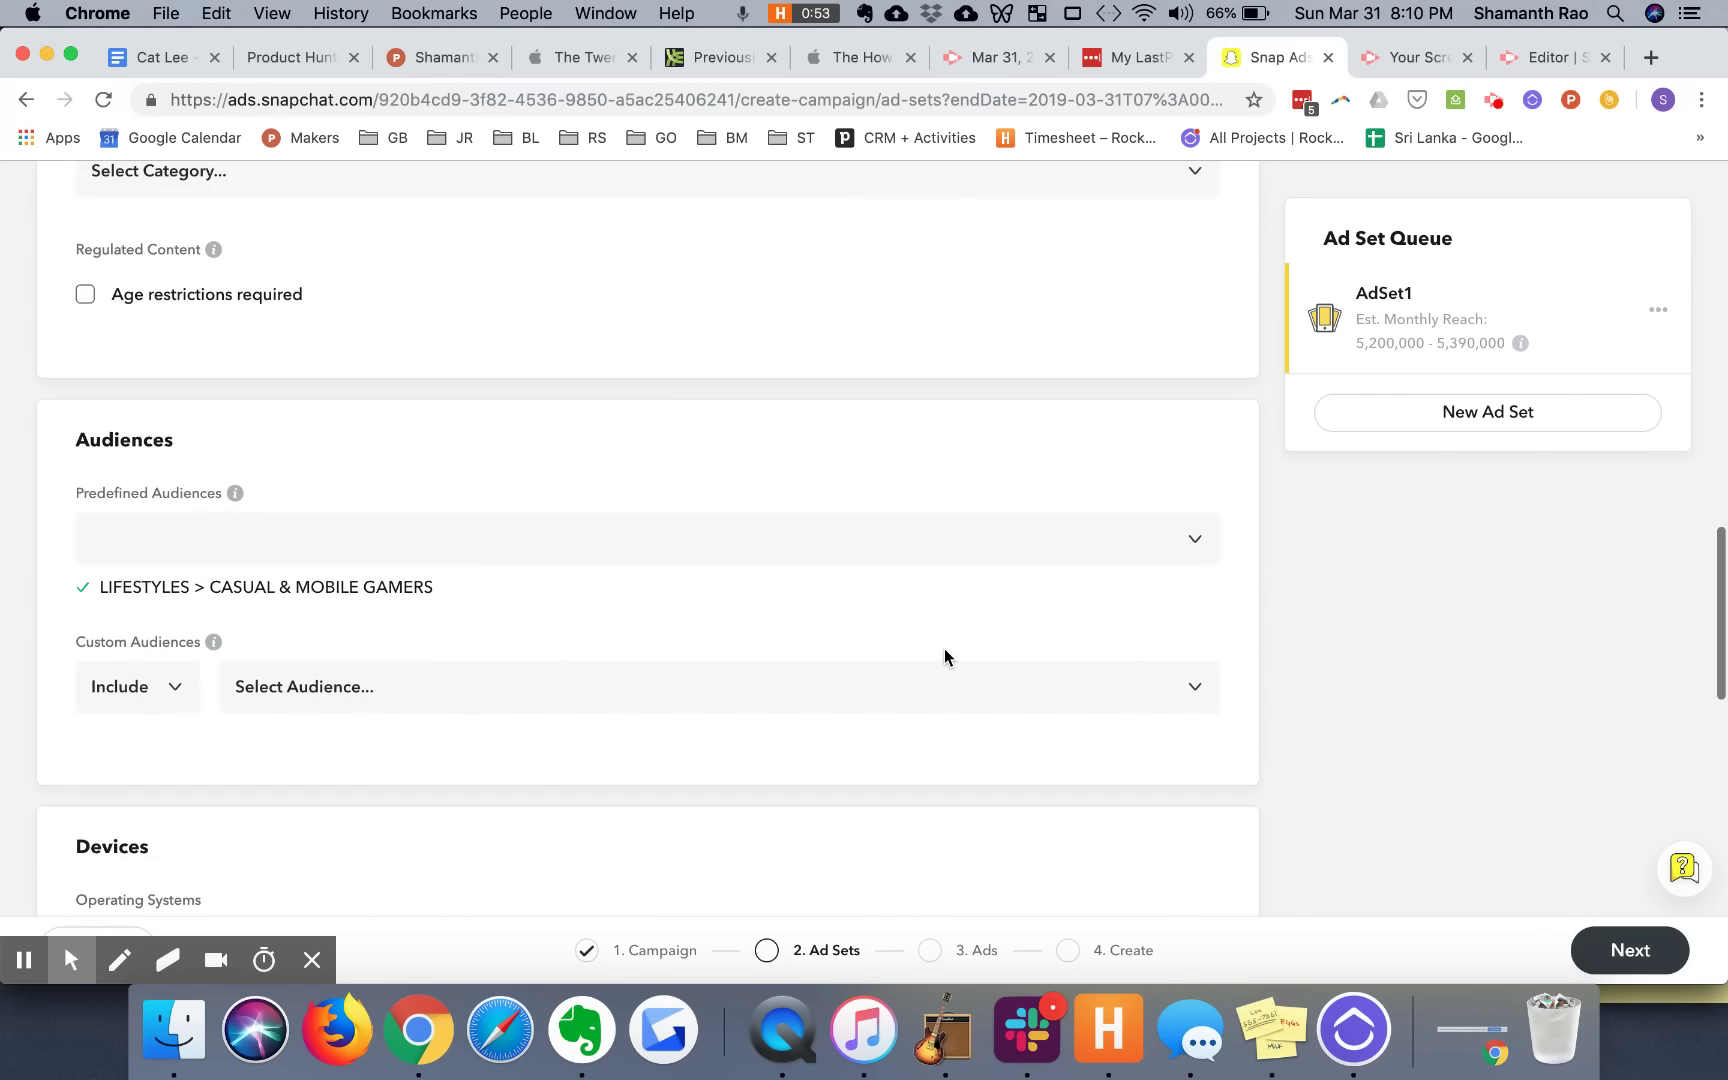
scroll(944, 657, "up", 7)
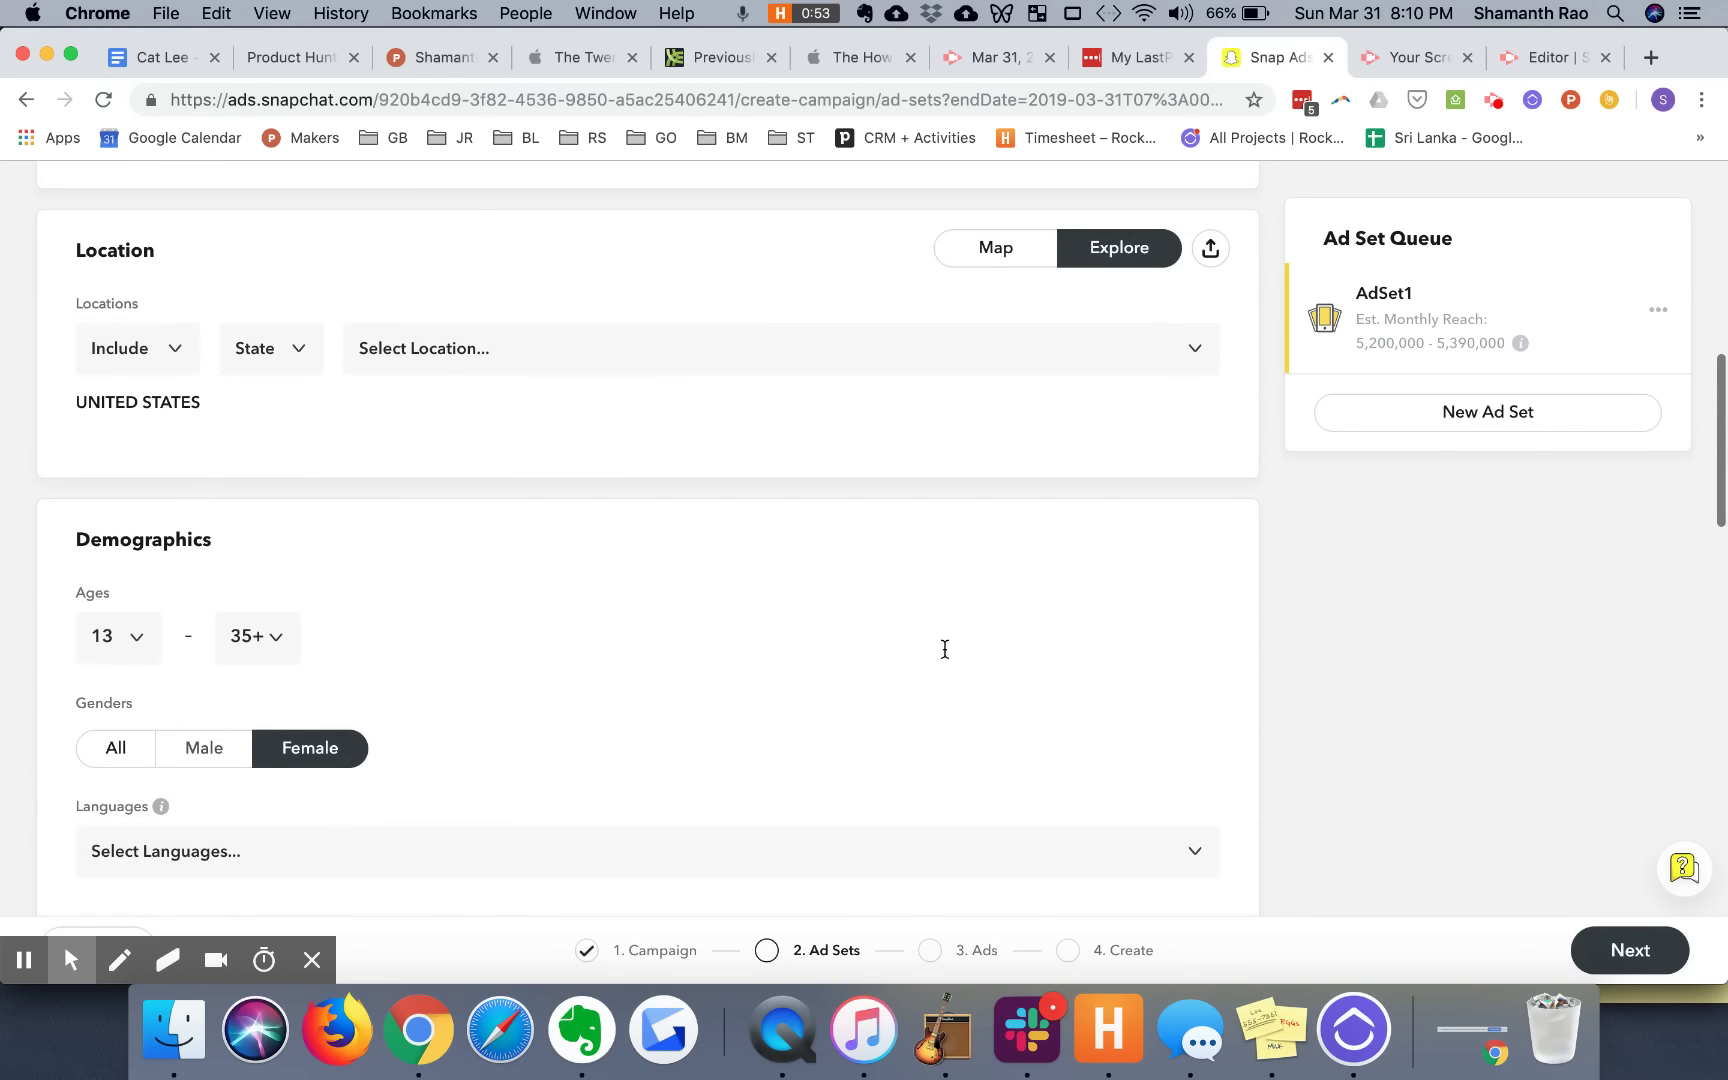
scroll(944, 648, "down", 3)
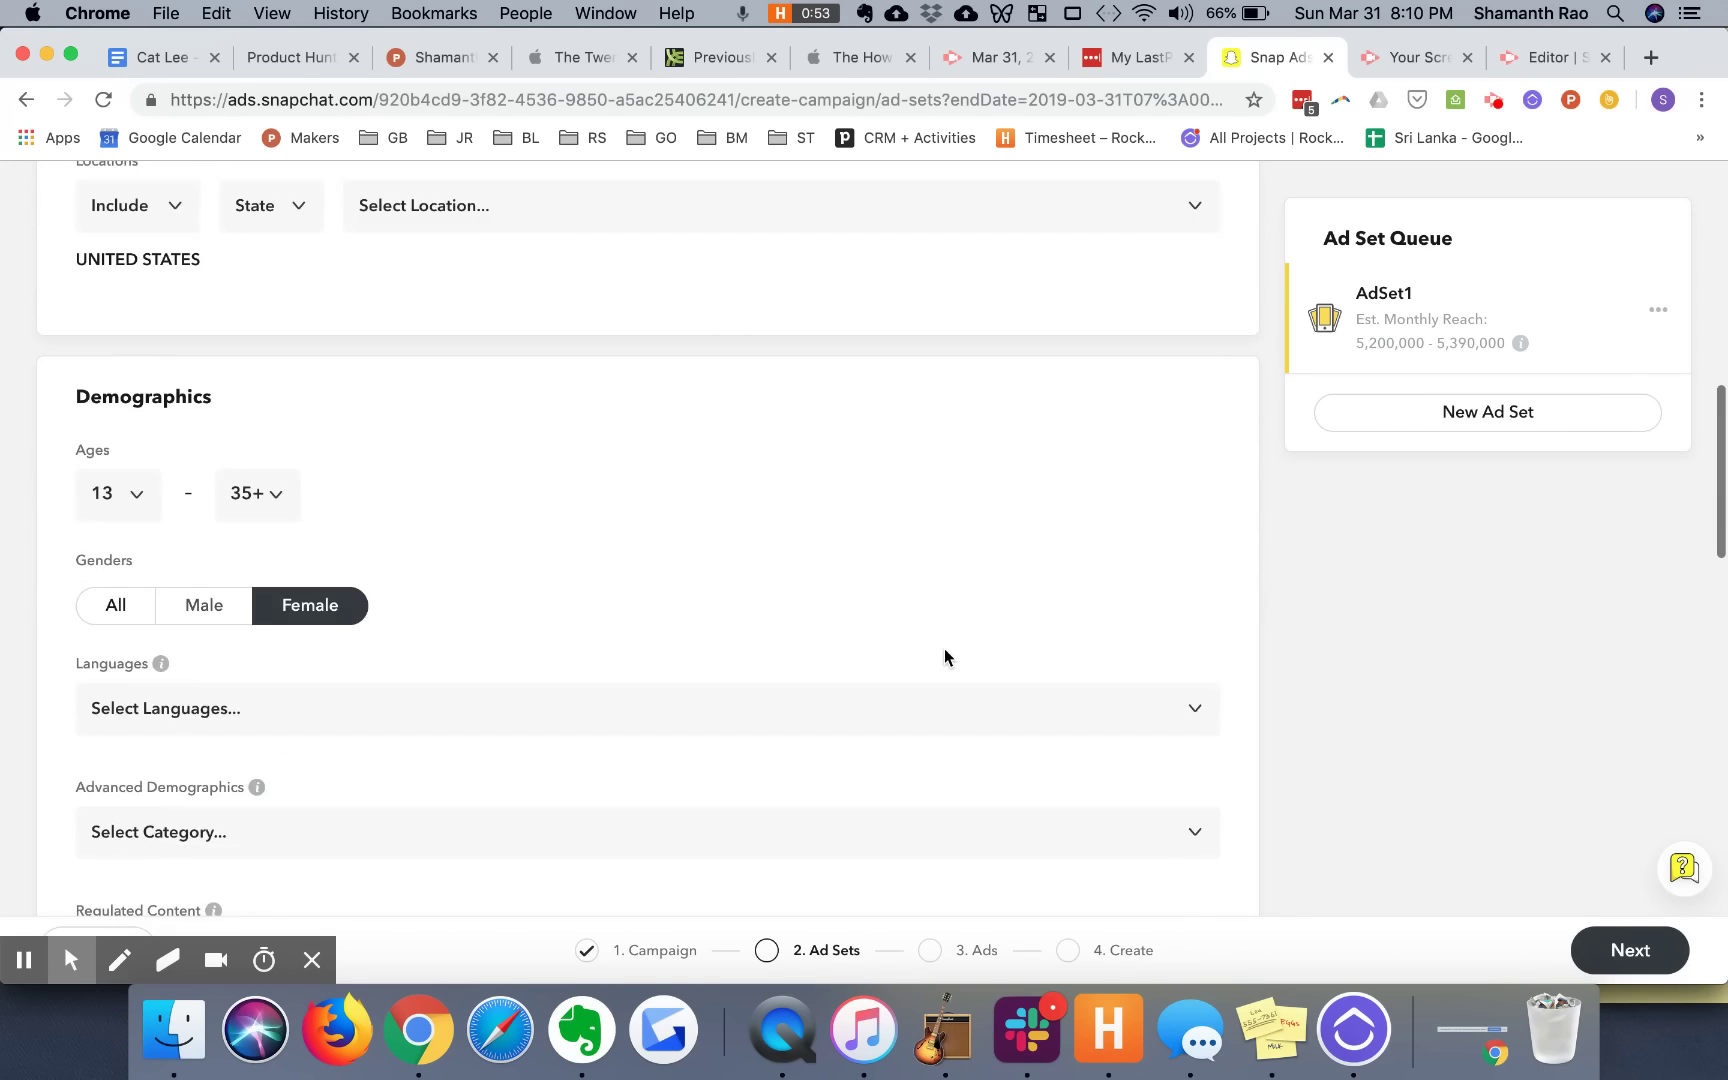
scroll(944, 648, "down", 2)
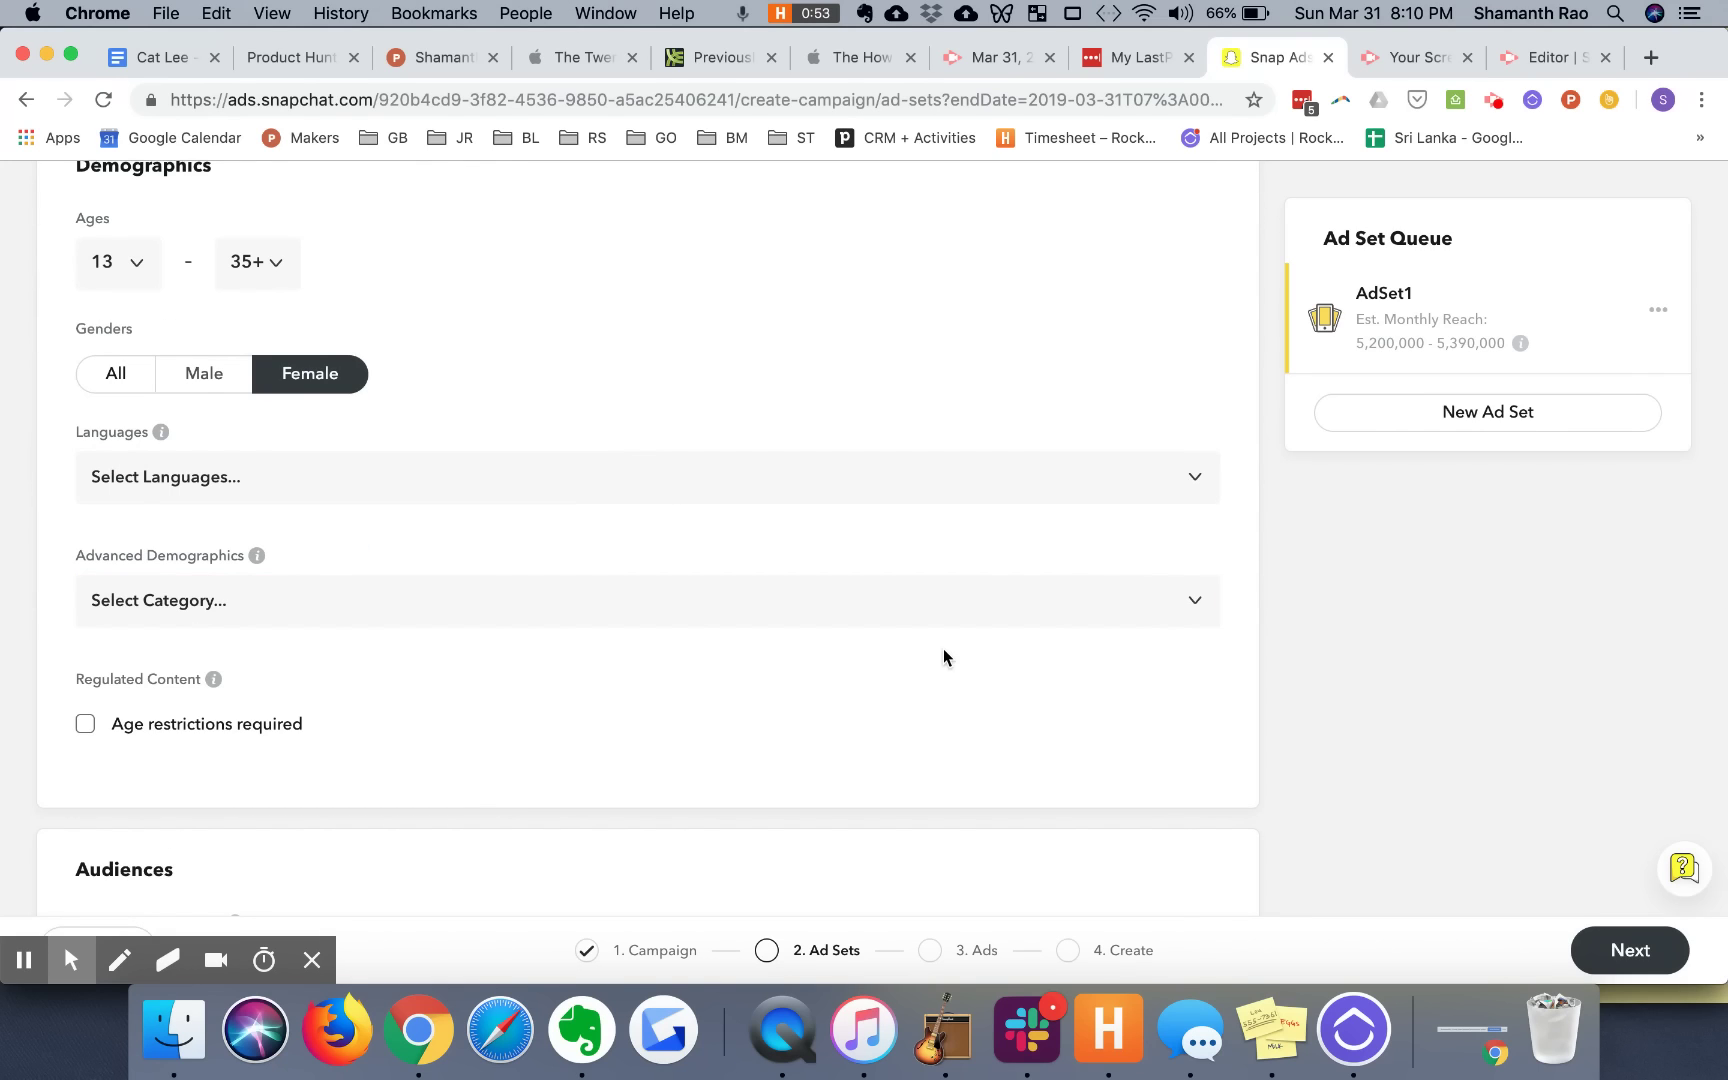
scroll(944, 657, "down", 3)
scroll(944, 657, "up", 1)
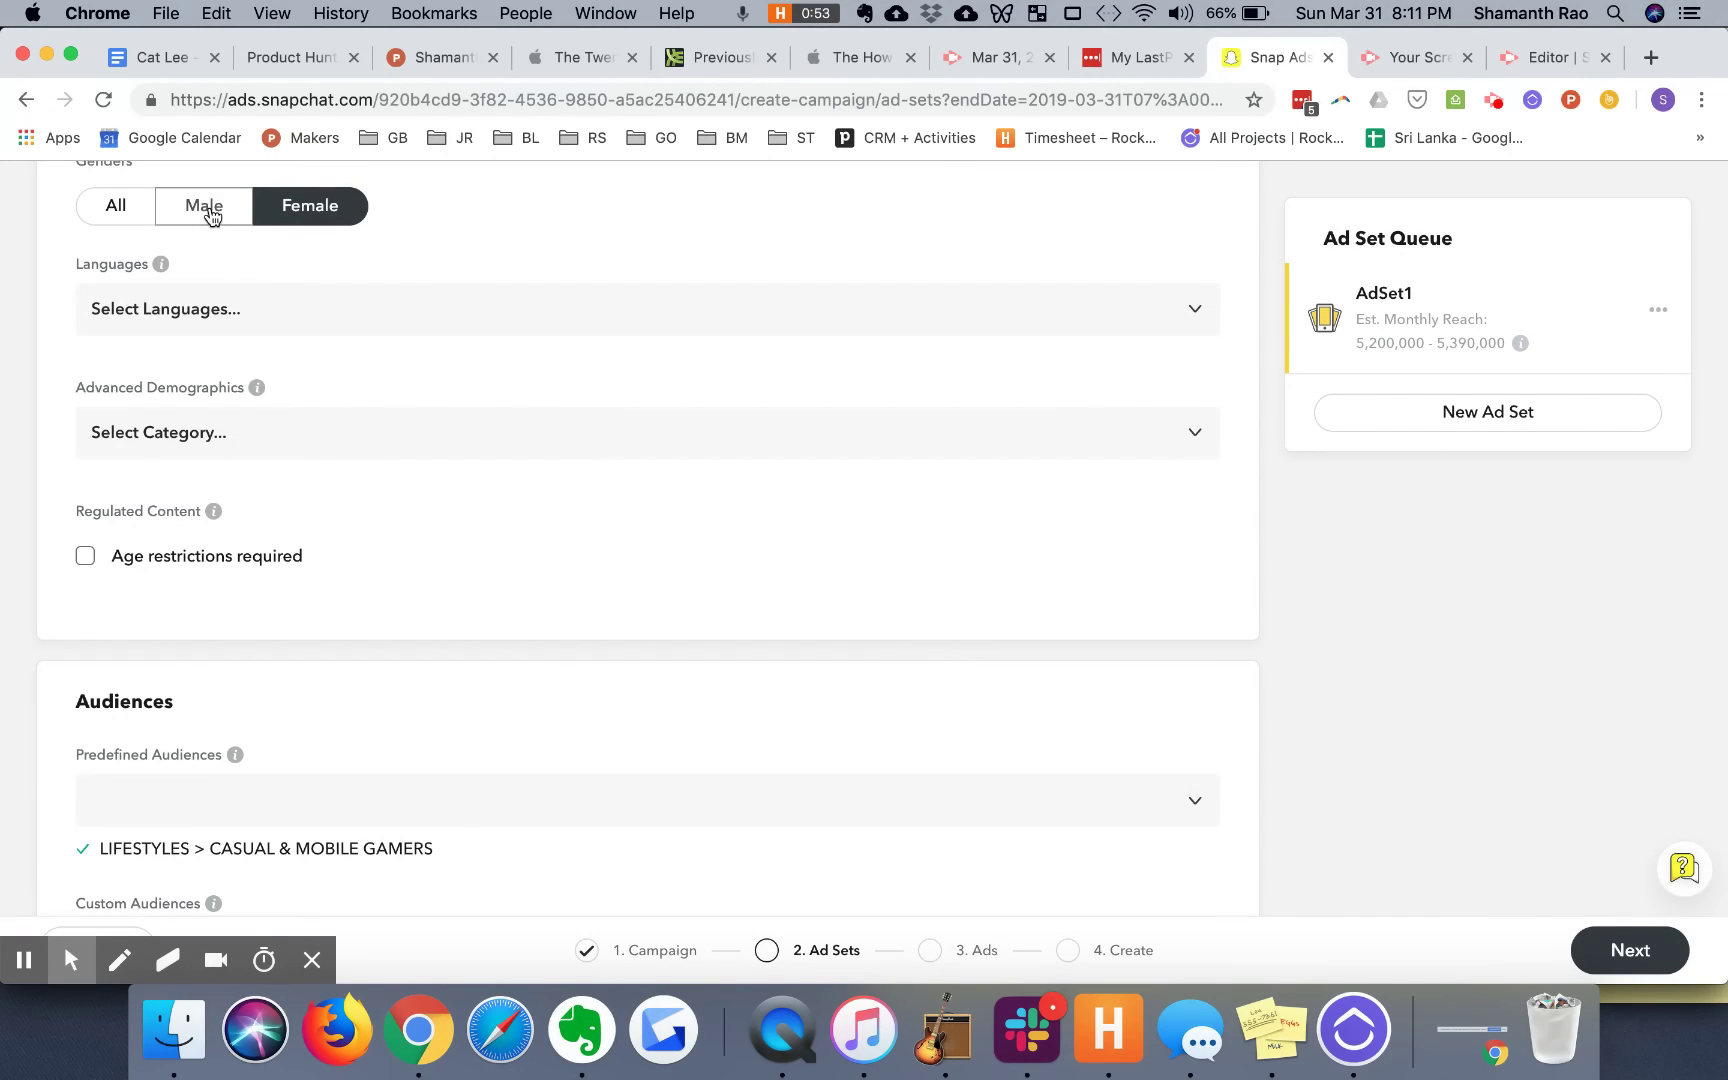
scroll(486, 667, "down", 5)
scroll(486, 667, "up", 7)
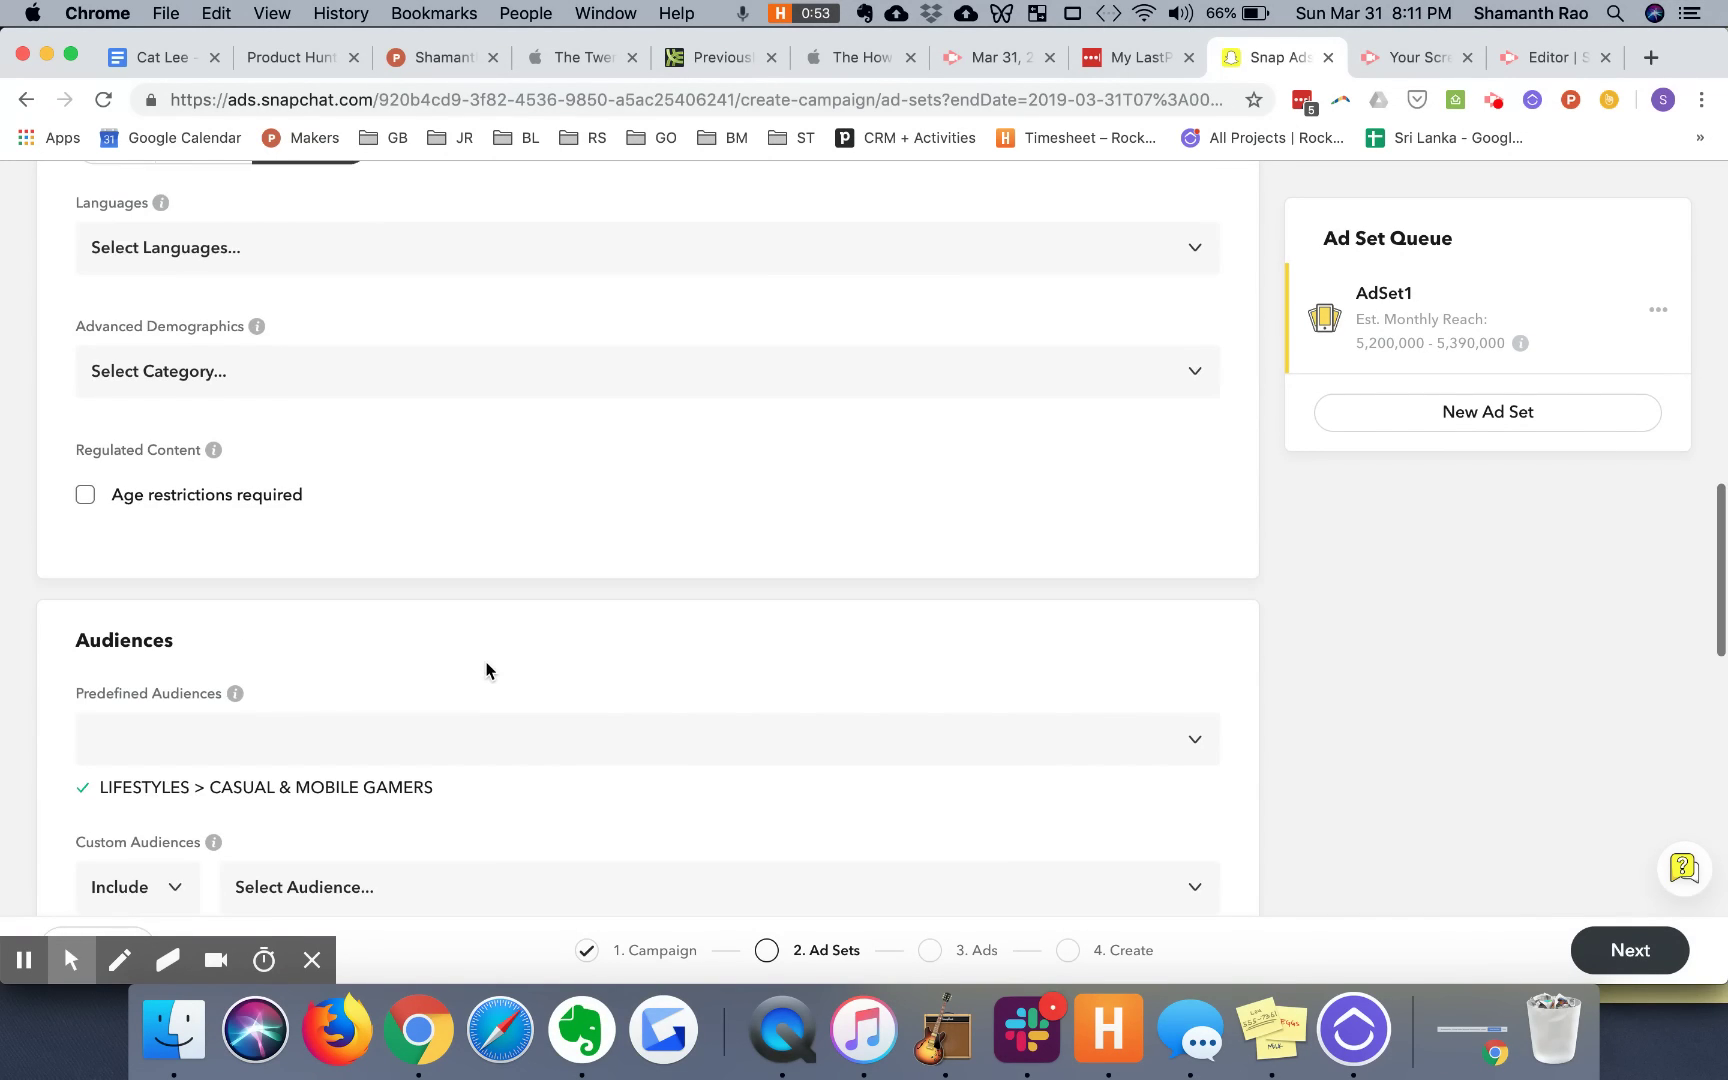
scroll(479, 745, "down", 5)
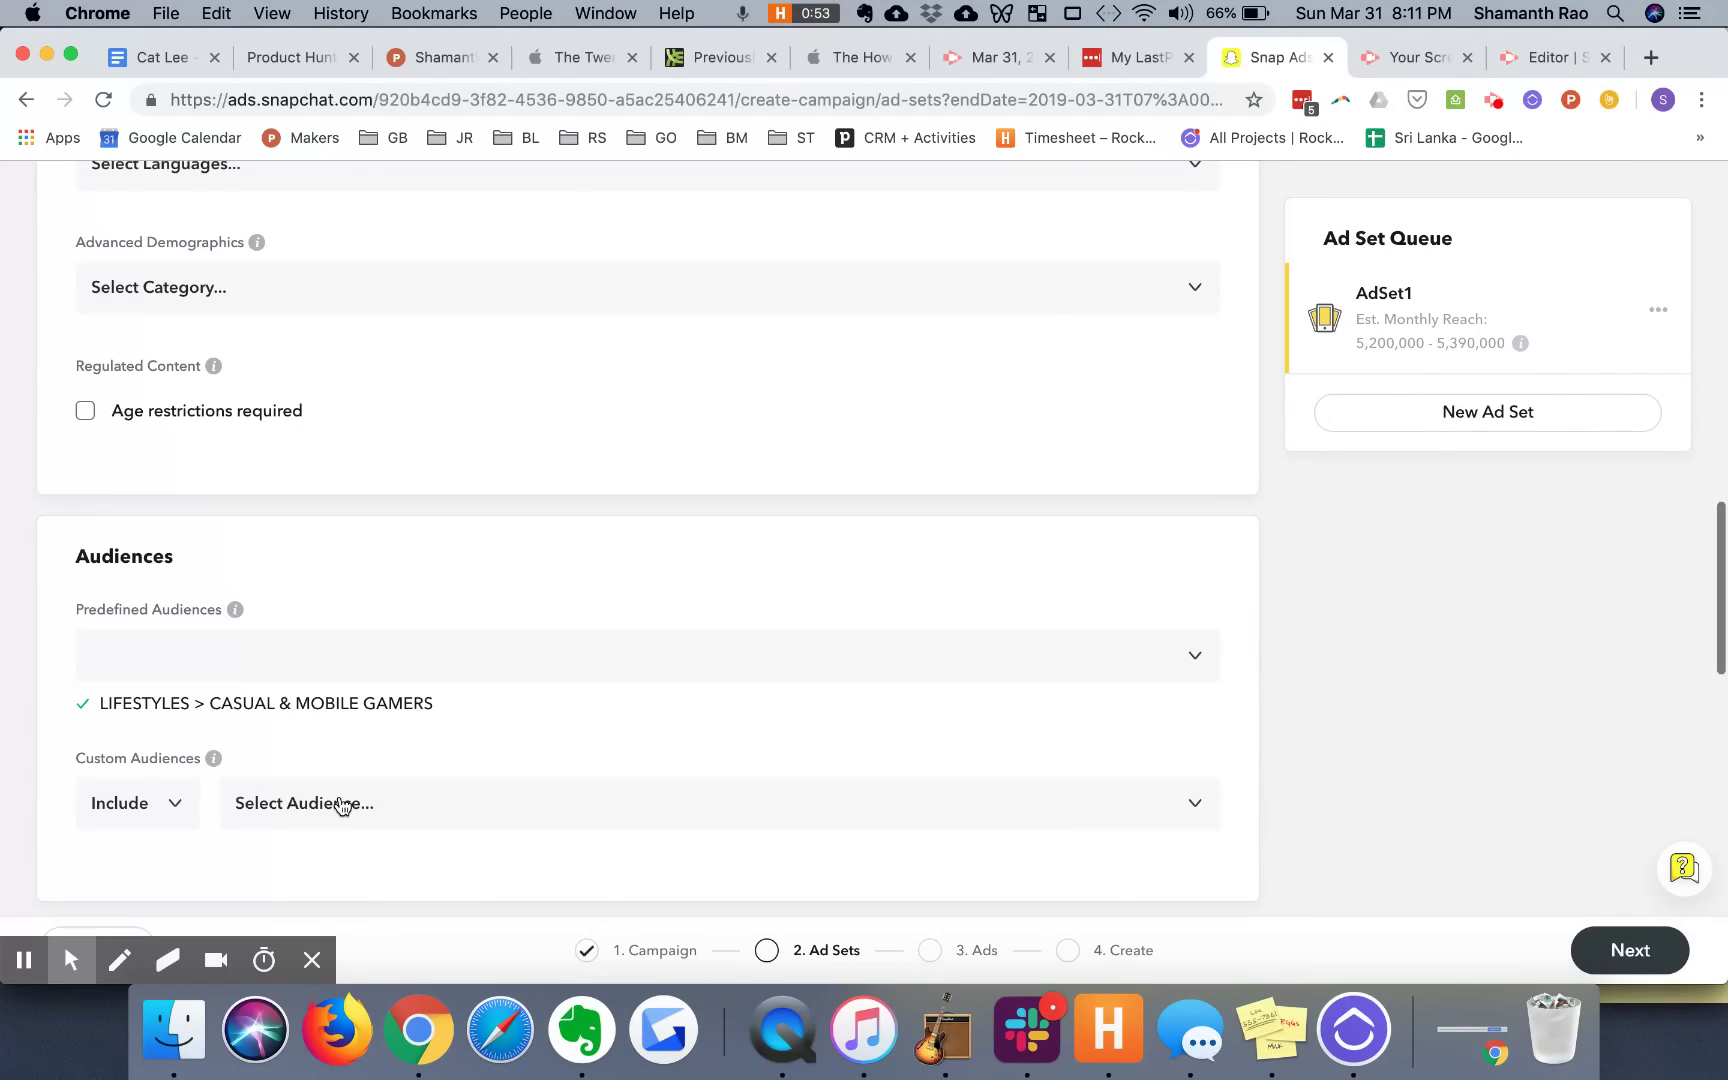
scroll(323, 891, "up", 5)
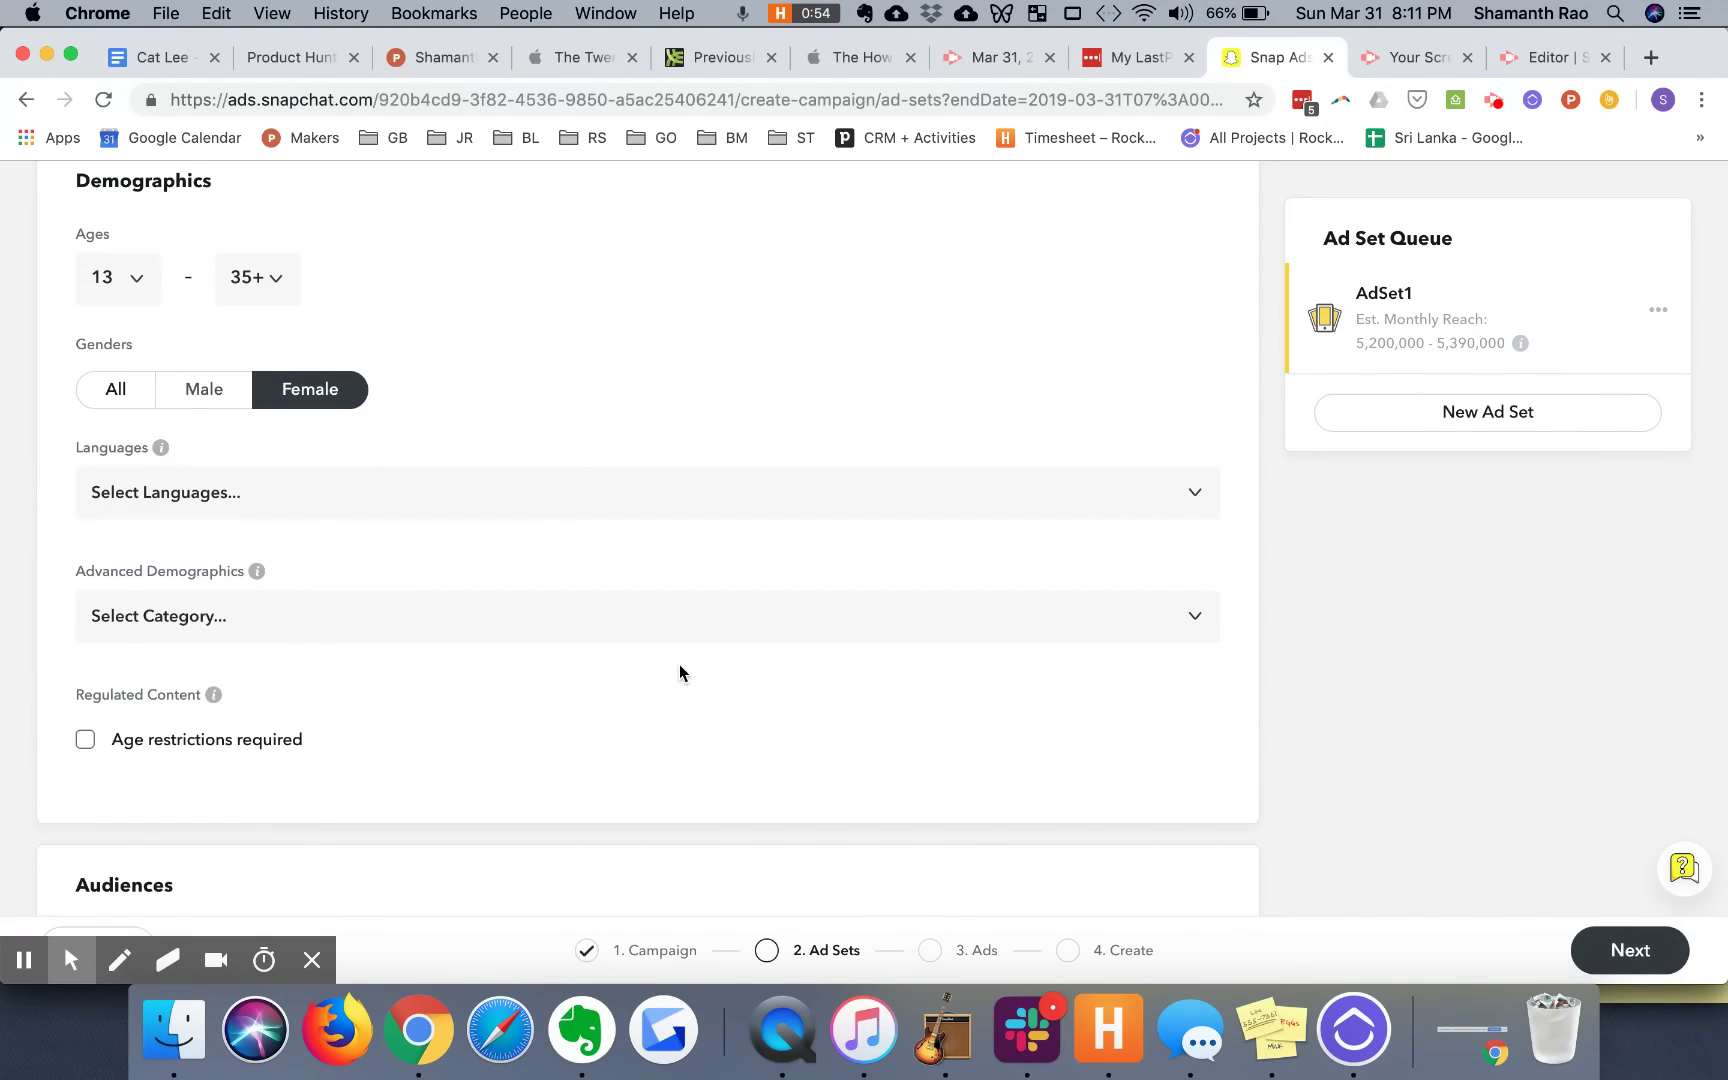
scroll(679, 664, "up", 3)
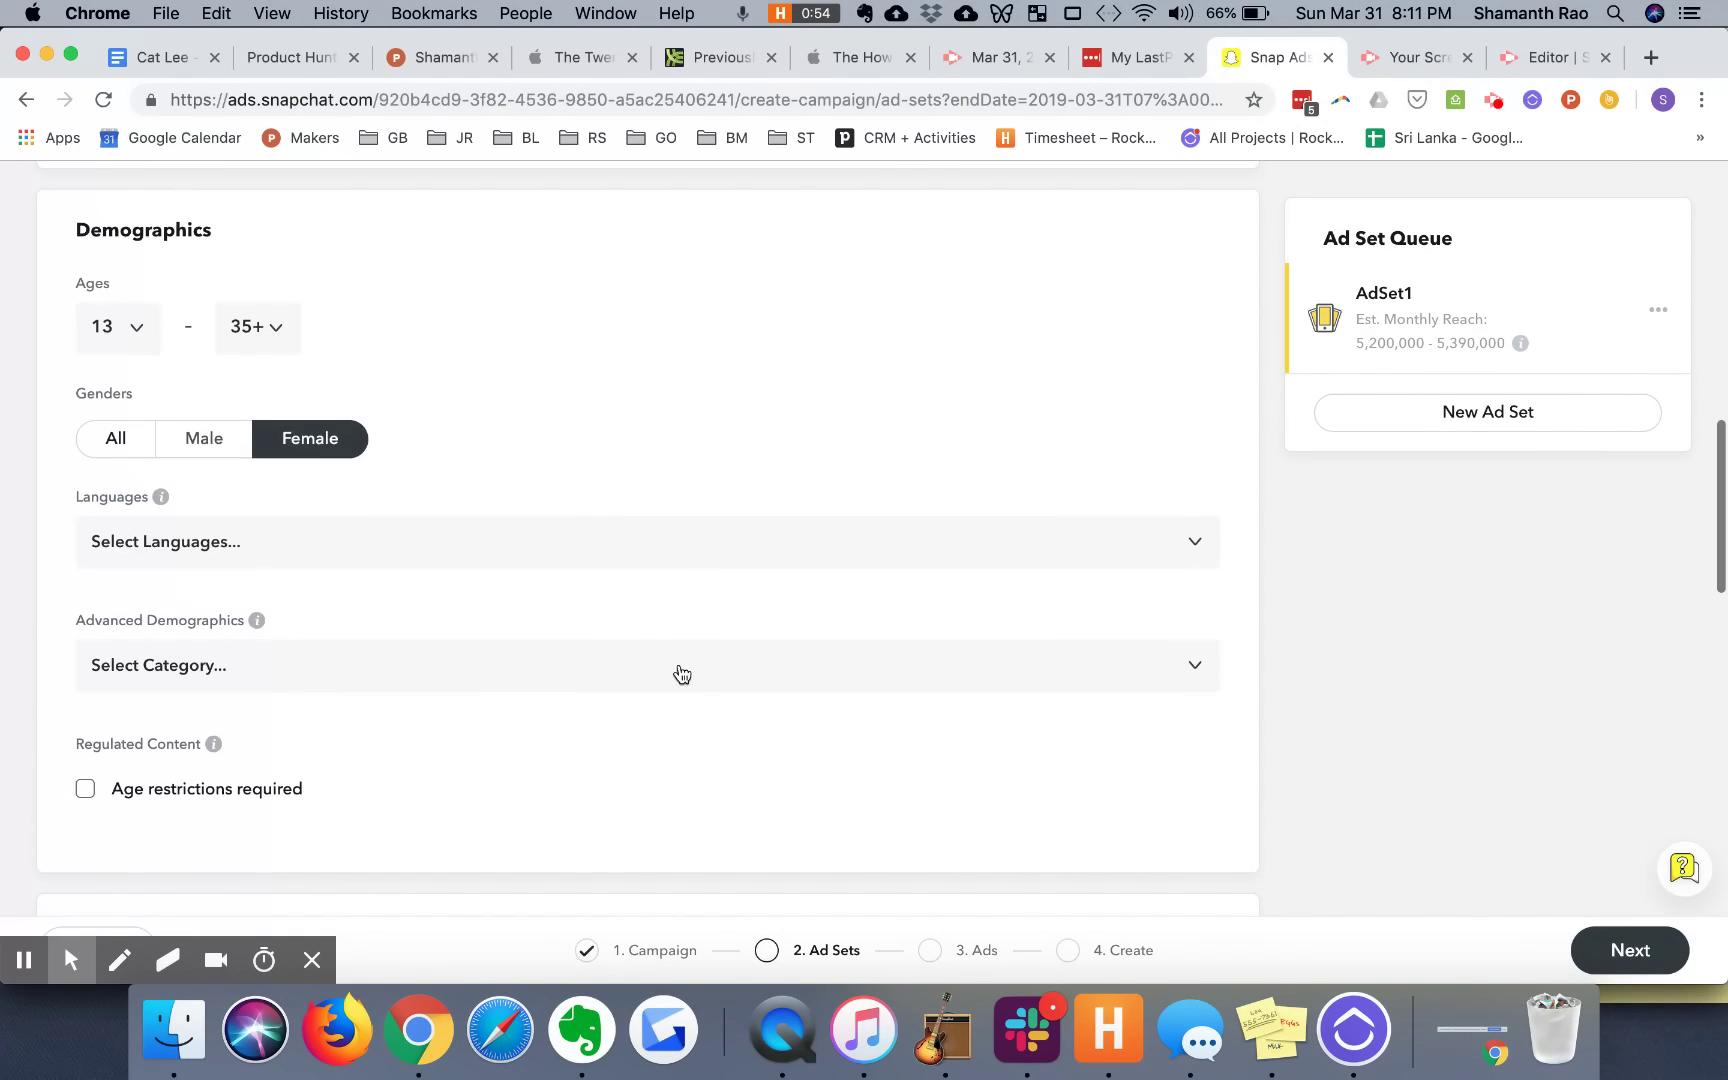
scroll(679, 664, "up", 2)
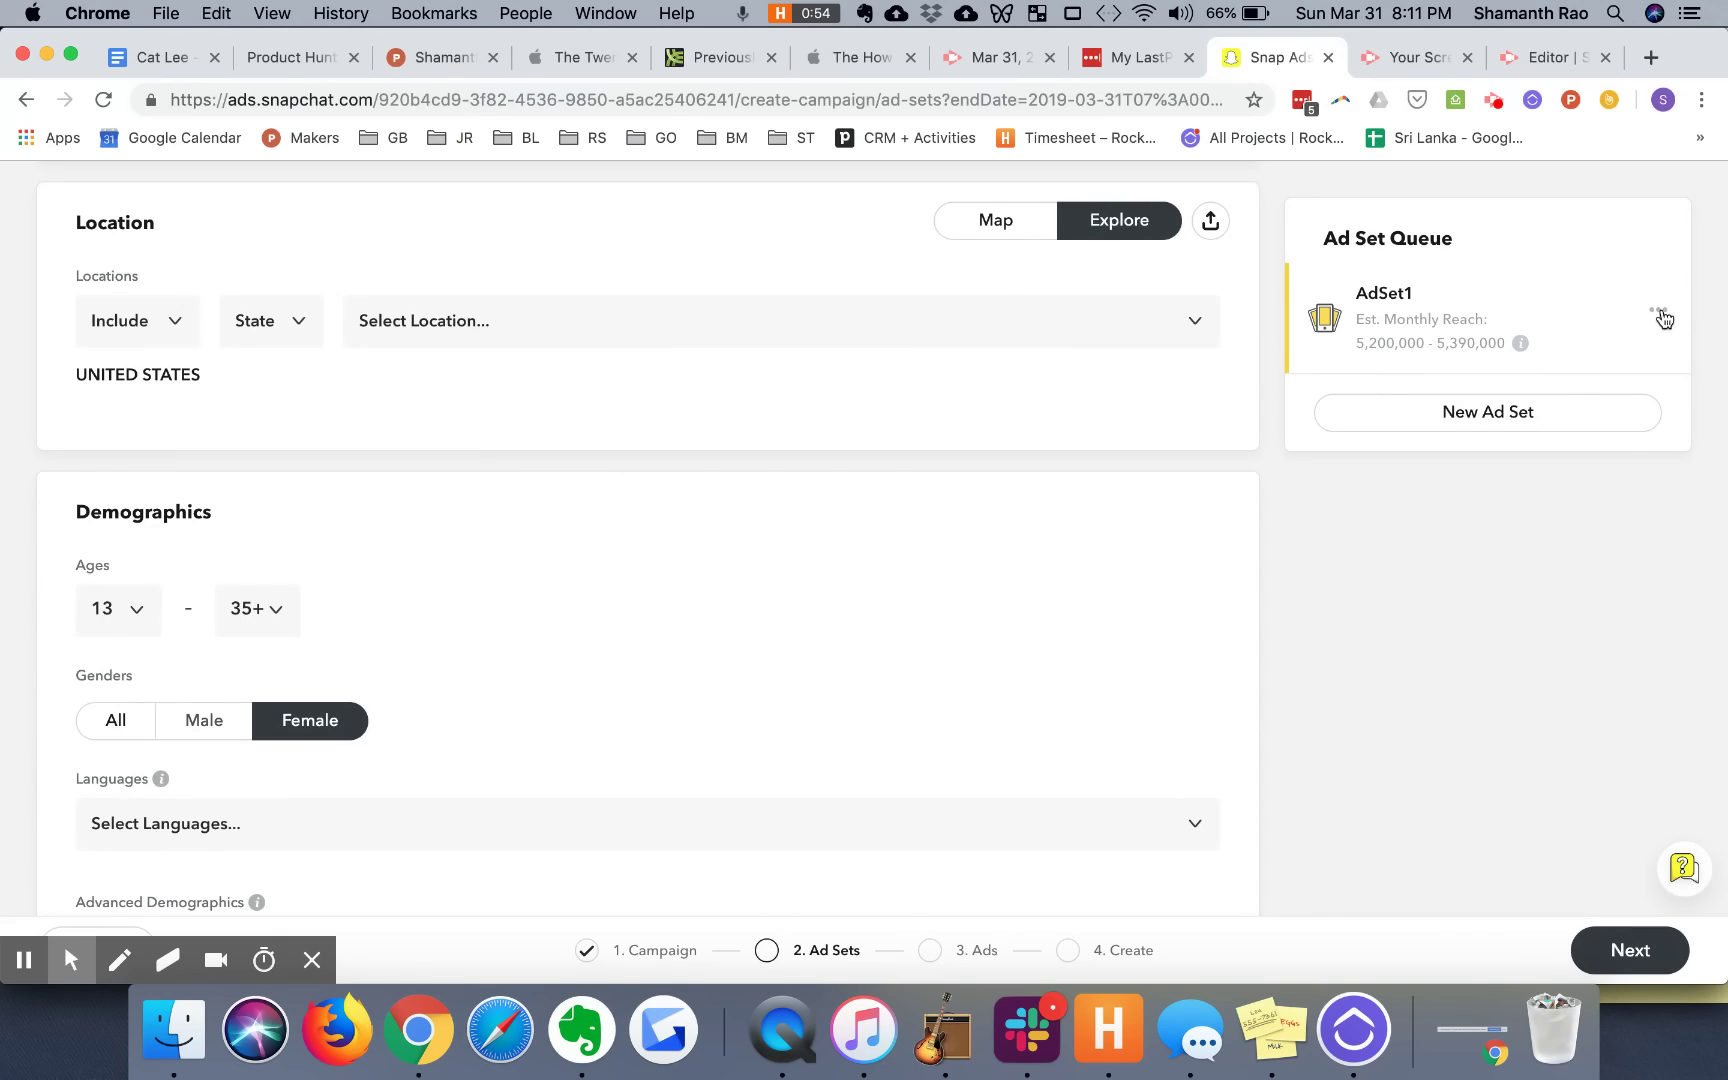
Step: Duplicate AdSet1 once and Copy of AdSet1 twice, then open Copy of AdSet1
left_click(1660, 315)
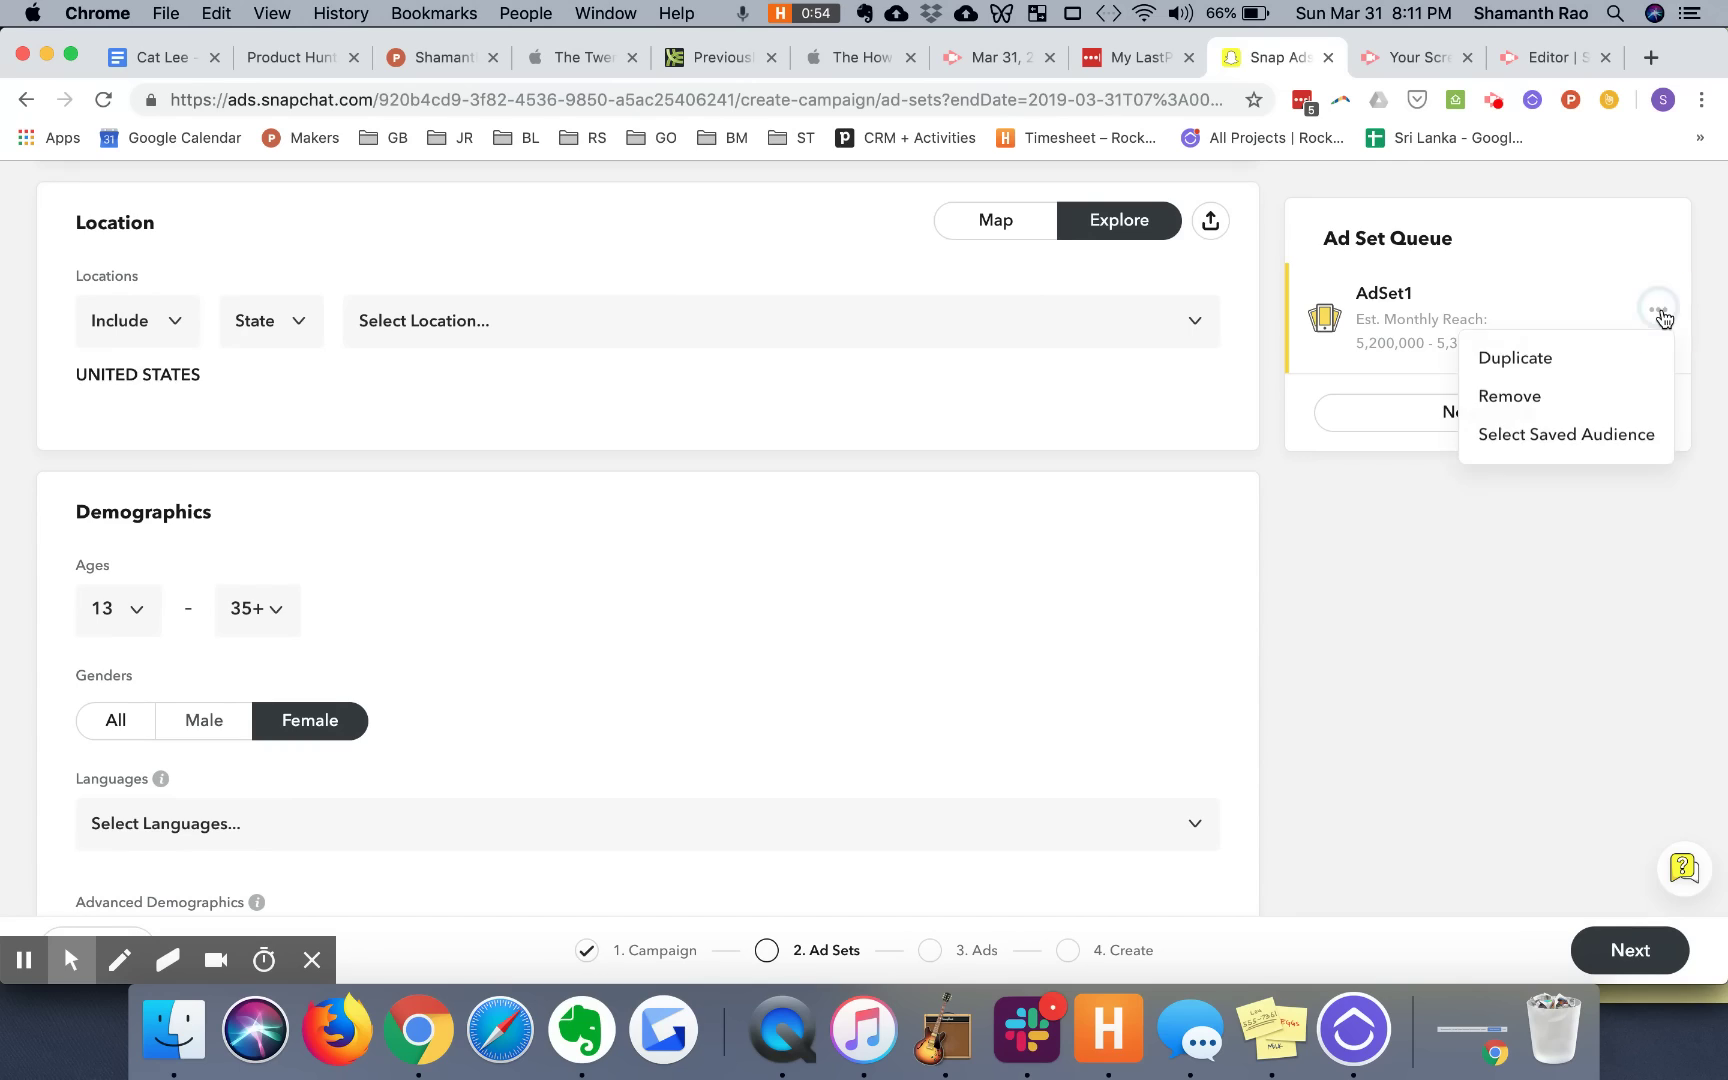
left_click(1598, 358)
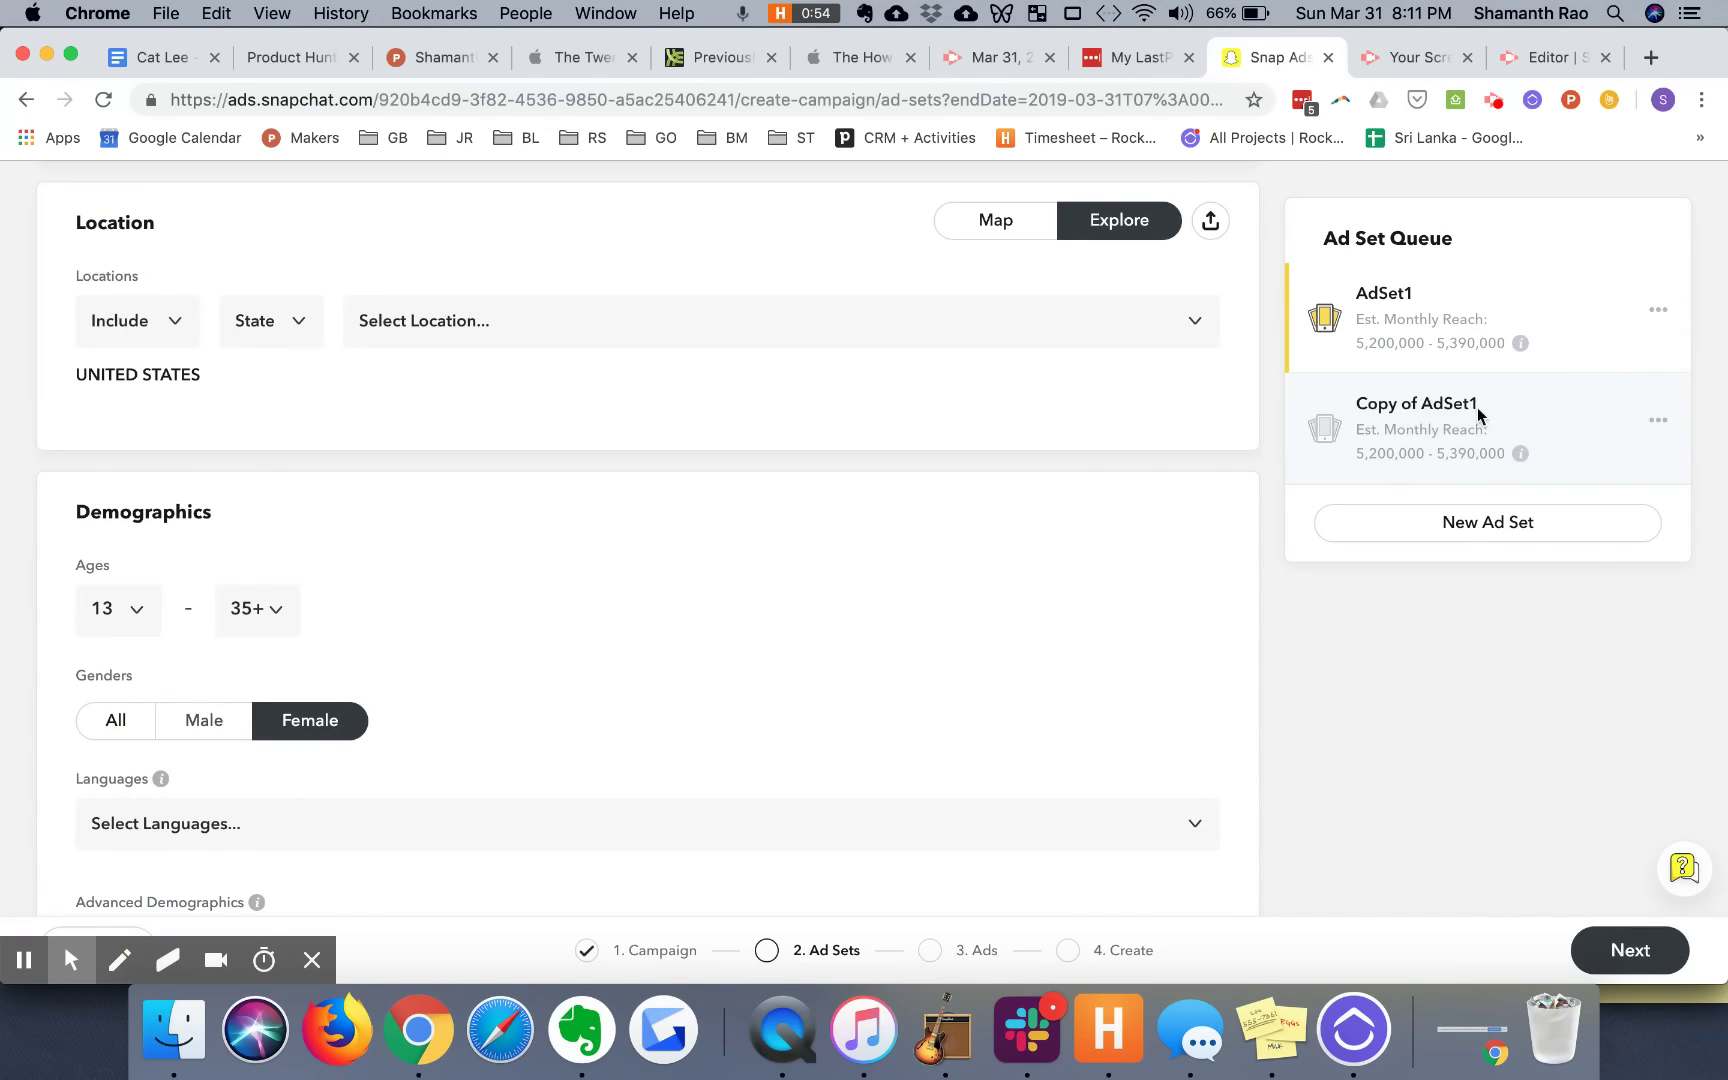
left_click(1658, 421)
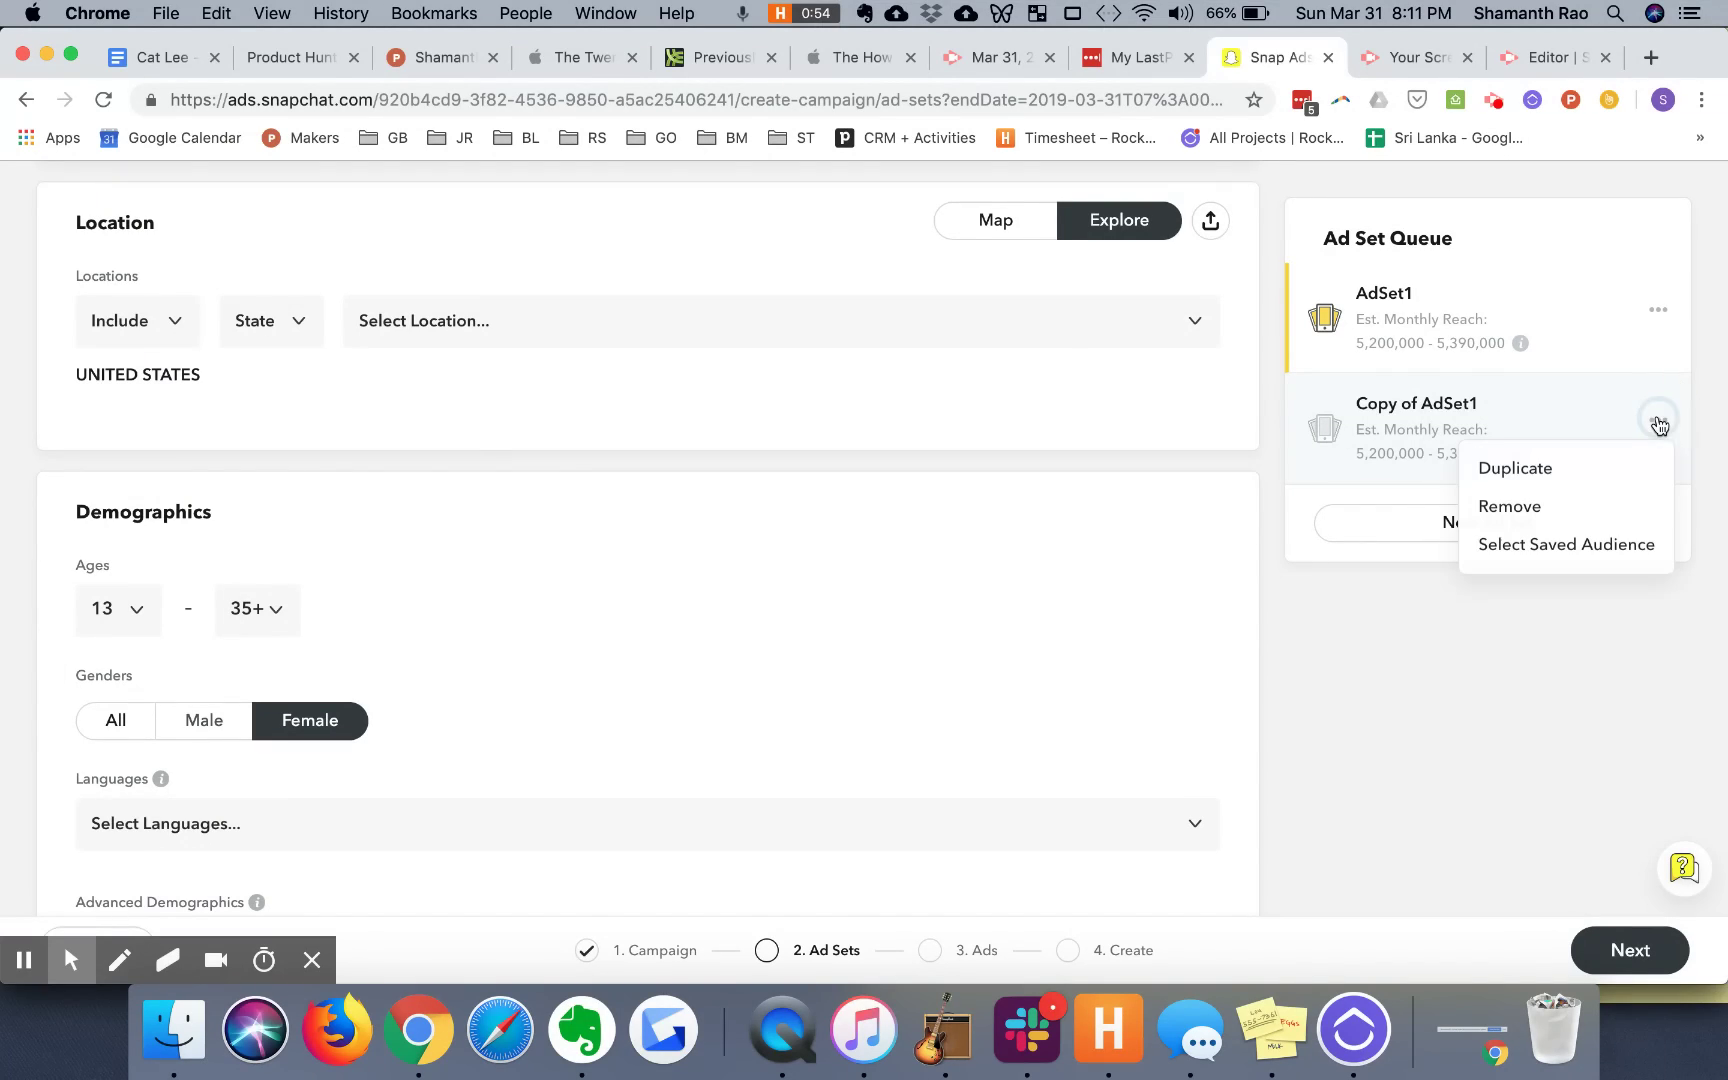
left_click(1602, 467)
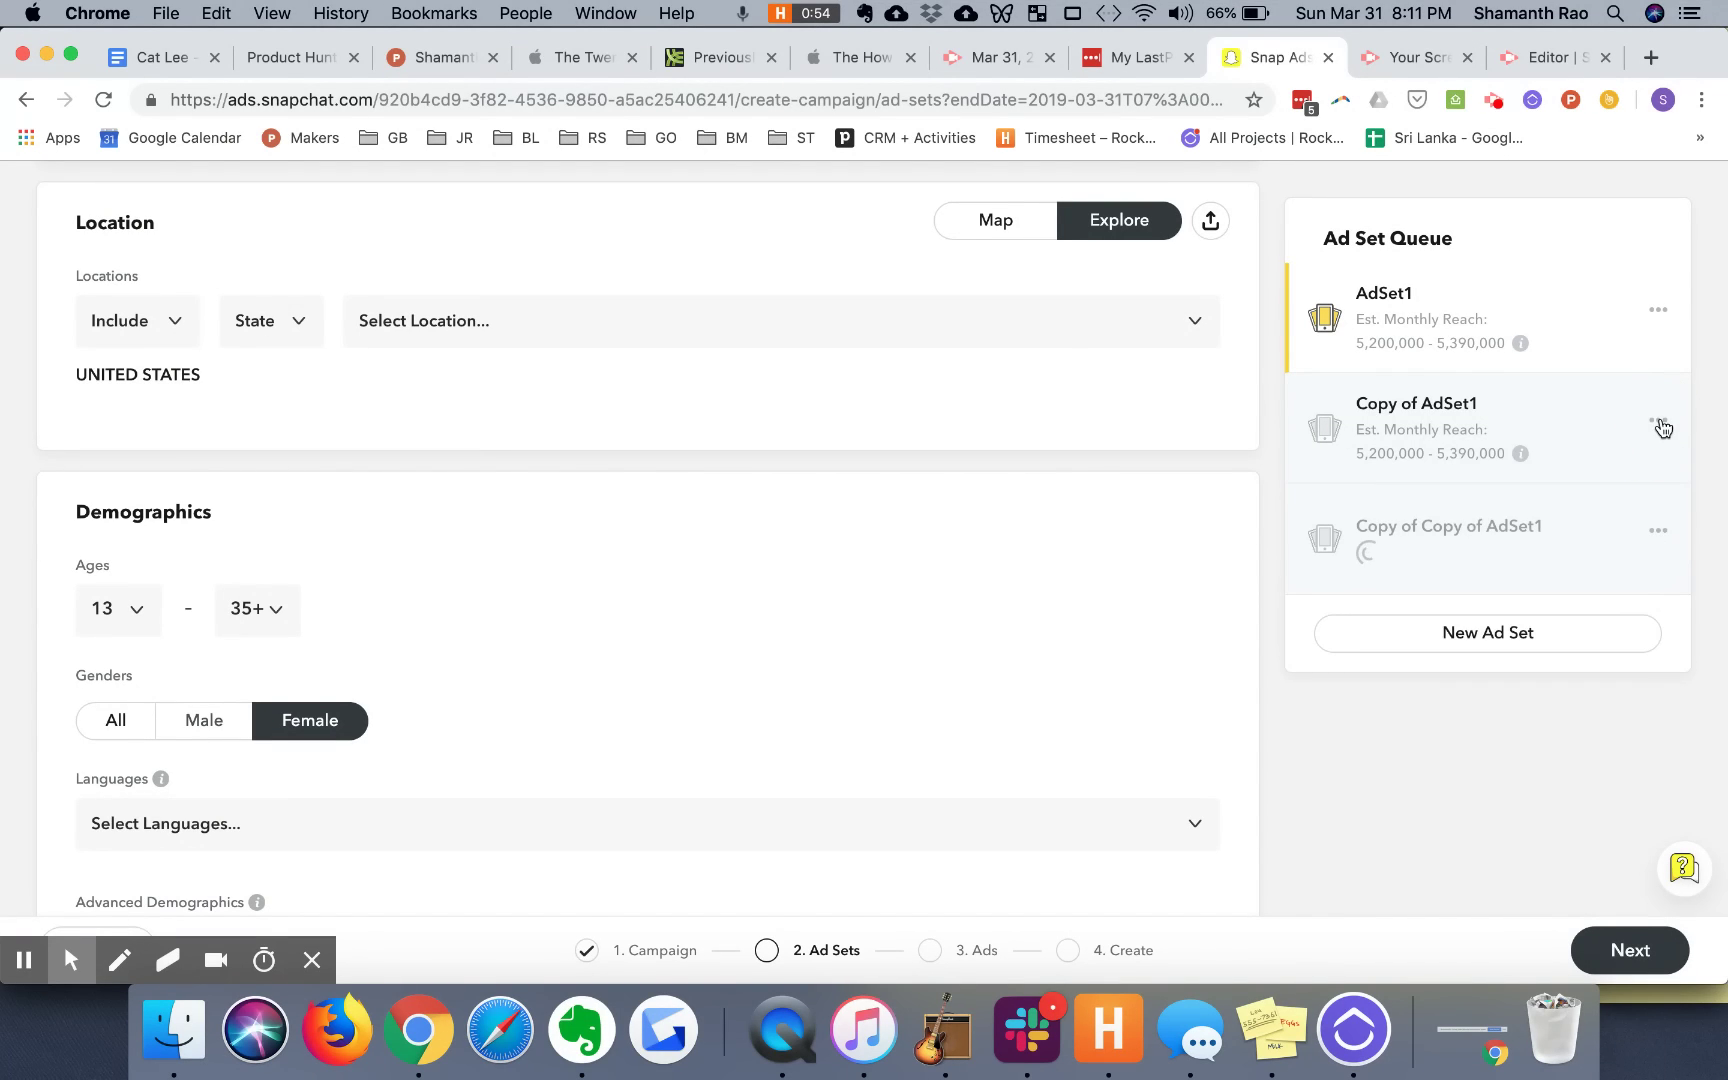
left_click(1658, 421)
left_click(1620, 467)
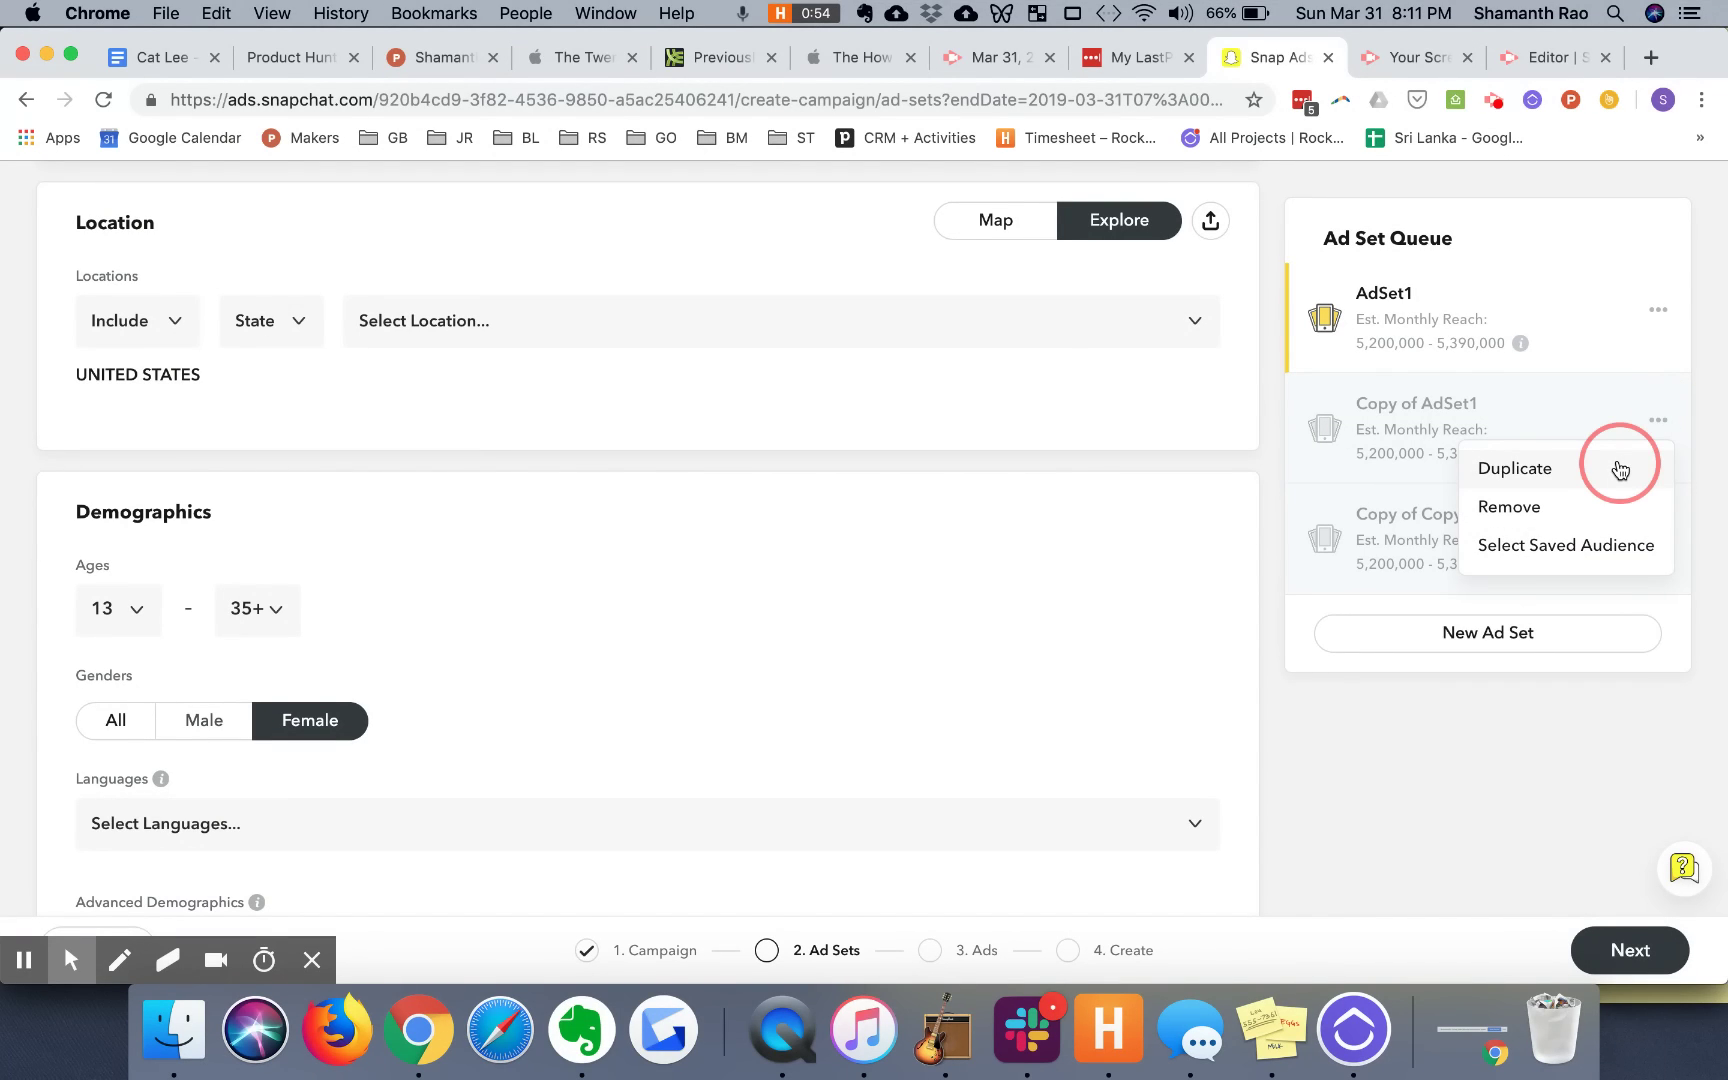
left_click(1472, 425)
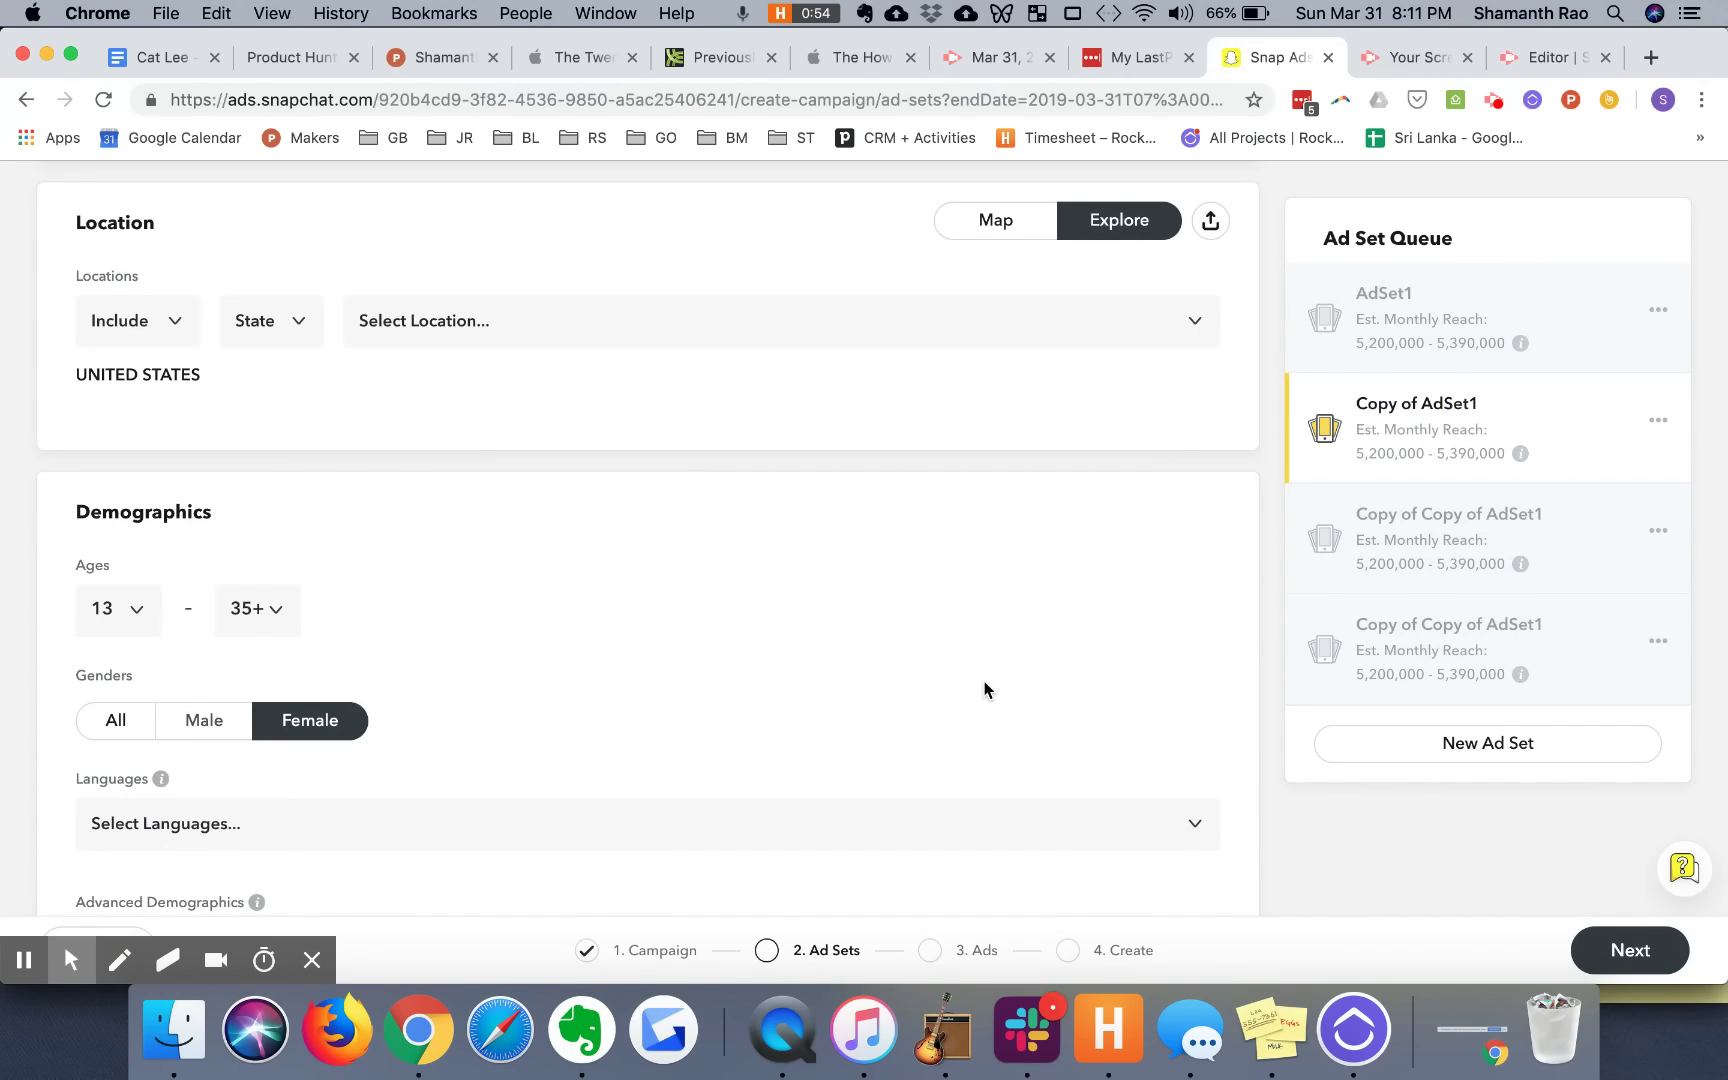
Step: Rename Copy of AdSet1 to AdSet2
scroll(984, 690, "up", 10)
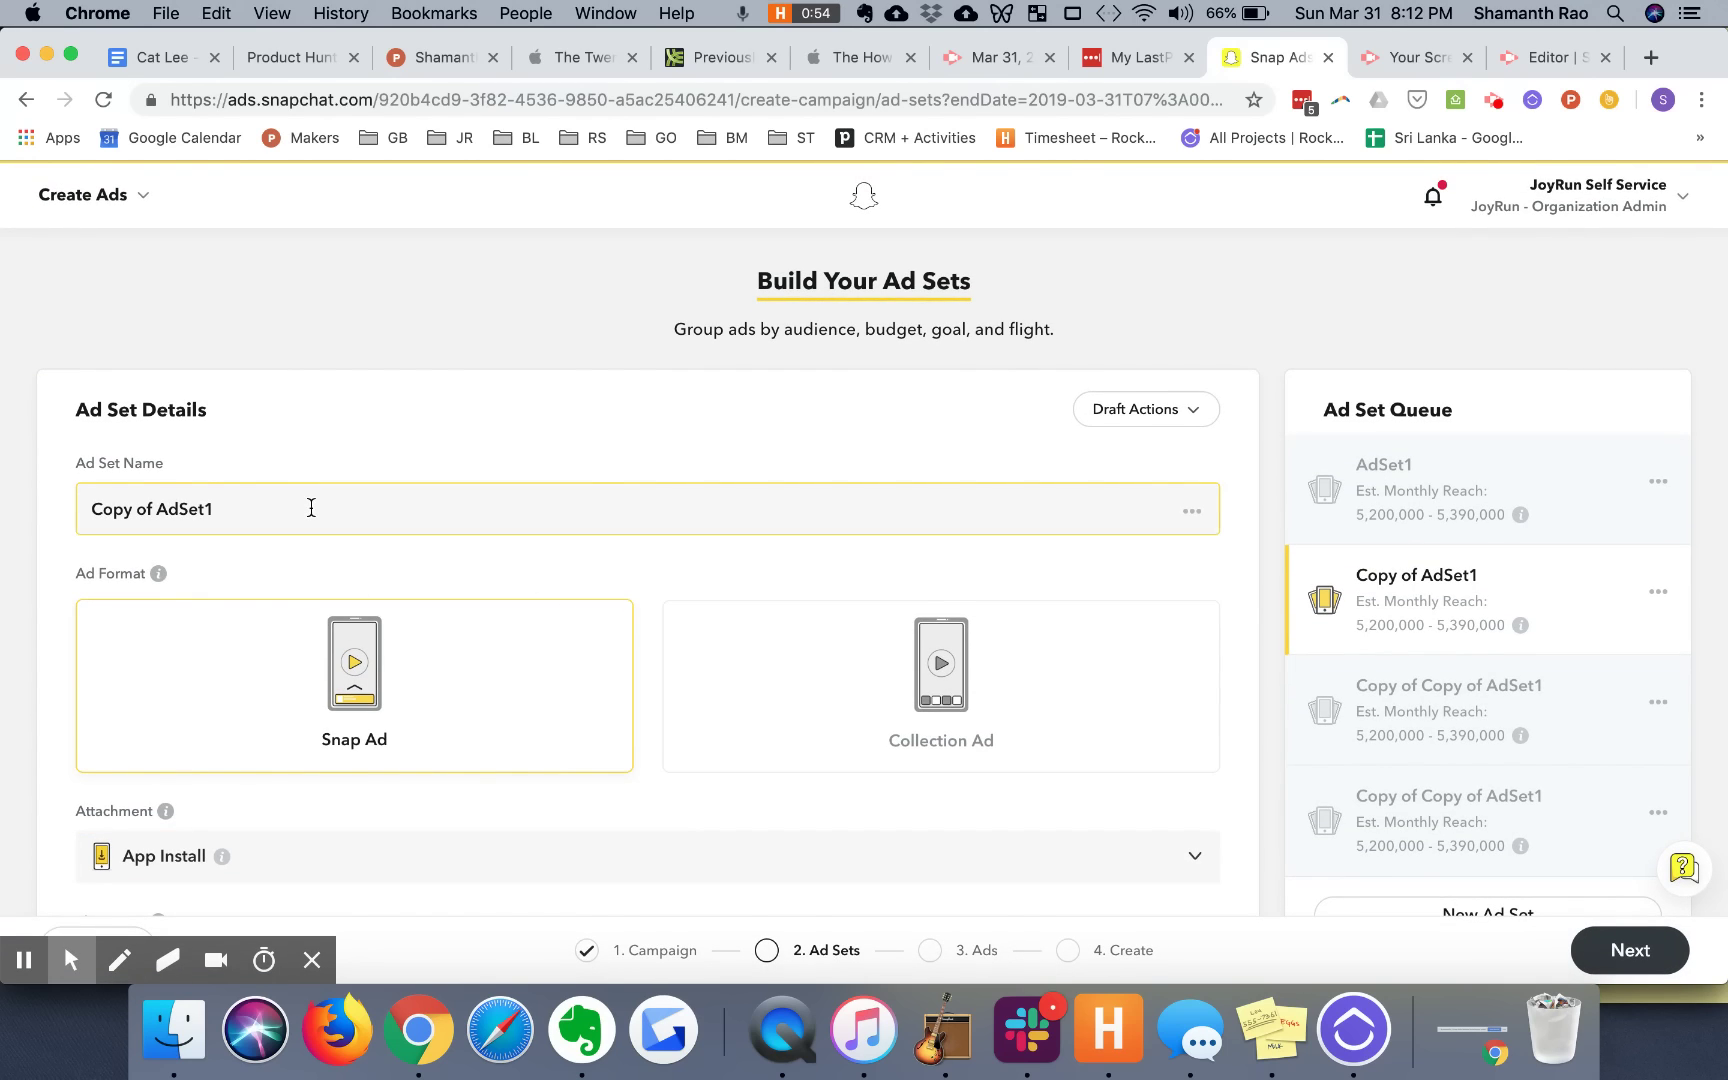
scroll(311, 508, "down", 3)
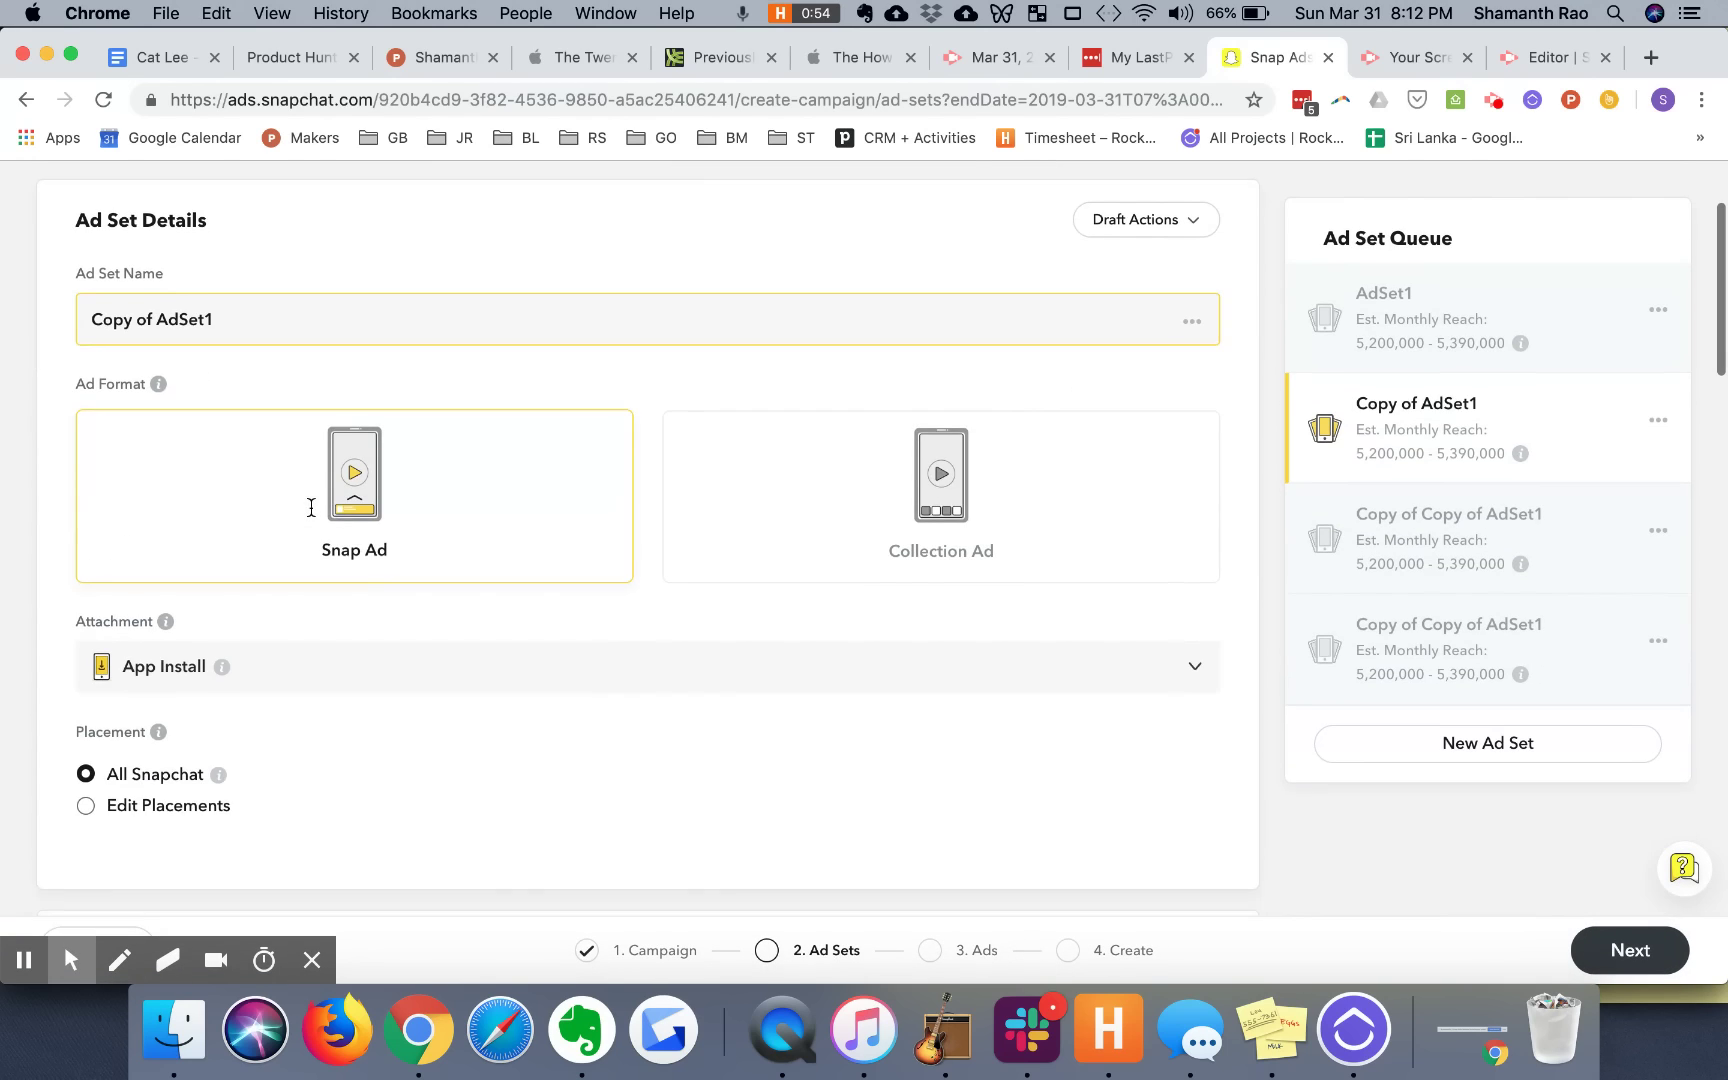
left_click(301, 313)
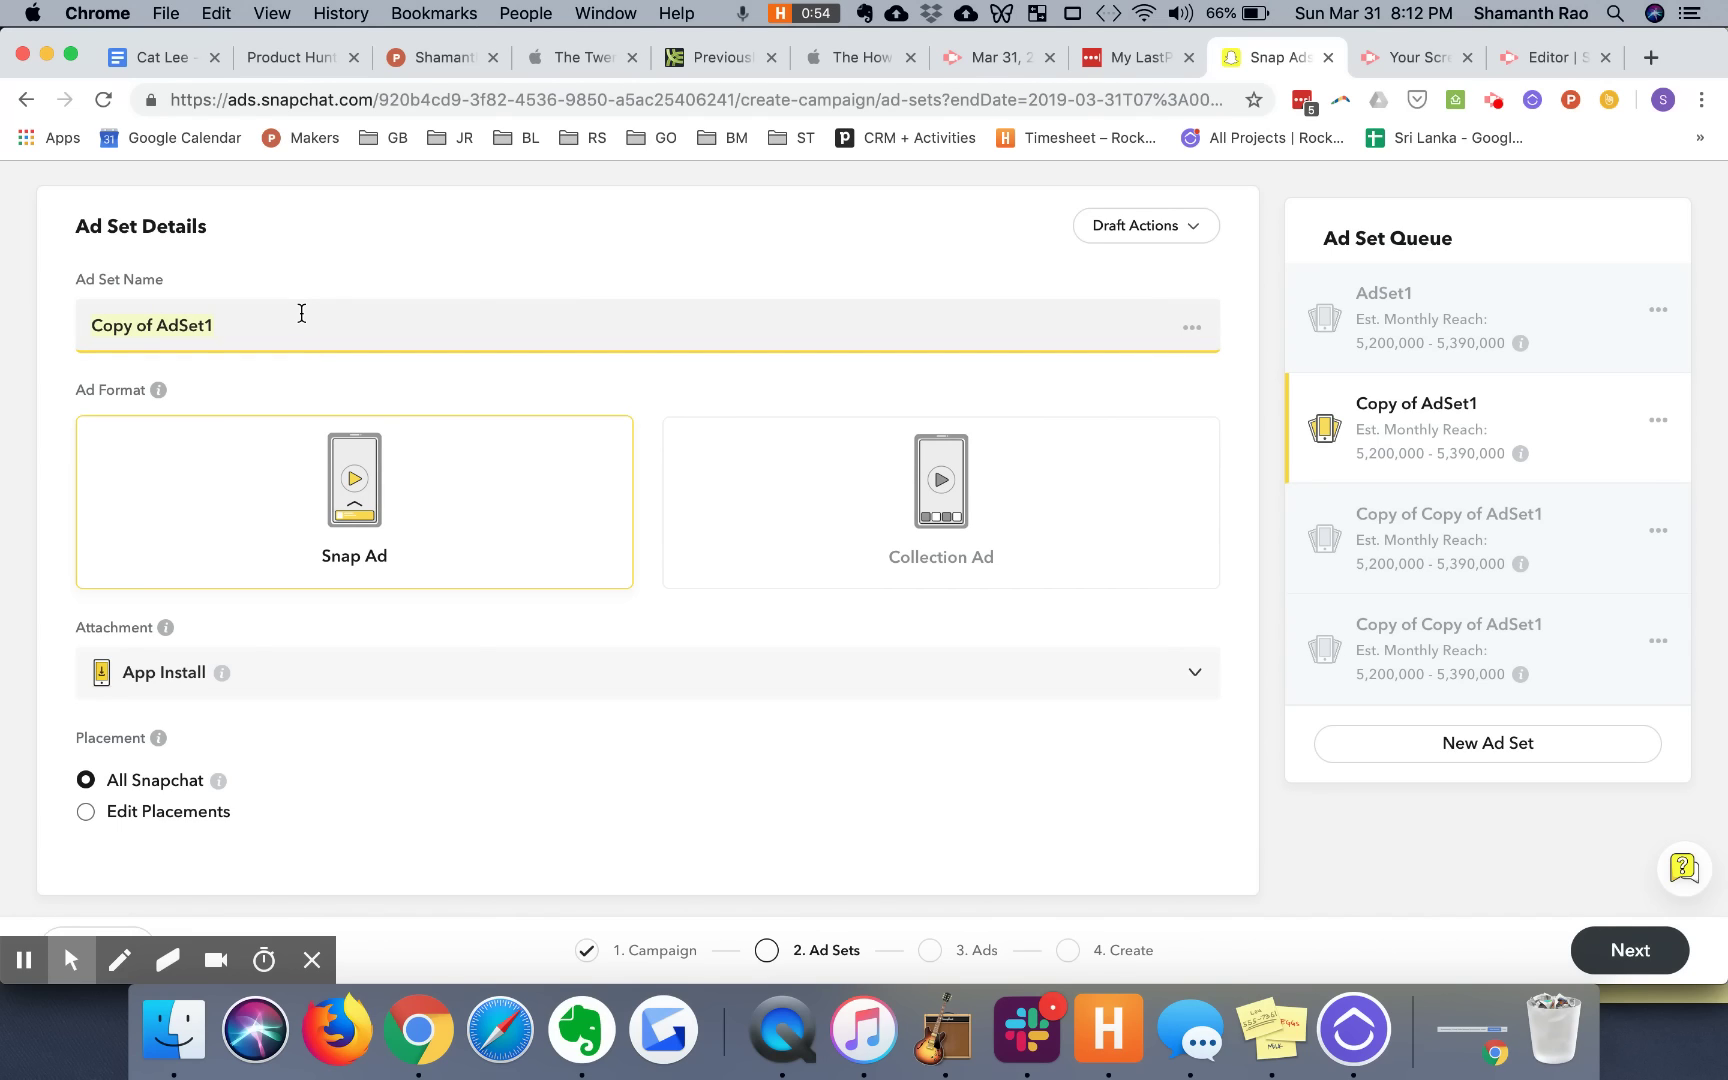
type("AdSet2")
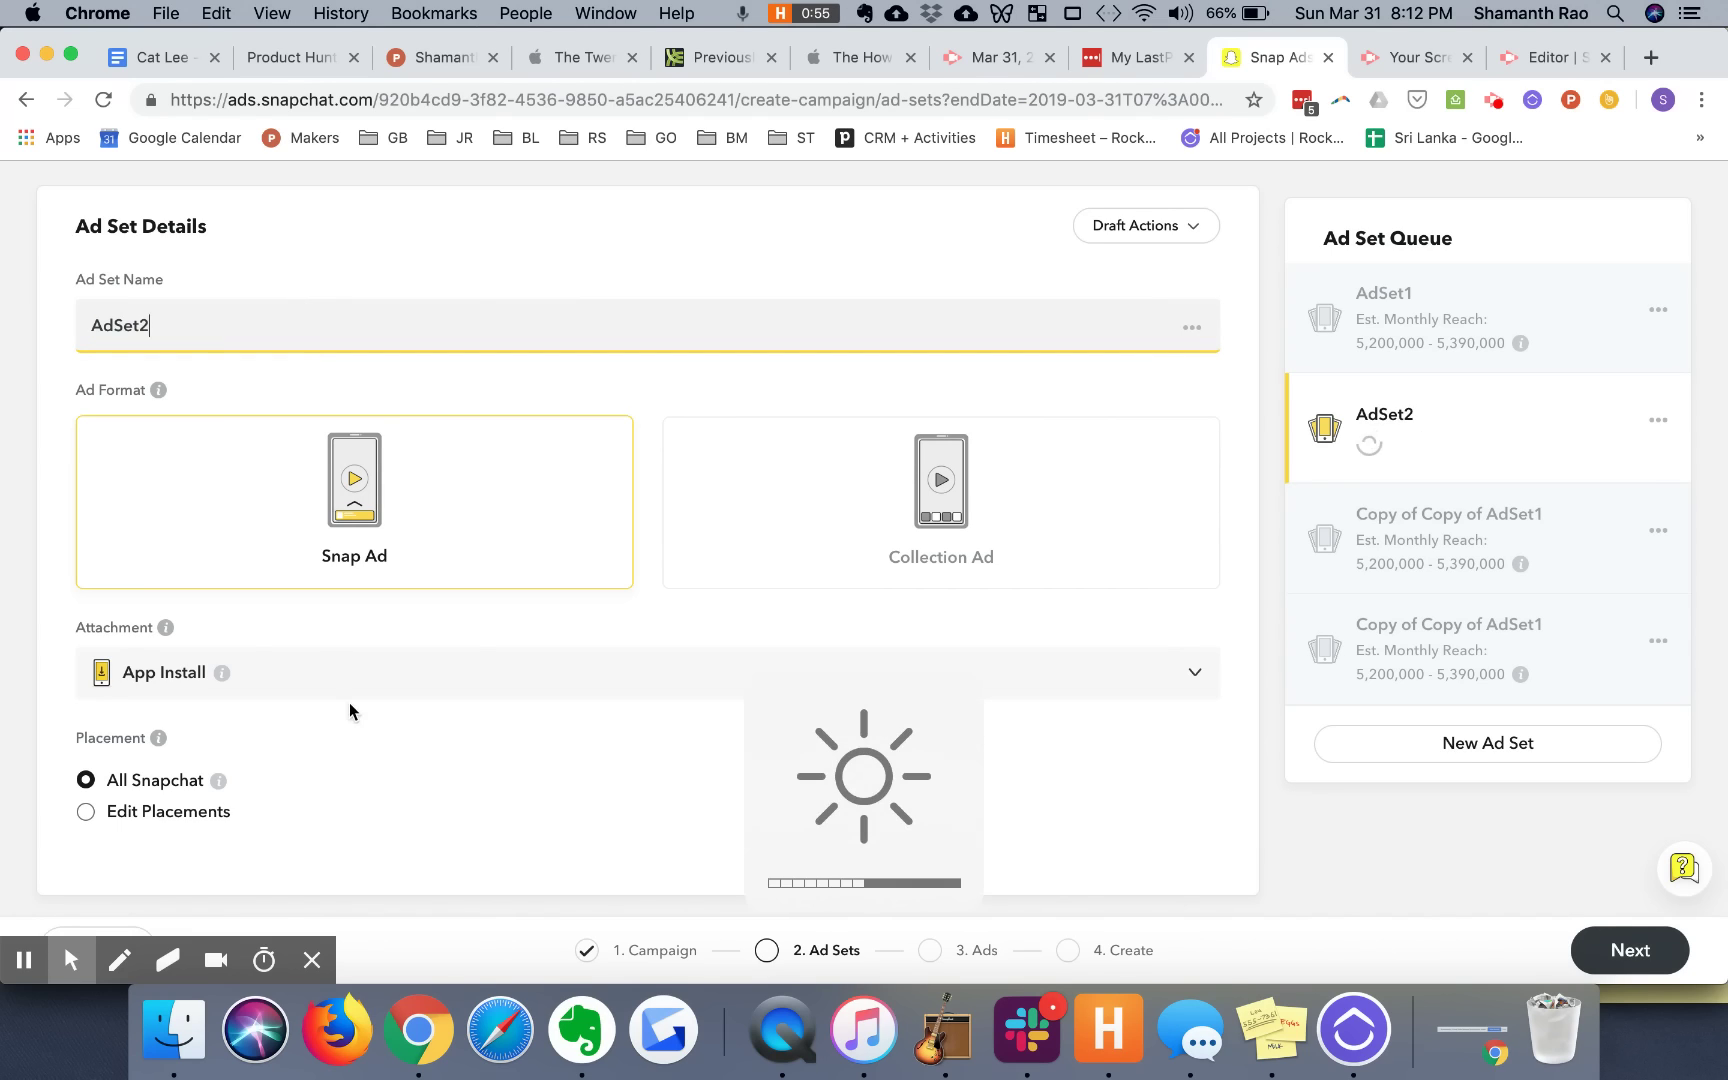
Step: Rename the two Copy of Copy of AdSet1 ad sets to AdSet3 and AdSet4
scroll(608, 737, "down", 1)
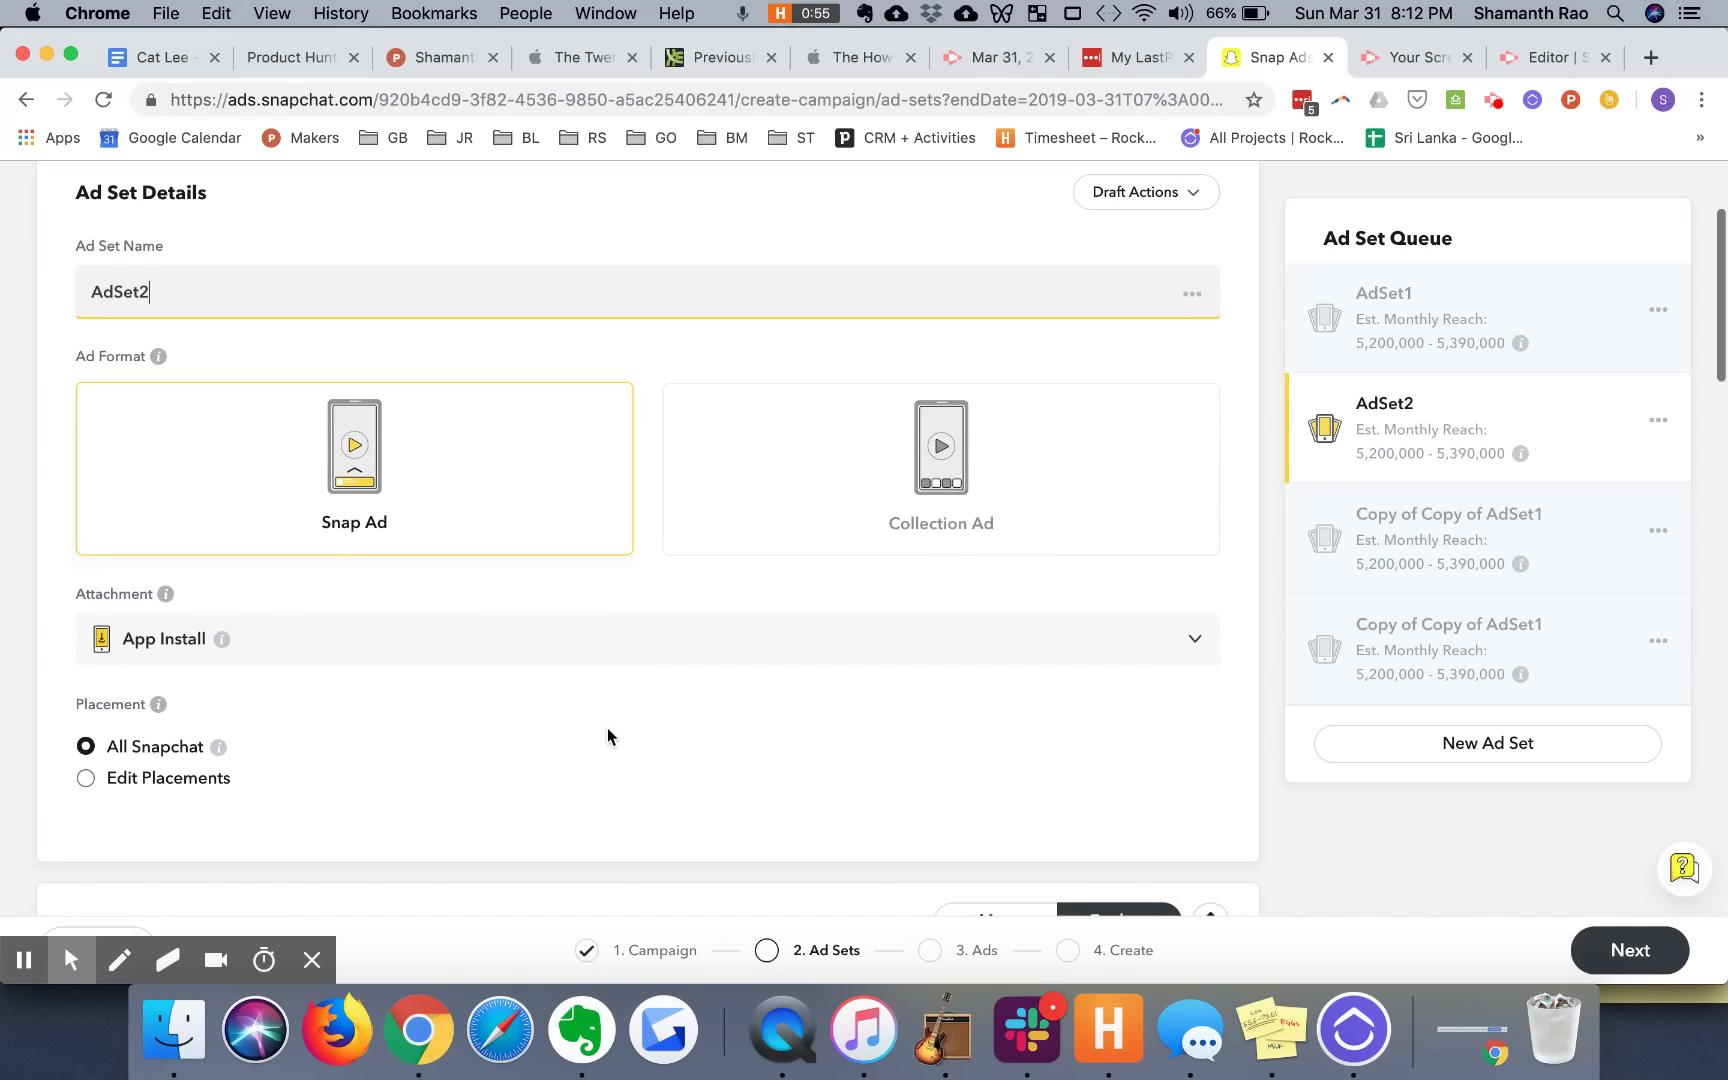
left_click(1408, 532)
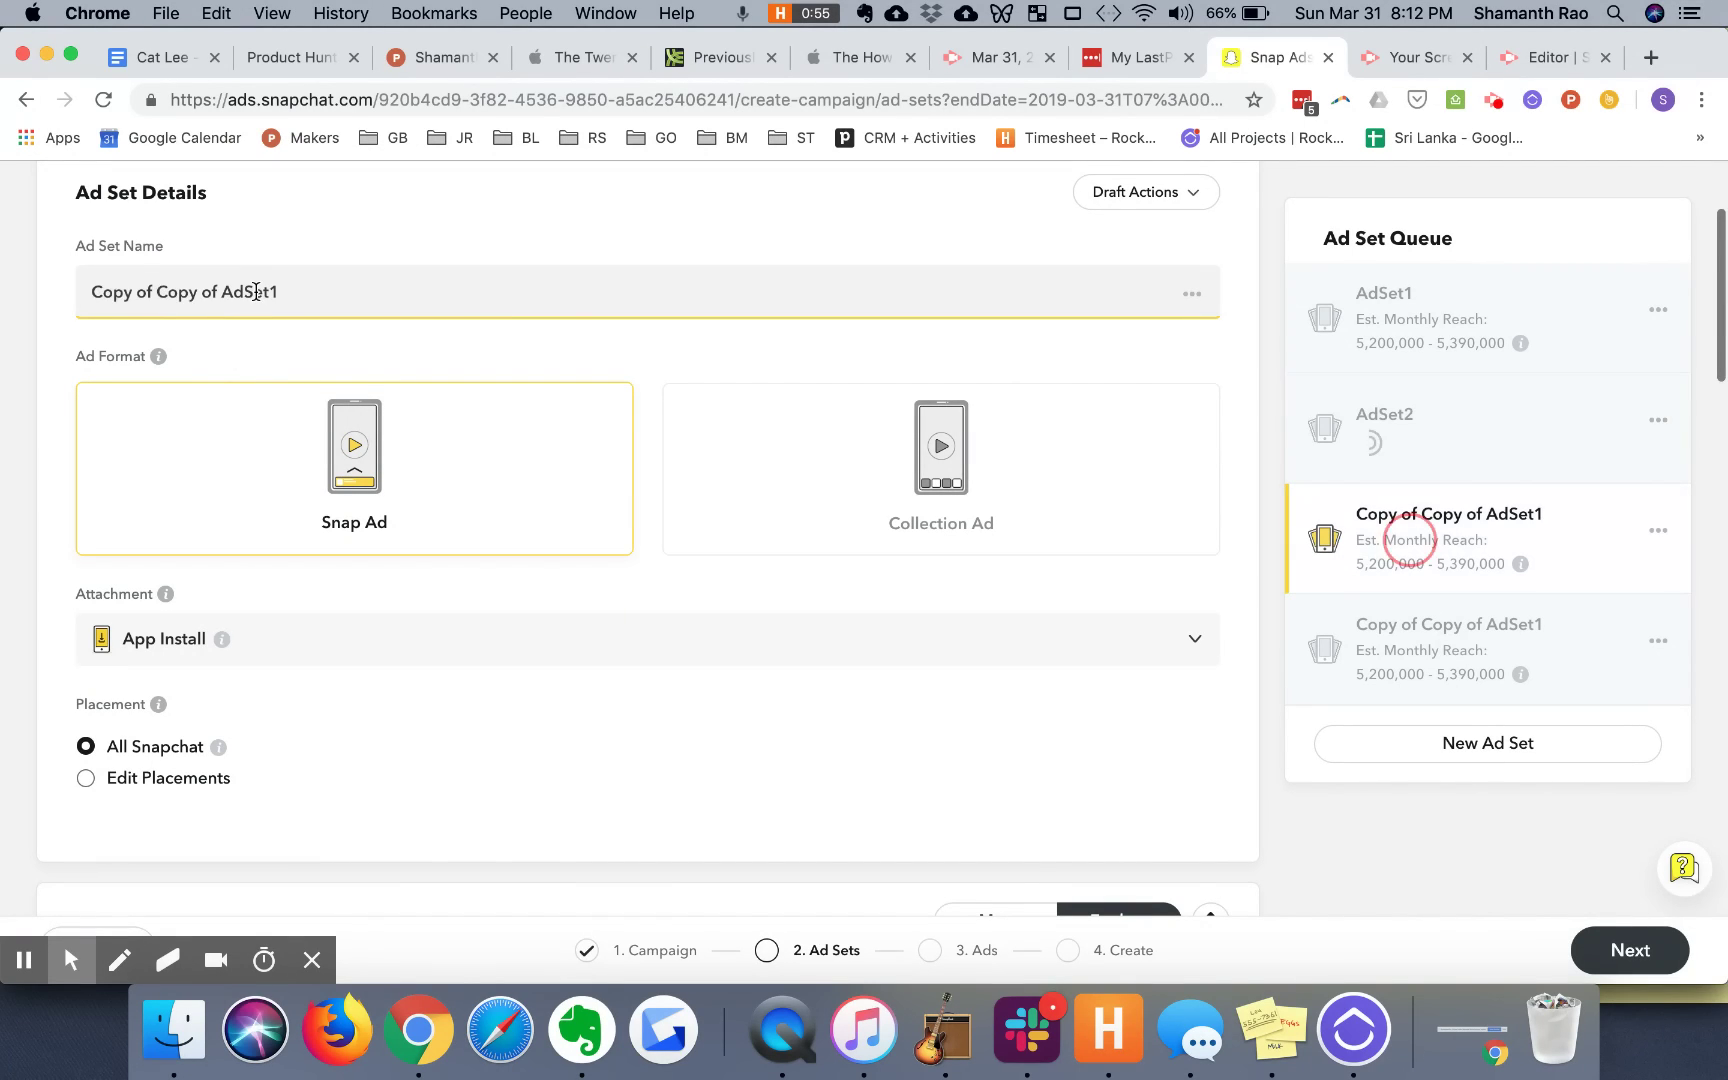
triple_click(256, 291)
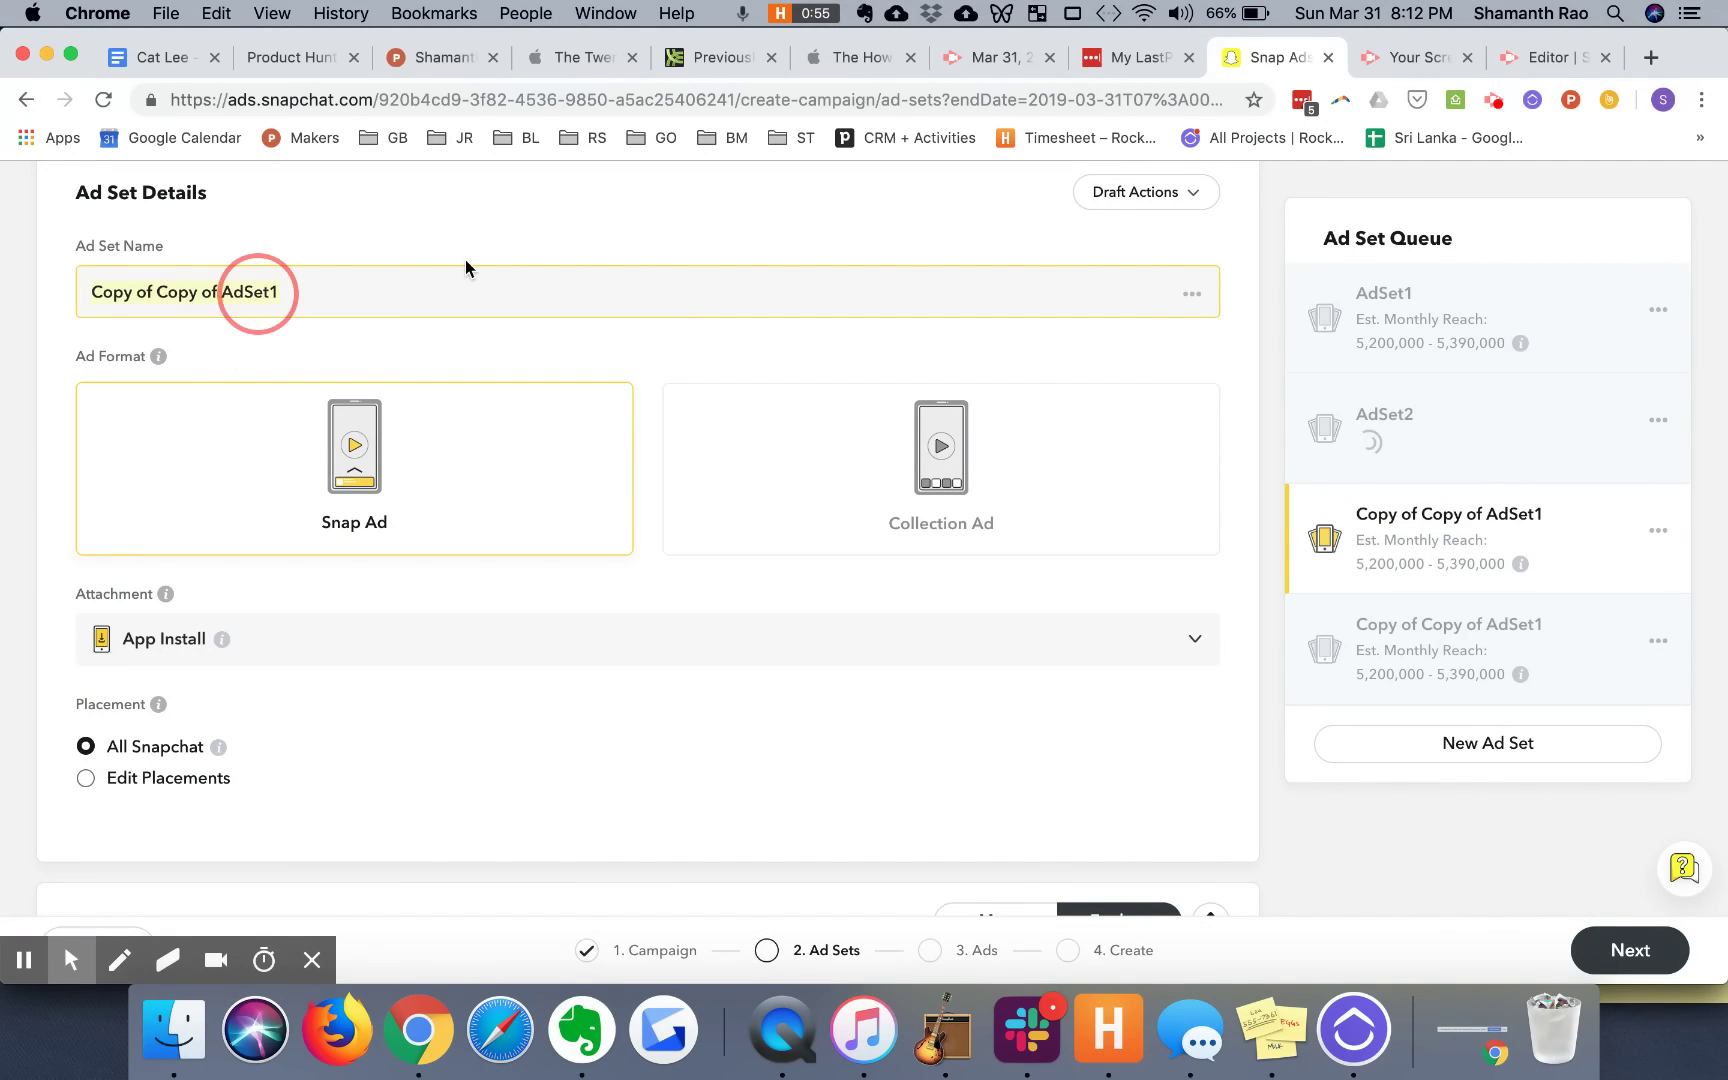
type("AdSet")
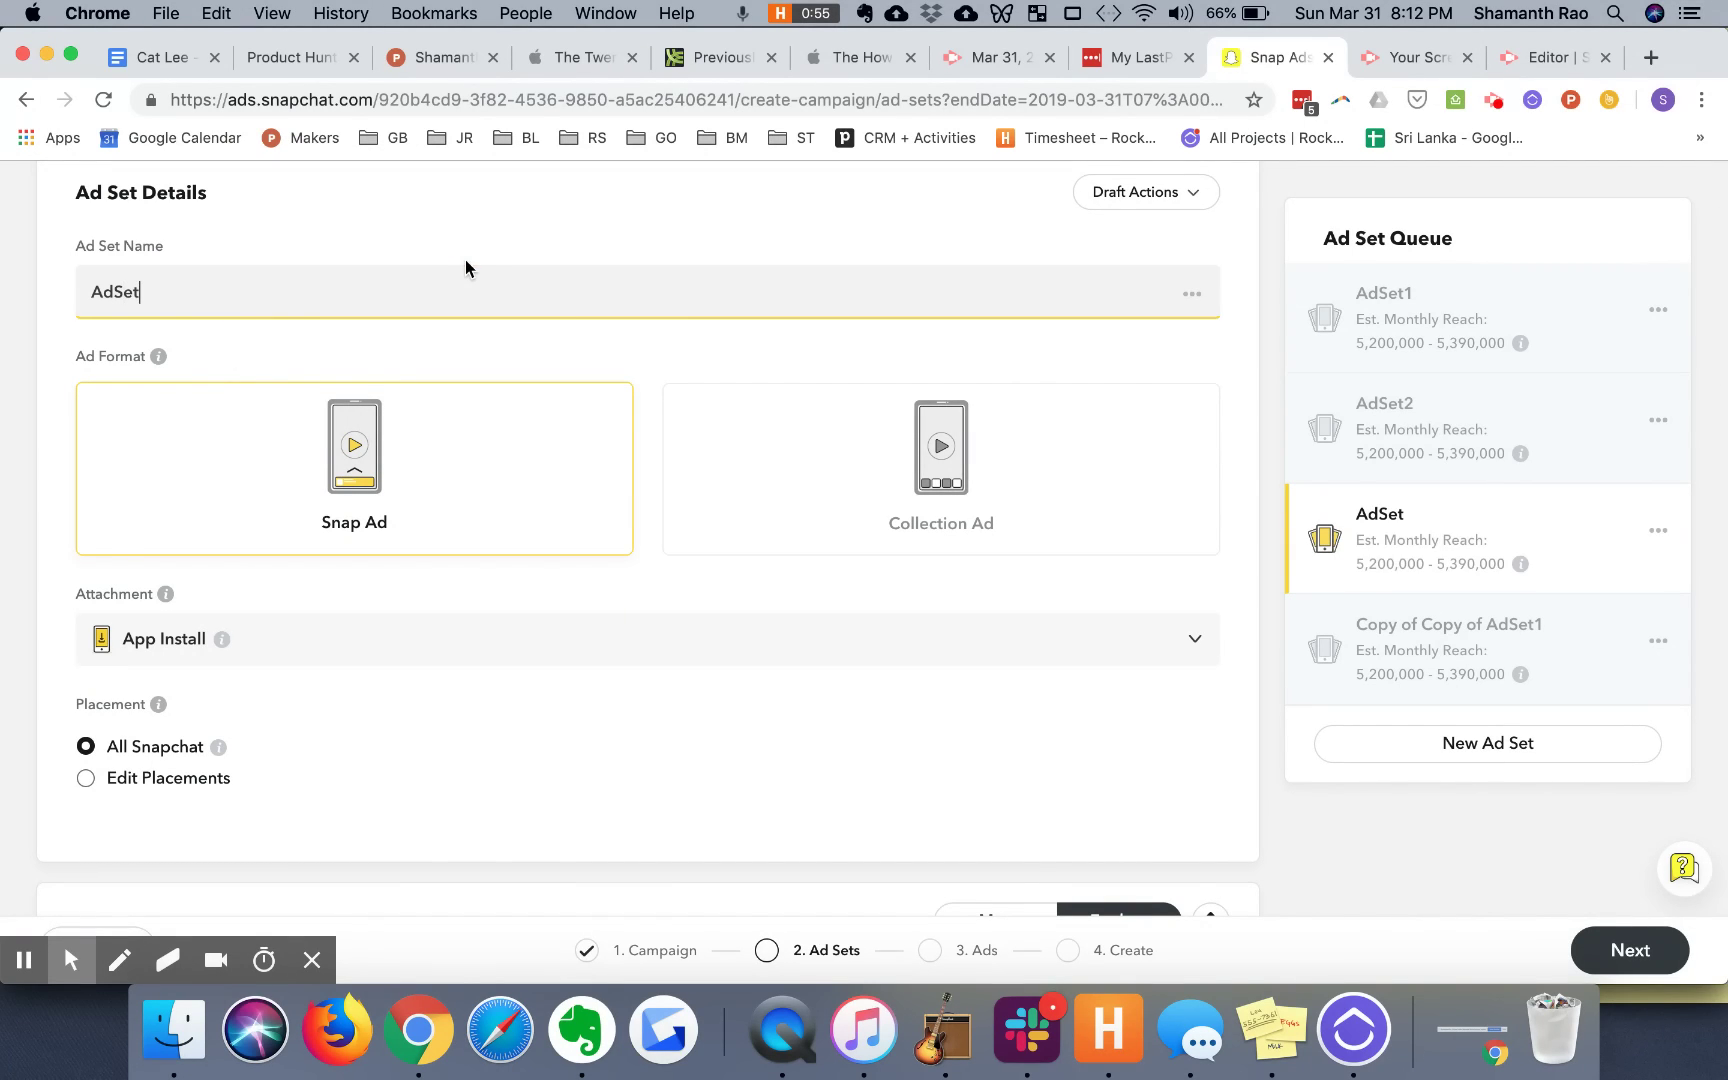
type("3")
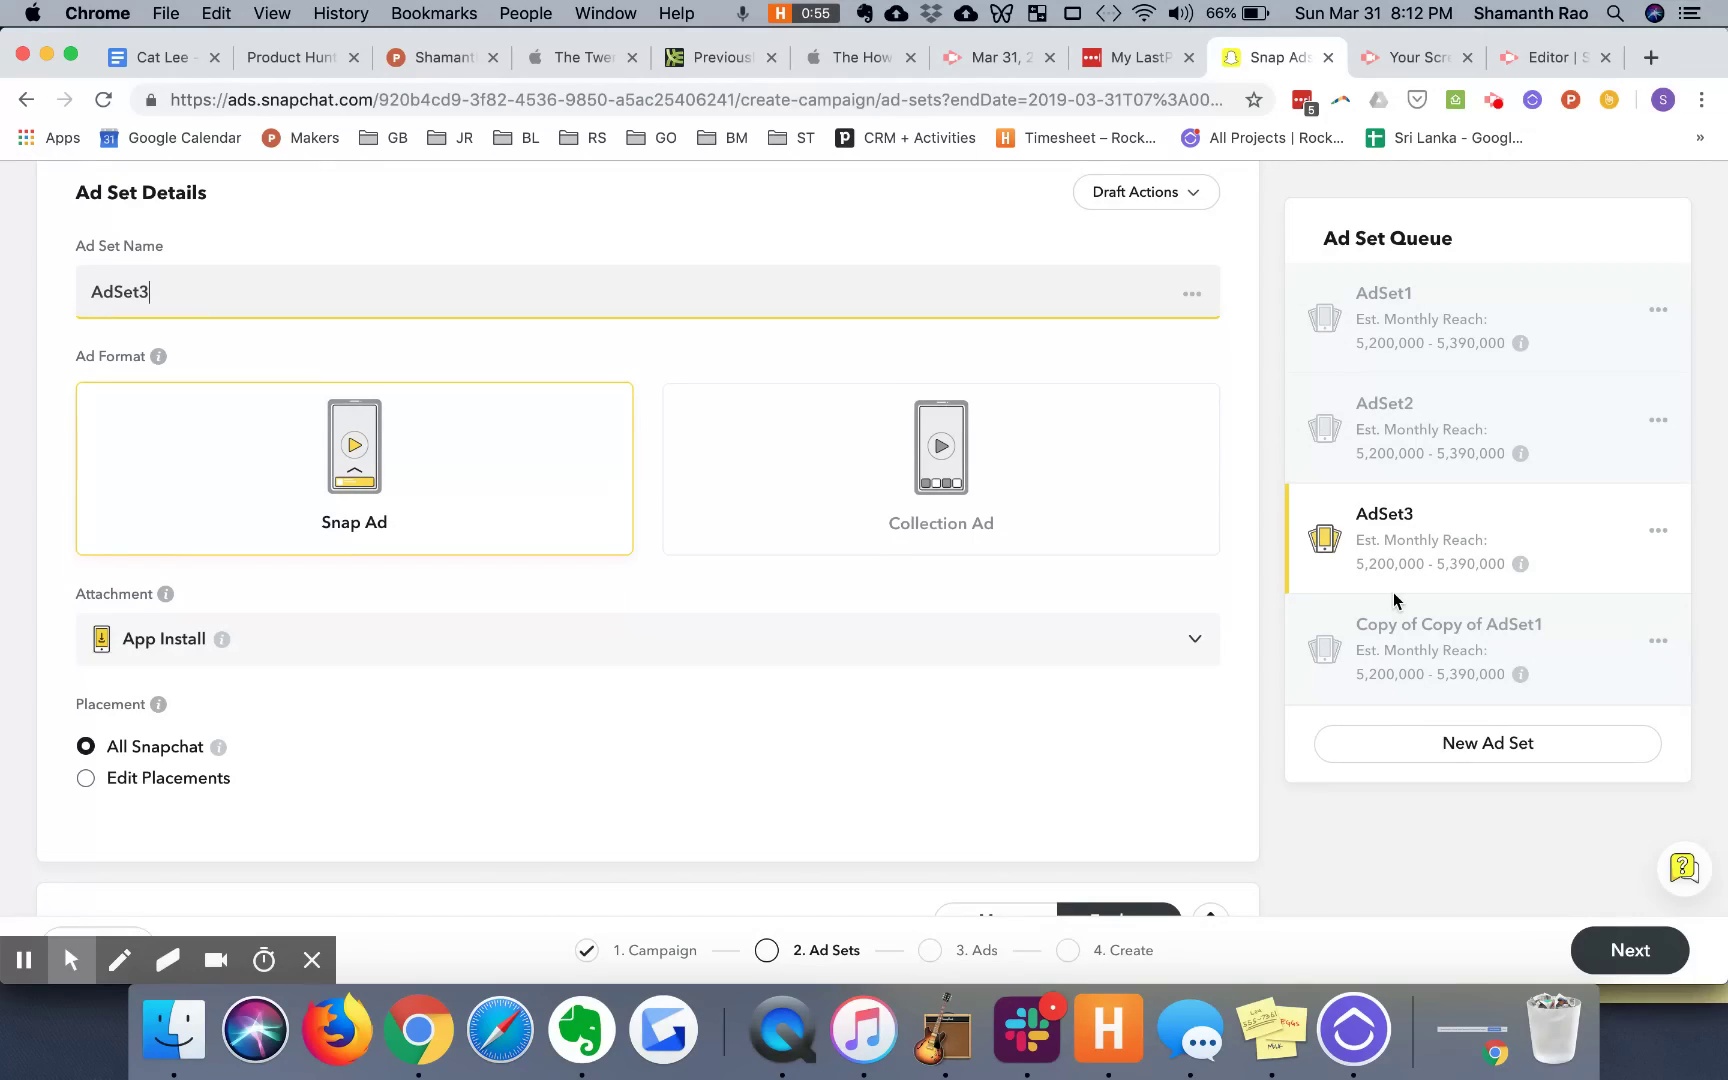
left_click(1398, 648)
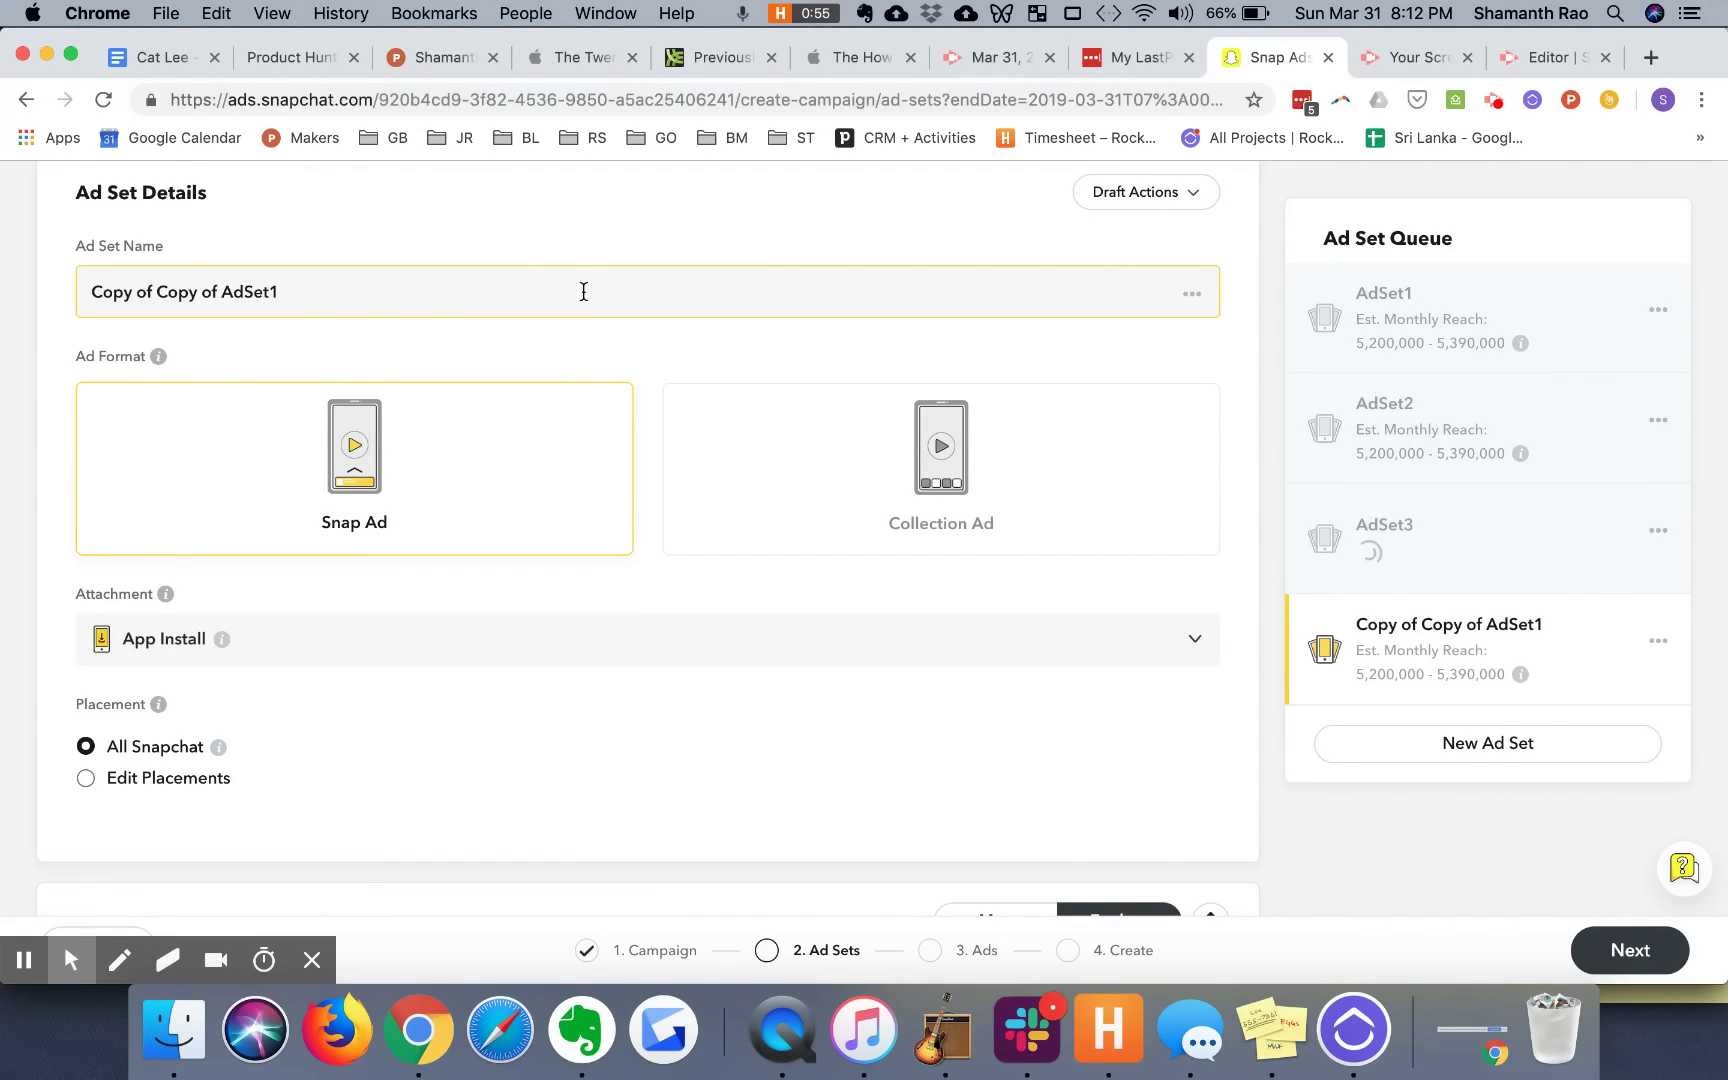
left_click(583, 291)
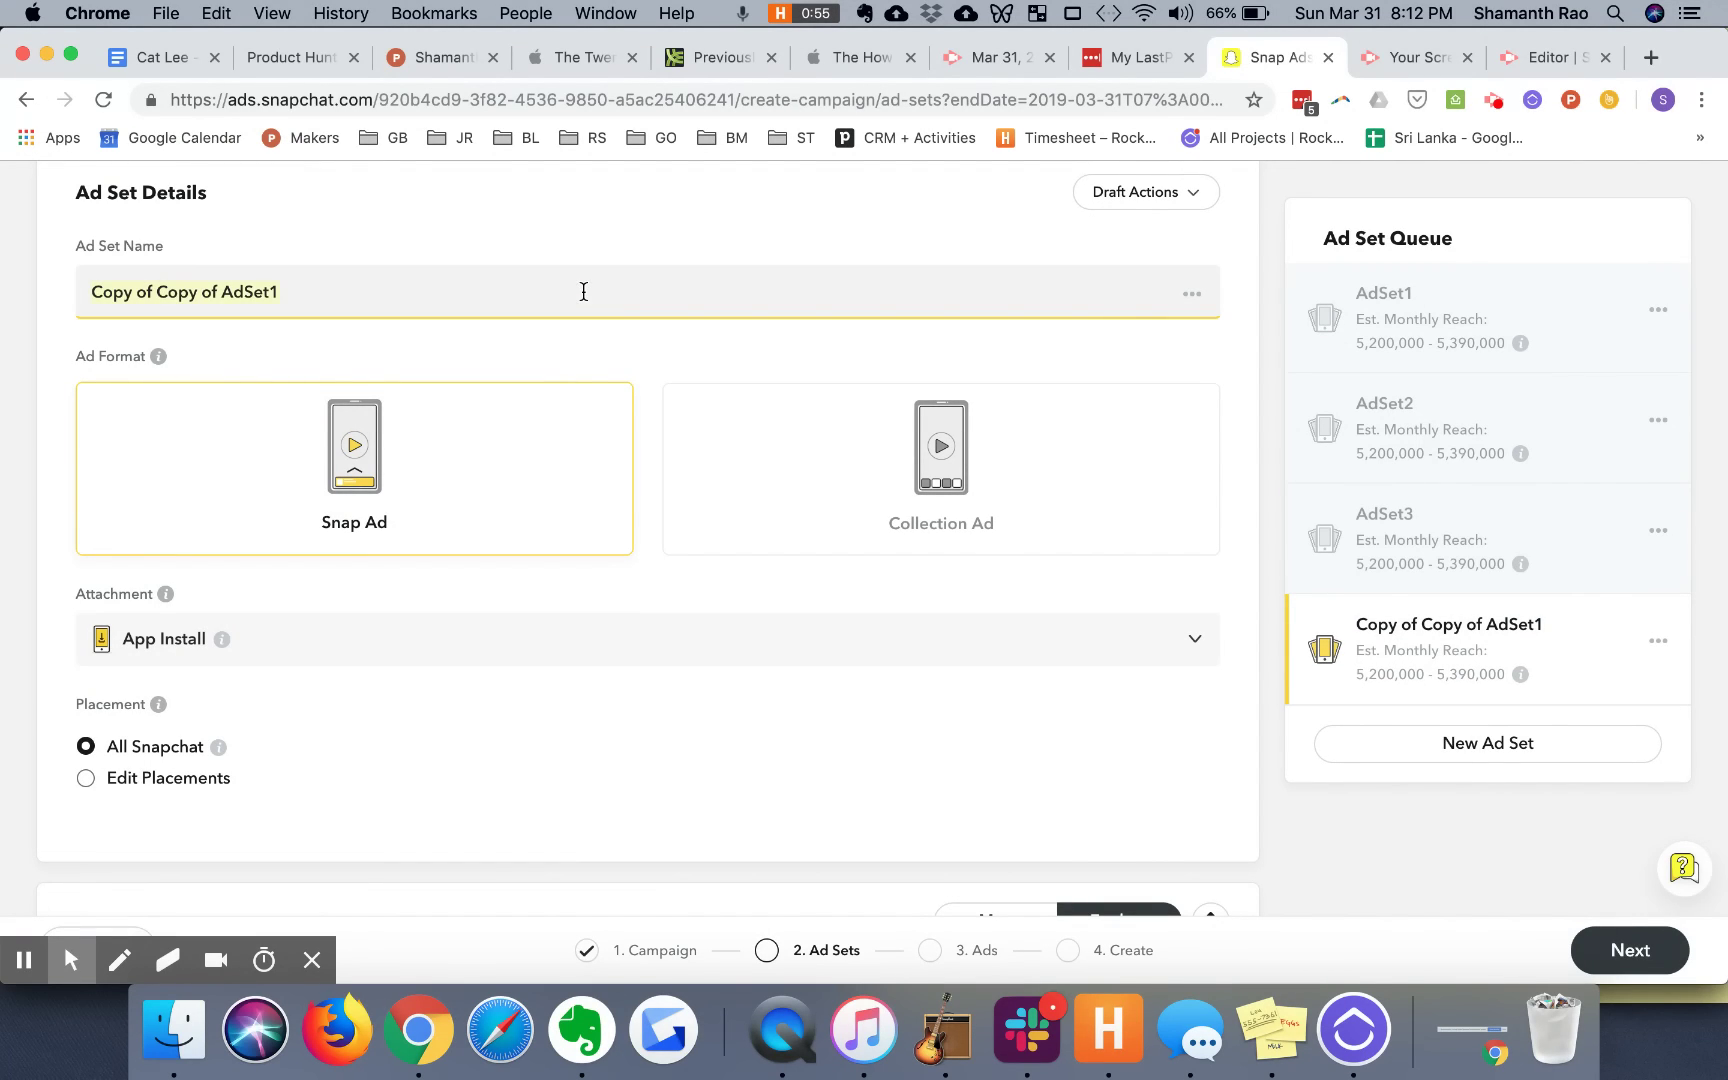
type("AdSet4")
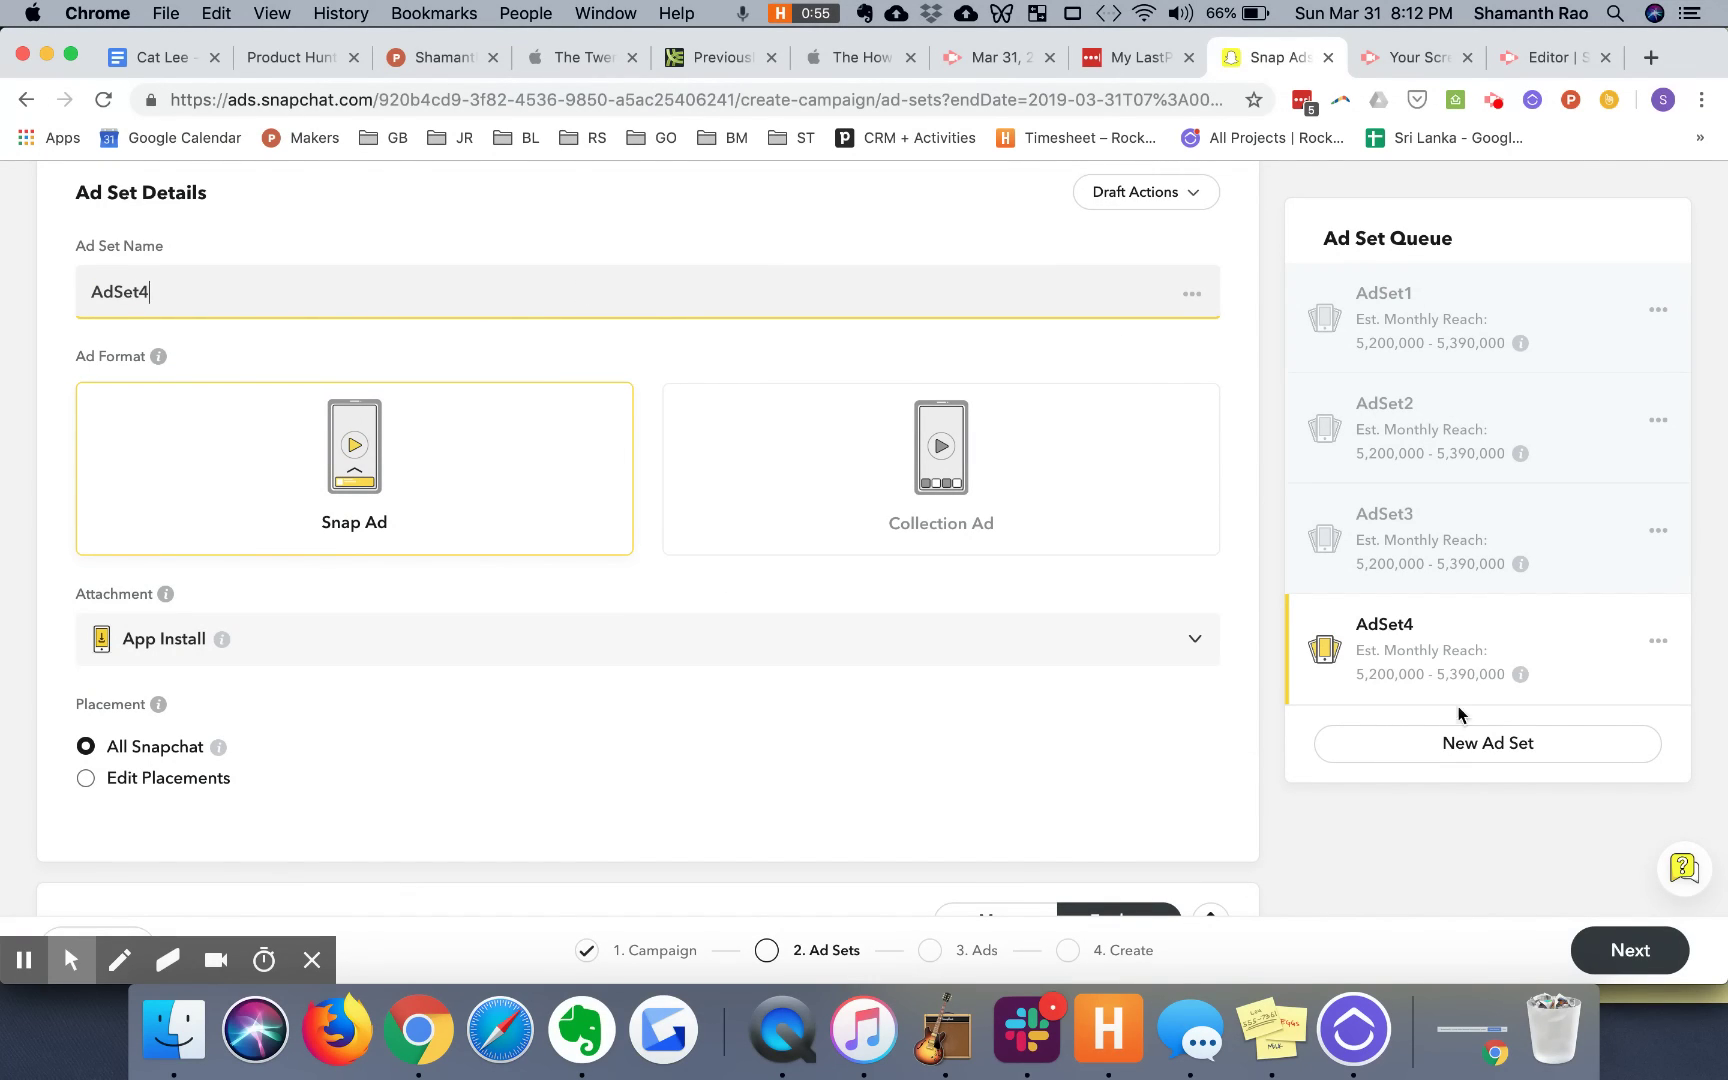
Step: Target AdSet2 at male users only
left_click(1435, 420)
scroll(759, 791, "down", 1)
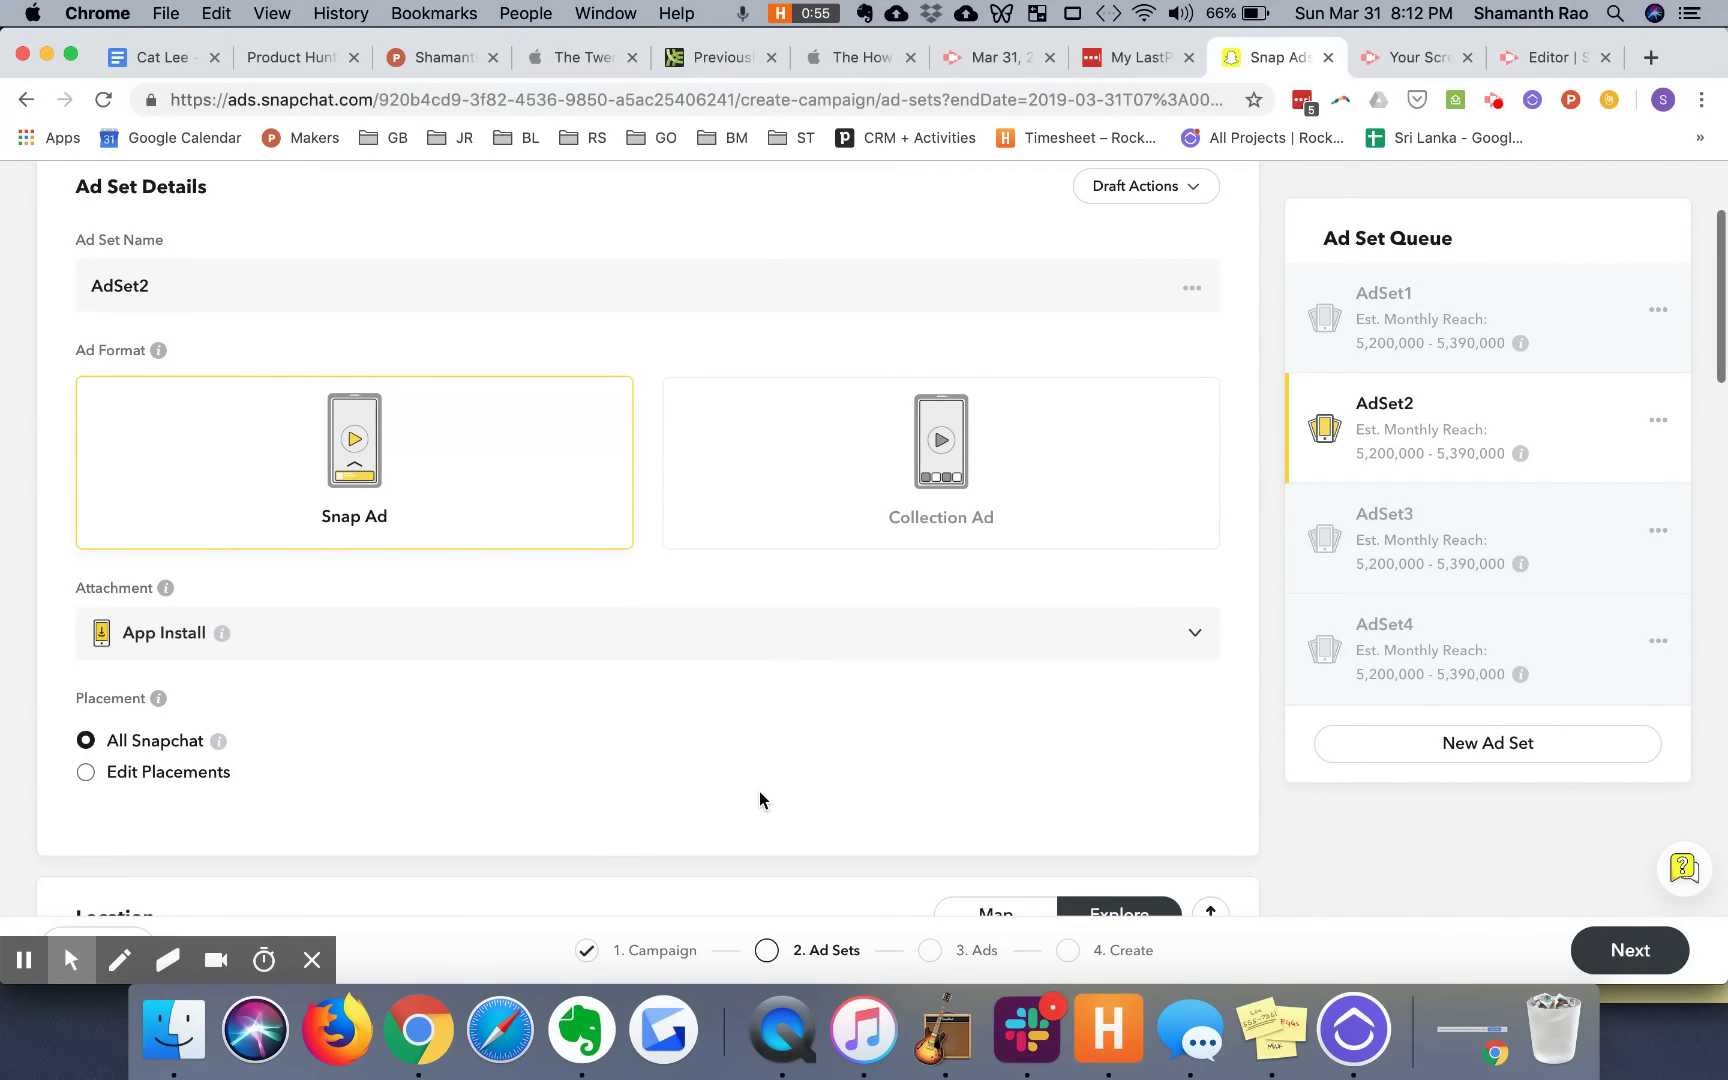
scroll(759, 800, "down", 10)
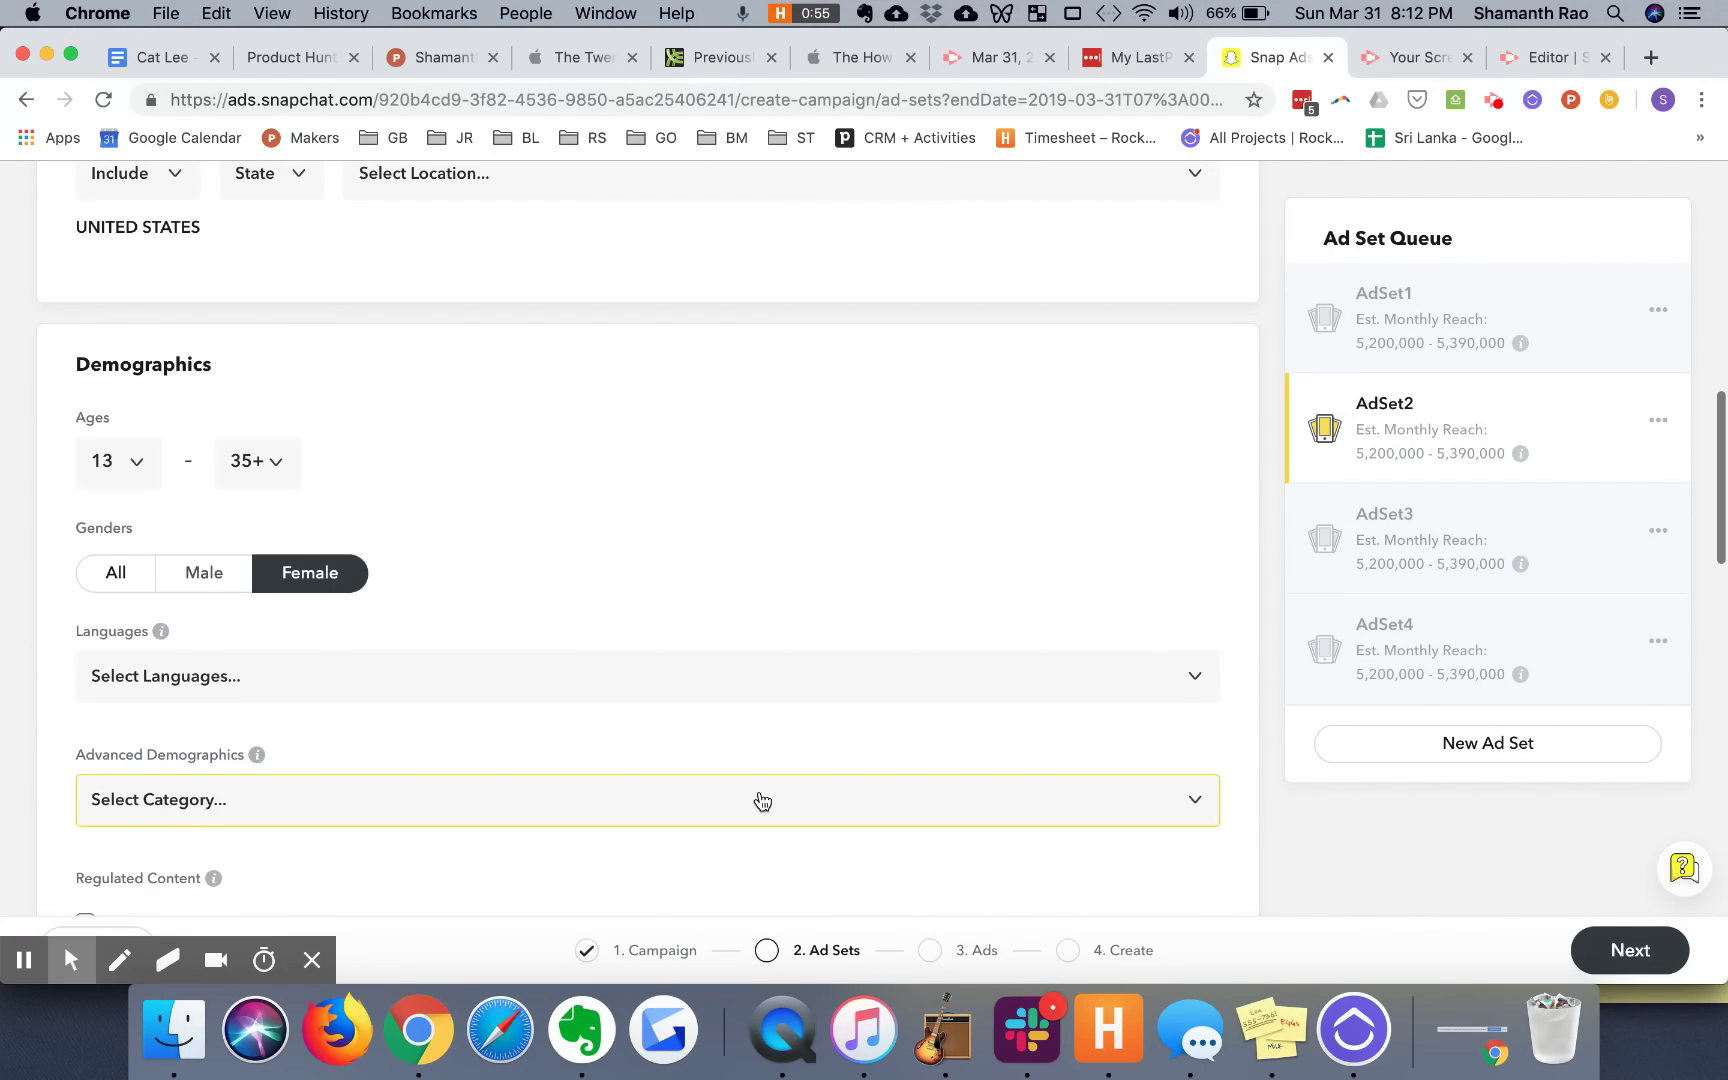
scroll(762, 800, "down", 3)
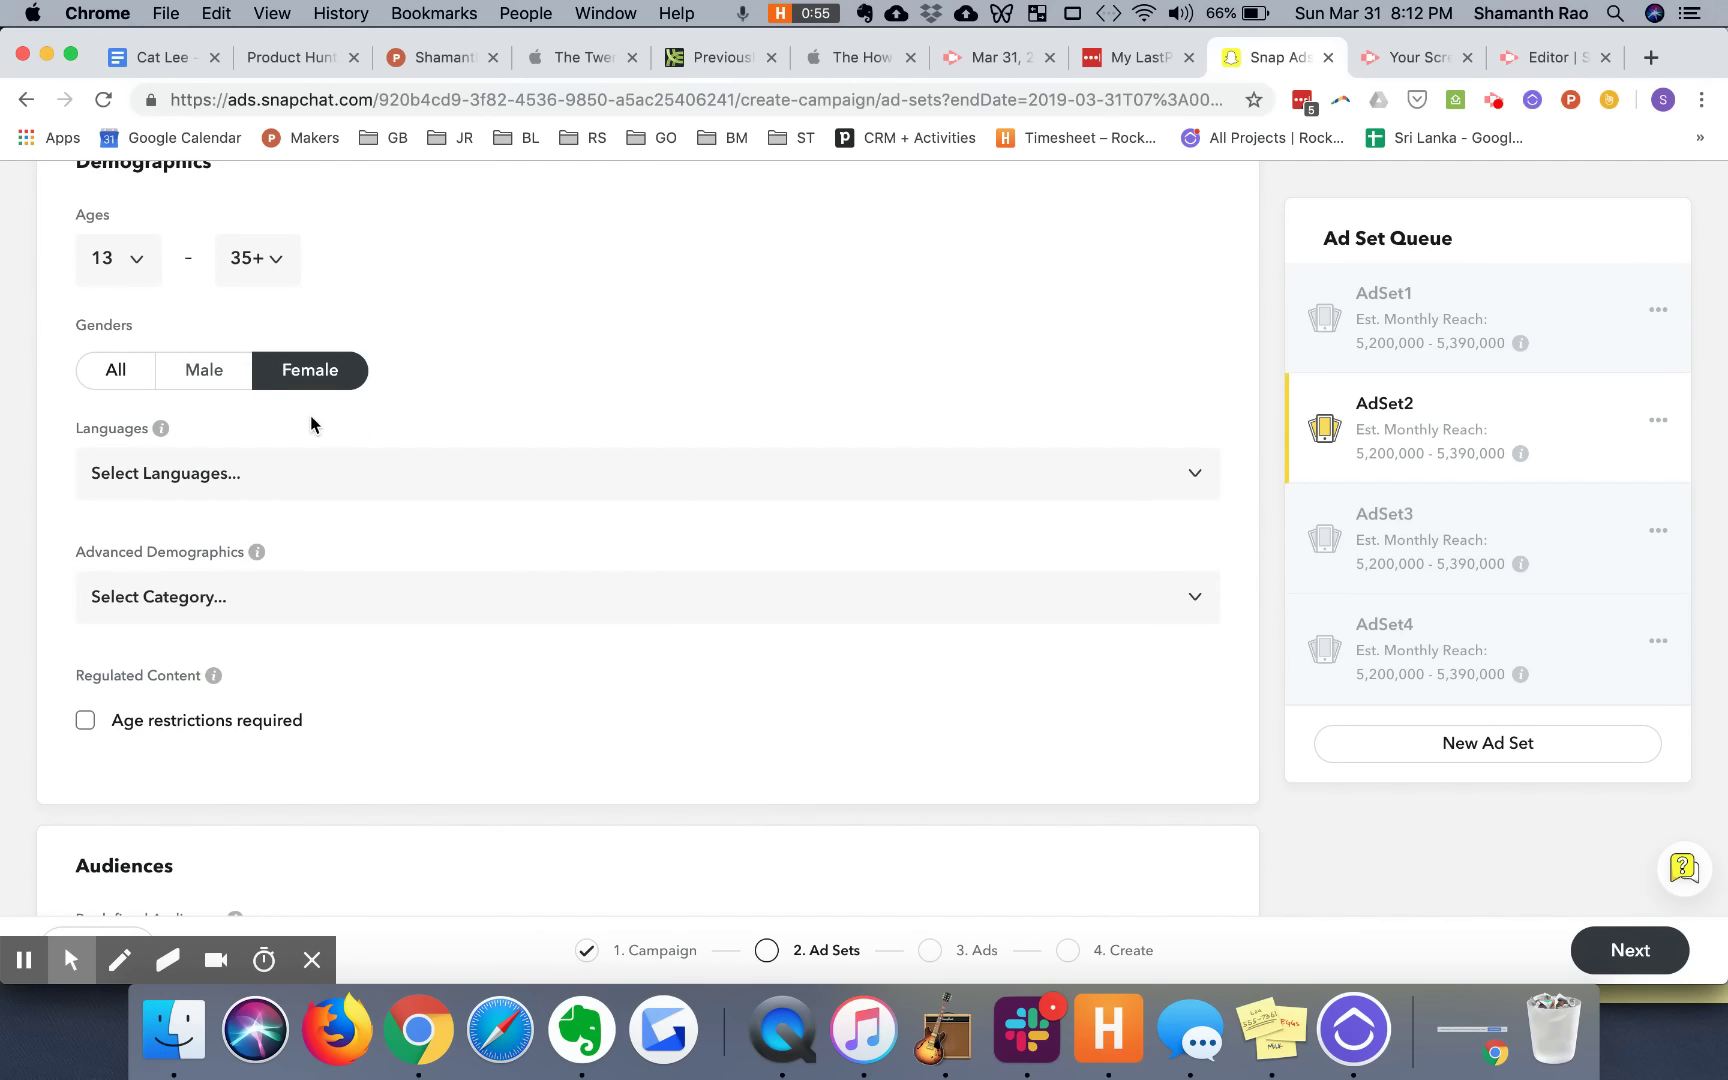
left_click(211, 367)
scroll(693, 643, "down", 7)
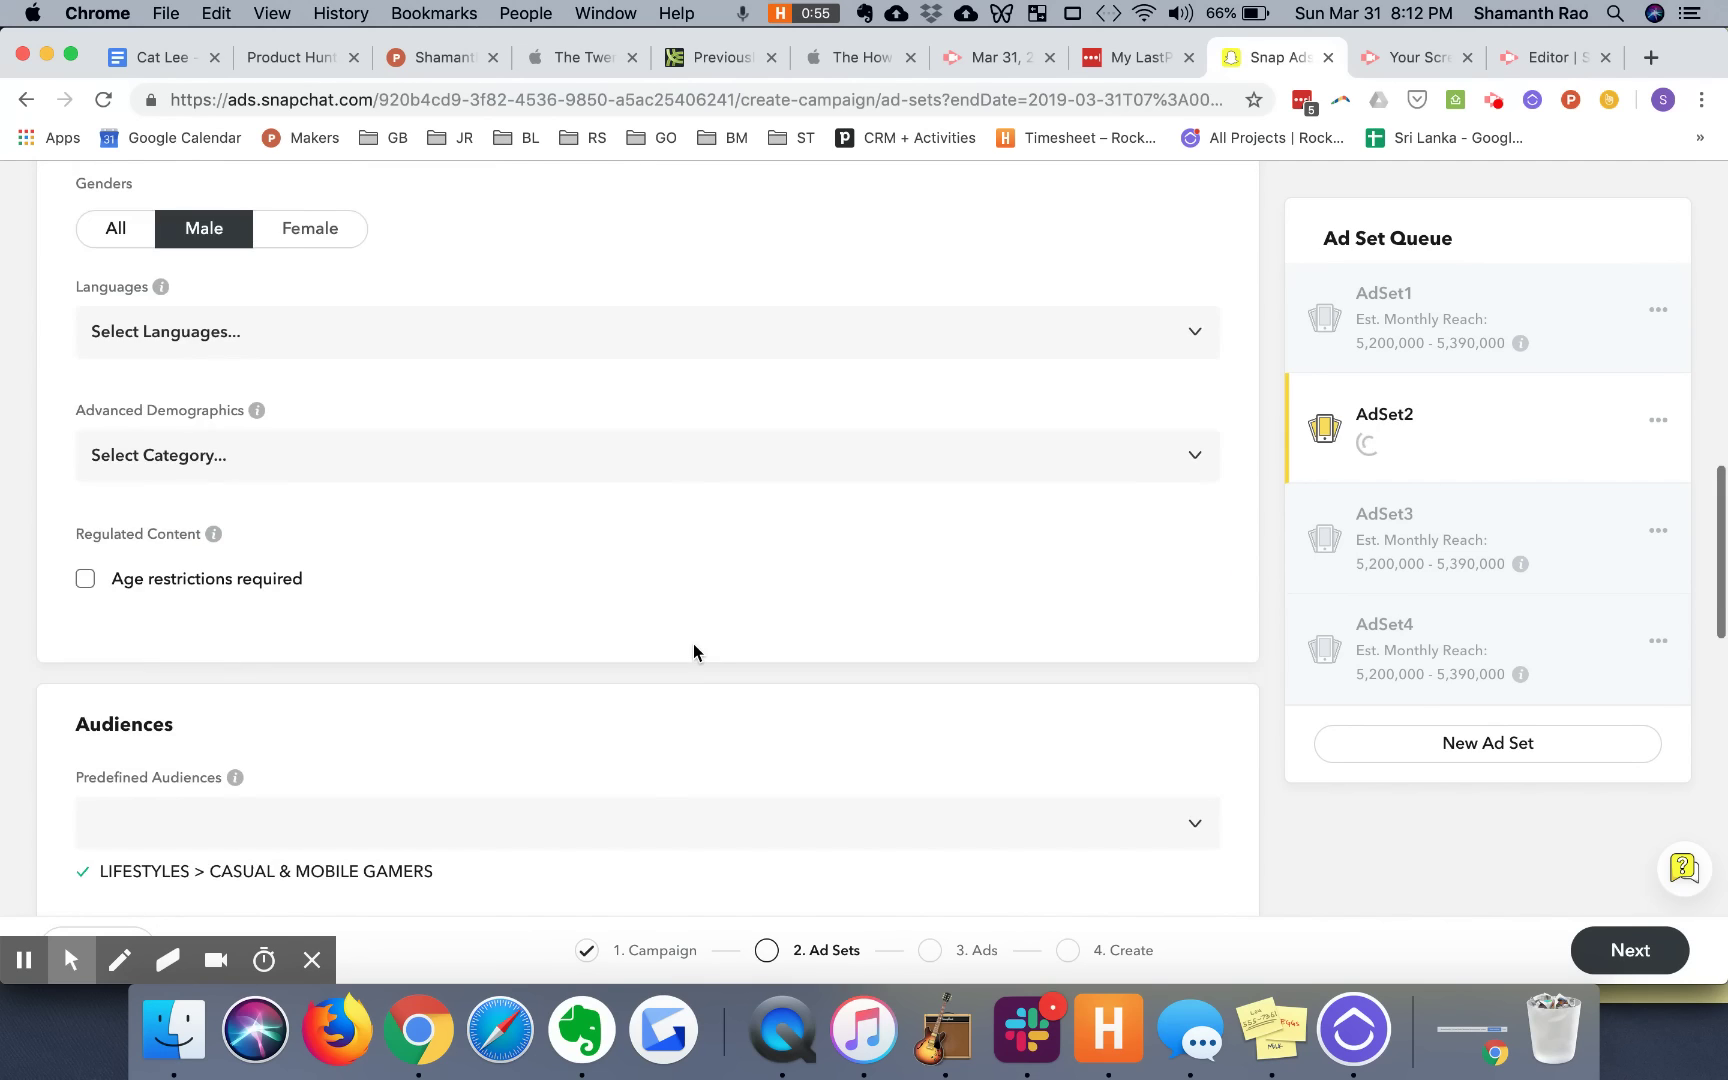
scroll(693, 643, "up", 3)
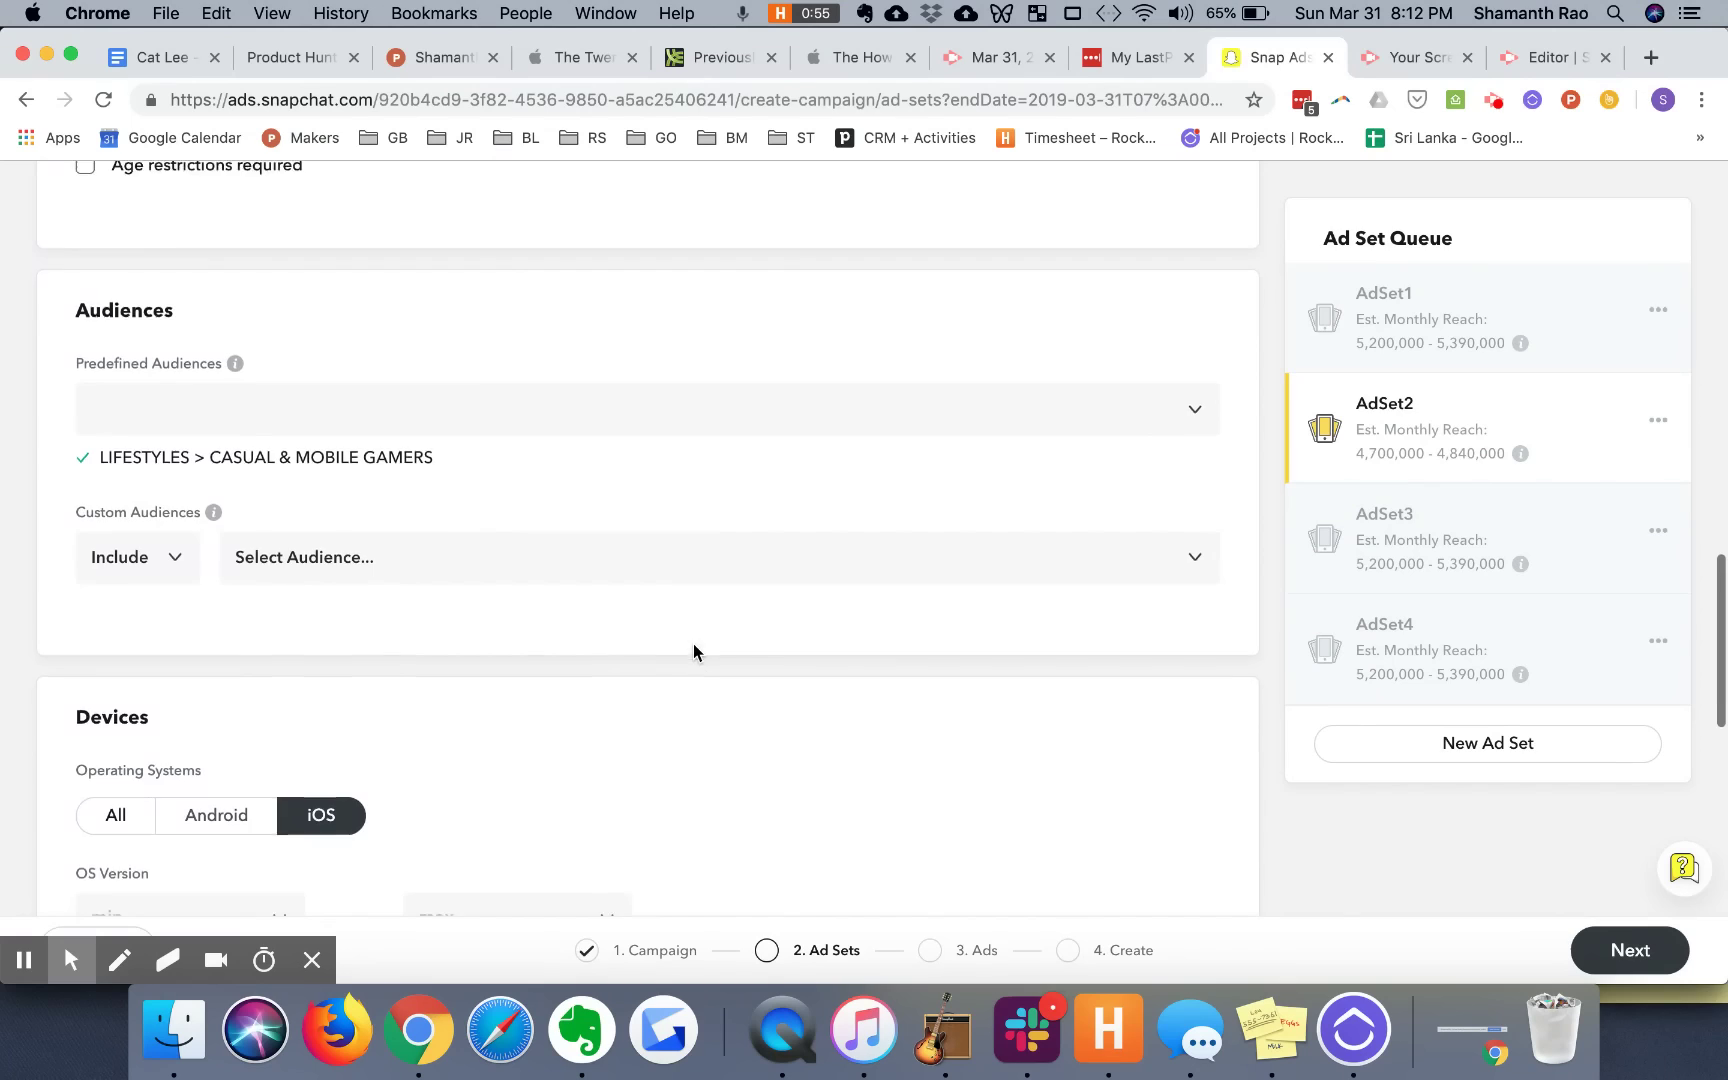
Step: Restrict AdSet3 to Android devices
left_click(1420, 518)
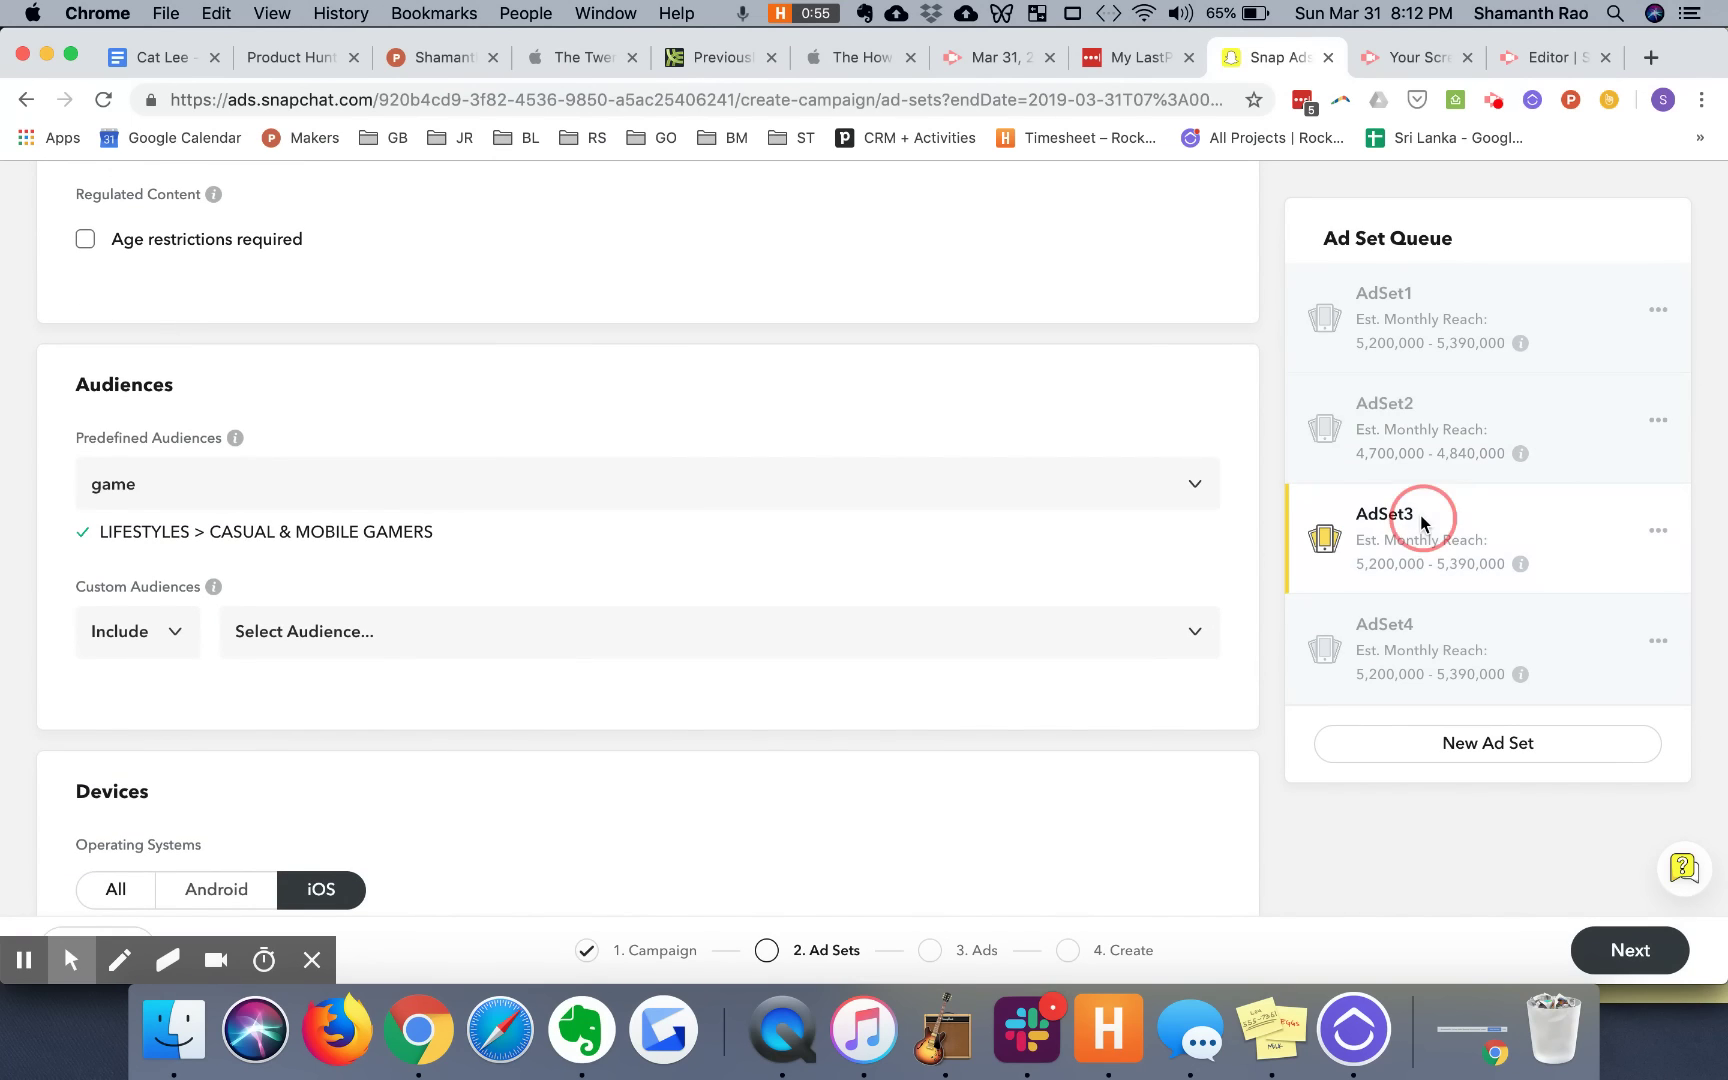
scroll(788, 703, "down", 2)
scroll(788, 703, "up", 4)
scroll(790, 704, "up", 3)
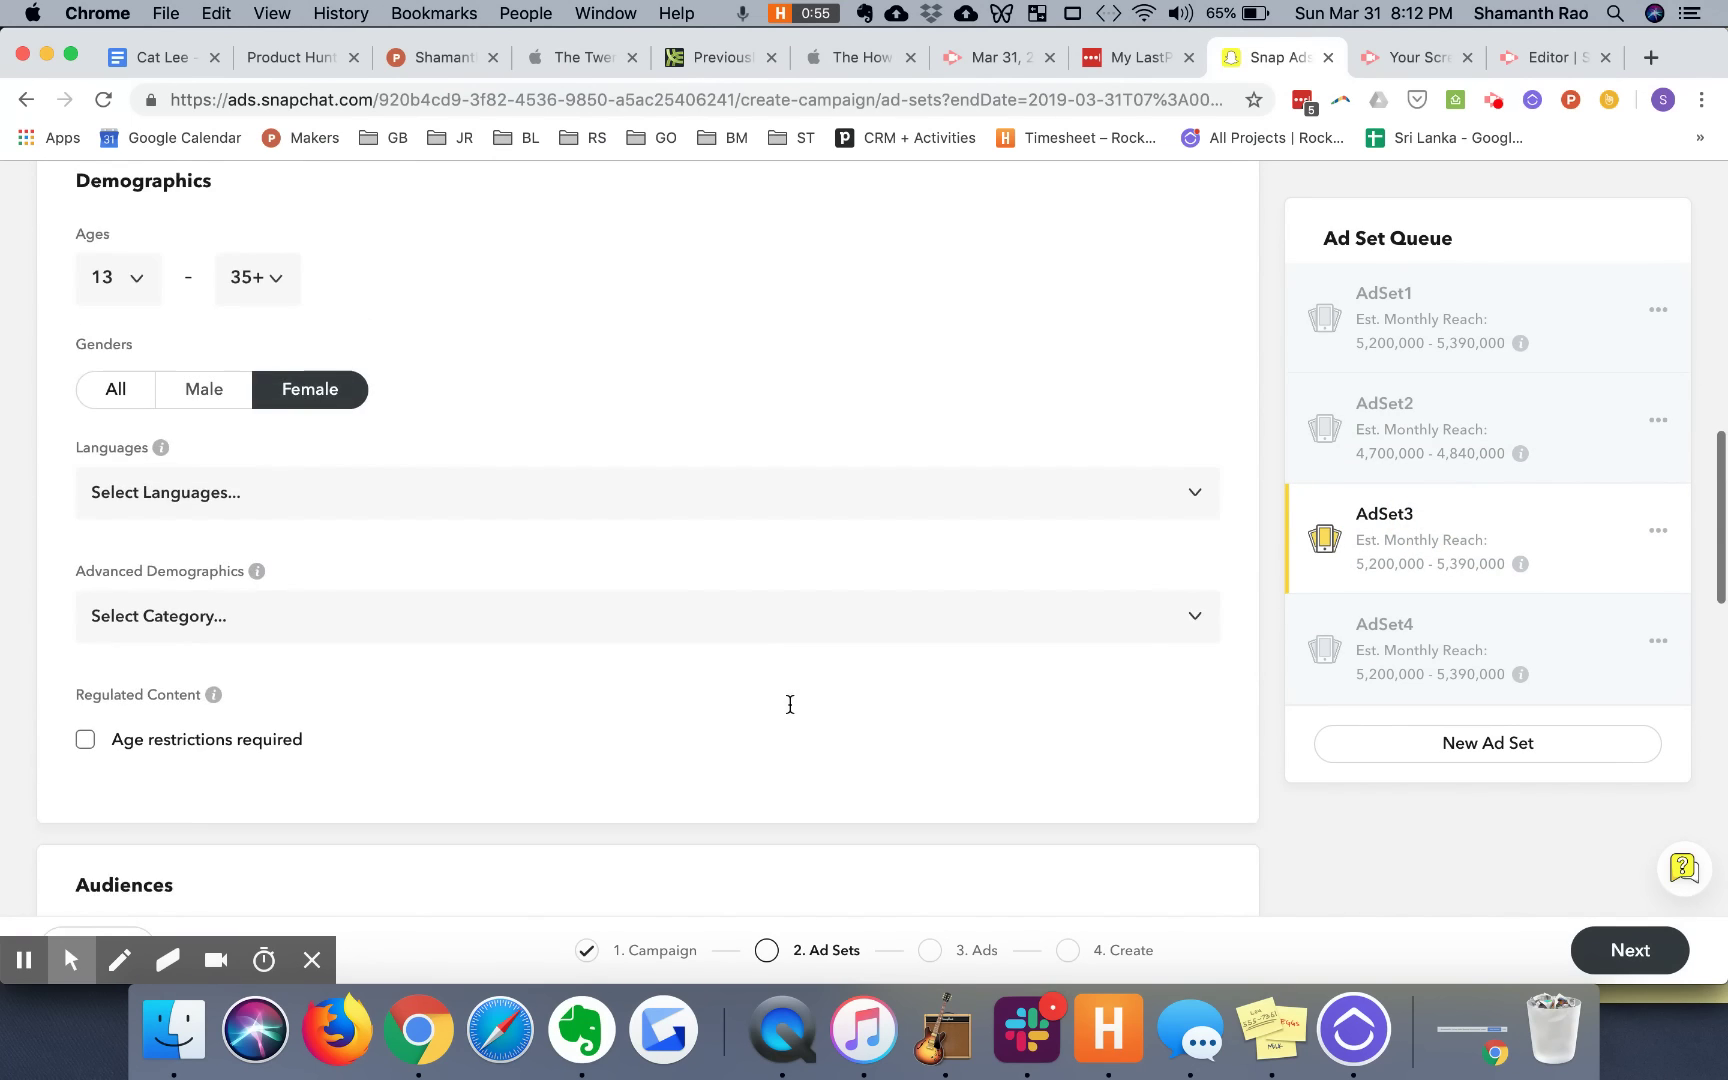
scroll(790, 708, "down", 7)
left_click(232, 654)
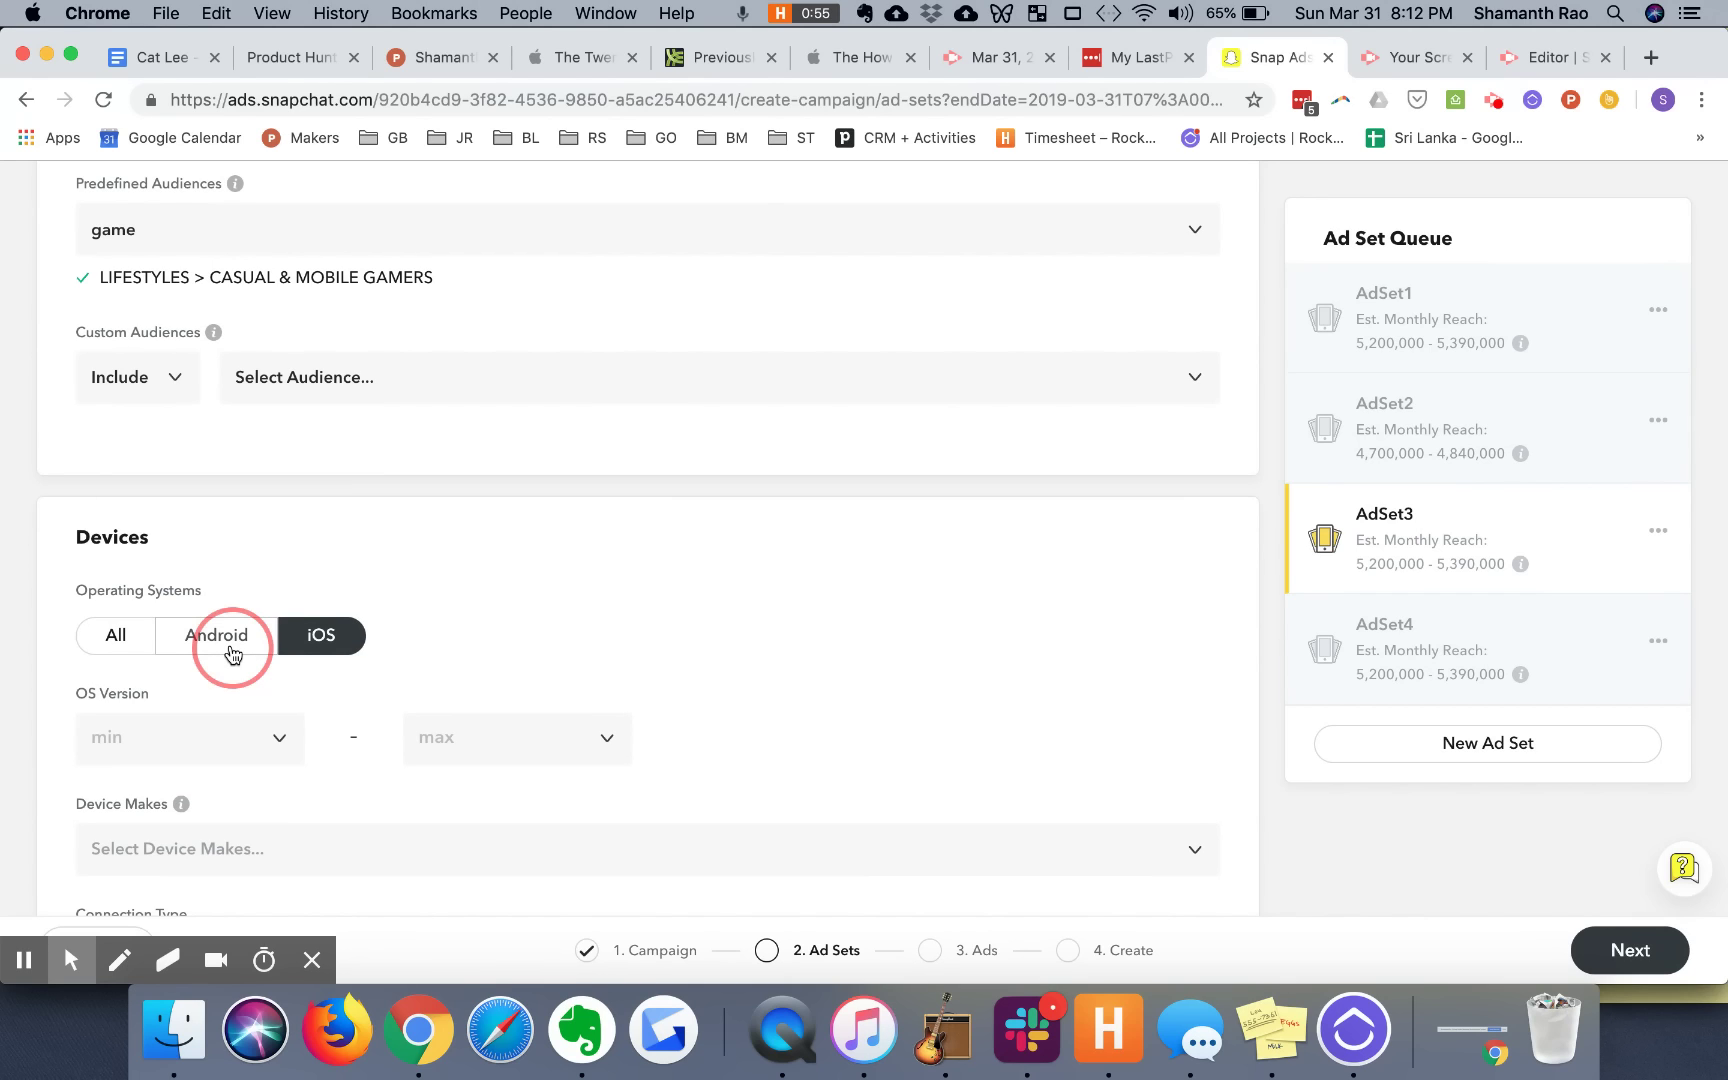
Step: Target AdSet4 at male Android users, reaching about 2,500,000–2,570,000
left_click(1488, 638)
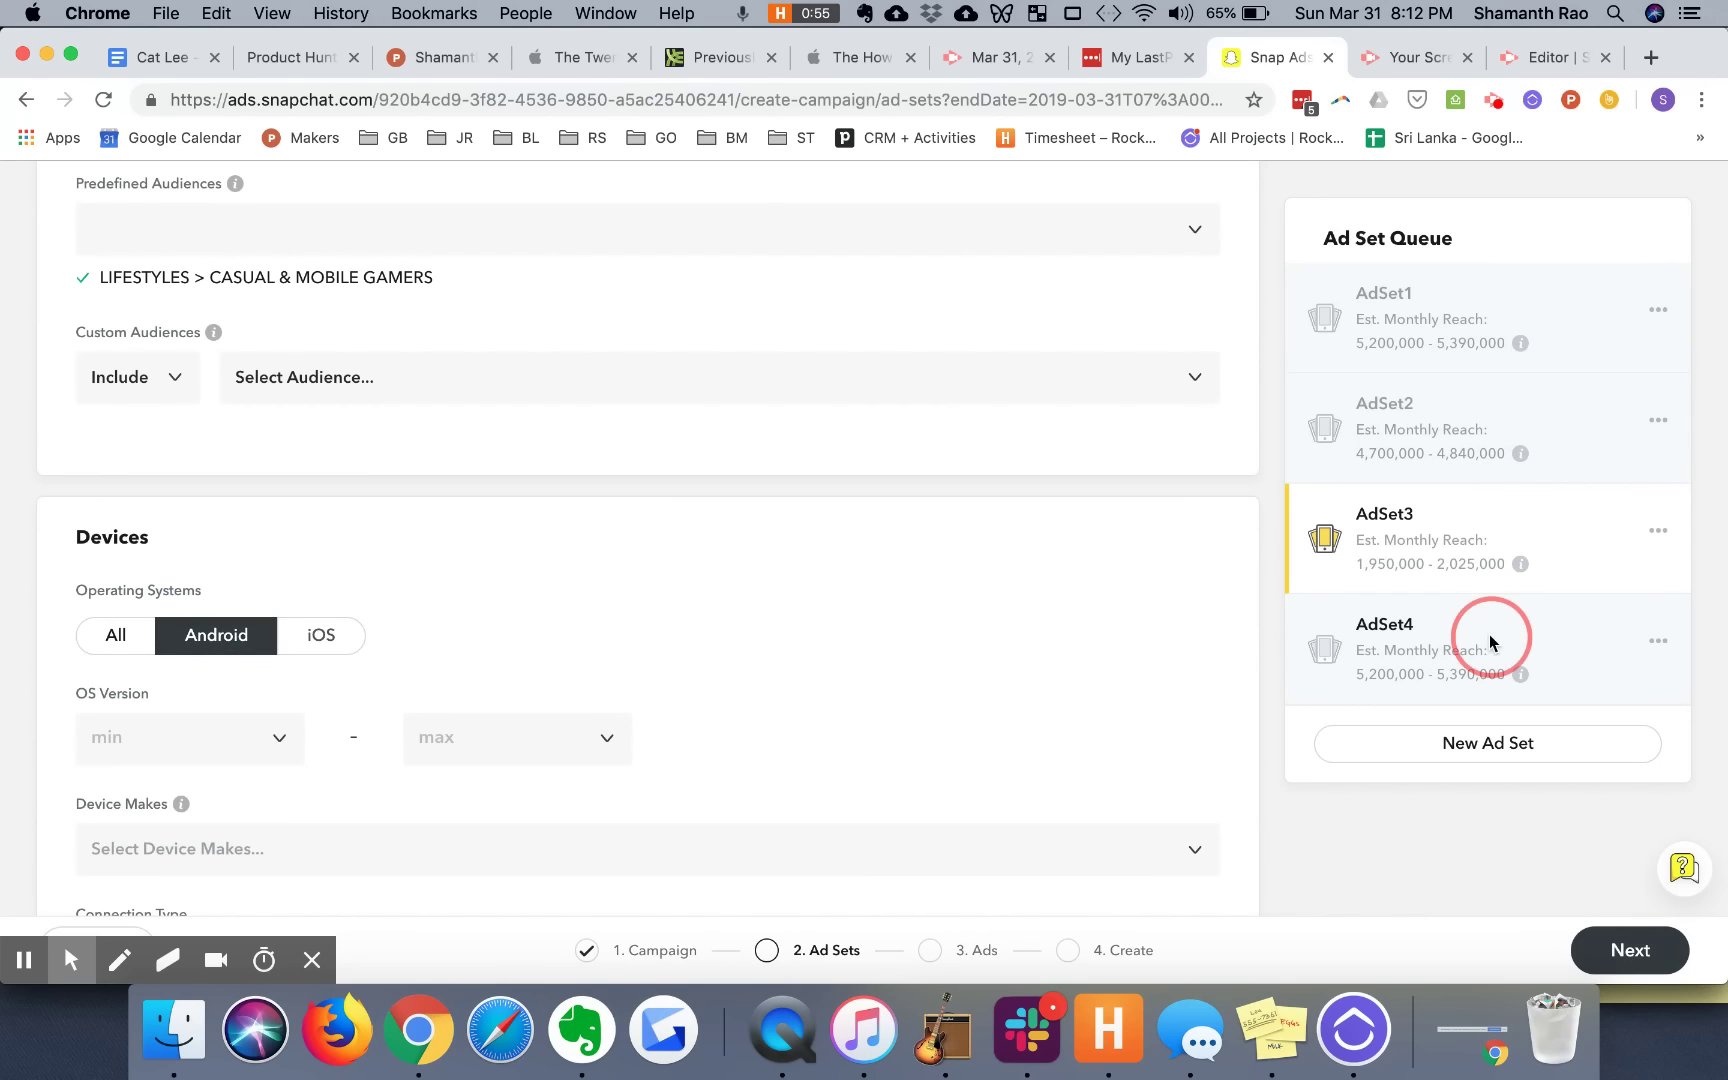
scroll(653, 682, "up", 4)
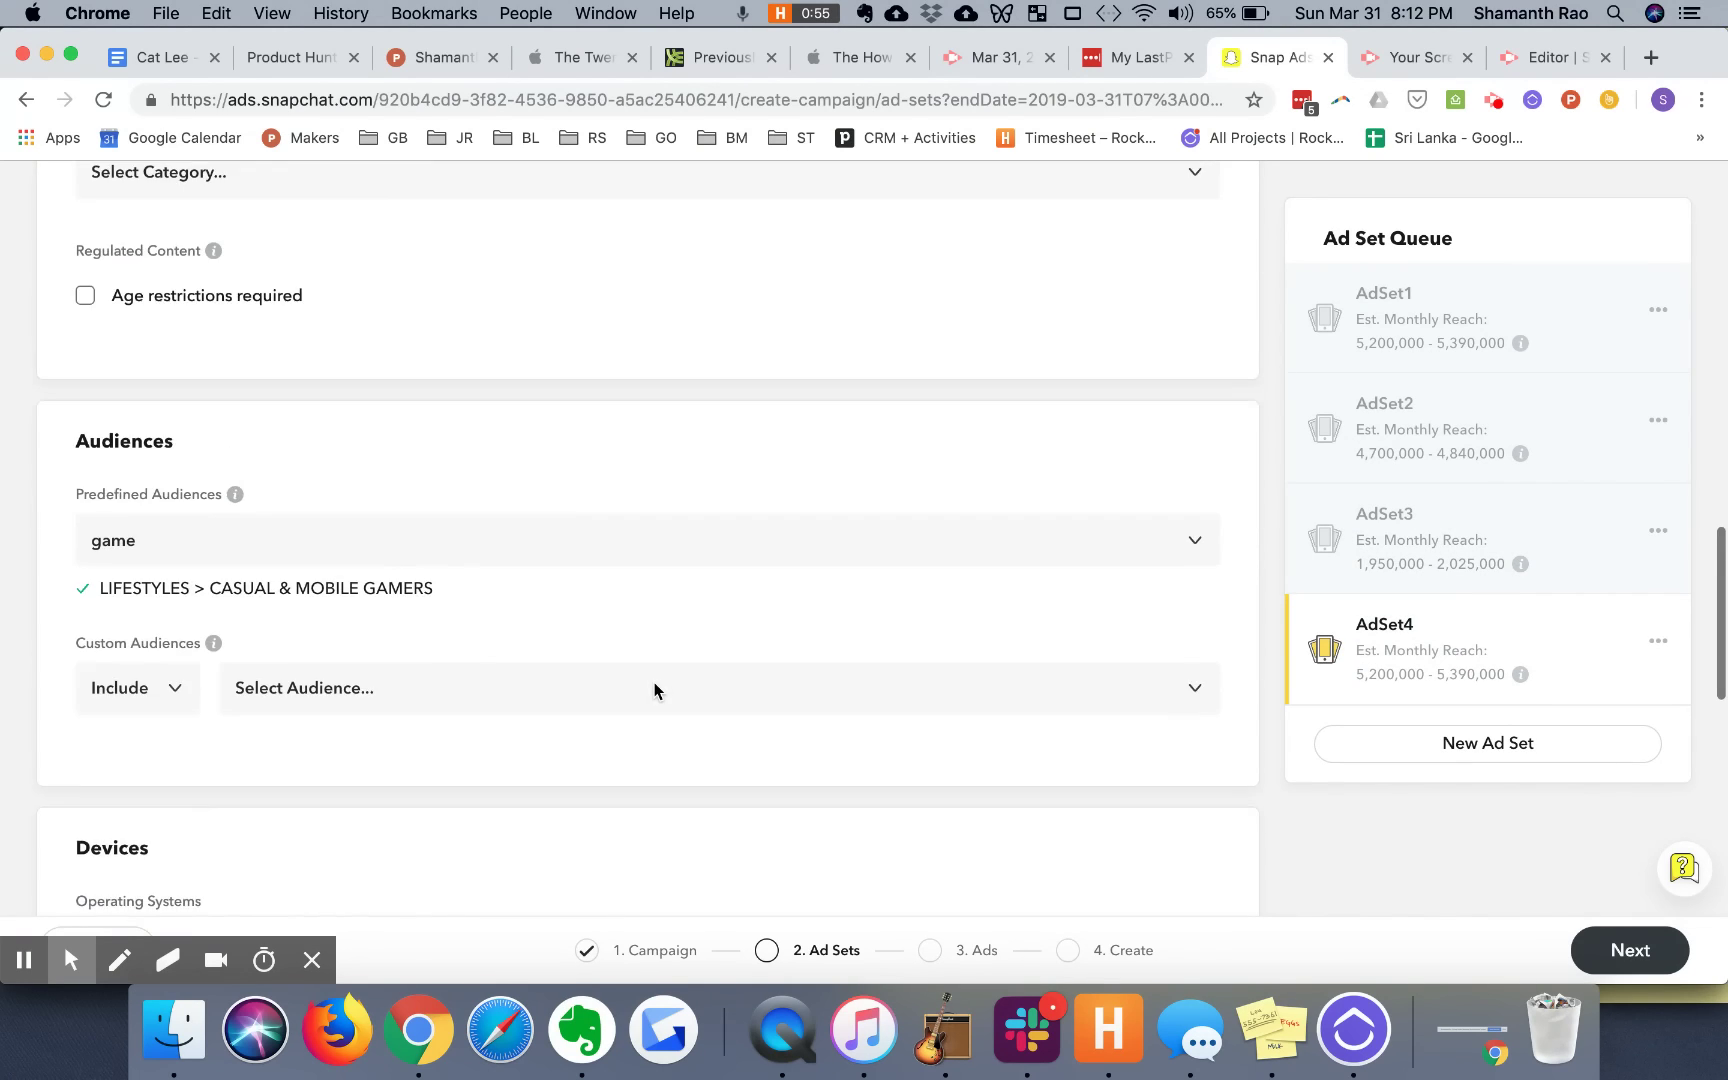
scroll(654, 684, "up", 3)
left_click(195, 262)
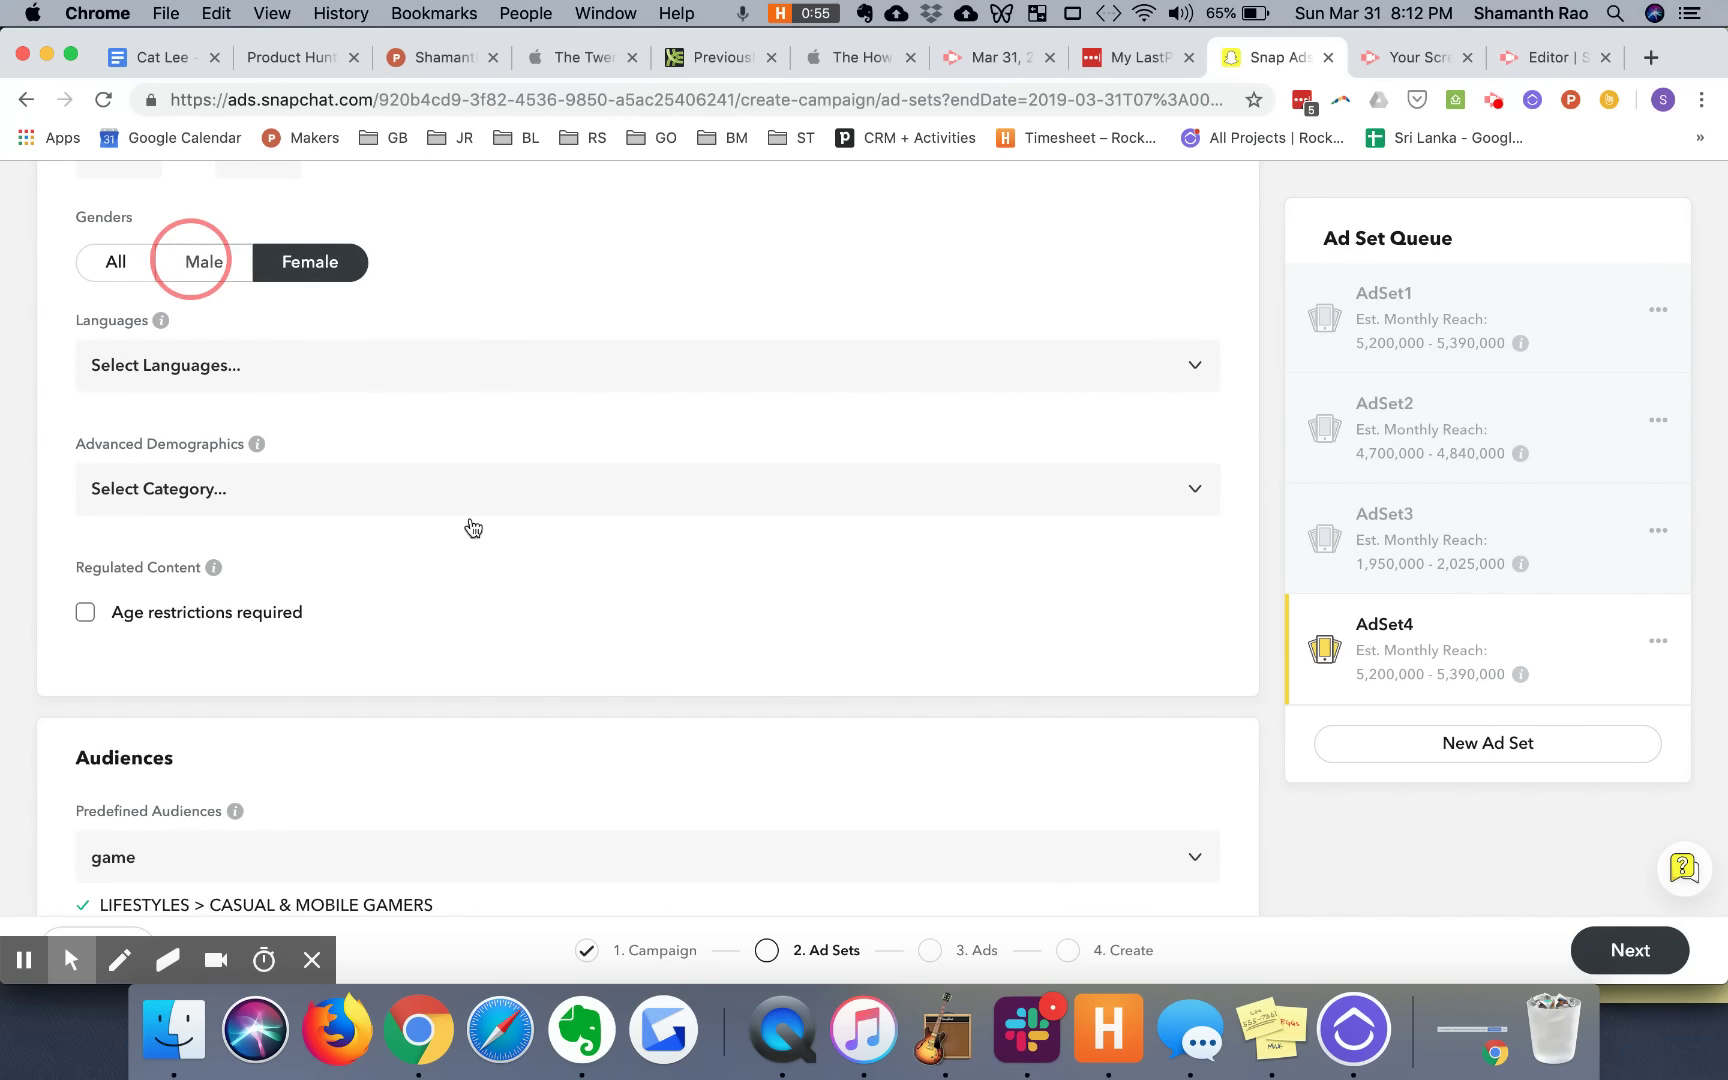
scroll(577, 683, "down", 1)
scroll(576, 682, "down", 5)
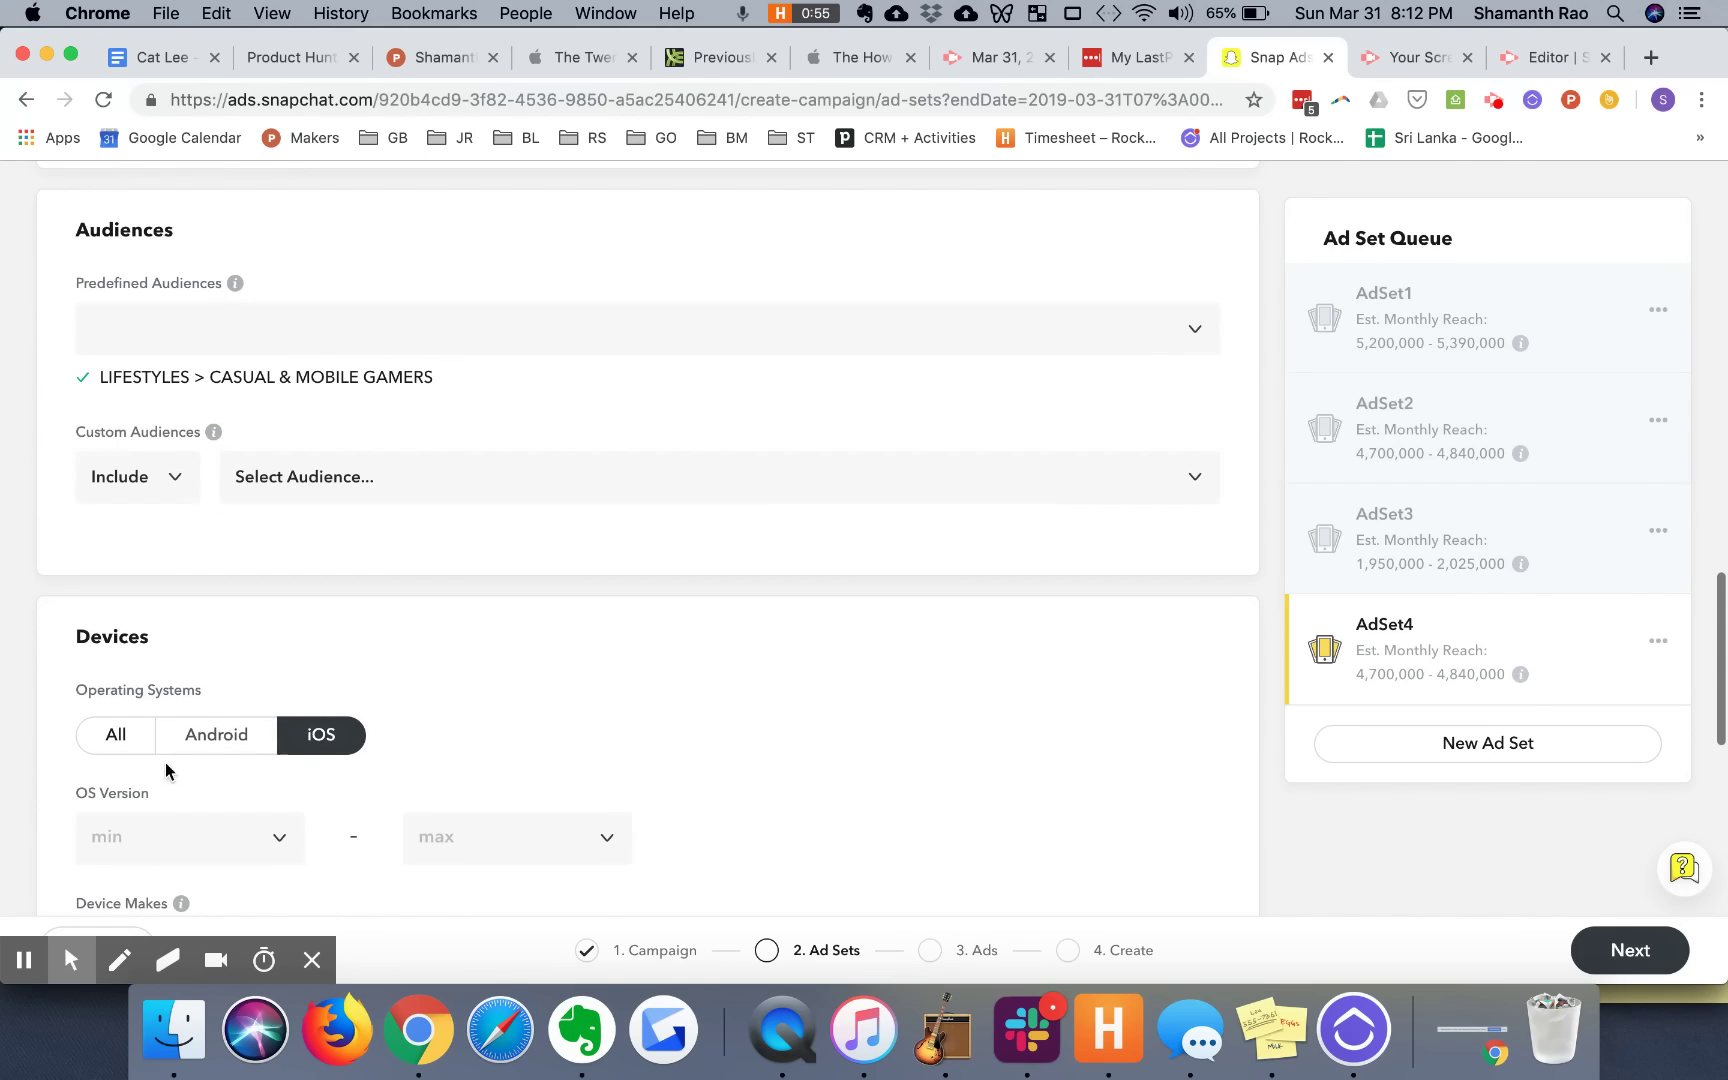
left_click(214, 748)
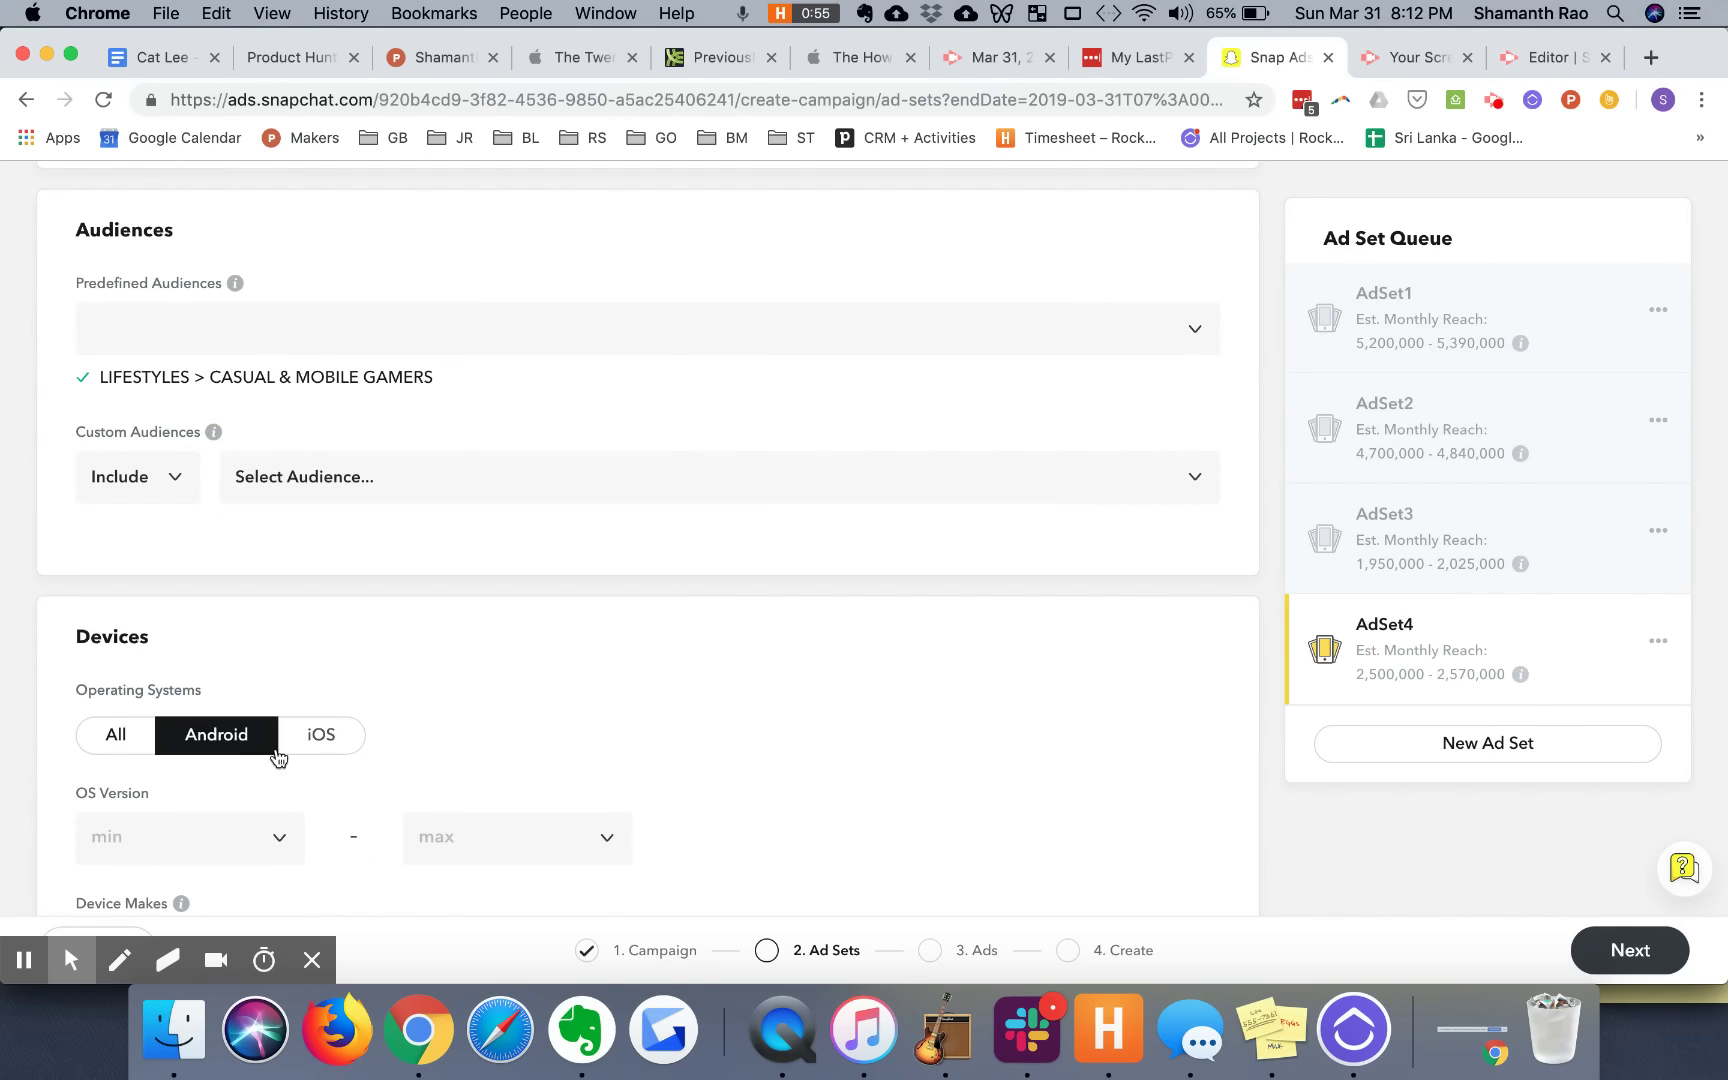
scroll(913, 626, "up", 1)
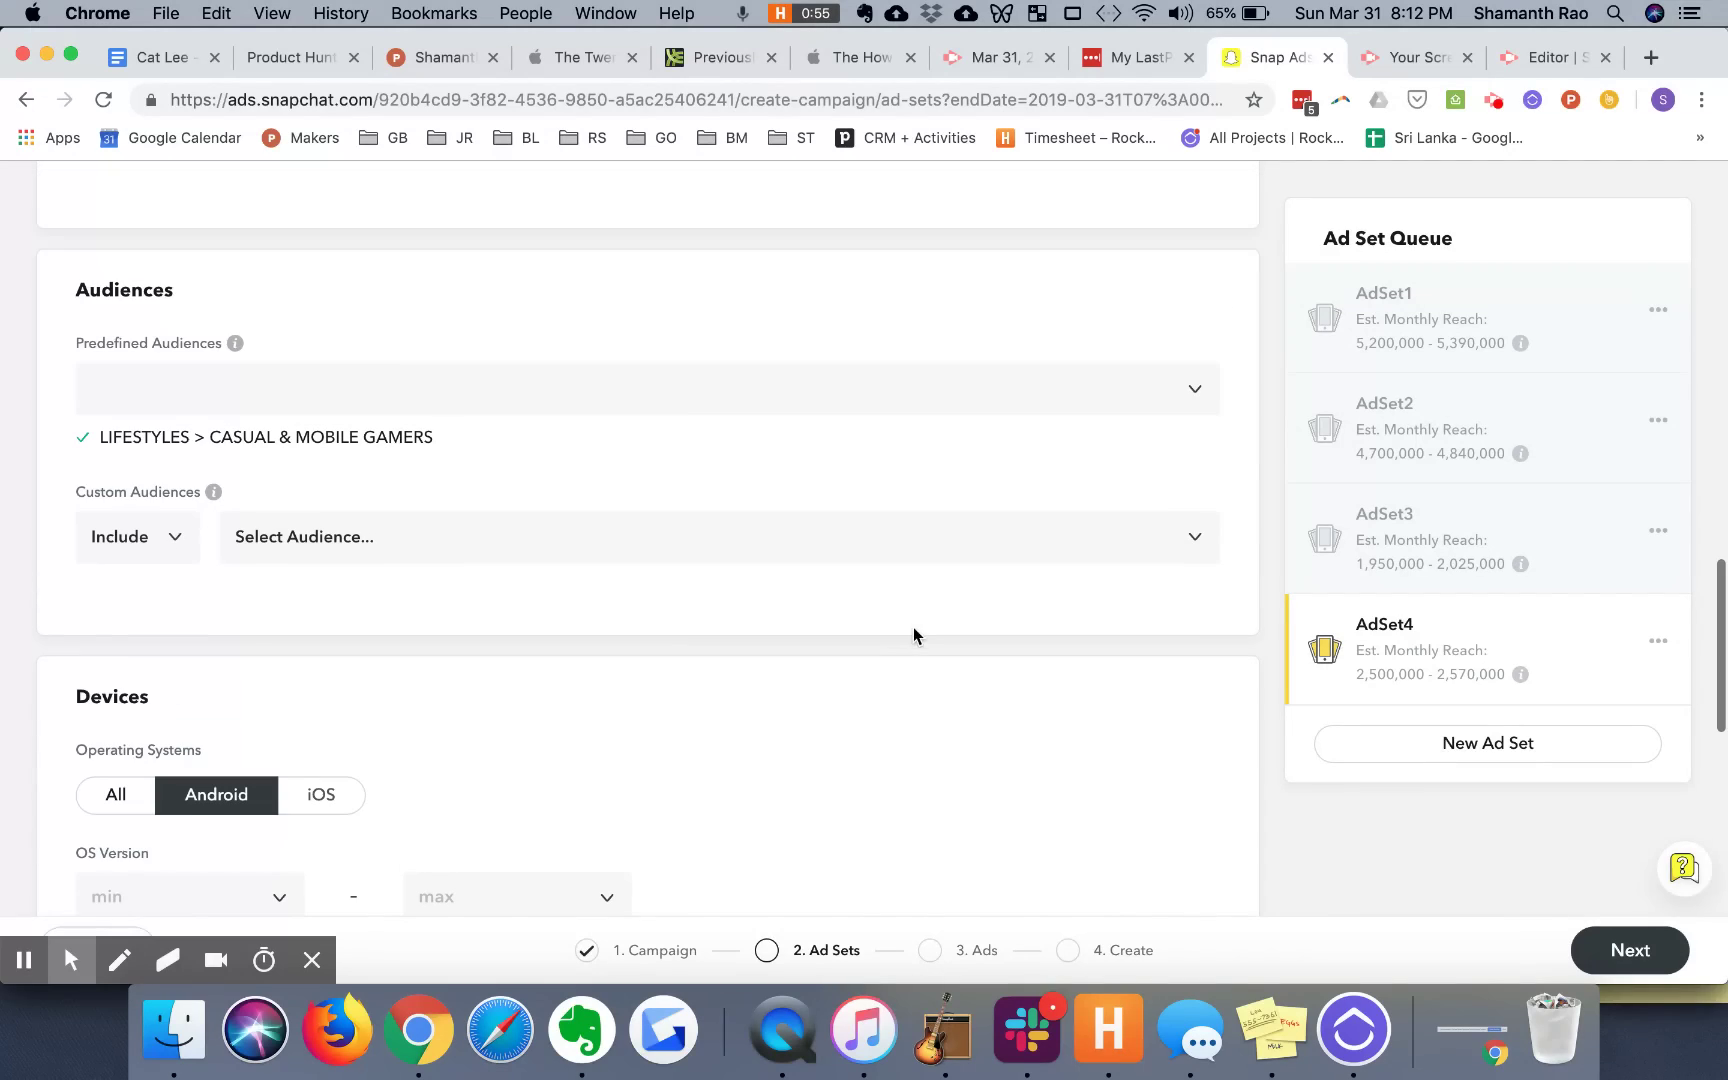
mouse_move(430, 433)
scroll(429, 432, "up", 10)
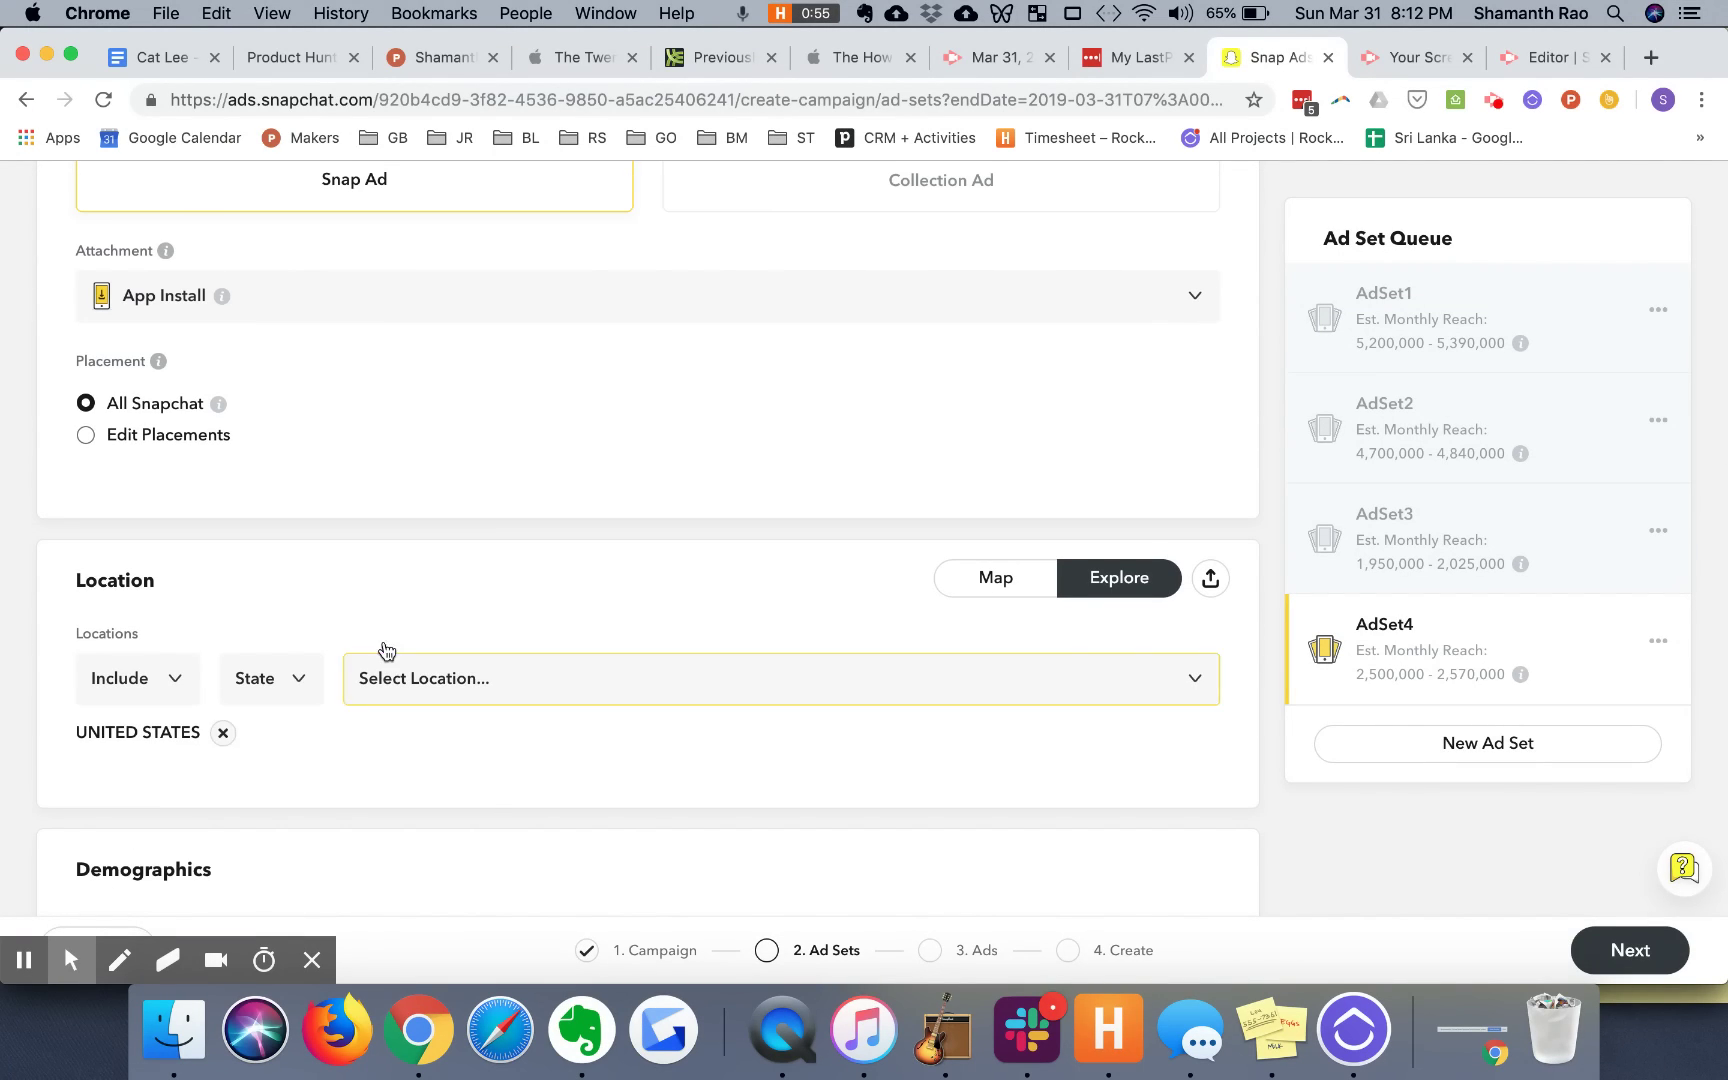
scroll(378, 366, "up", 2)
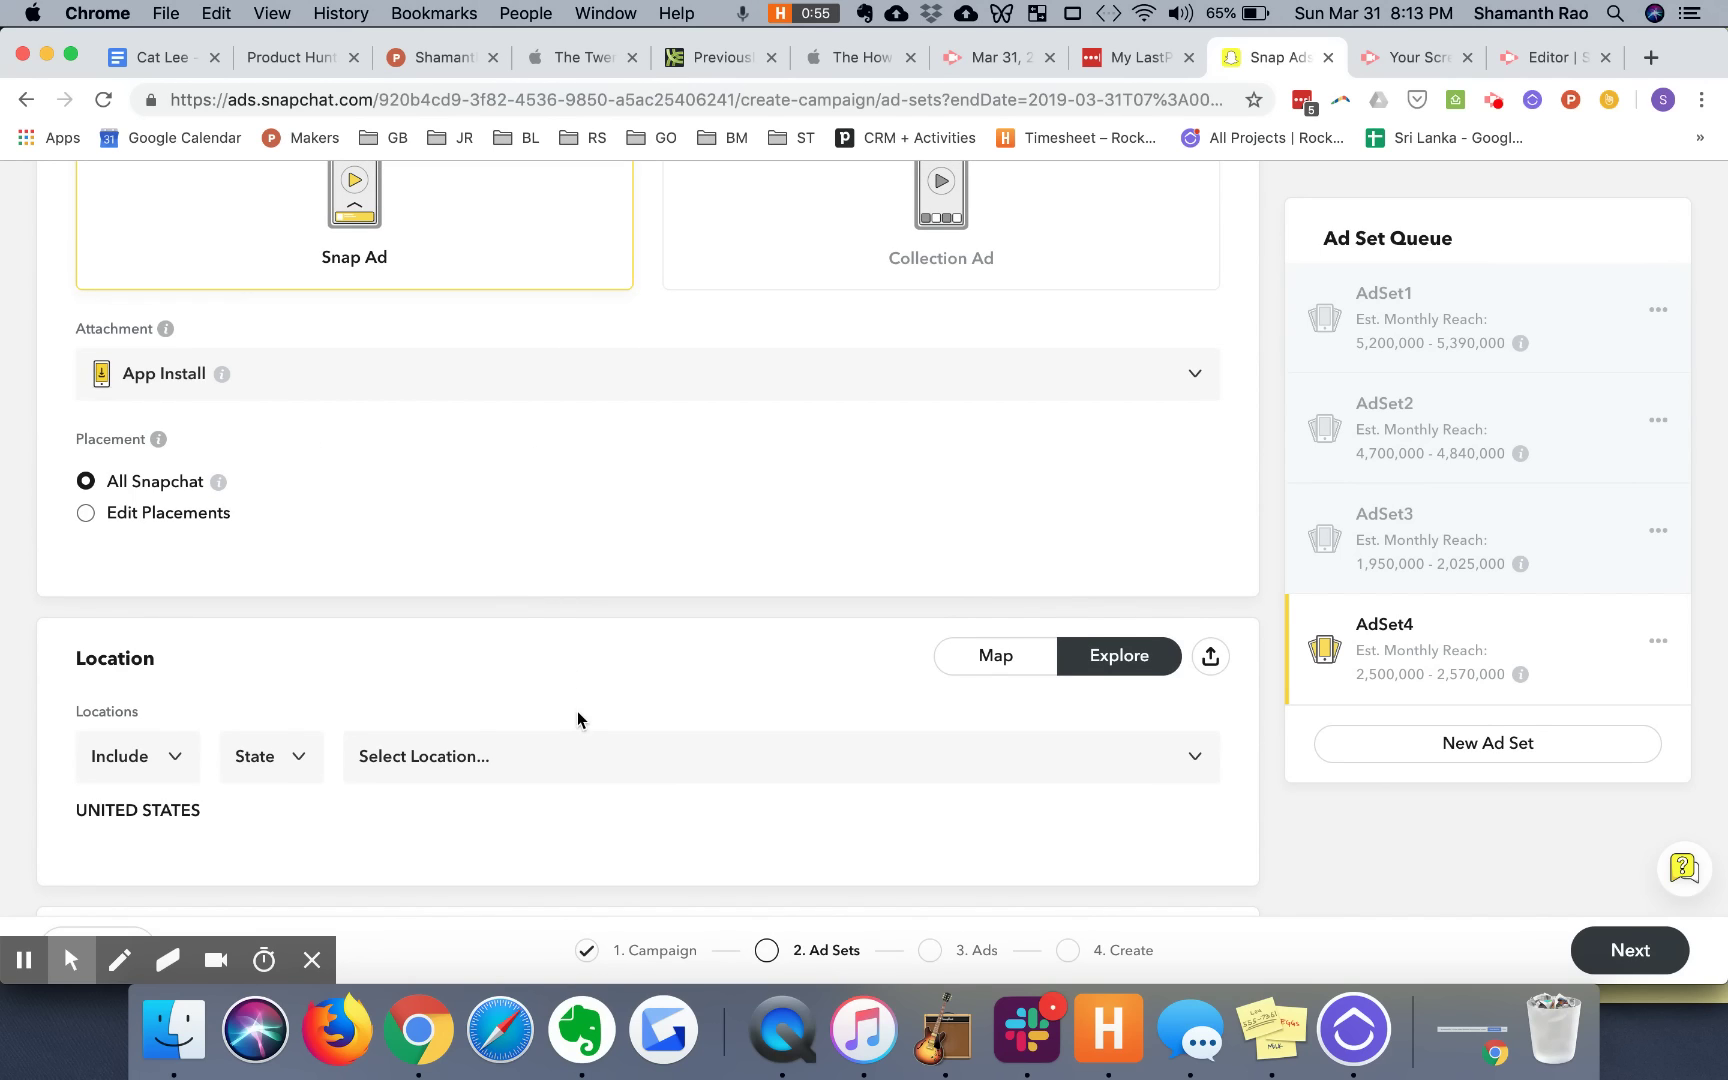
scroll(577, 711, "up", 4)
scroll(577, 711, "down", 8)
scroll(577, 711, "down", 4)
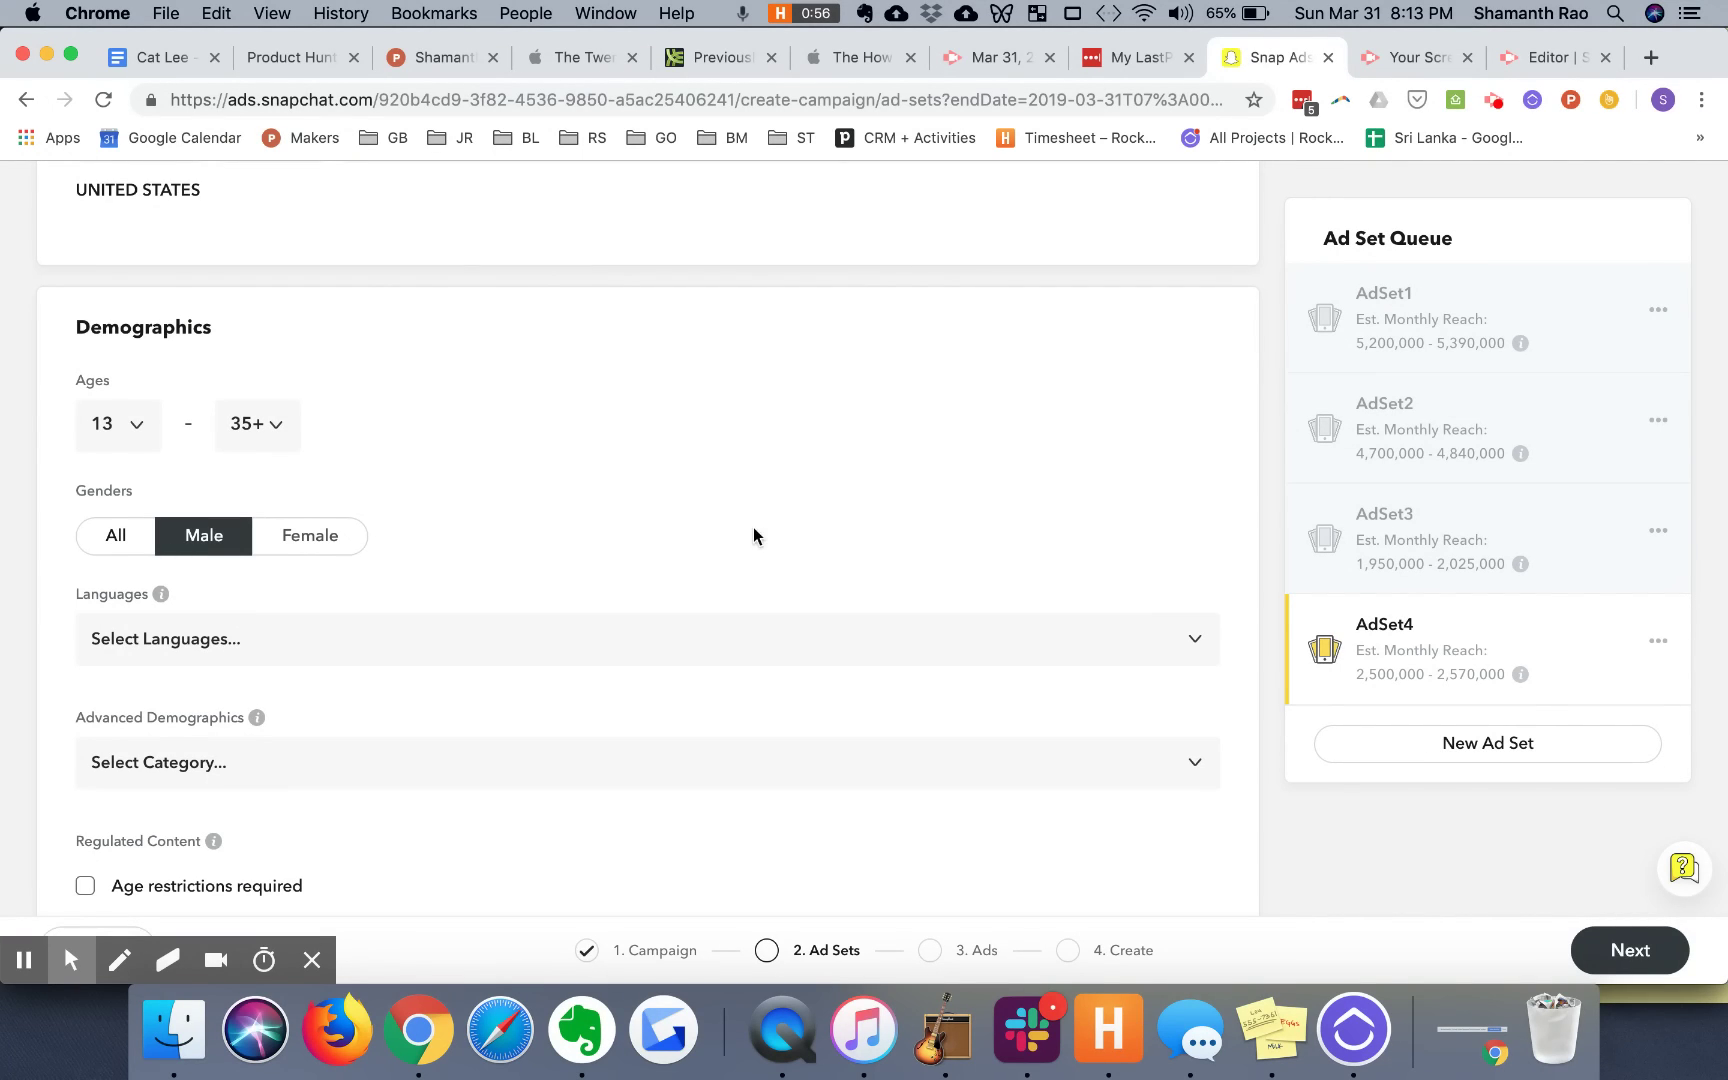
scroll(768, 648, "down", 5)
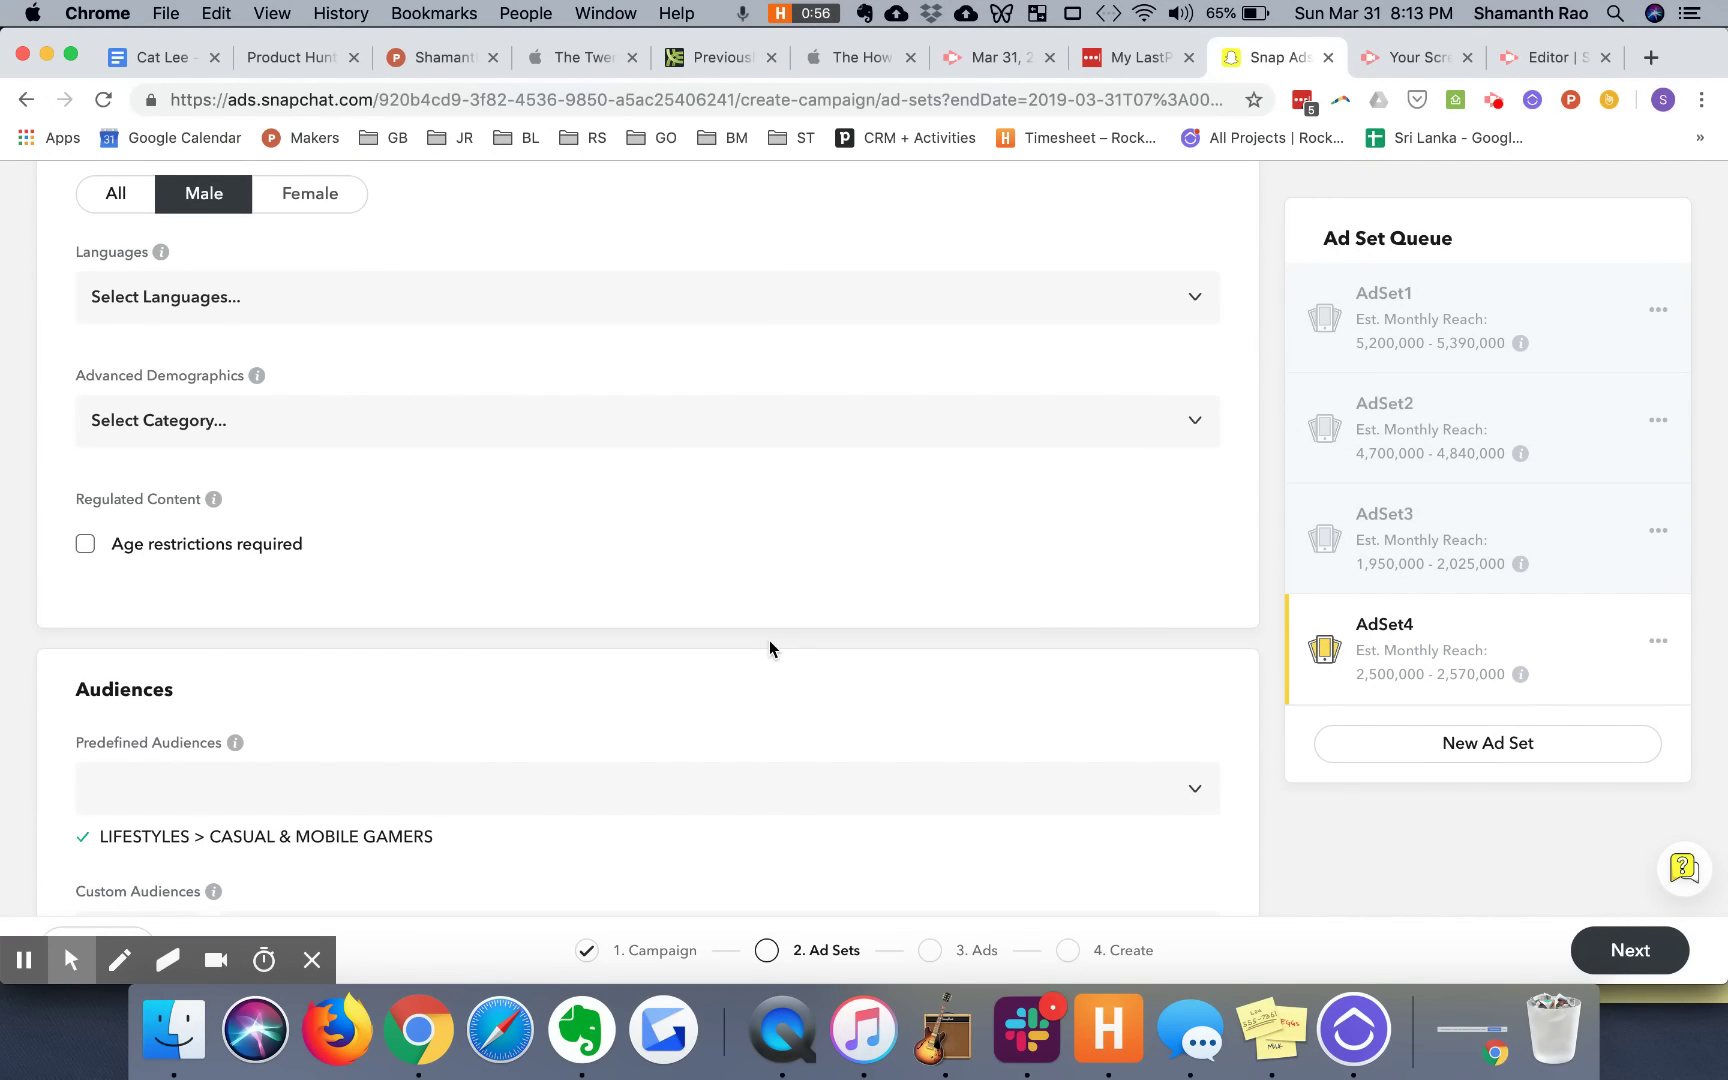
scroll(770, 648, "down", 10)
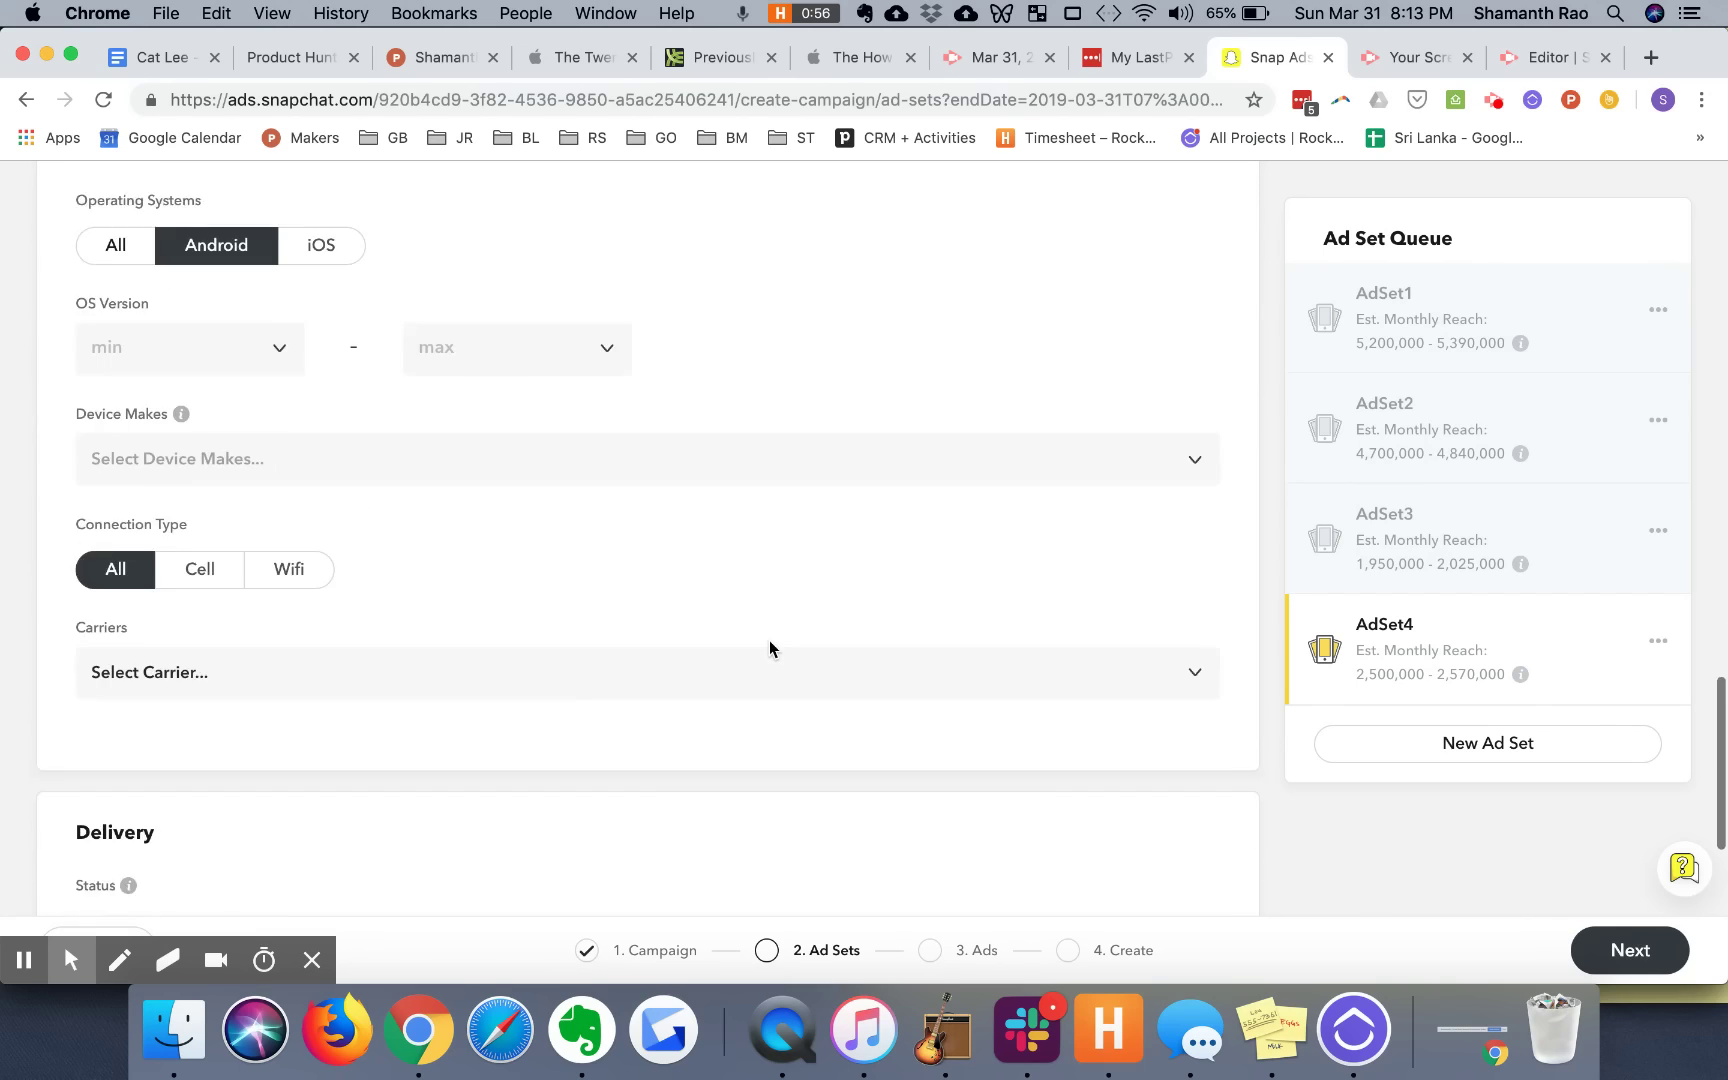
scroll(770, 645, "down", 6)
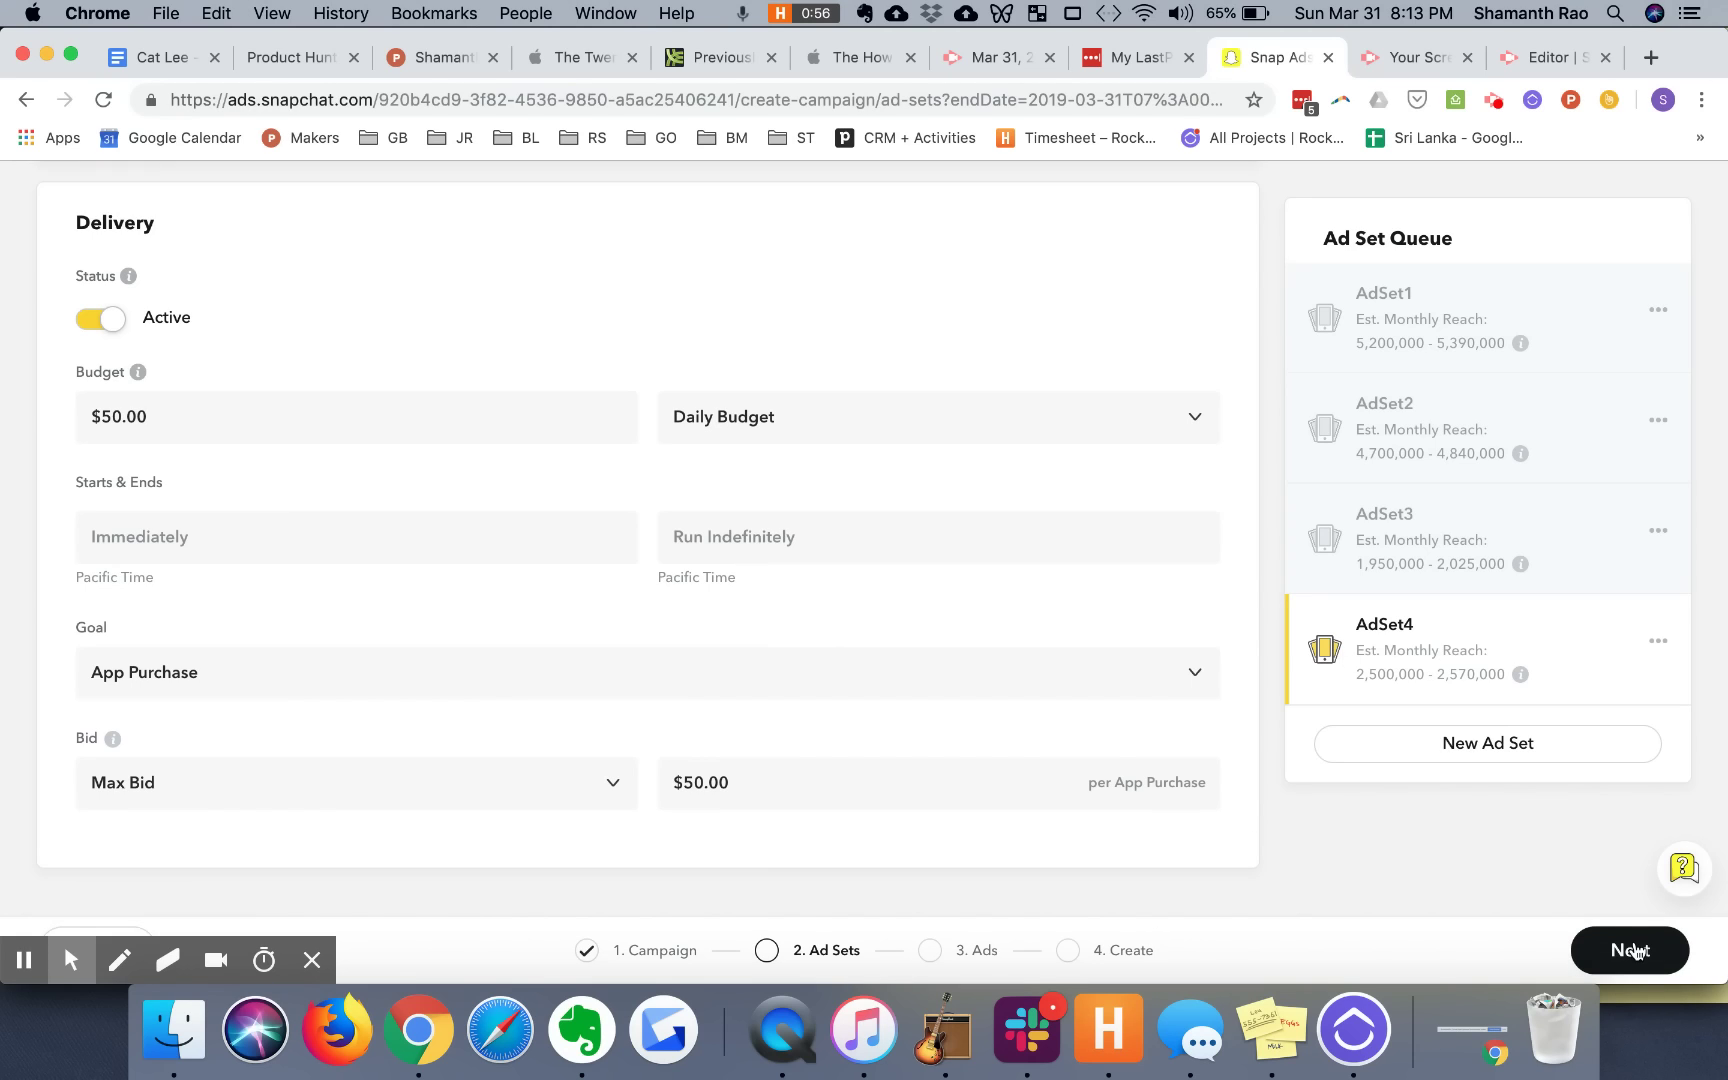
Step: Move on to the ads step and name the first ad Ad1
left_click(1635, 951)
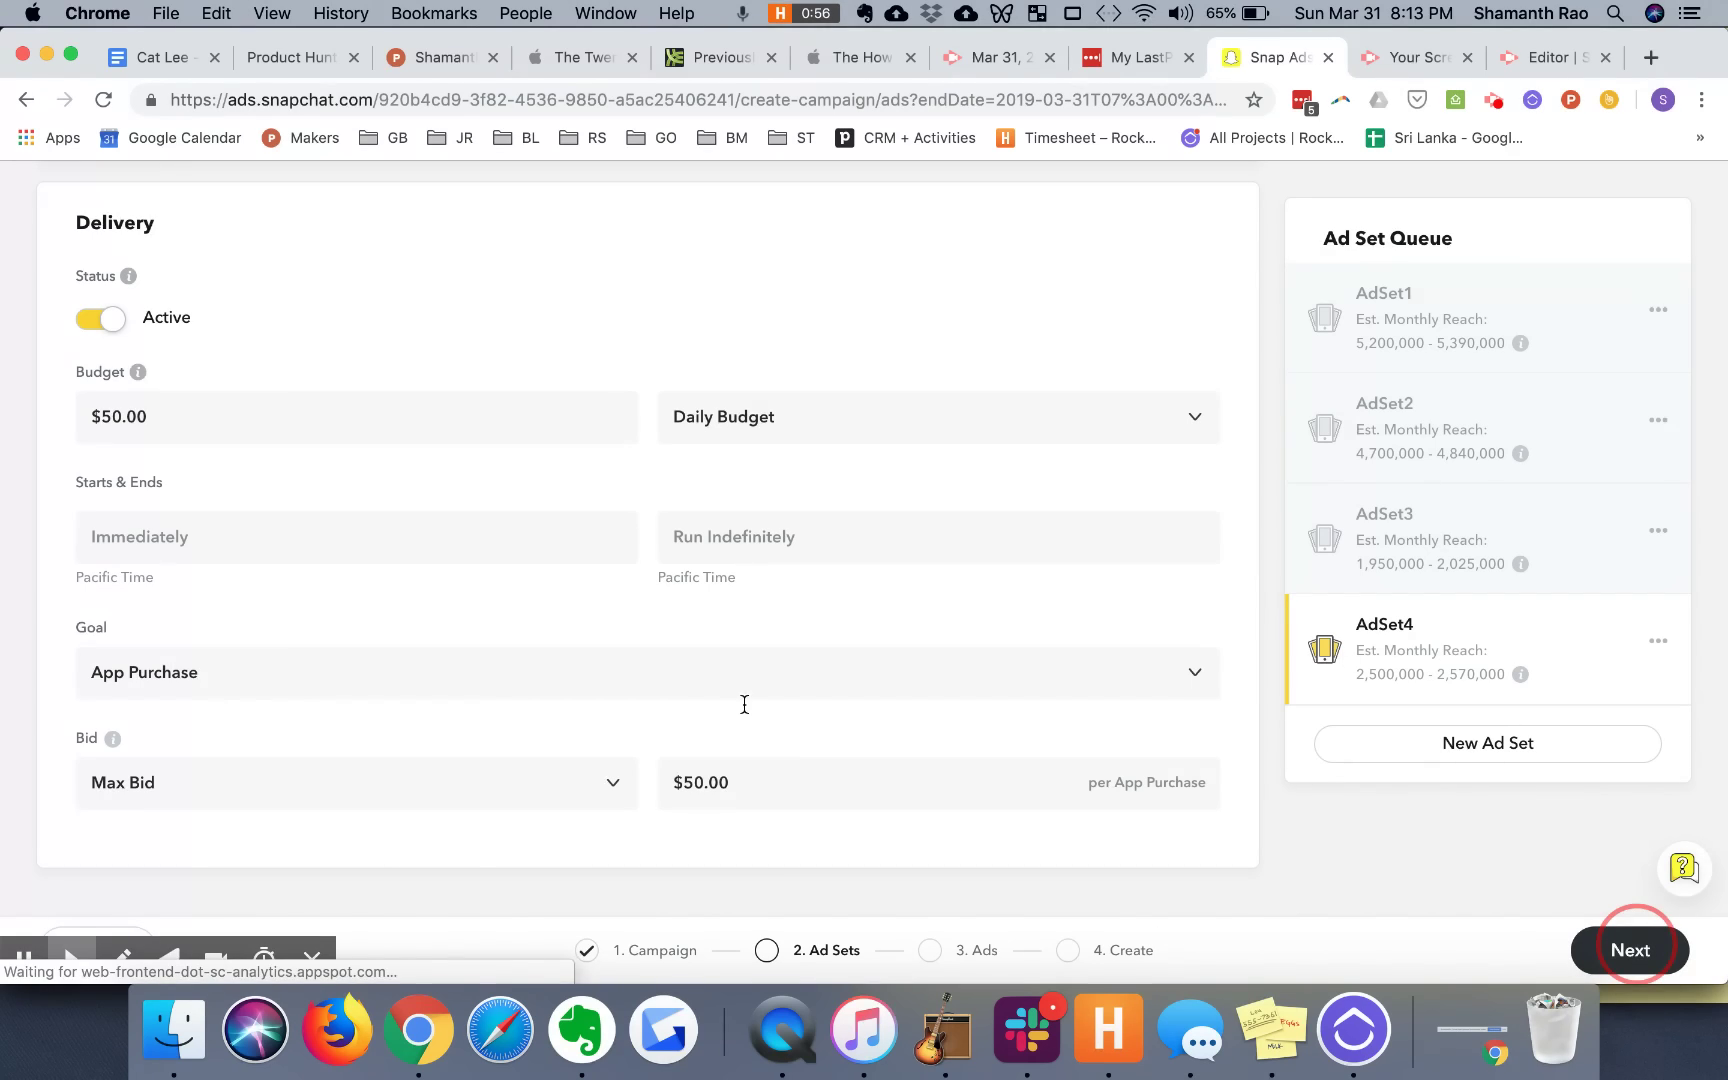
scroll(772, 774, "down", 5)
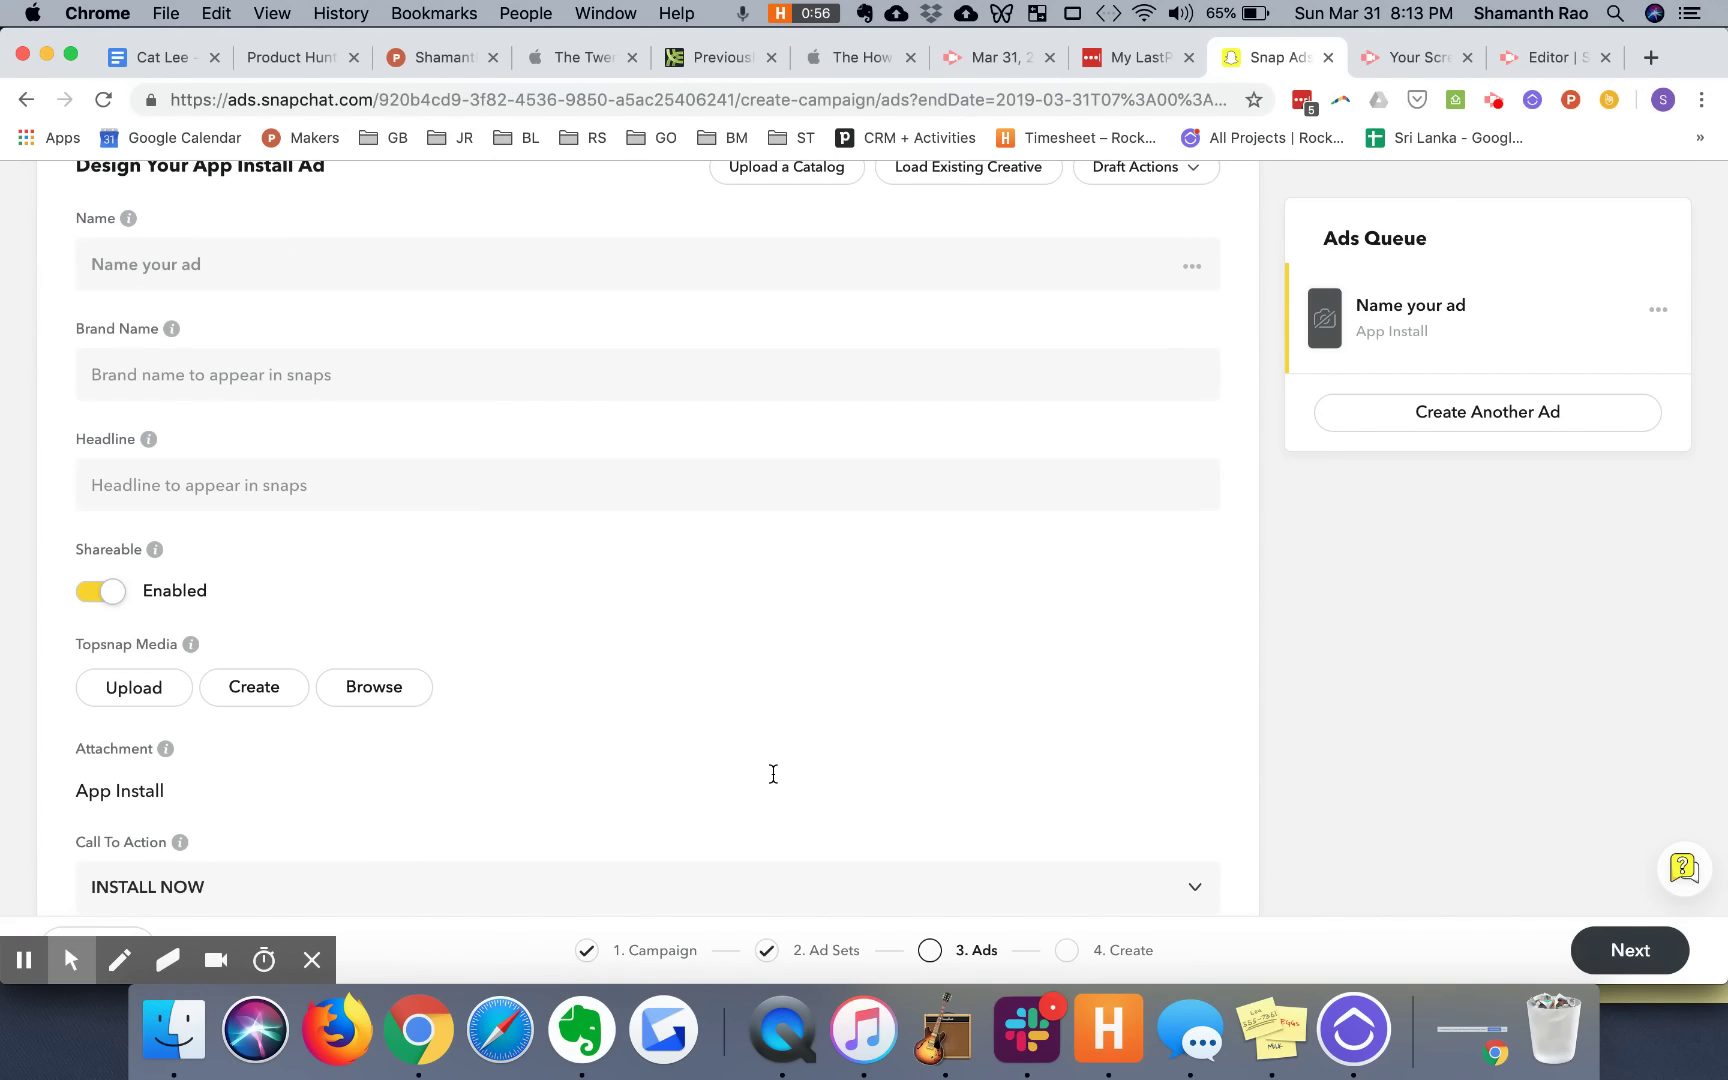
left_click(405, 272)
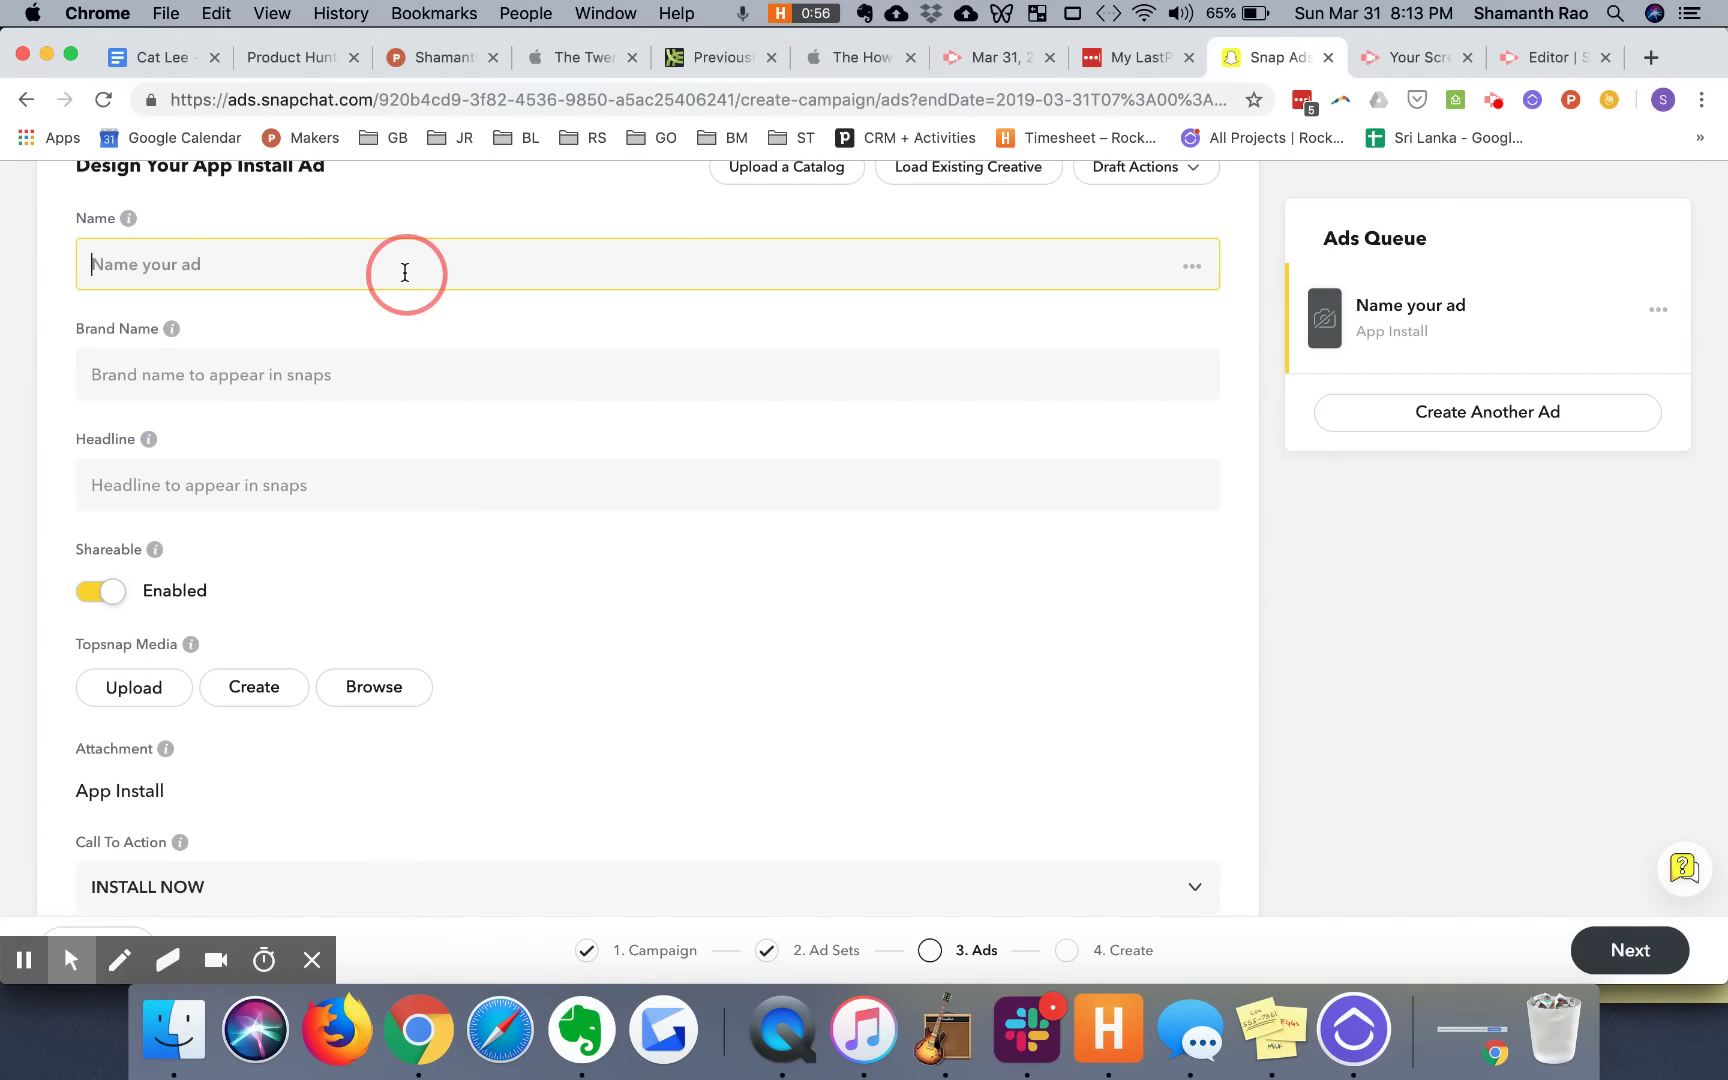
left_click(291, 251)
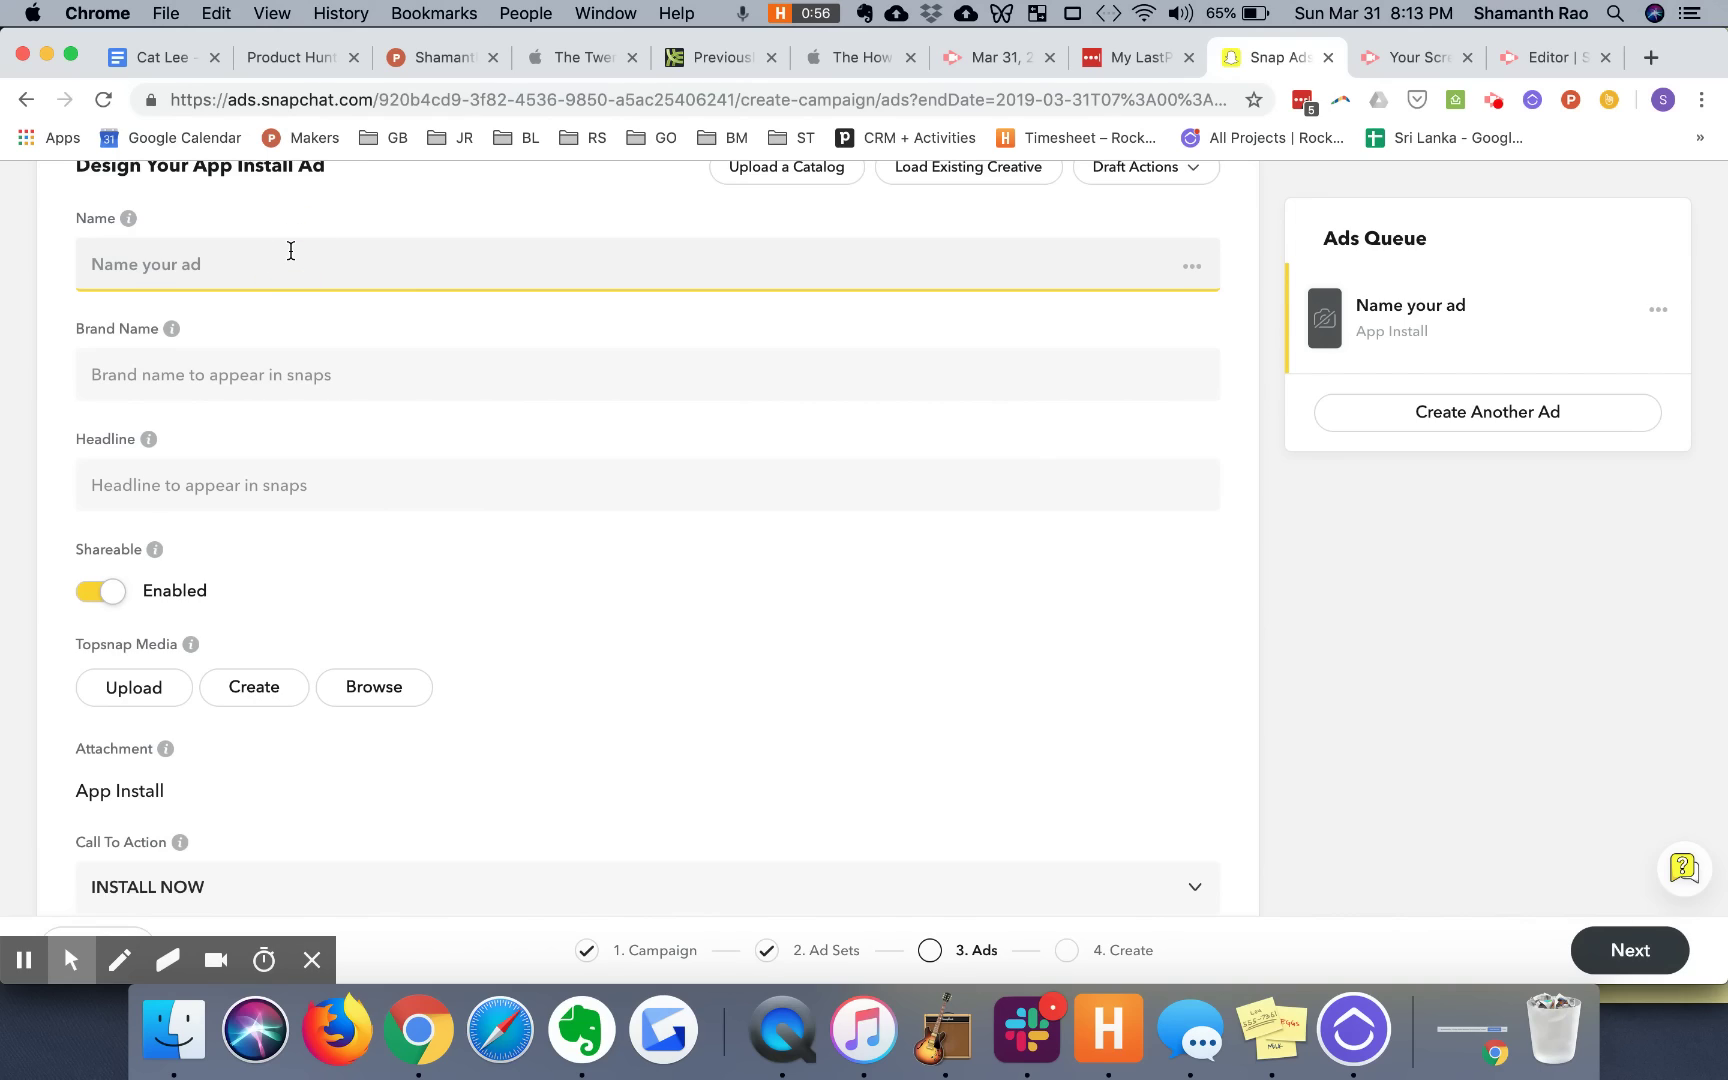
type("Ad1")
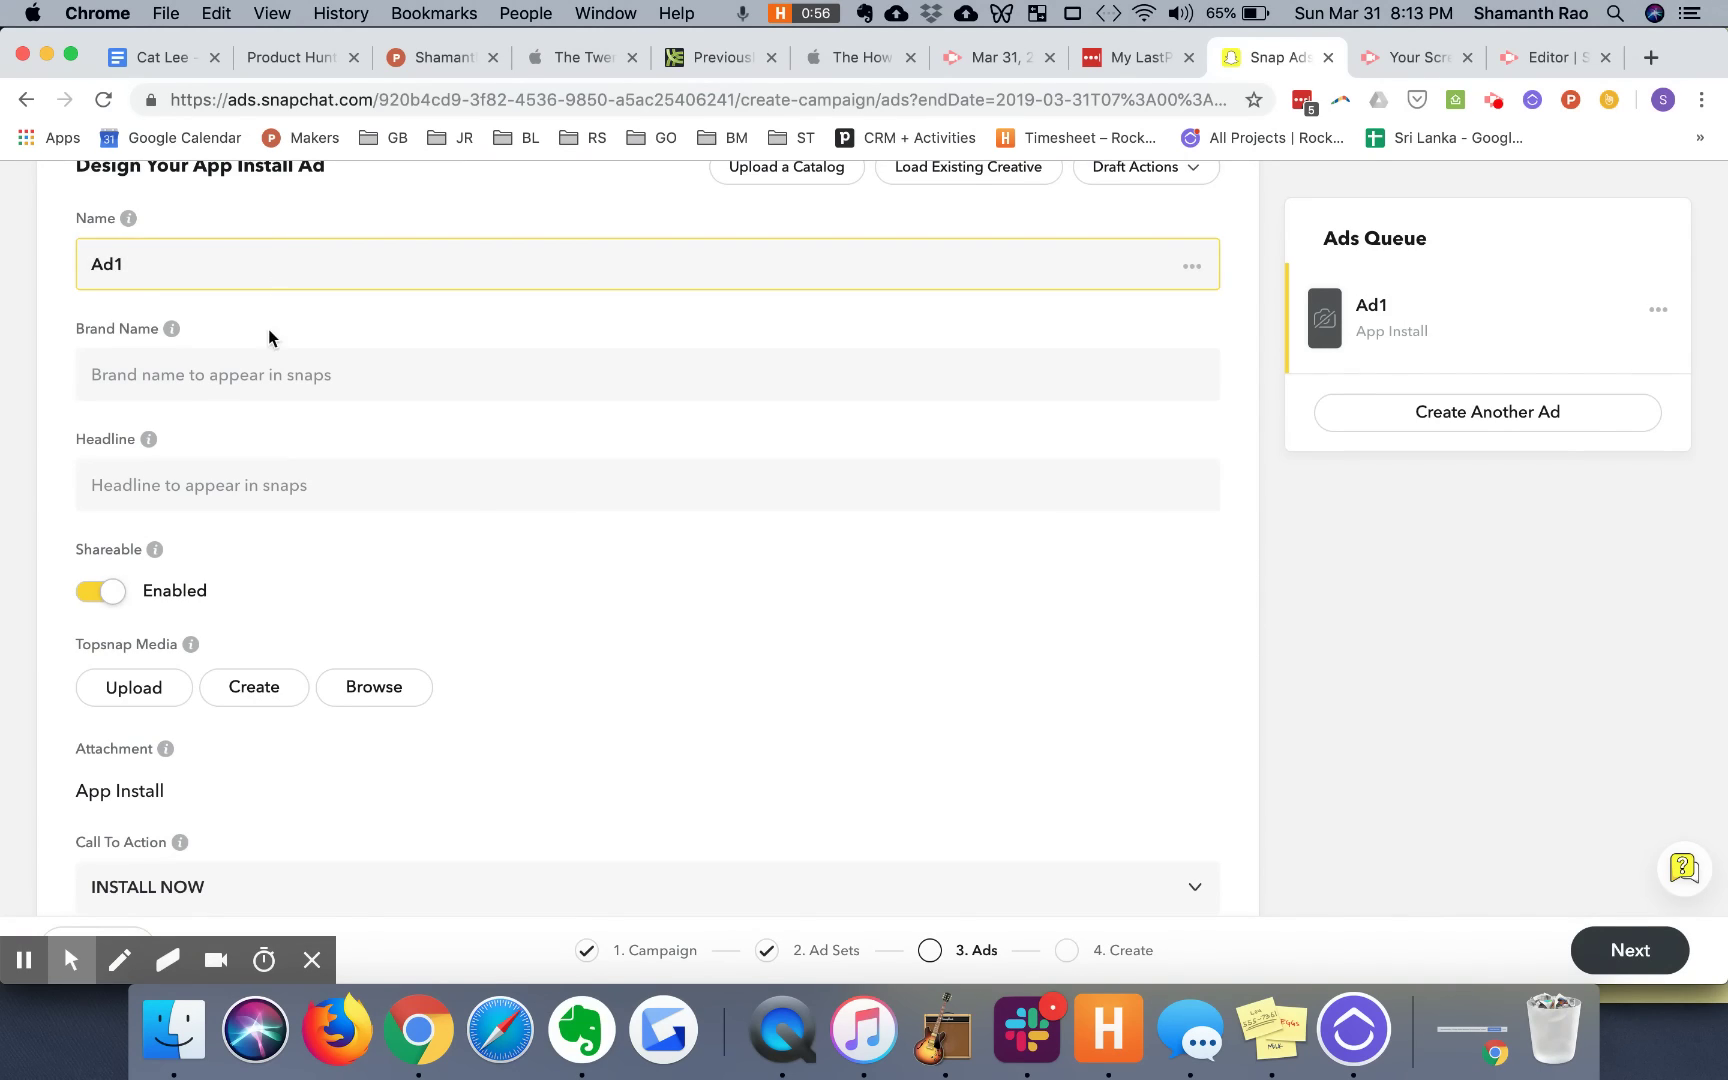
Step: Fill Ad1's brand name TestApp and headline TestHeadline from saved entries, then start the media upload
left_click(262, 380)
left_click(146, 432)
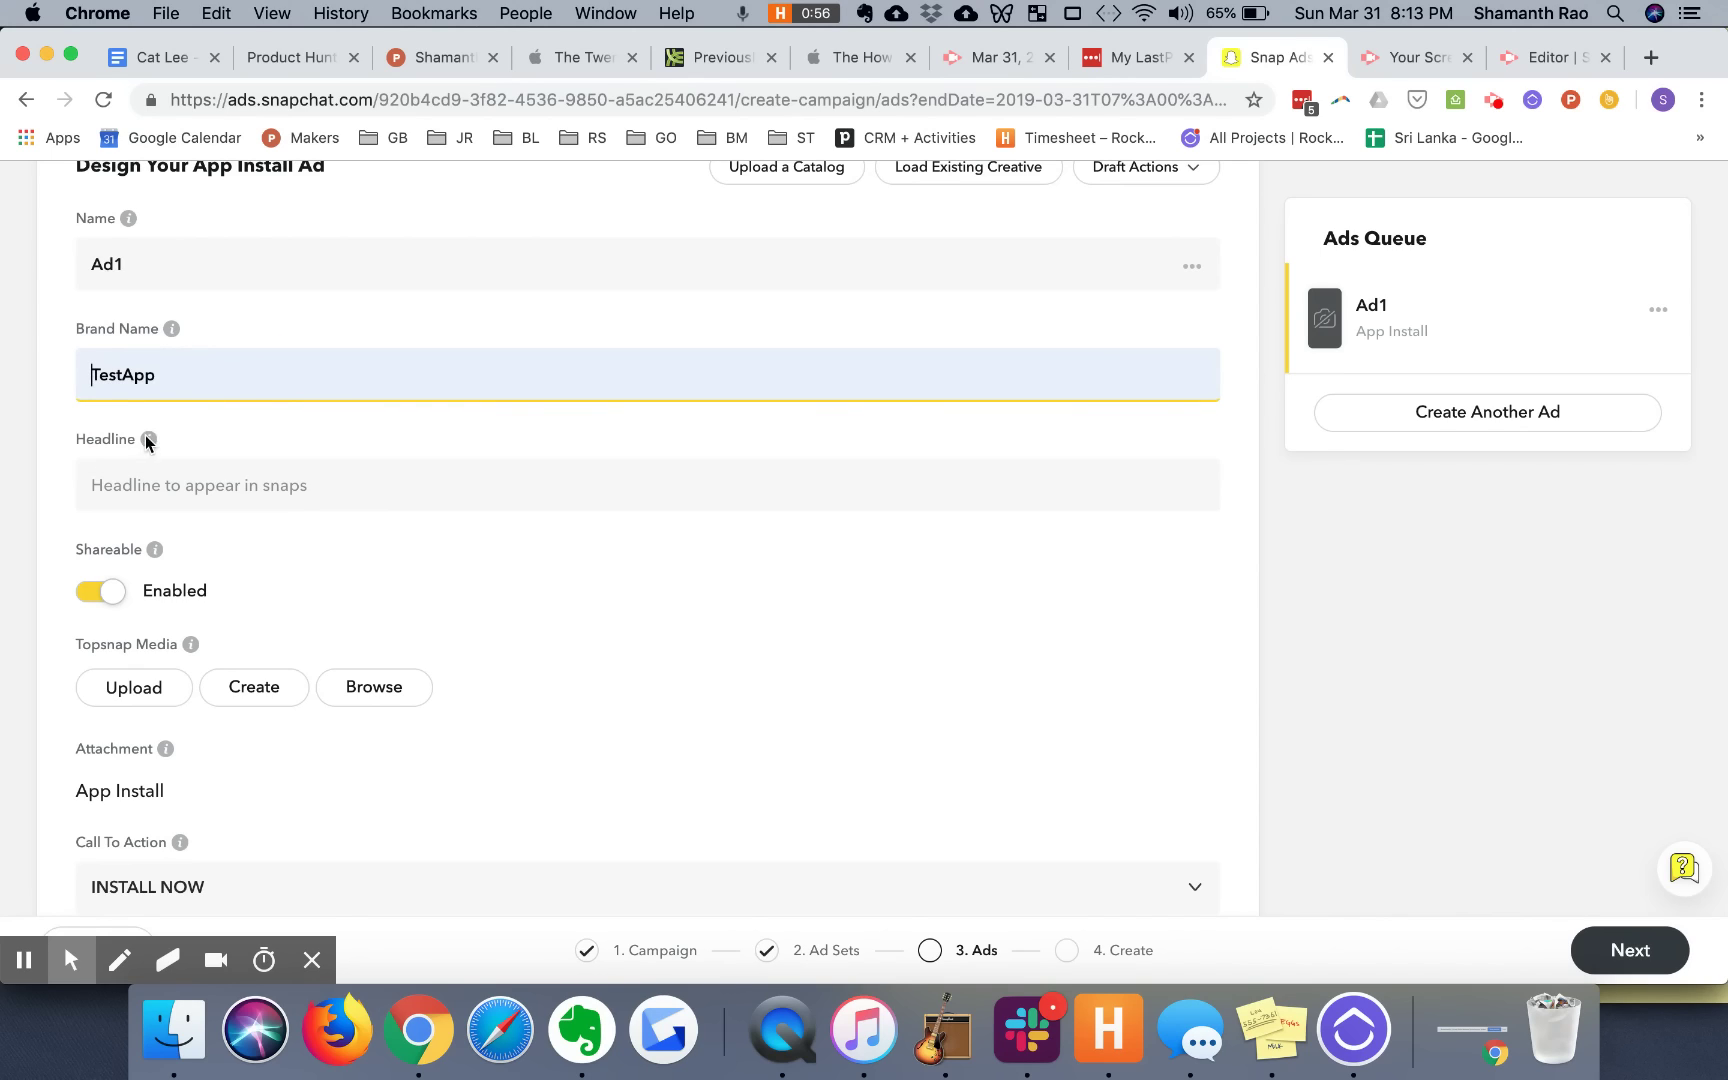
left_click(177, 486)
left_click(177, 590)
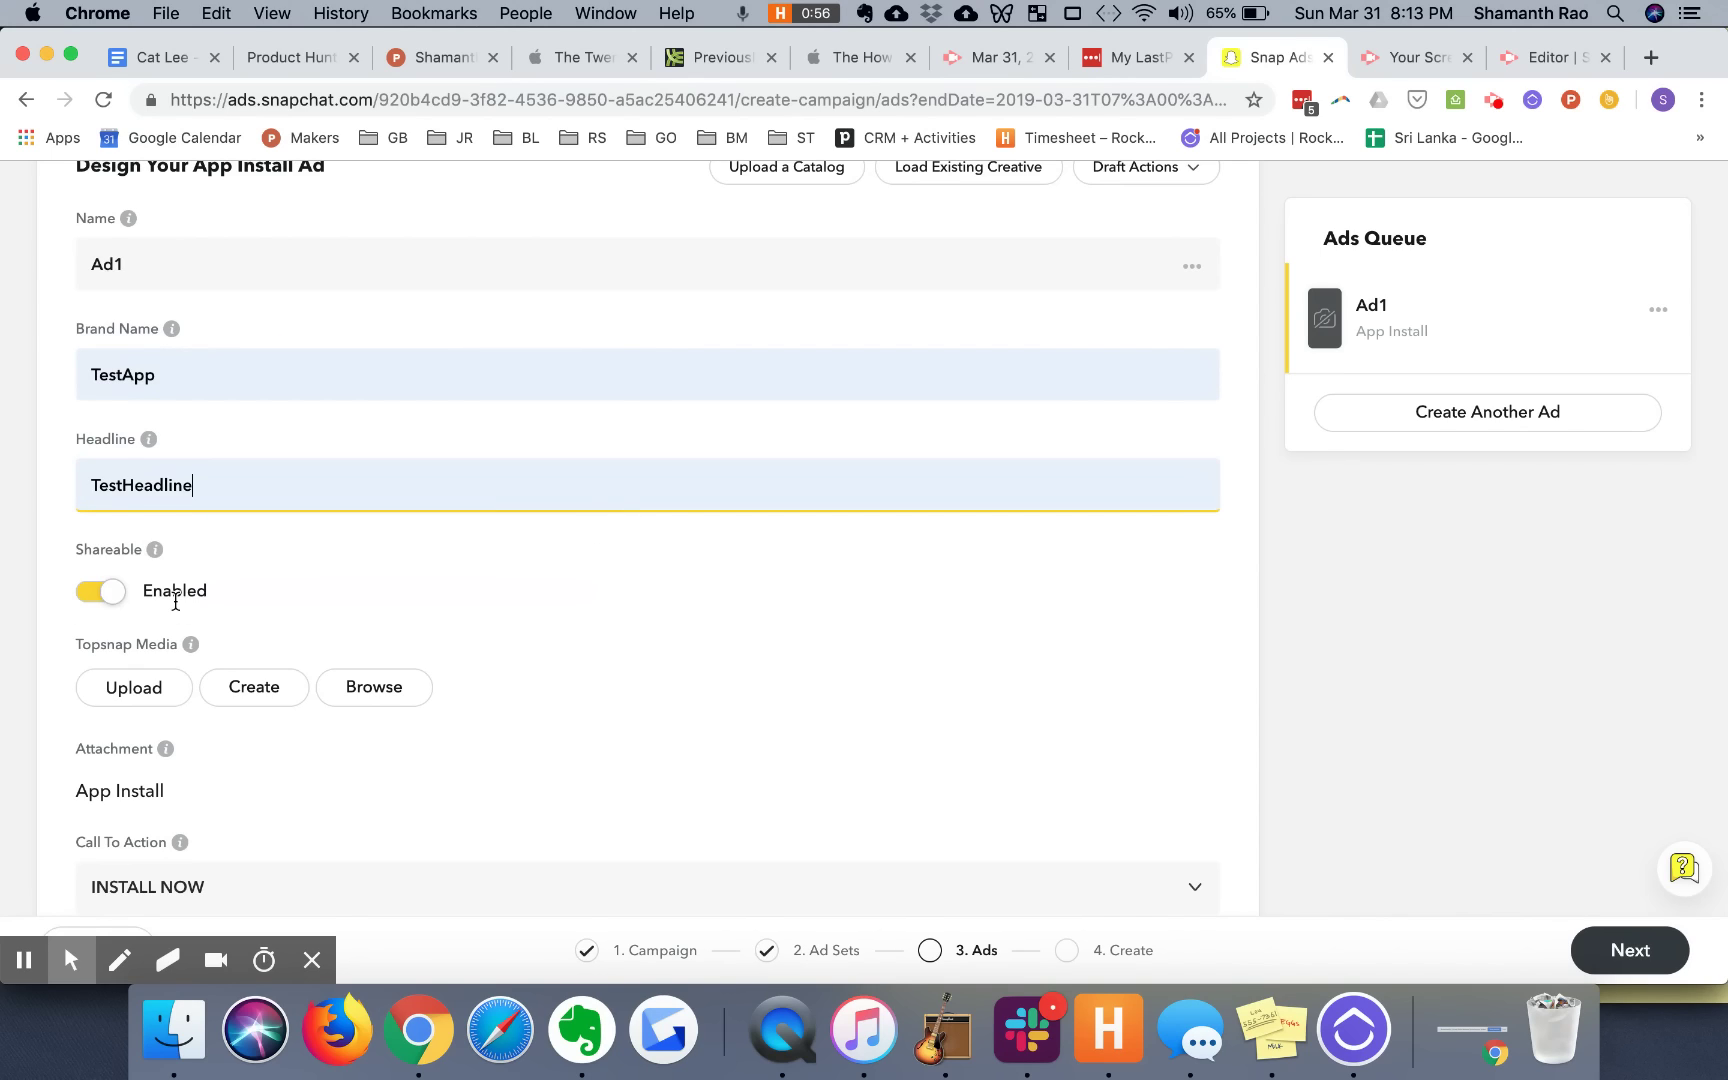
scroll(531, 711, "down", 5)
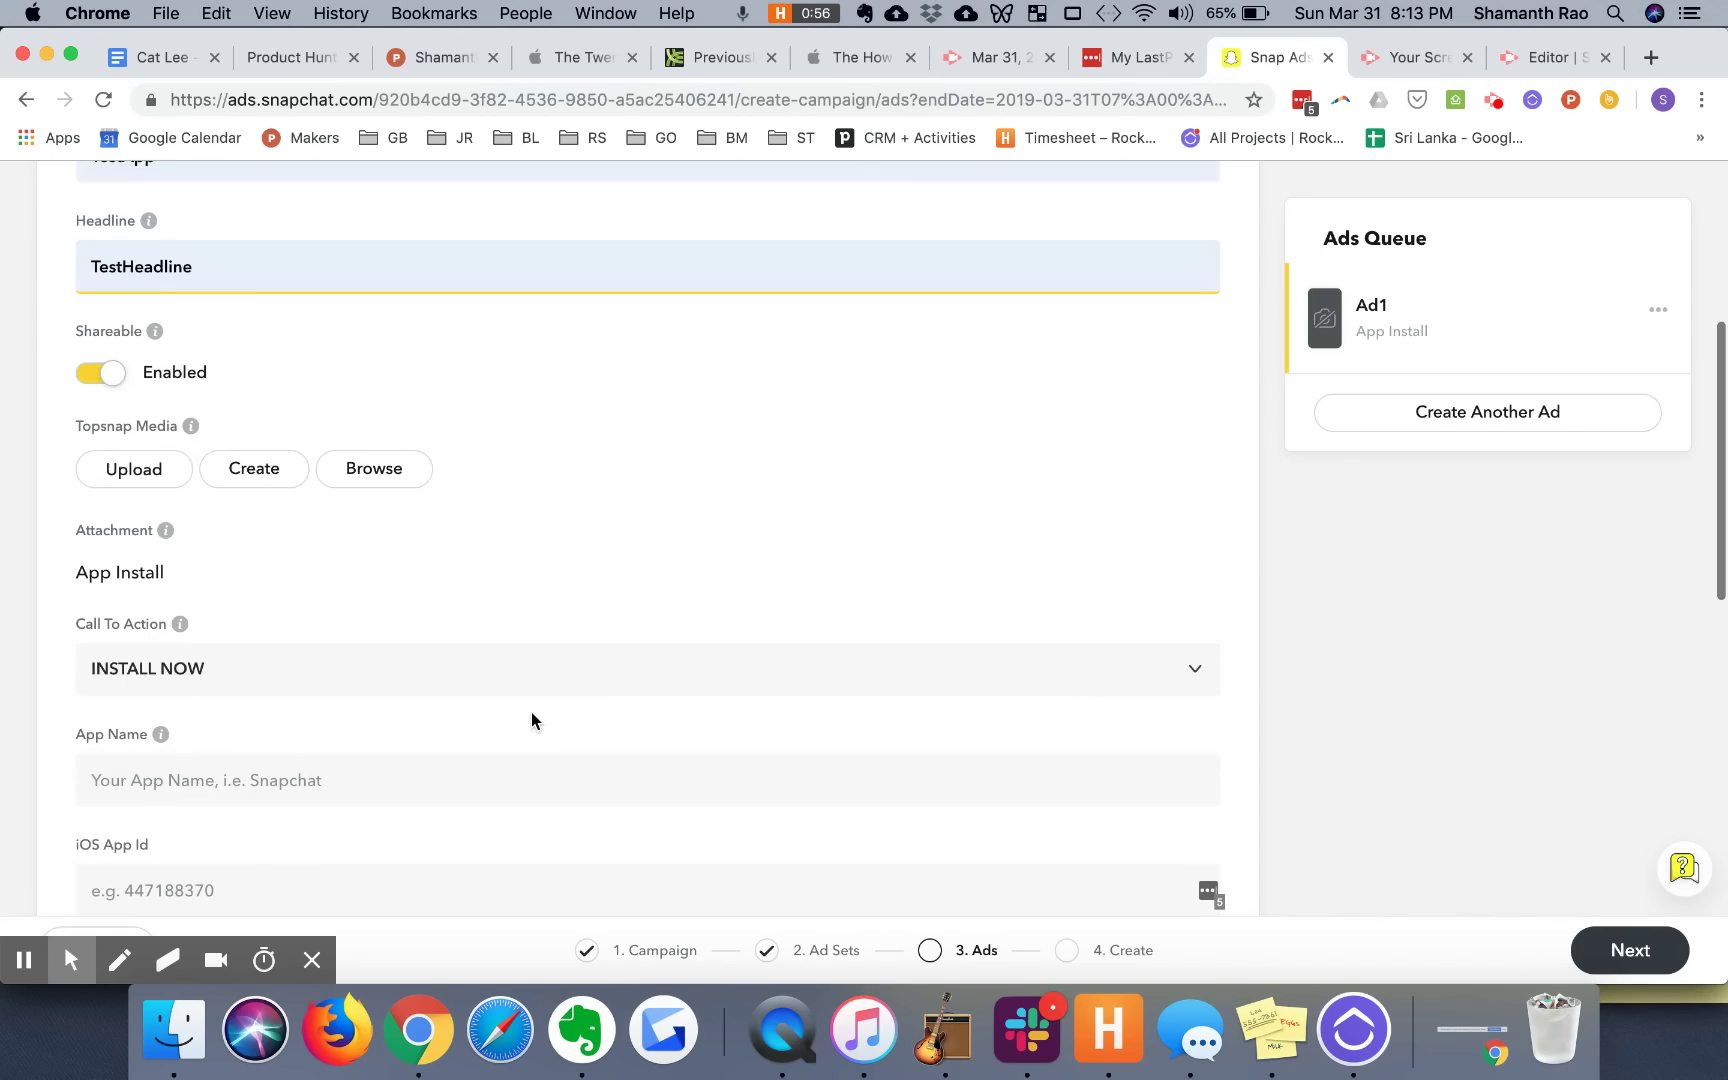
left_click(161, 468)
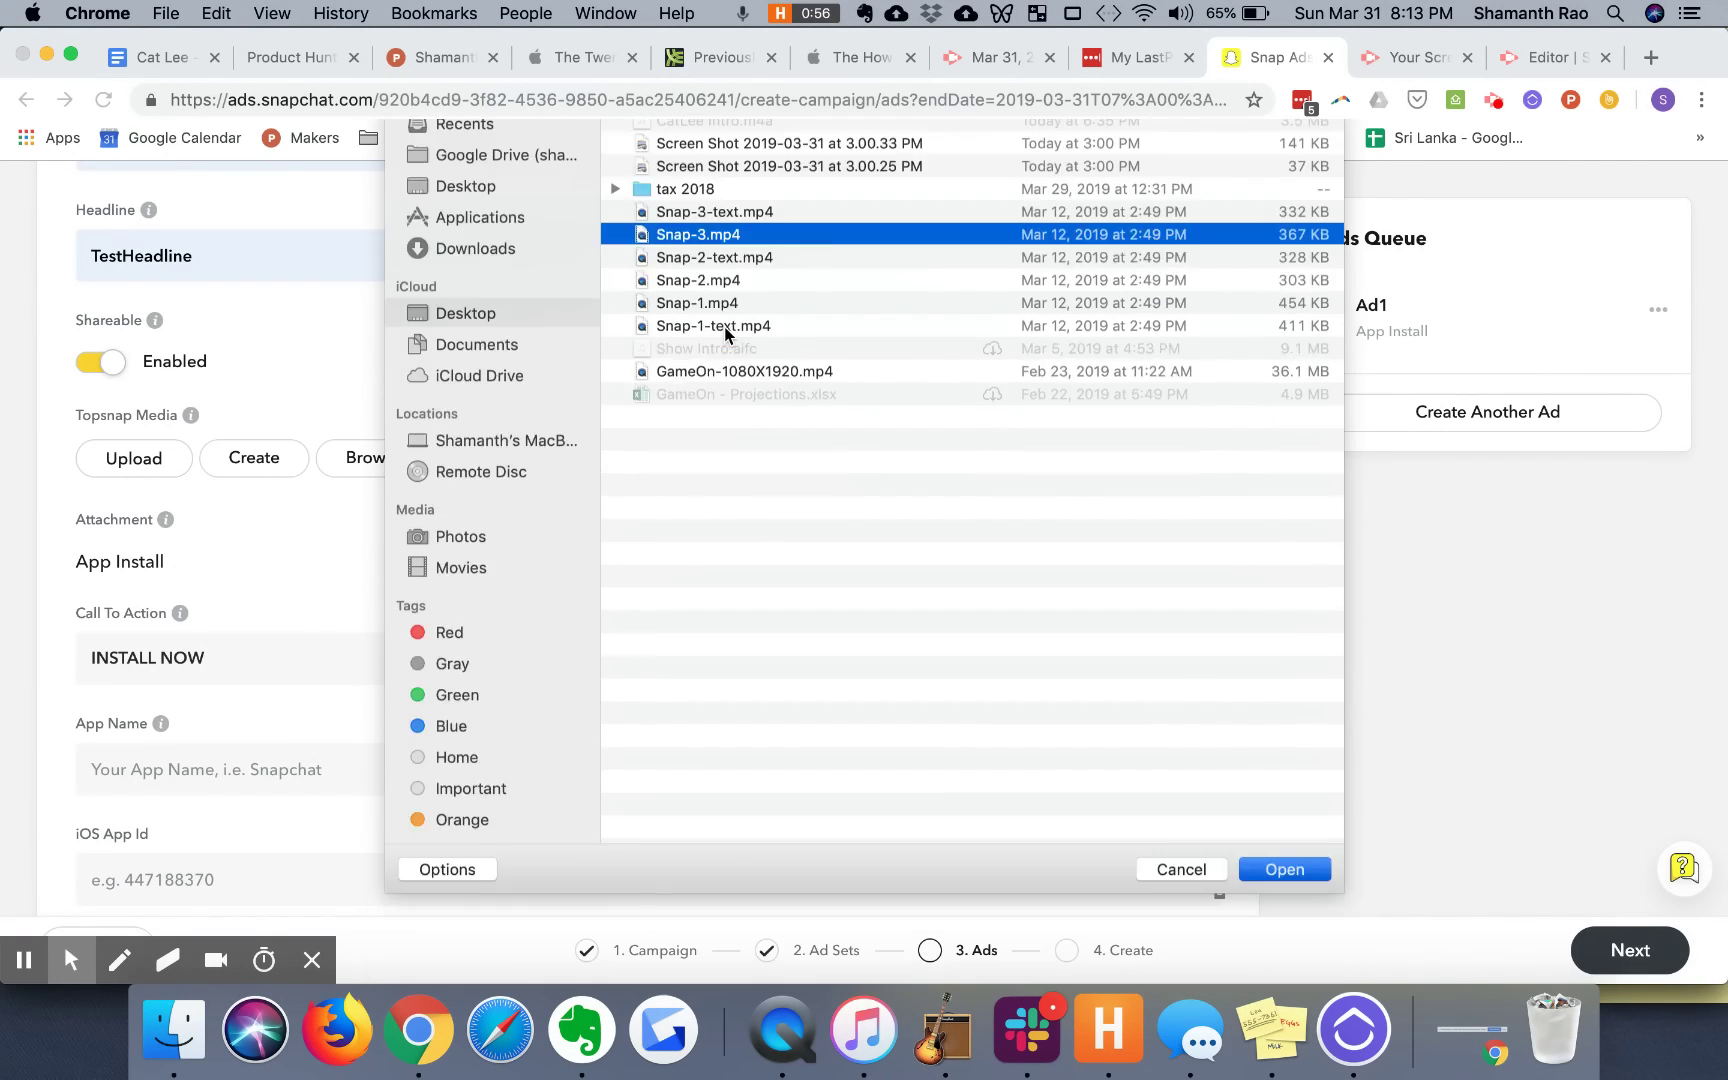
Step: Dismiss the file picker and set Ad1's app name to TestApp
key("Escape")
scroll(639, 598, "down", 4)
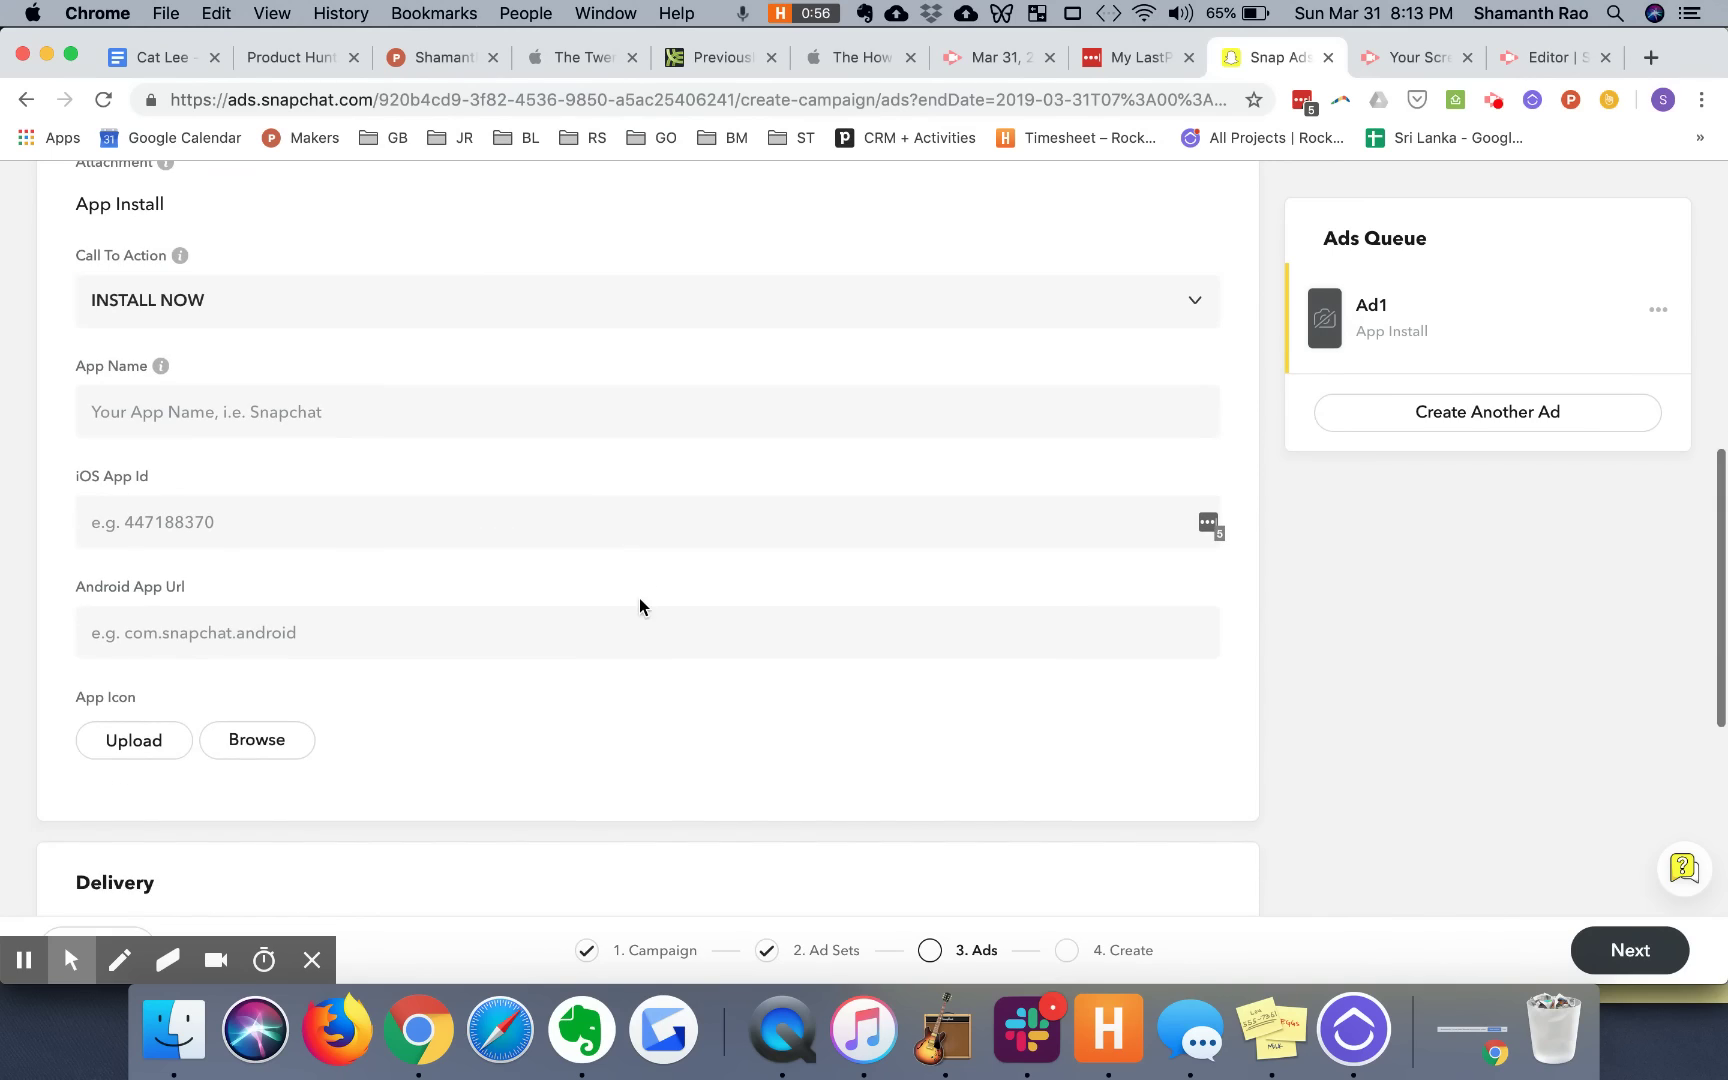
left_click(521, 407)
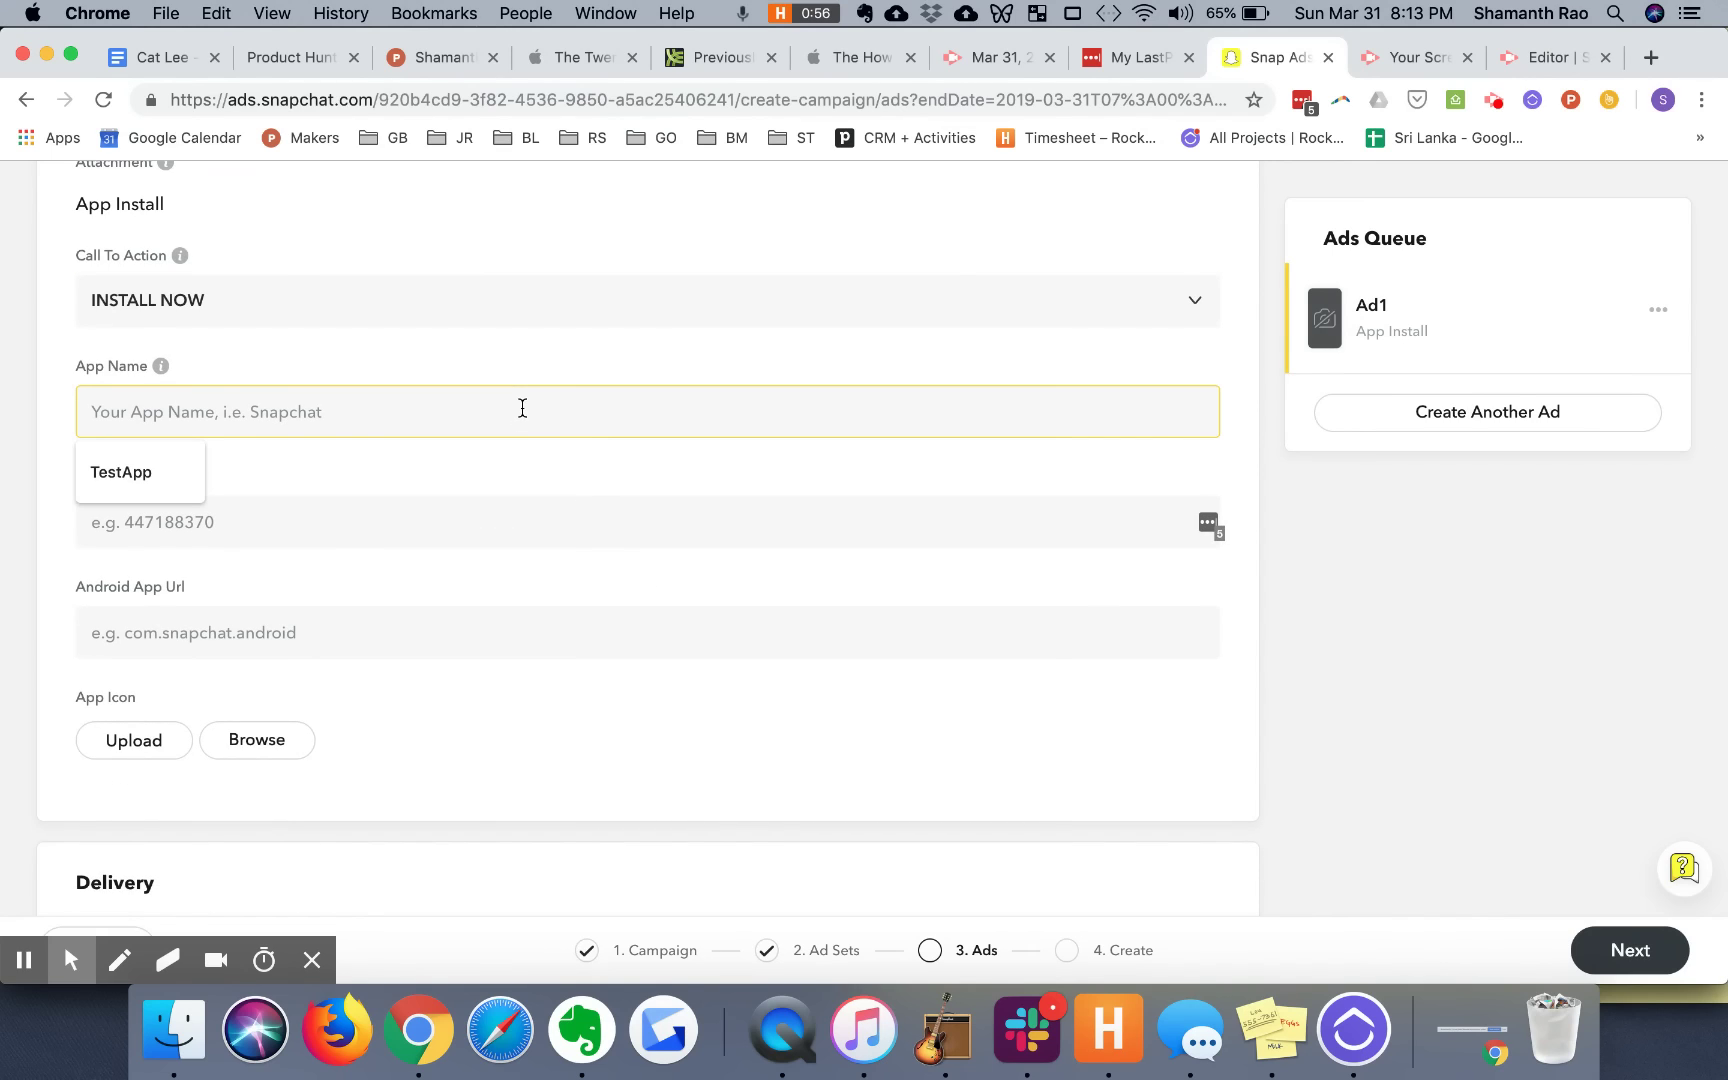
left_click(104, 474)
Step: Enter iOS App Id 1112211 and Android App Url com.gameonandroid.gameon
left_click(186, 531)
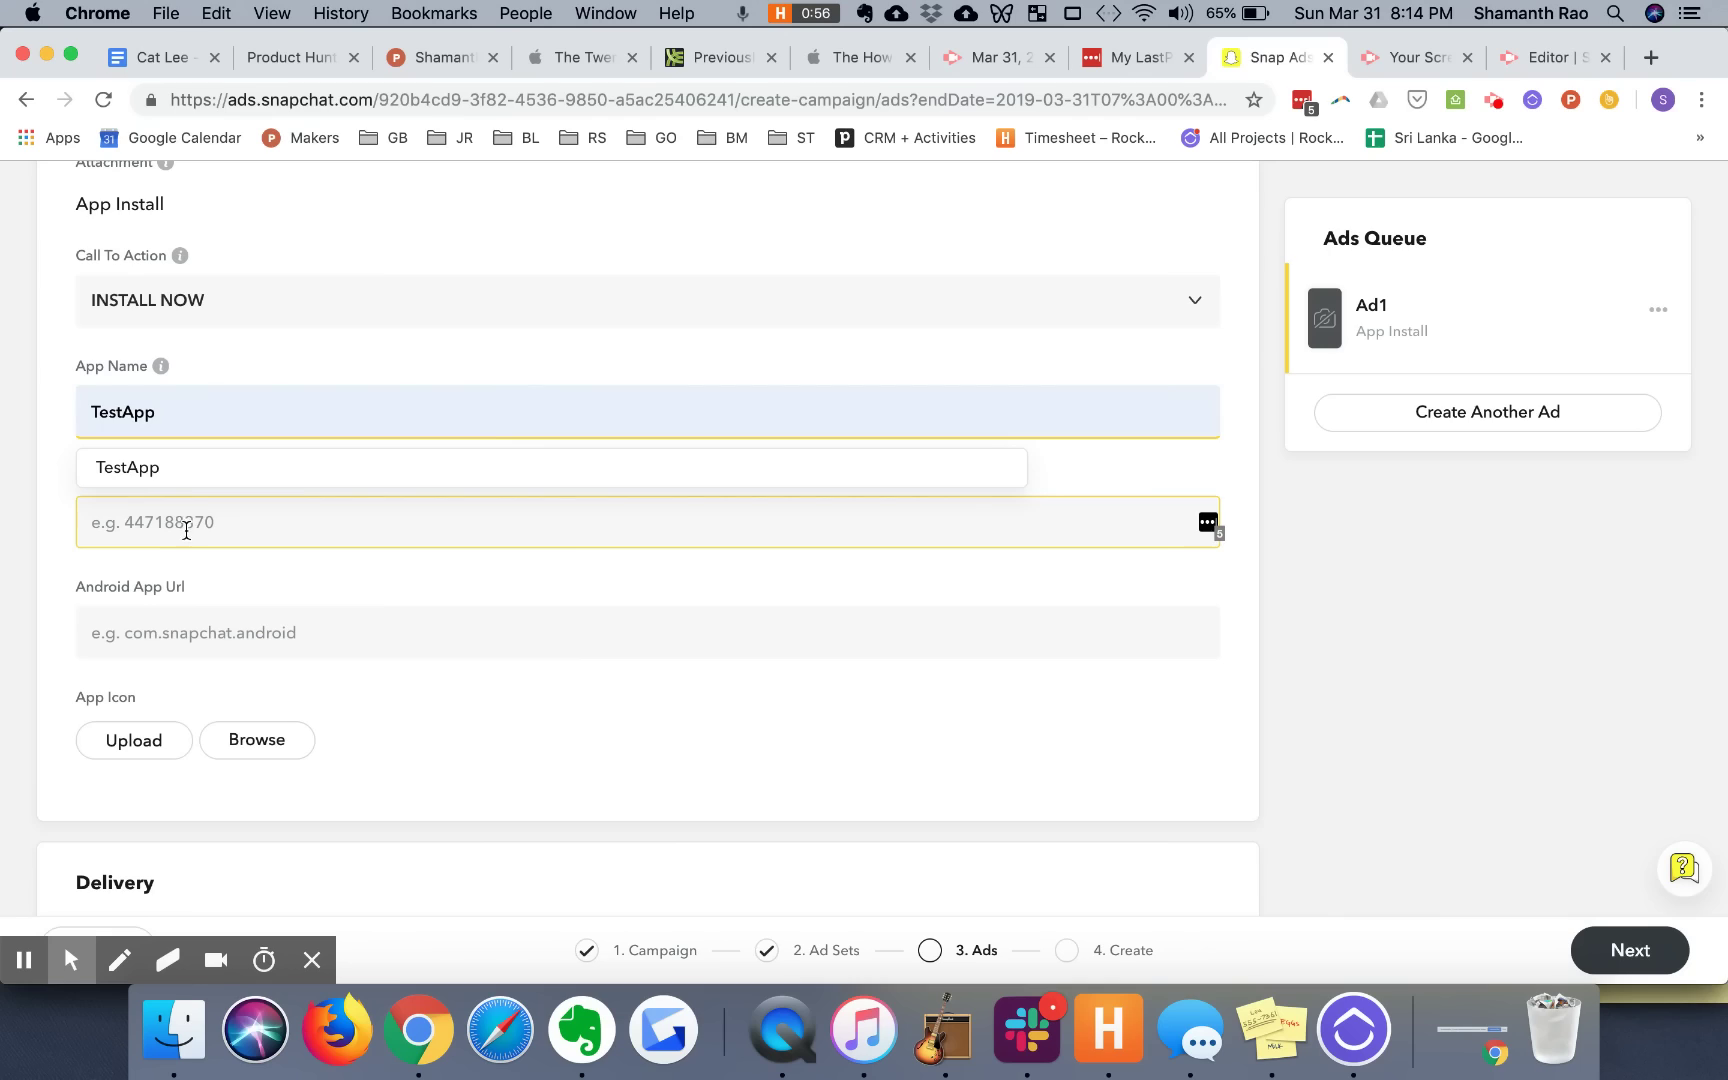
left_click(189, 533)
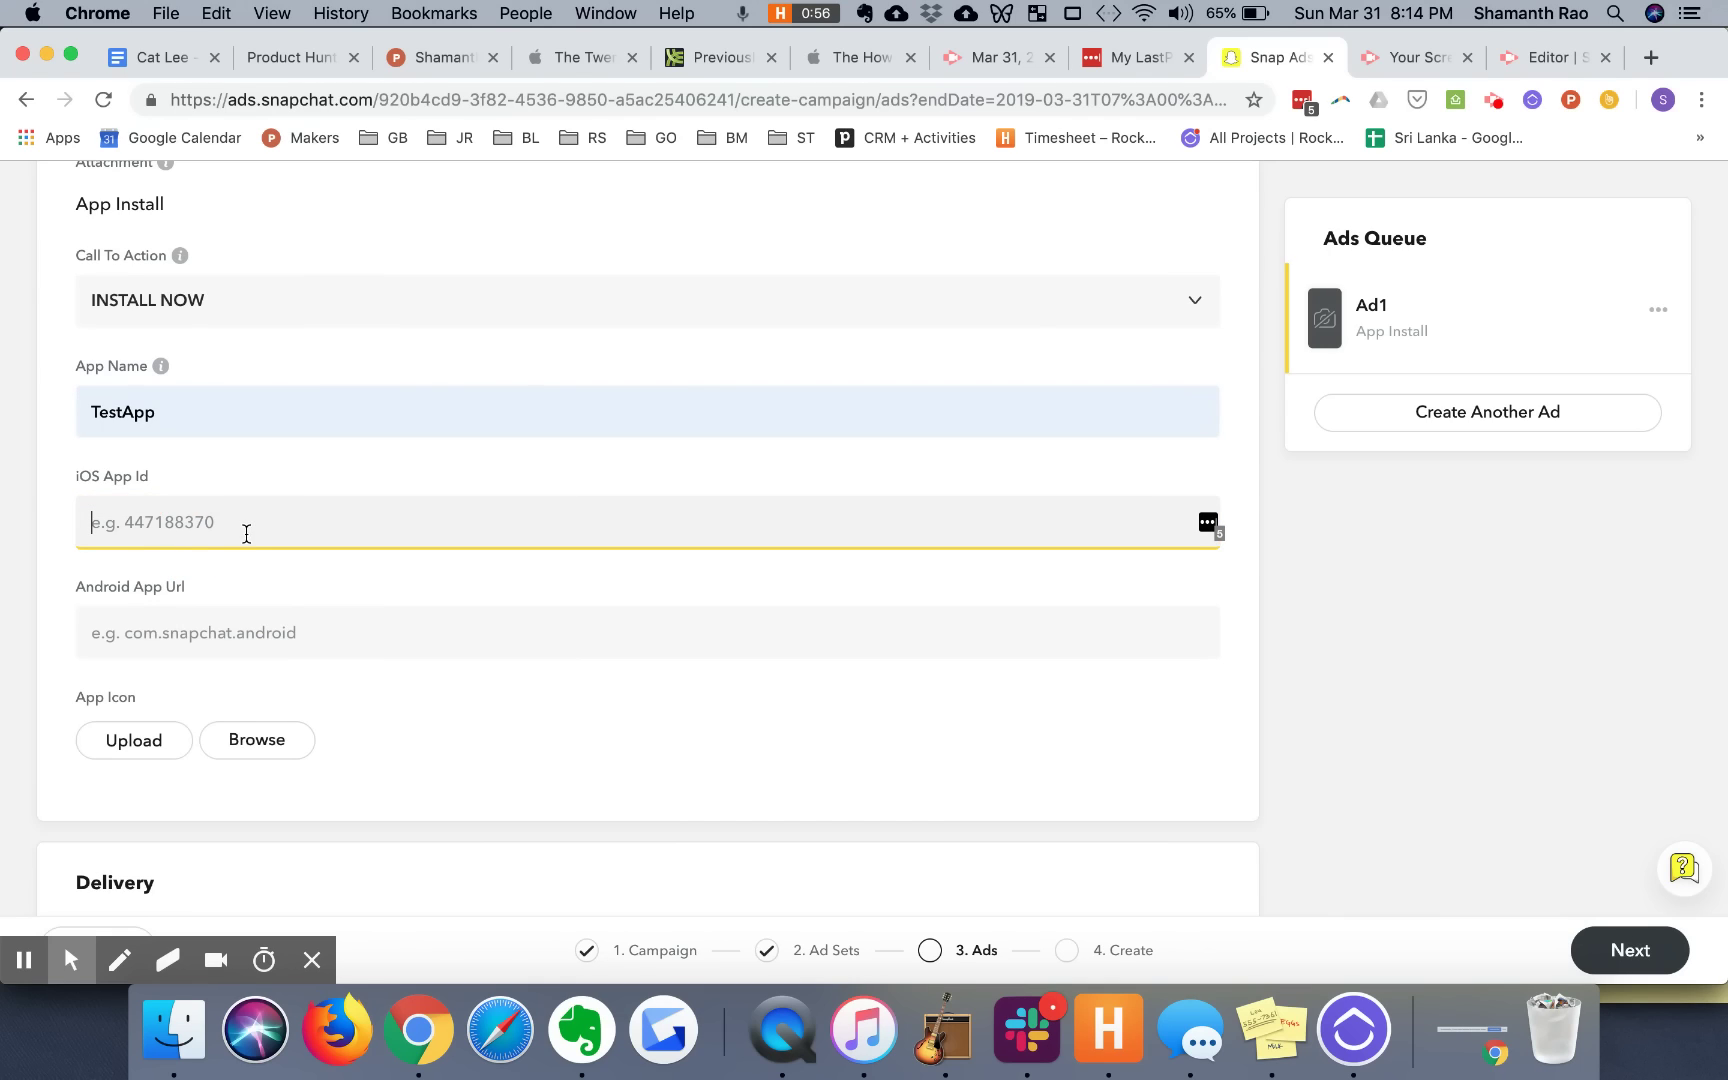
type("1")
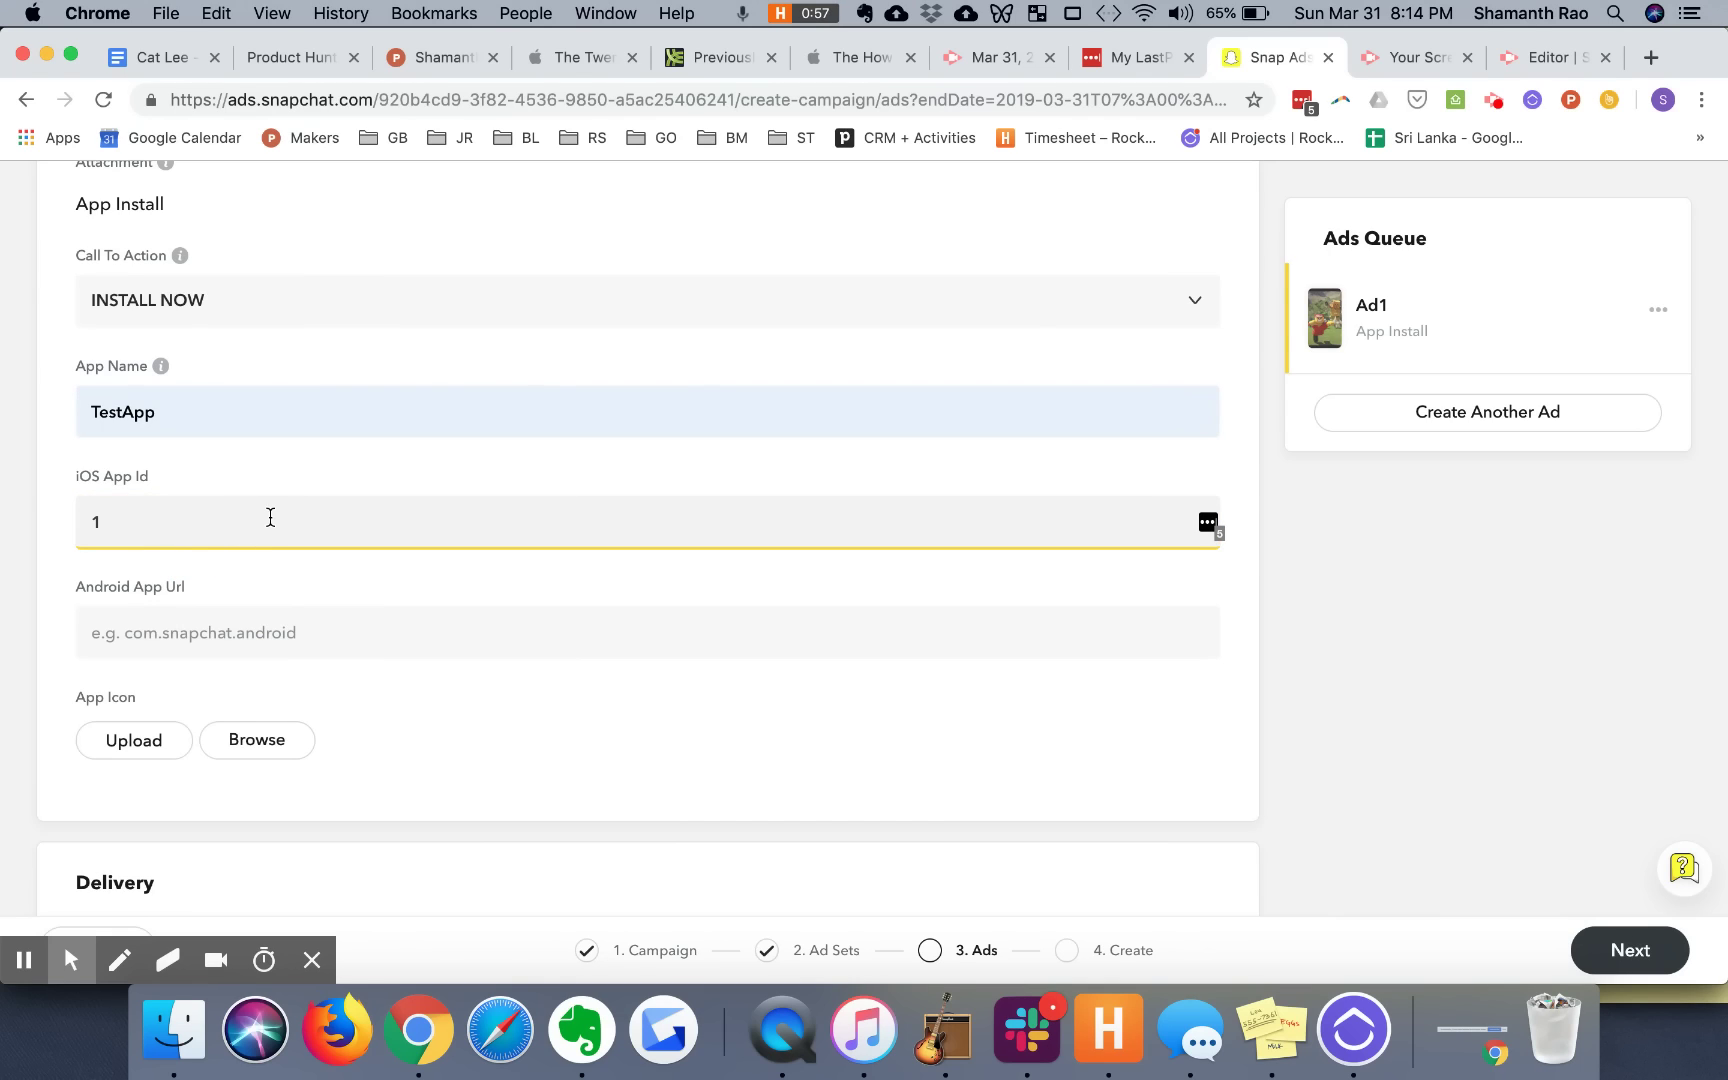
type("112211")
left_click(240, 643)
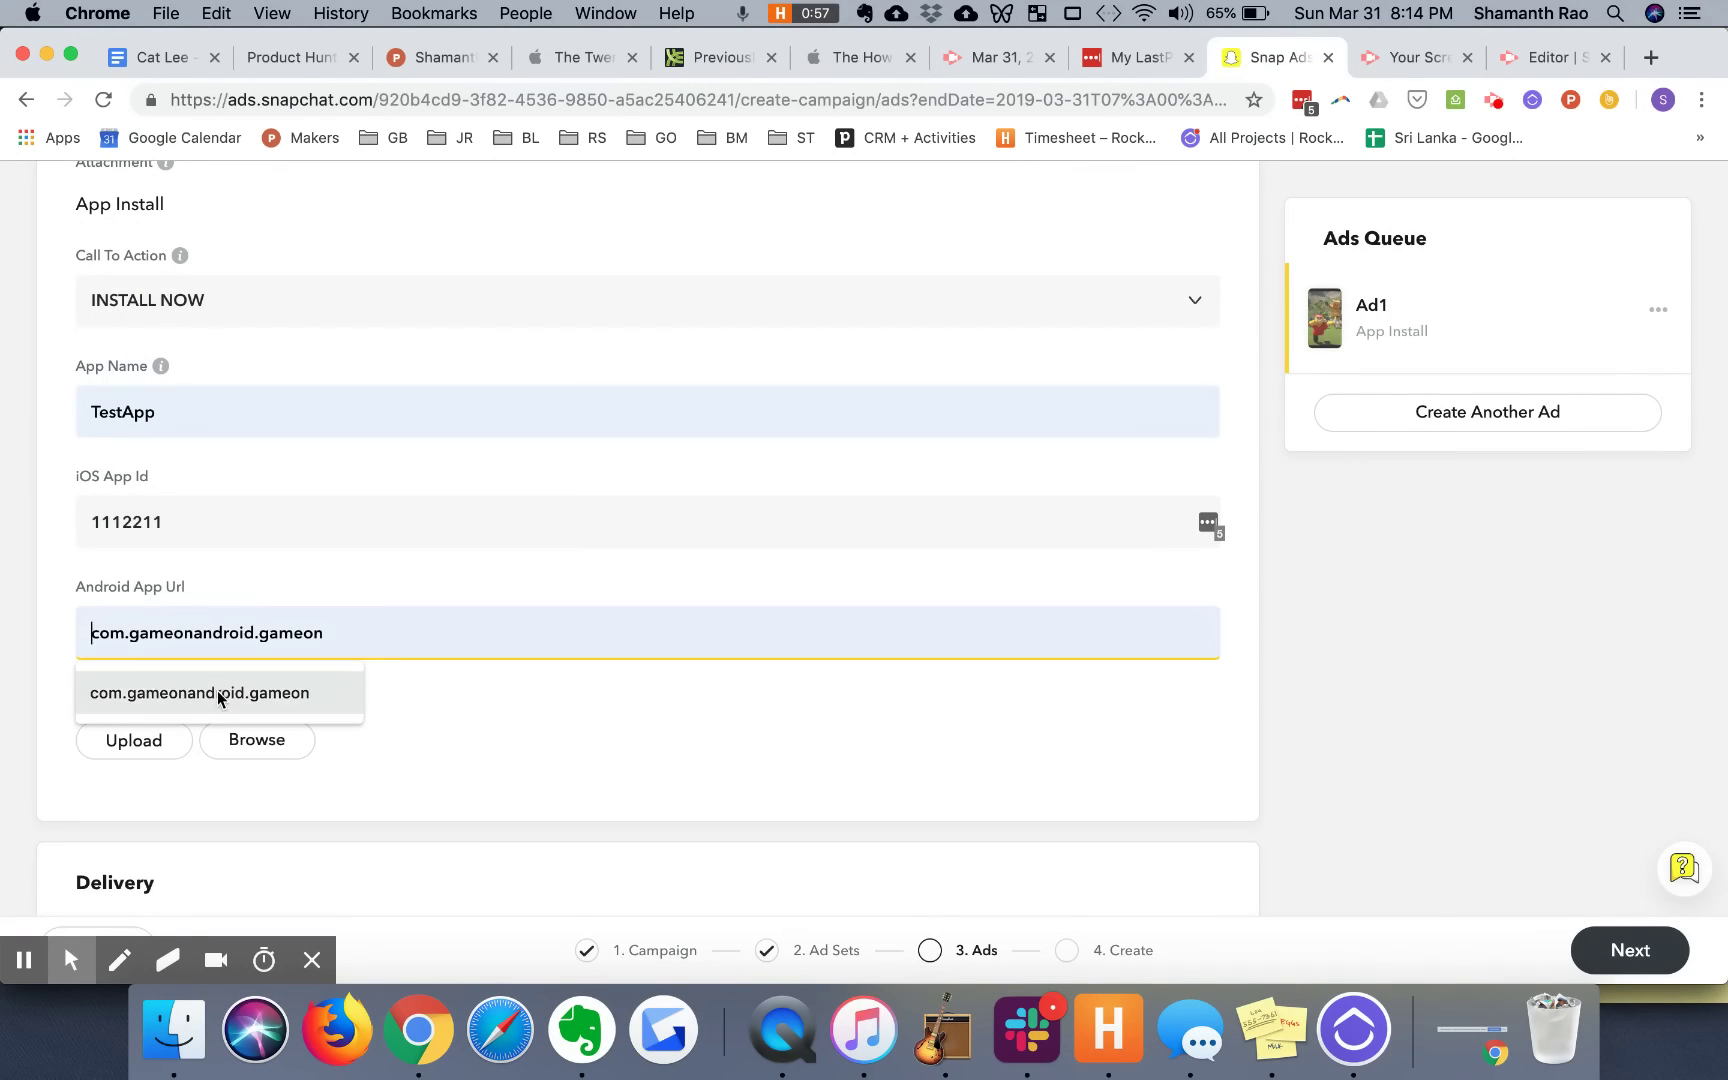
left_click(217, 690)
scroll(505, 801, "down", 1)
scroll(505, 801, "down", 5)
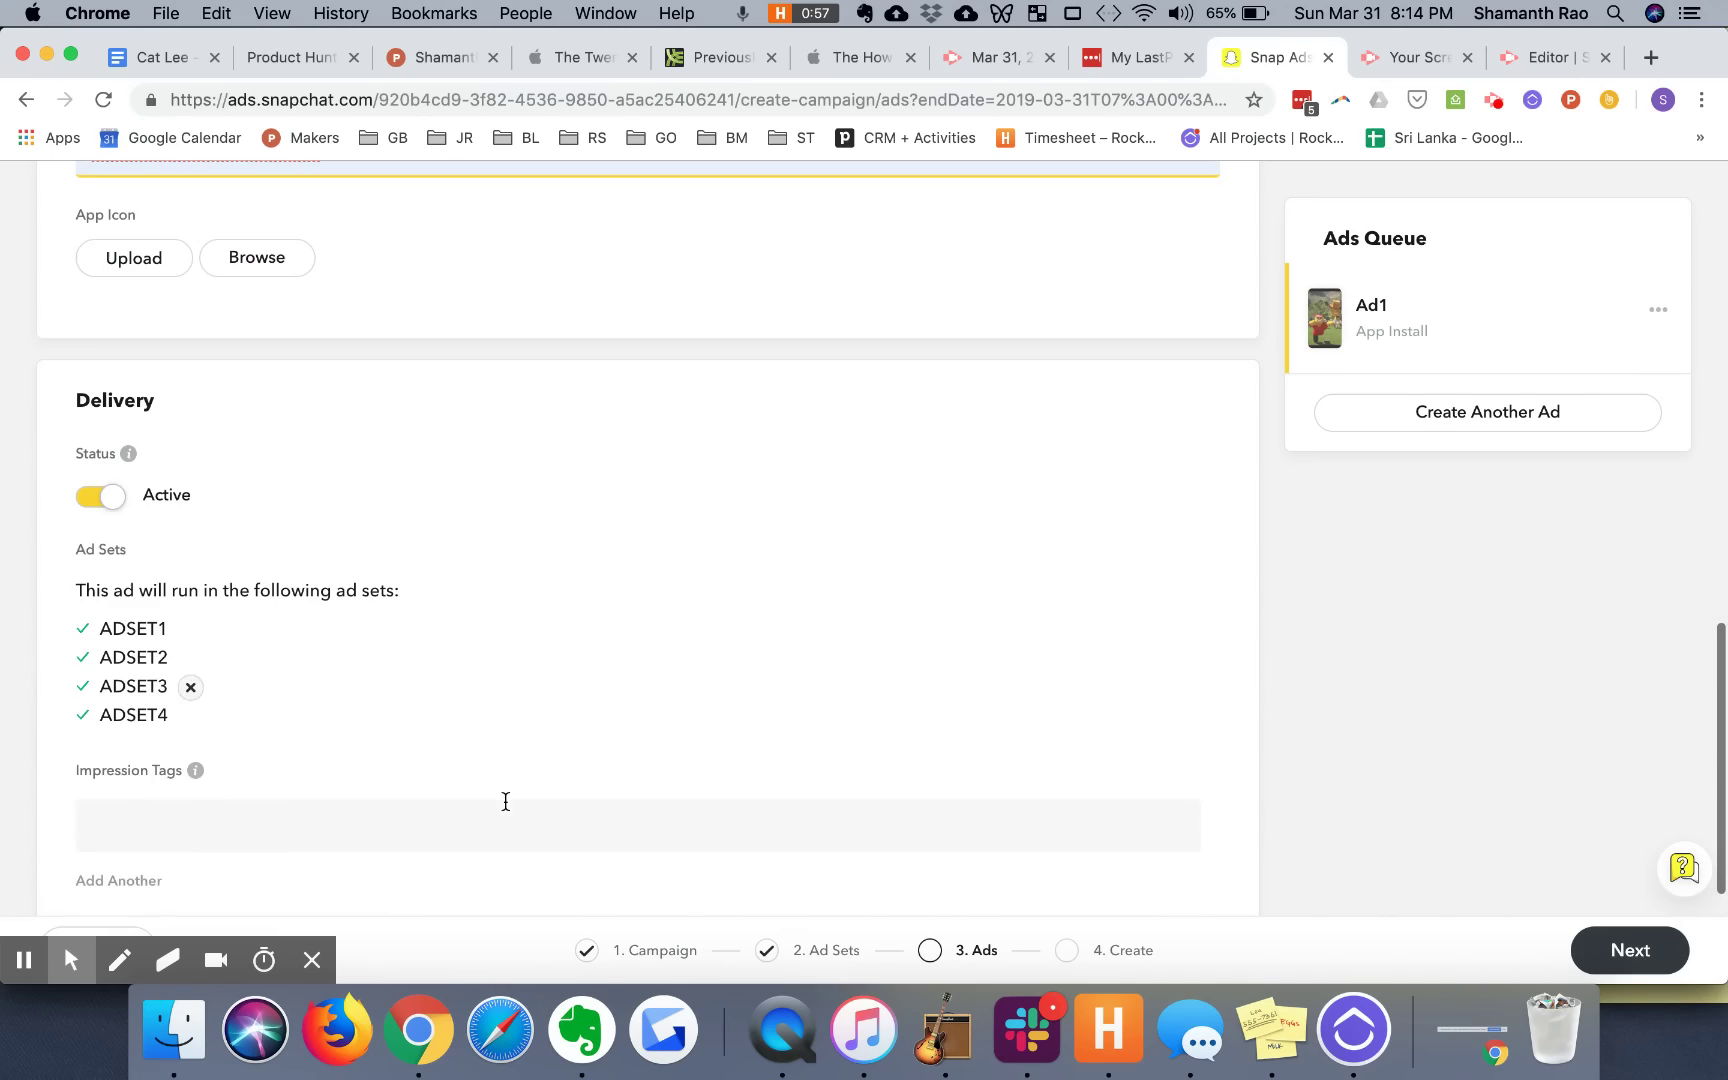
Step: Upload the Icon Game On image, found by searching 'icon' across This Mac, as Ad1's app icon
left_click(134, 259)
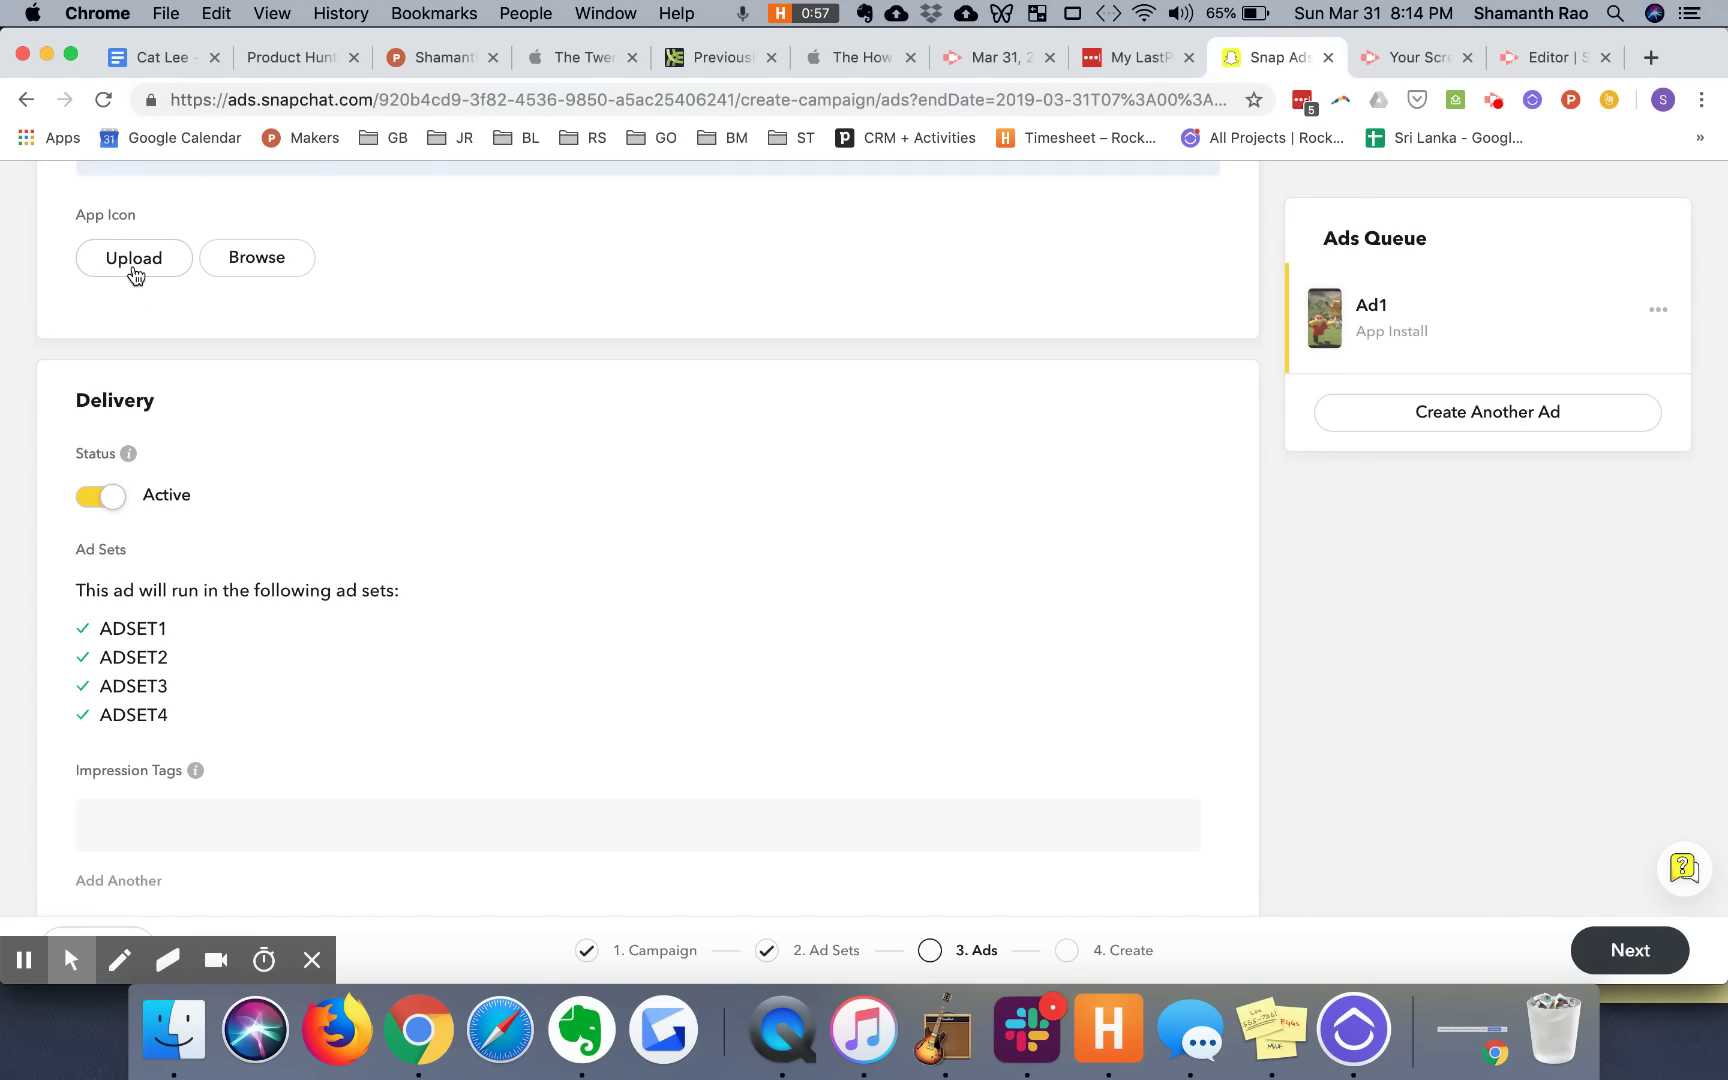
left_click(1247, 144)
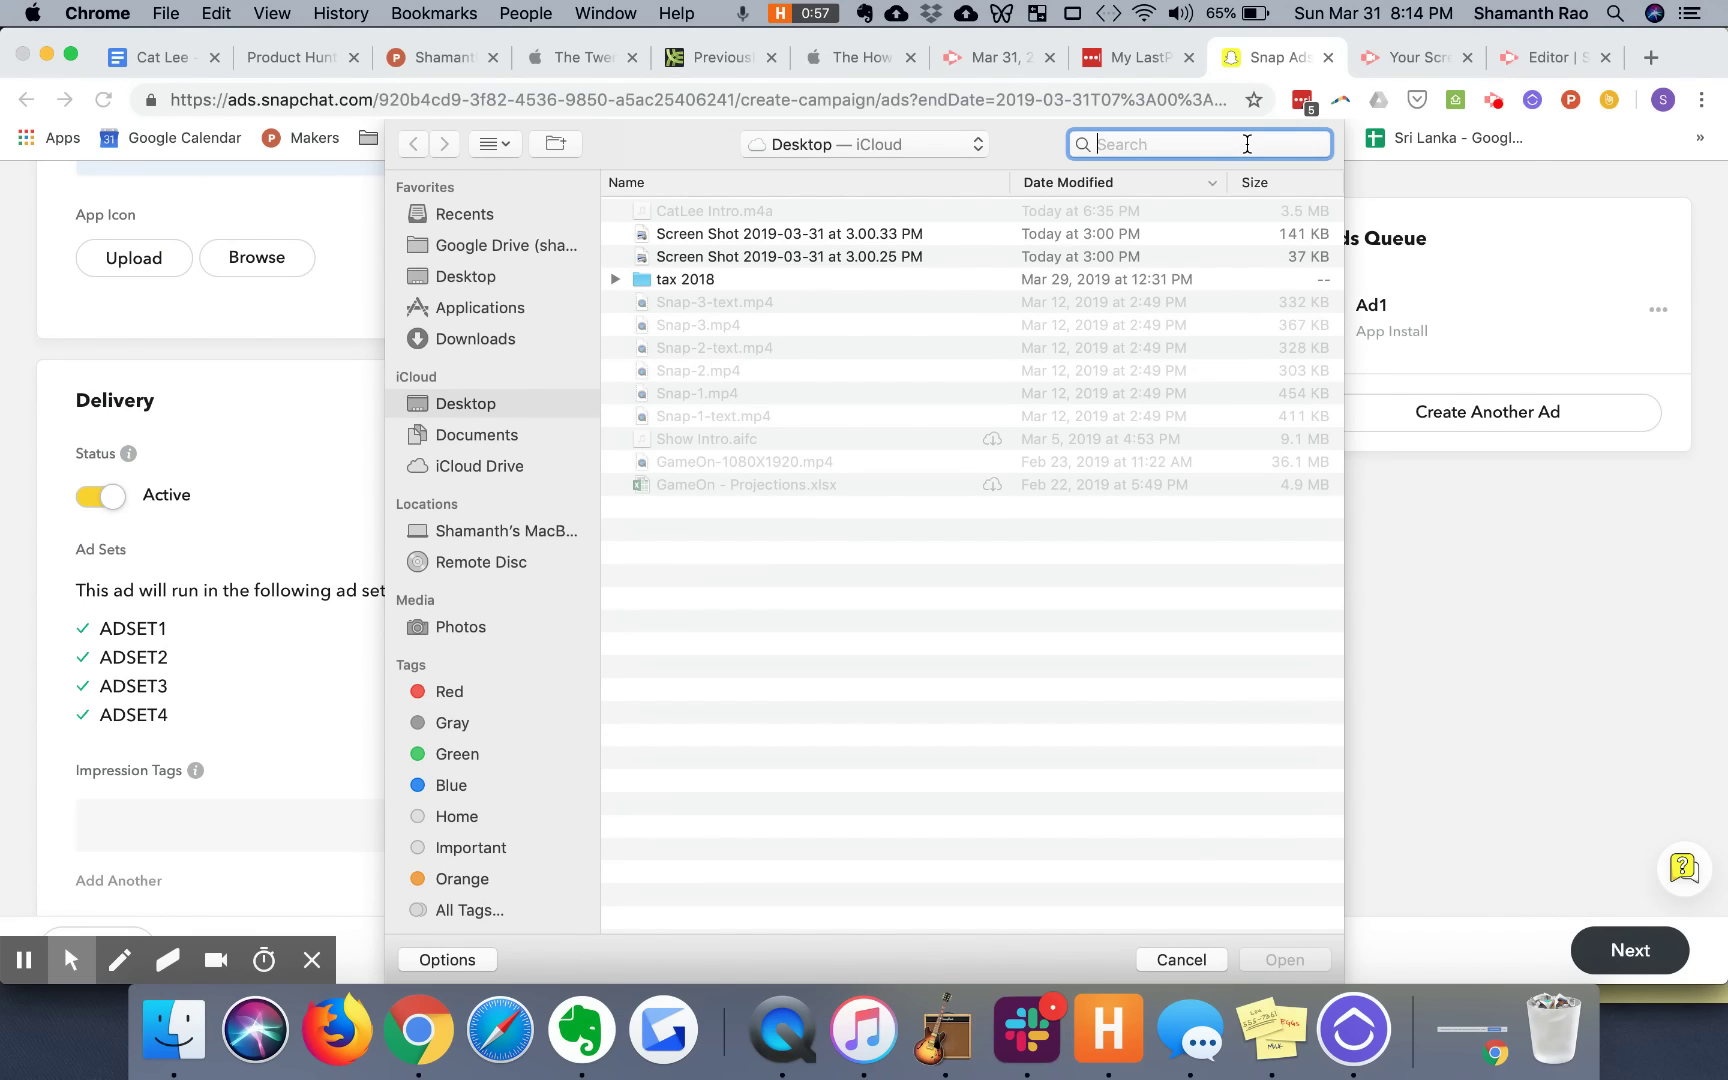
type("icon")
key("Return")
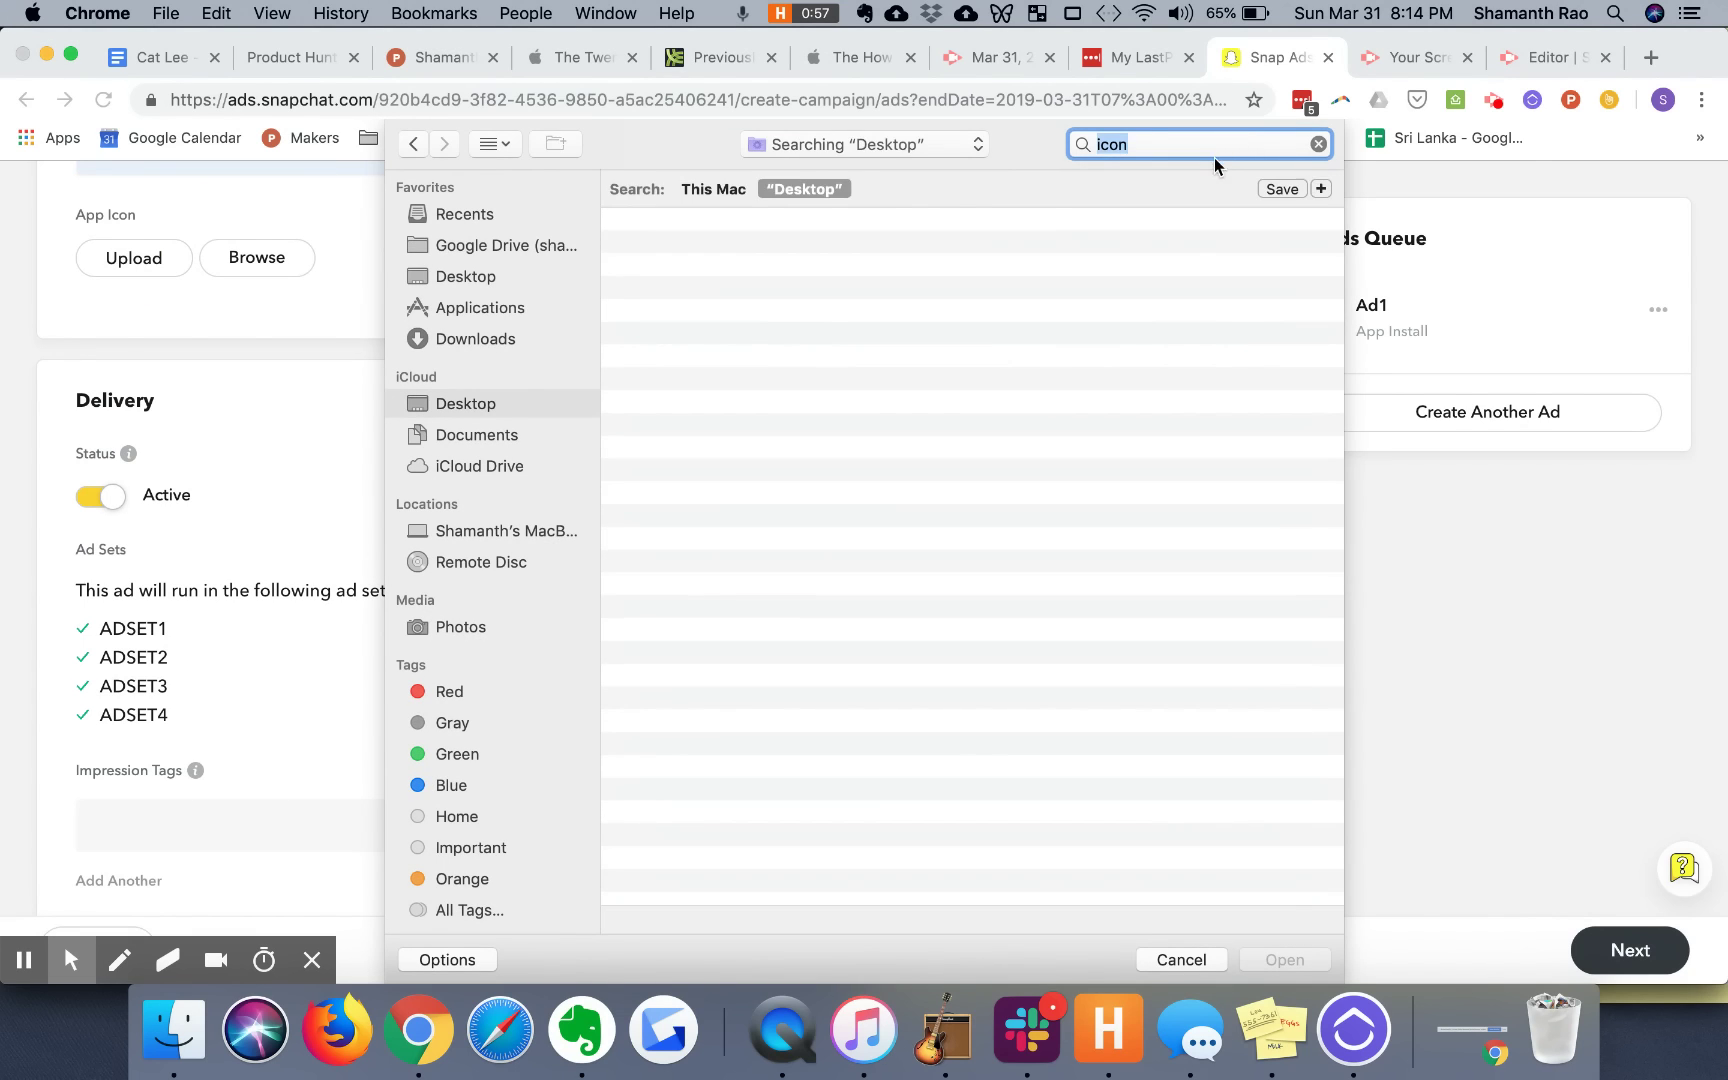
left_click(696, 190)
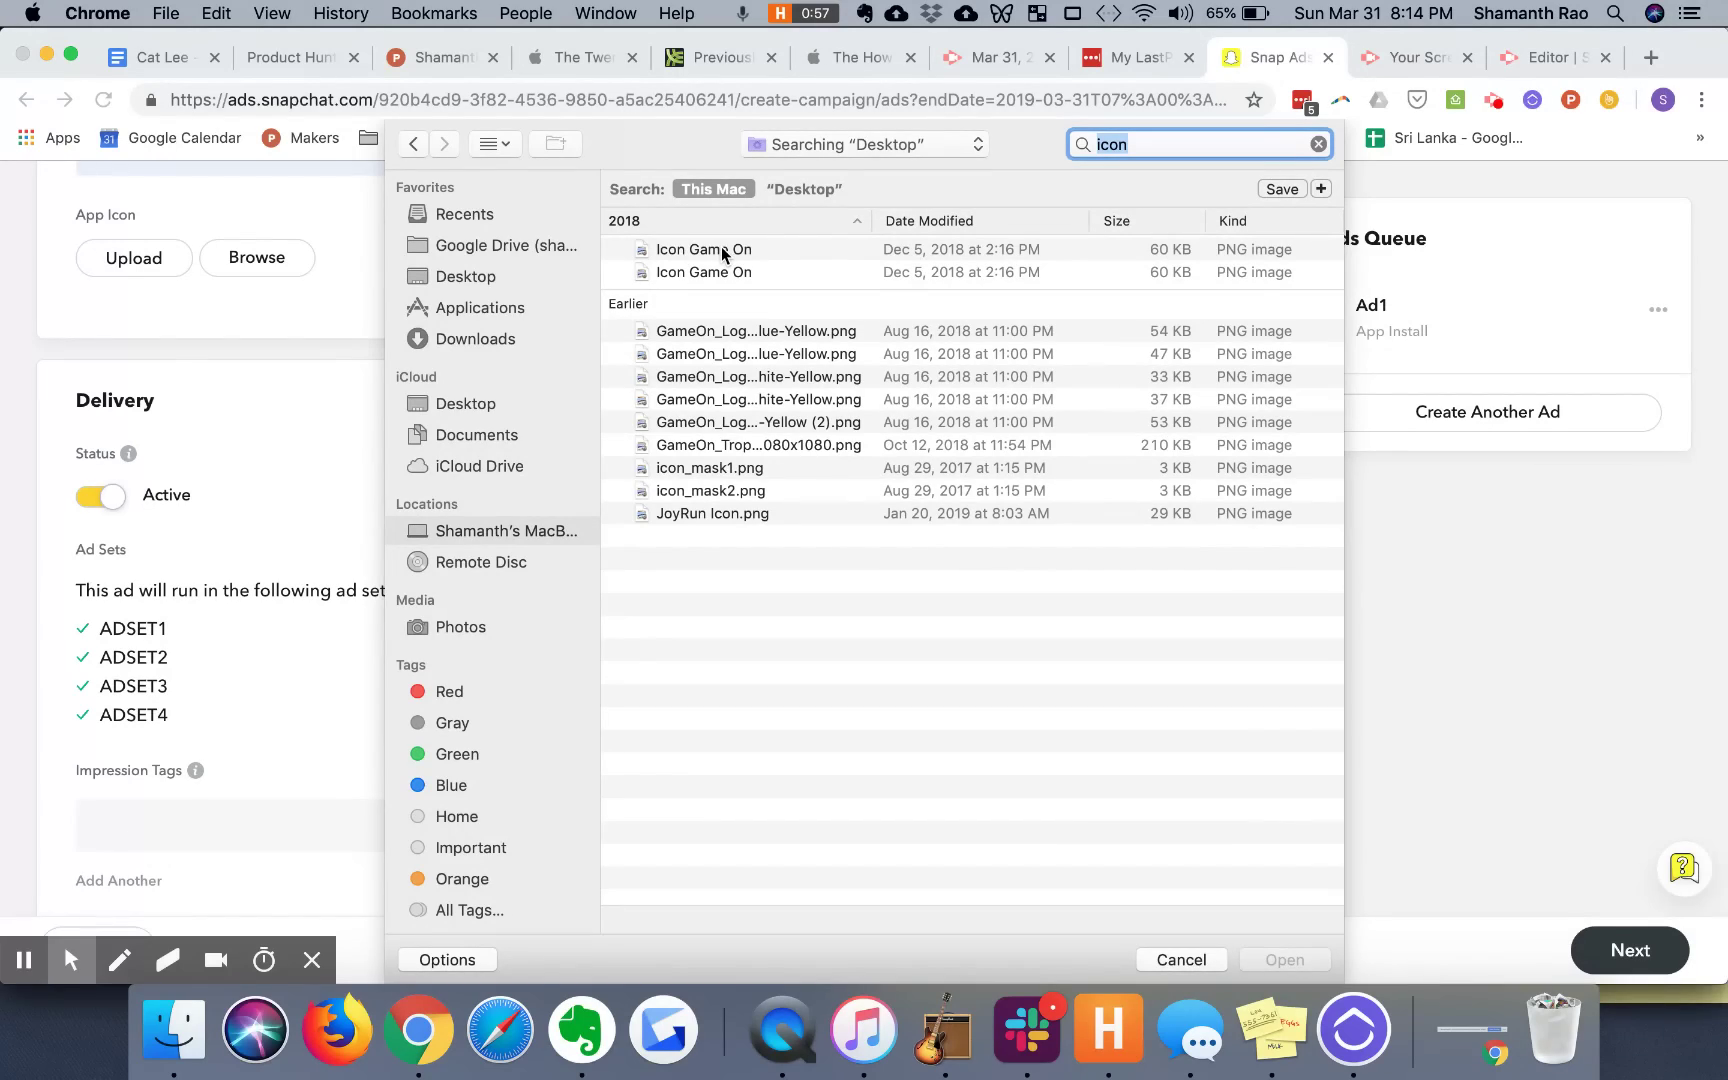
double_click(721, 249)
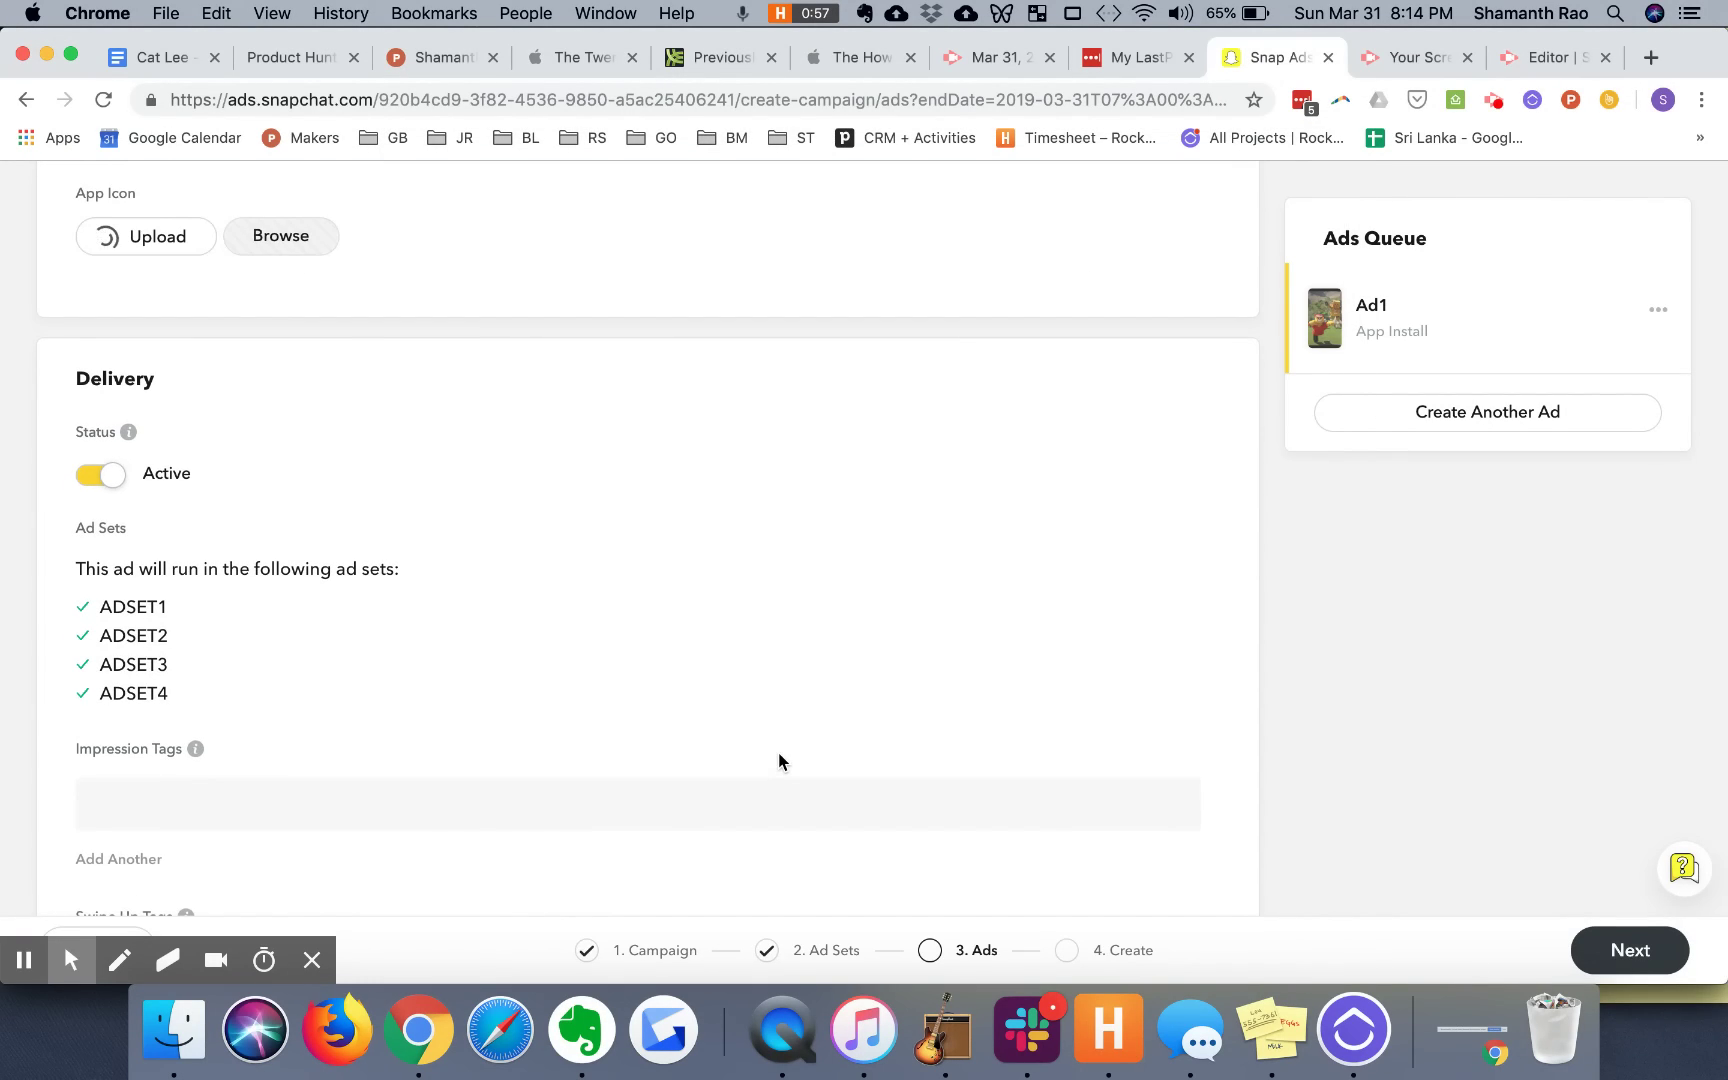
Step: Review Ad1's delivery settings: Active and running in ADSET1 through ADSET4
scroll(779, 753, "down", 2)
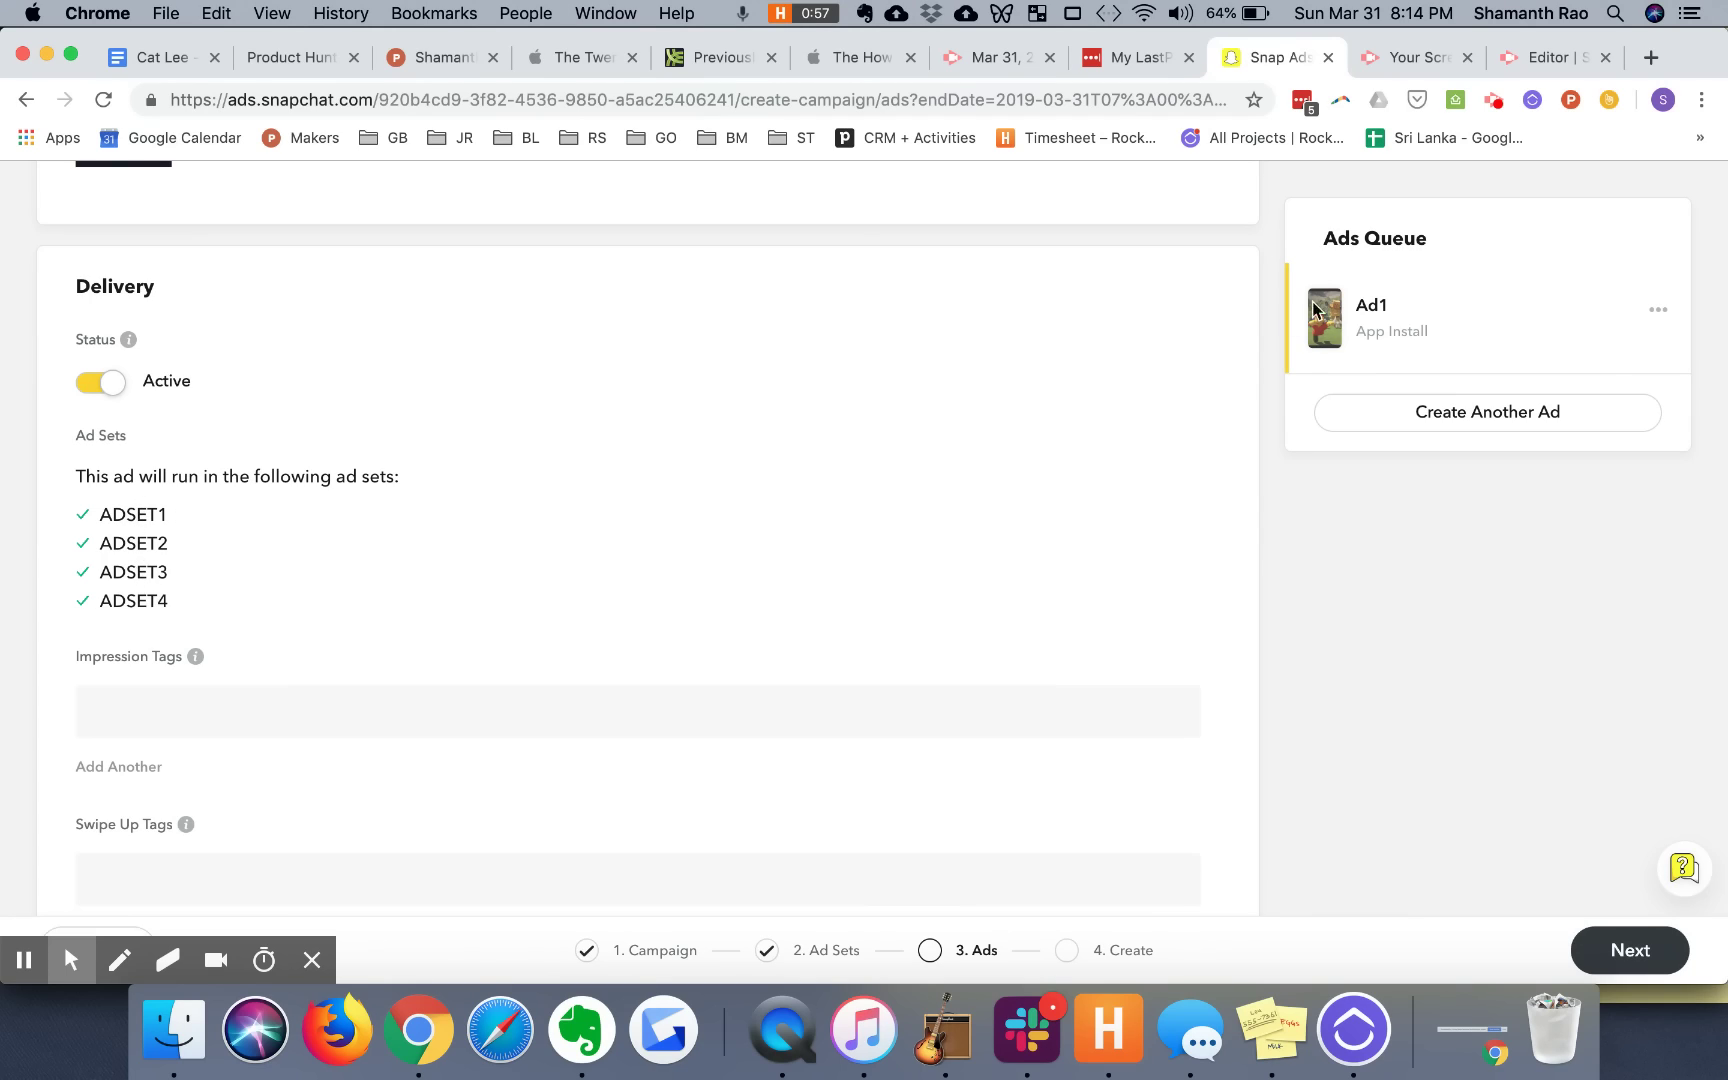
left_click(154, 697)
scroll(566, 661, "up", 2)
scroll(566, 661, "down", 4)
scroll(566, 661, "up", 1)
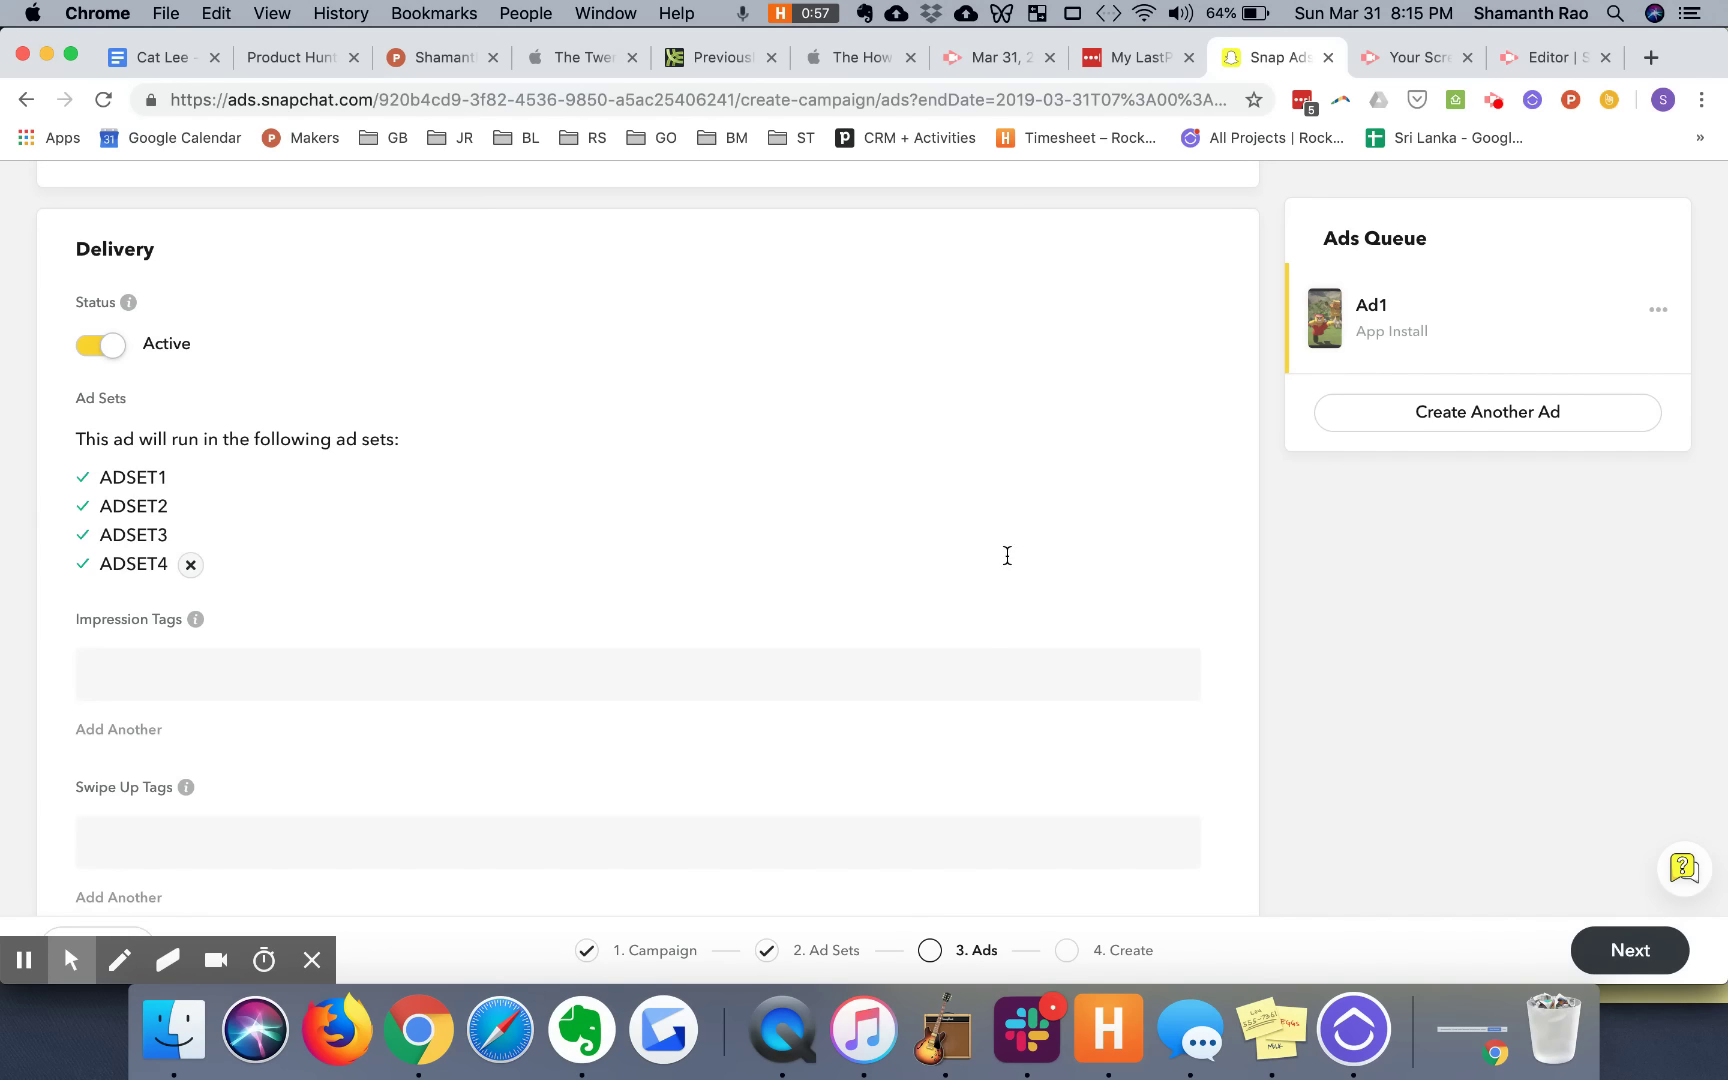
Step: Duplicate Ad1, then duplicate Copy of Ad1 to create Copy of Copy of Ad1
left_click(1662, 313)
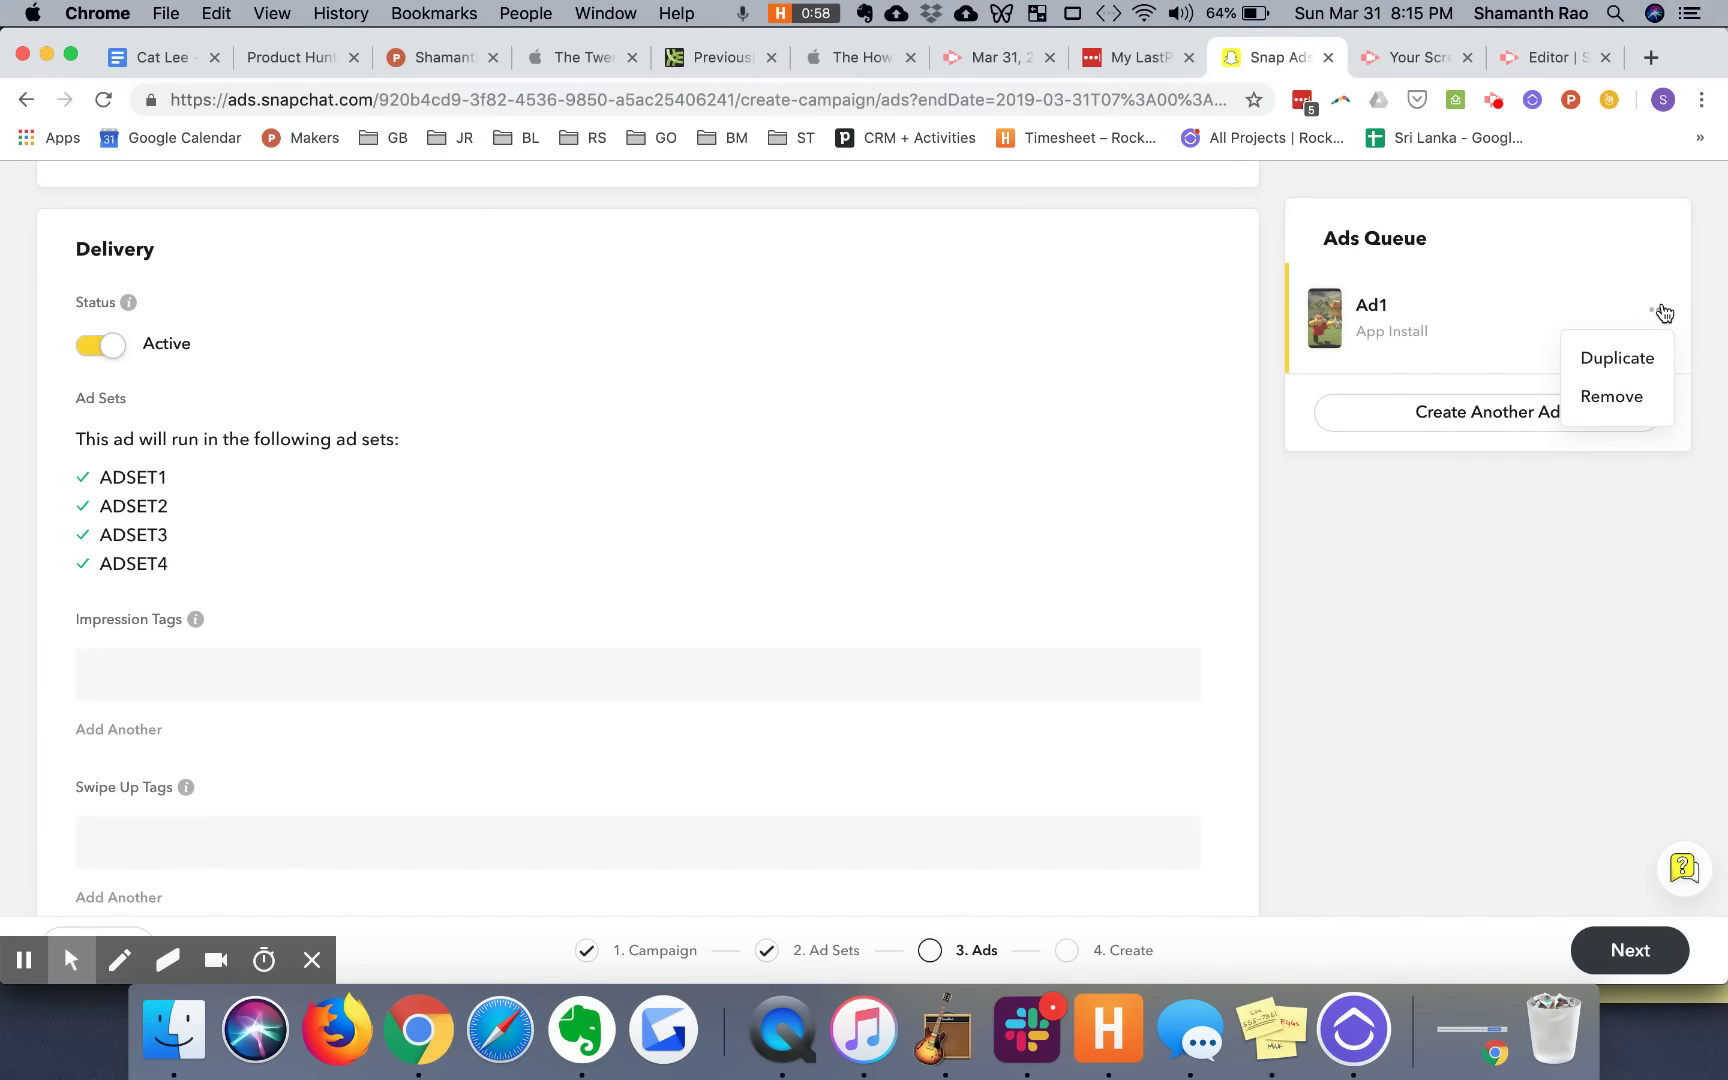
left_click(1603, 362)
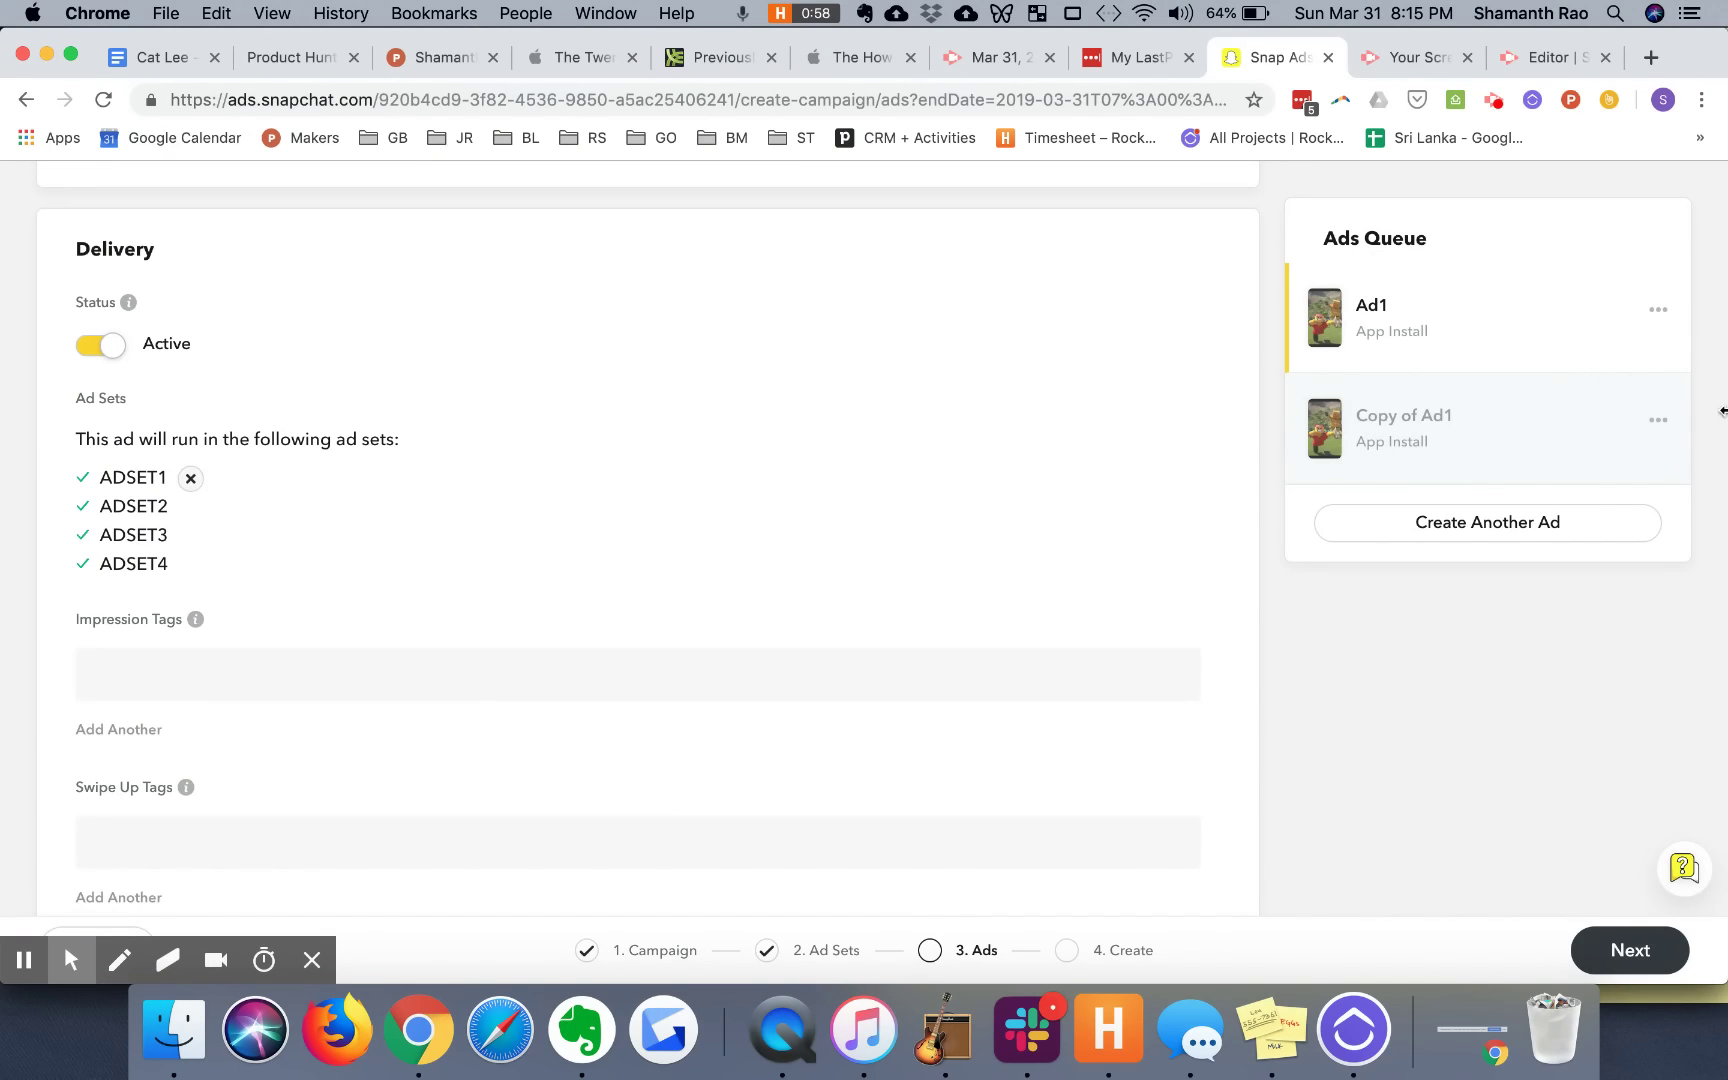
left_click(1667, 425)
left_click(1630, 470)
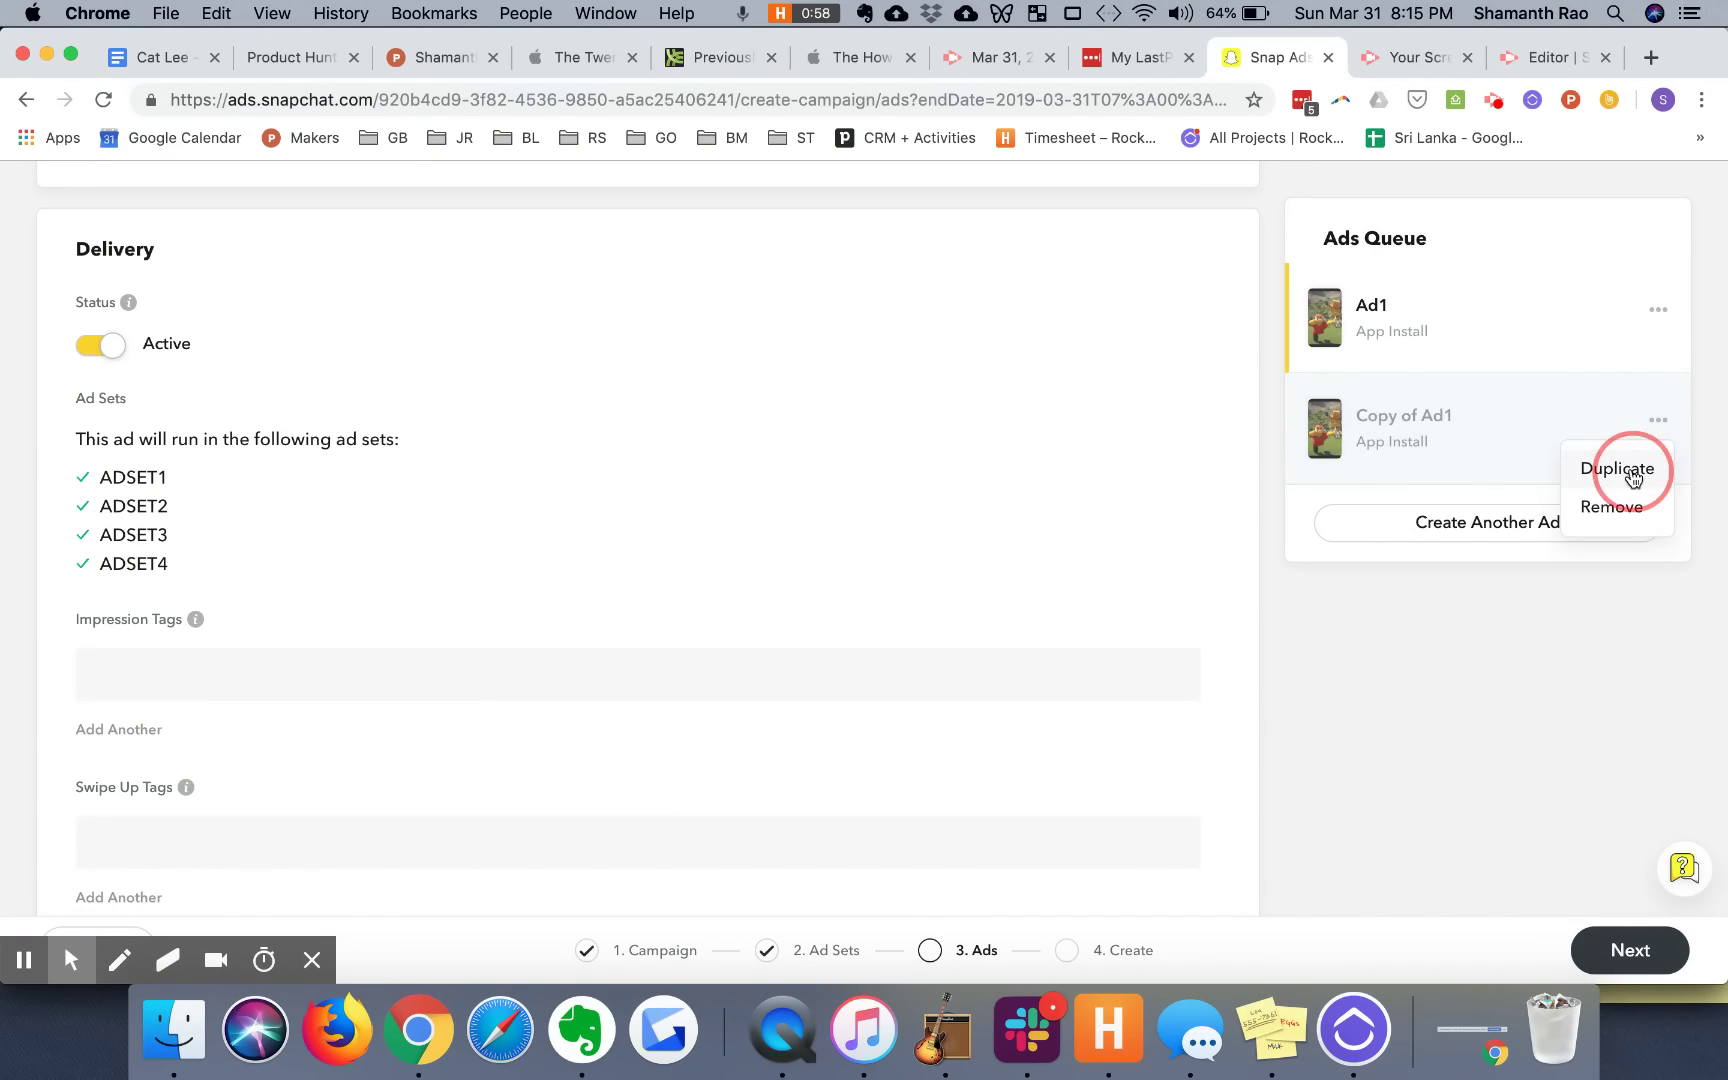
Step: Open Copy of Ad1 from the Ads Queue and look over its form
left_click(1478, 421)
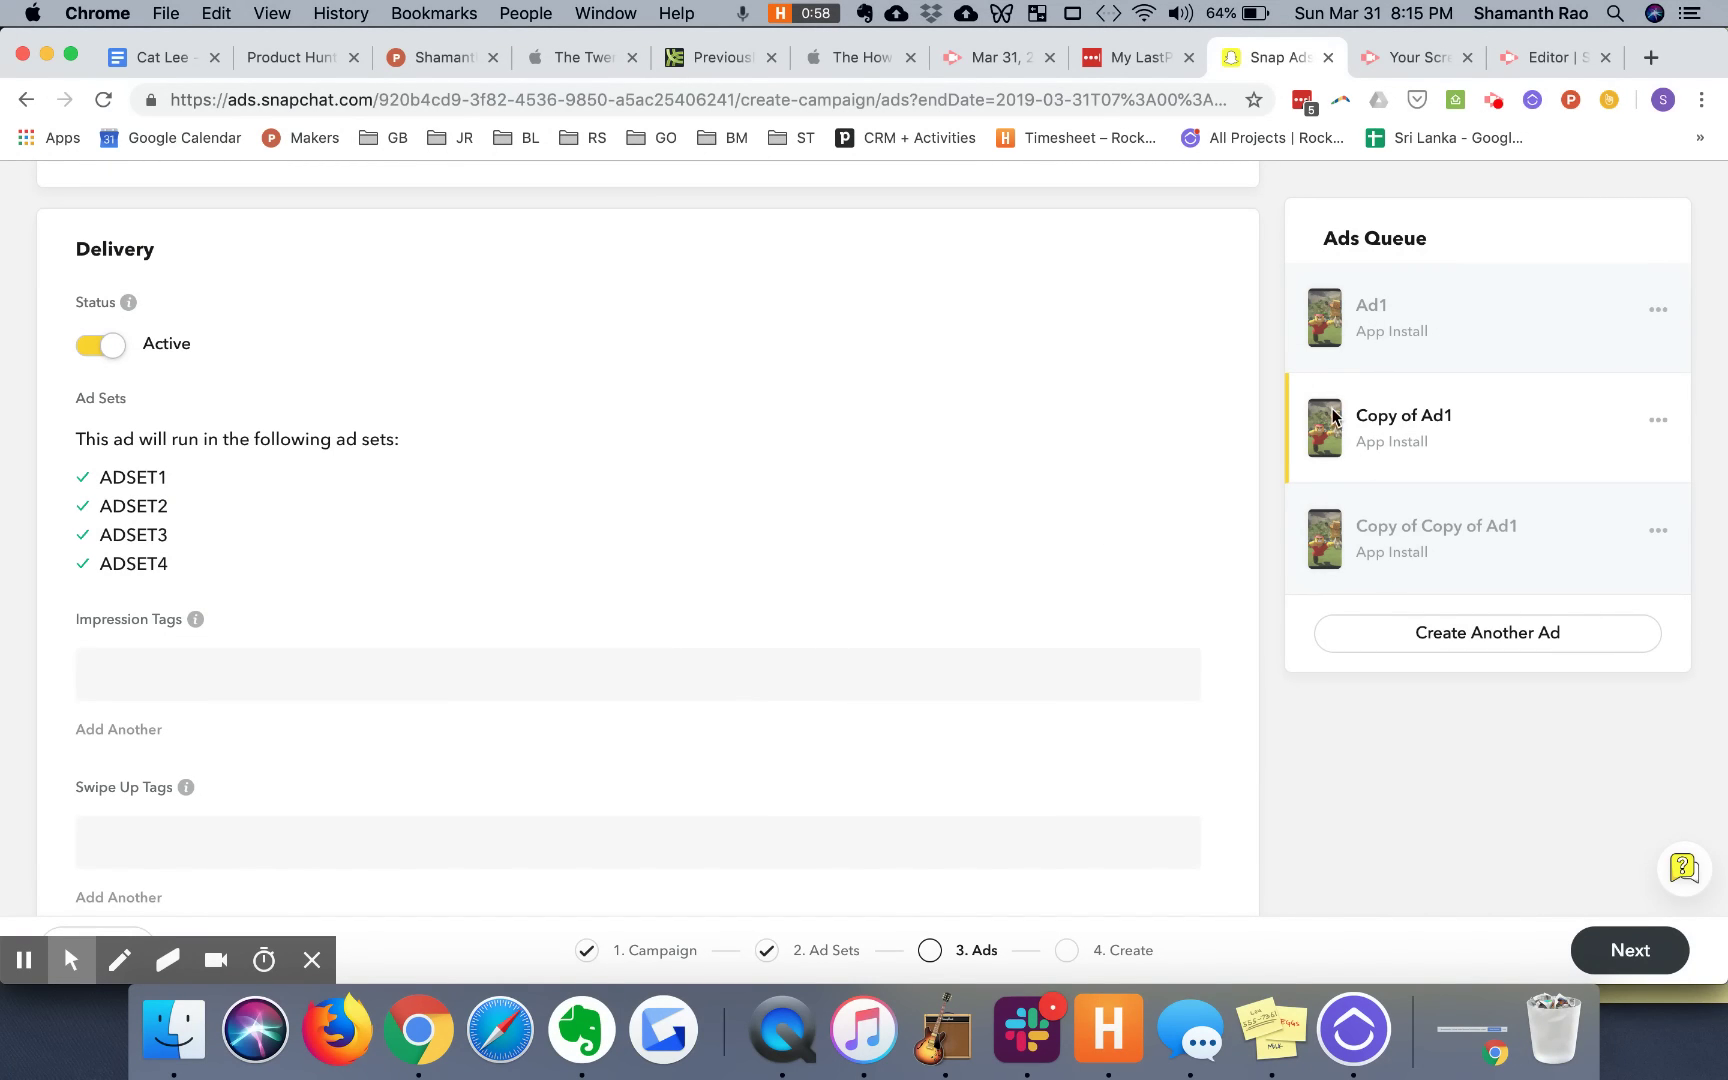
scroll(949, 430, "up", 5)
scroll(949, 427, "up", 6)
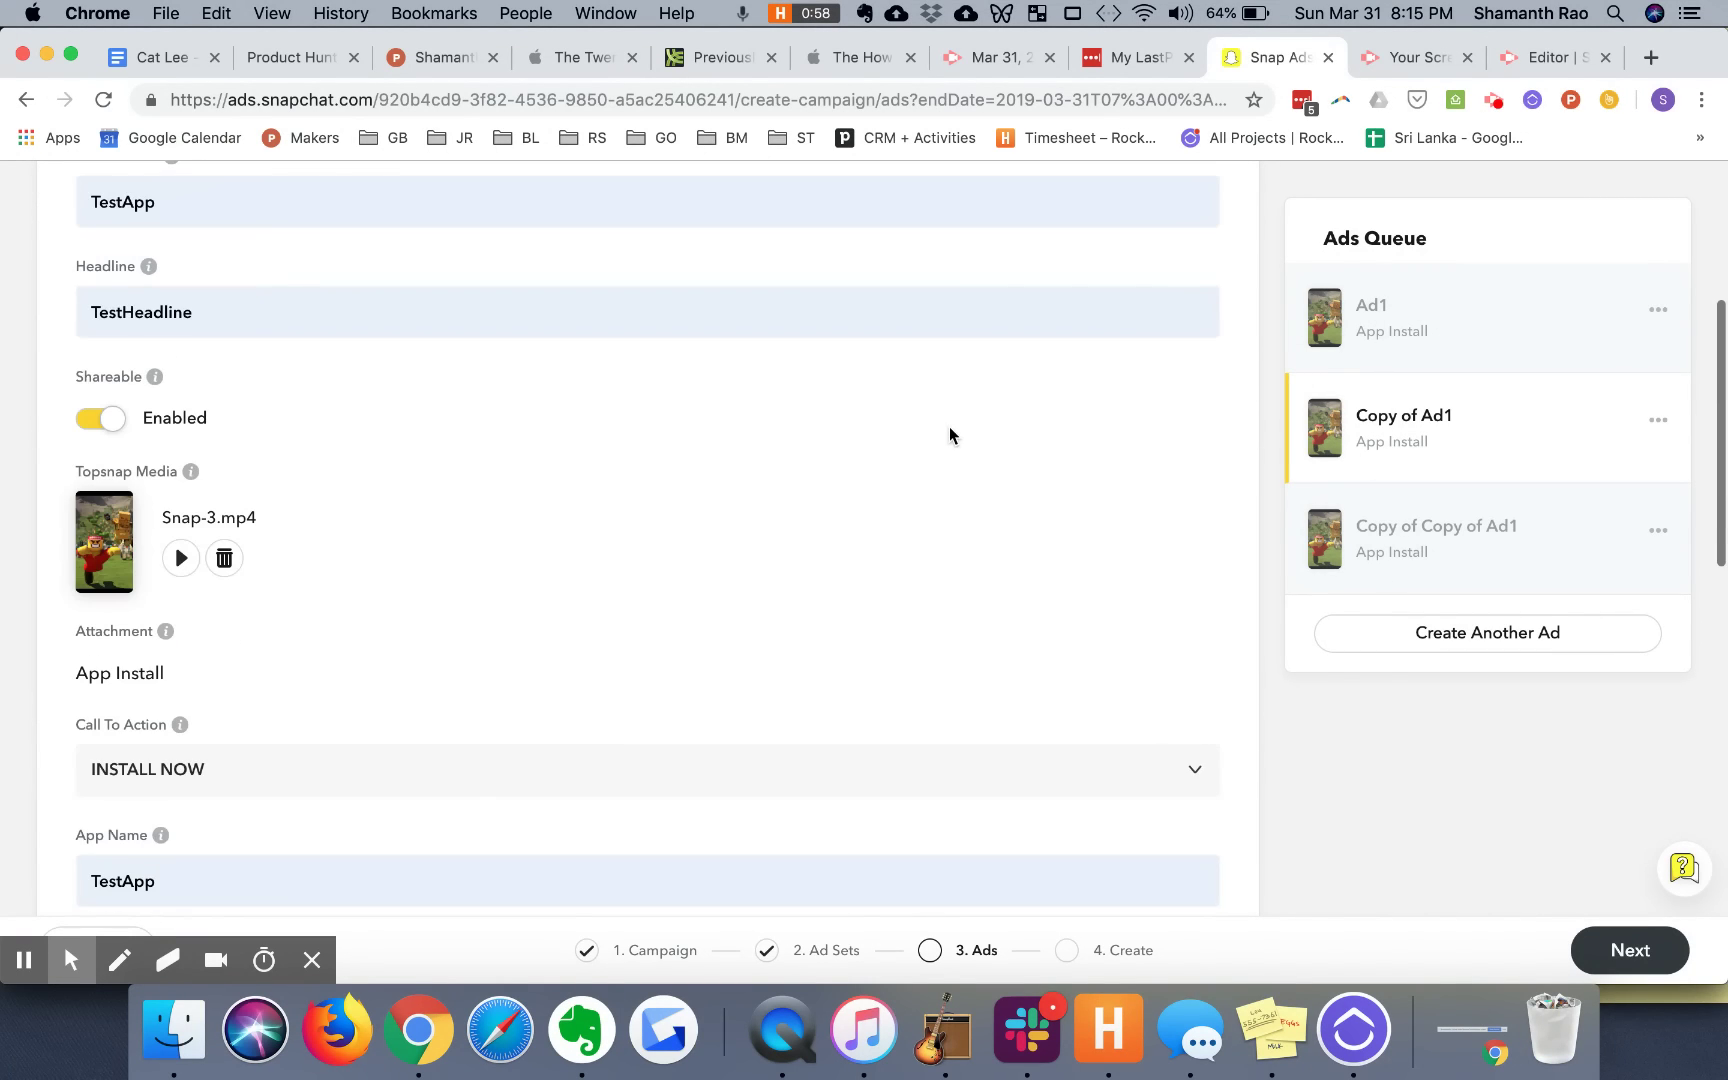
scroll(219, 605, "up", 4)
scroll(196, 582, "down", 4)
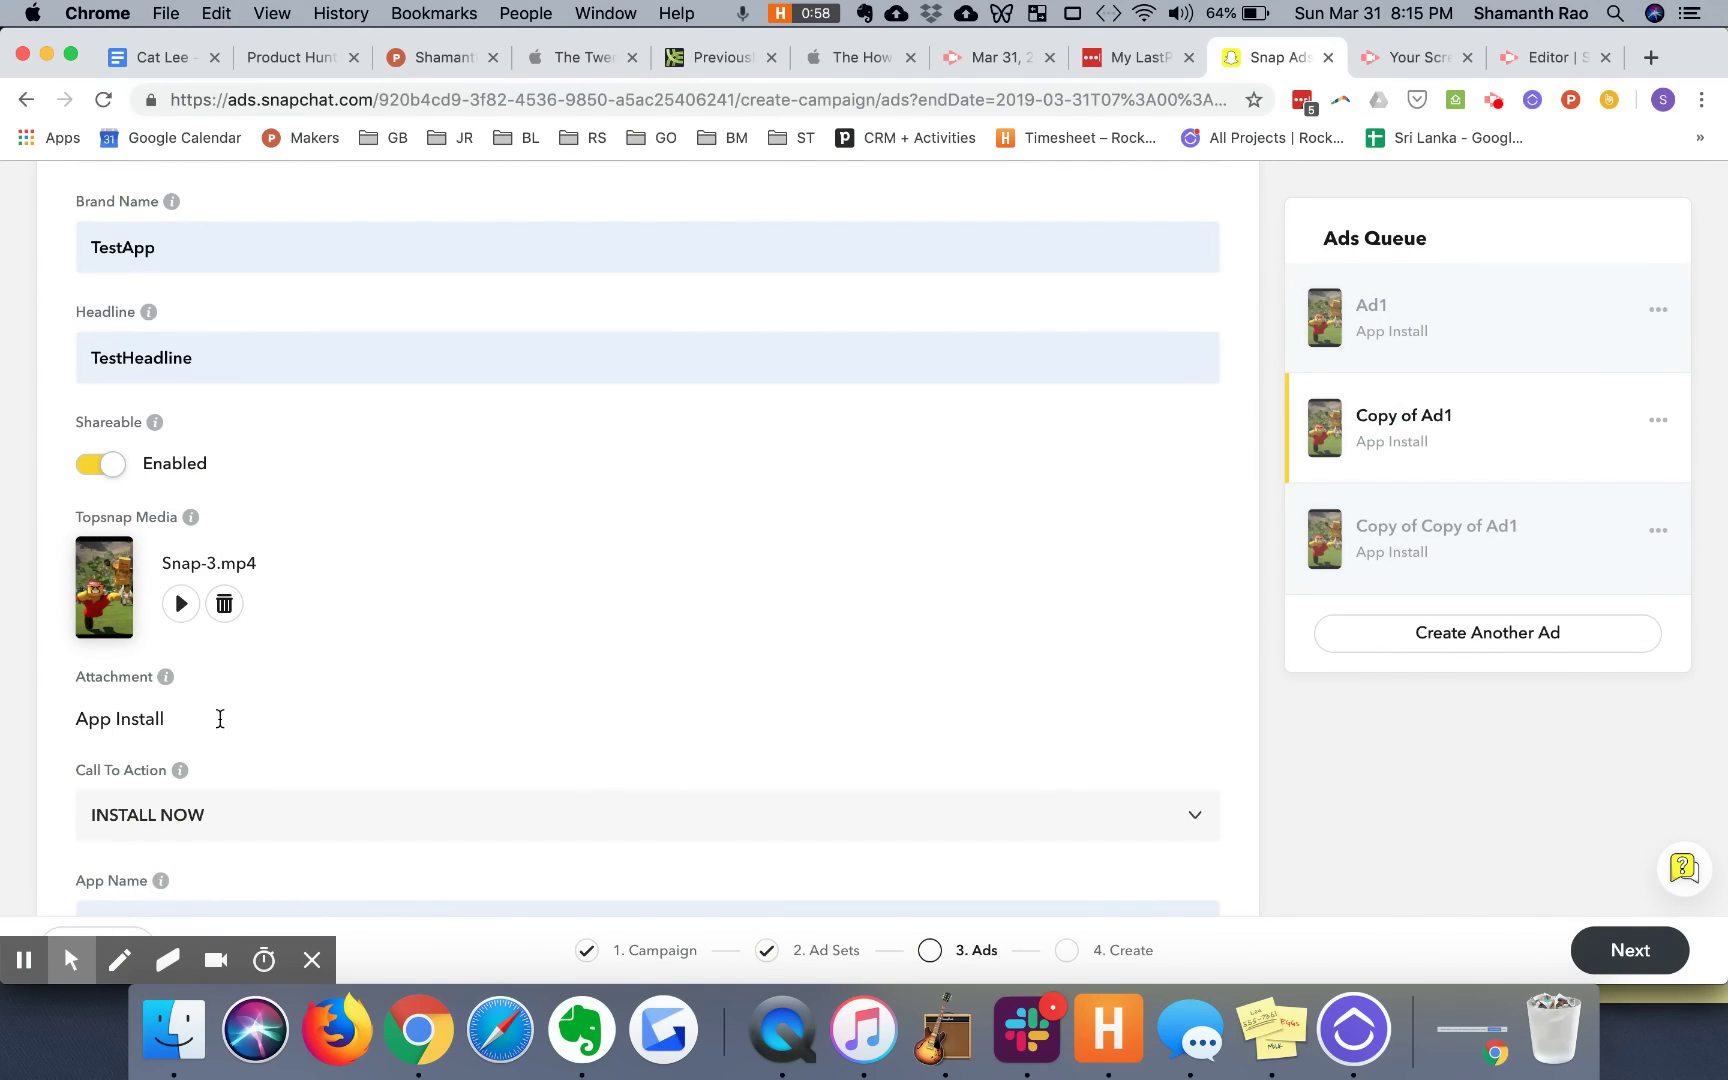
scroll(219, 718, "down", 1)
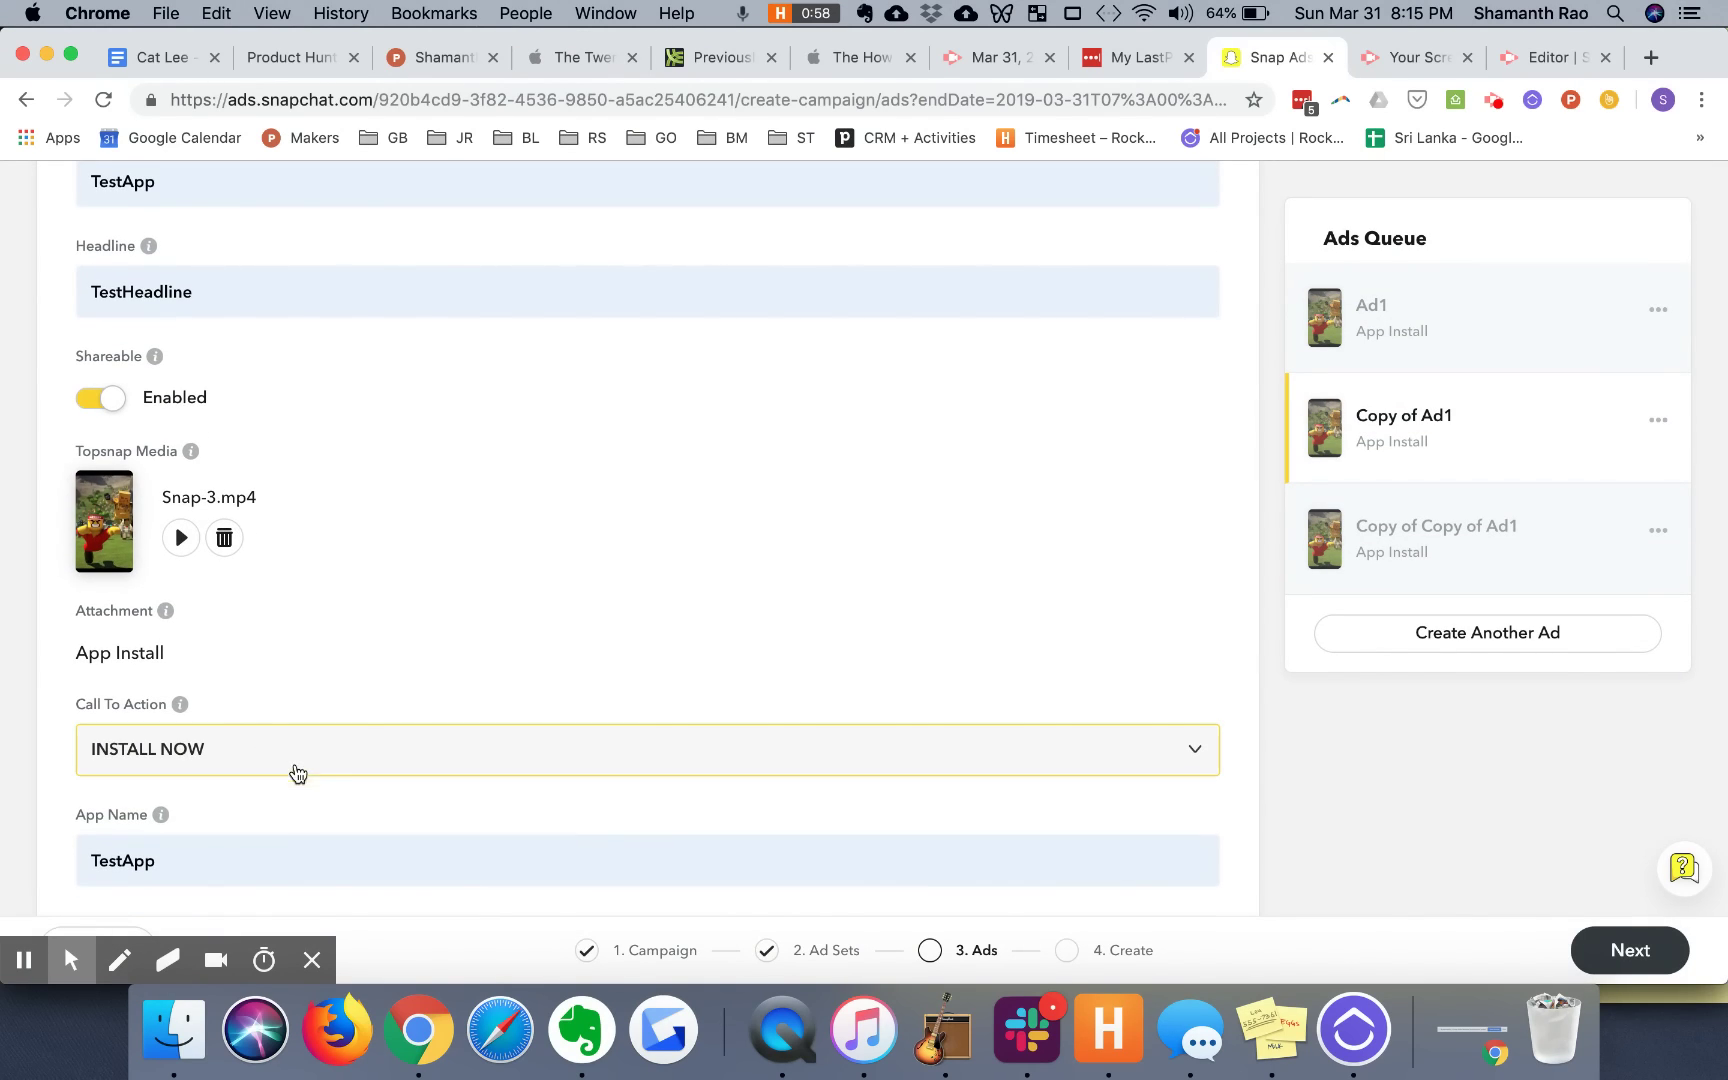
scroll(295, 857, "down", 1)
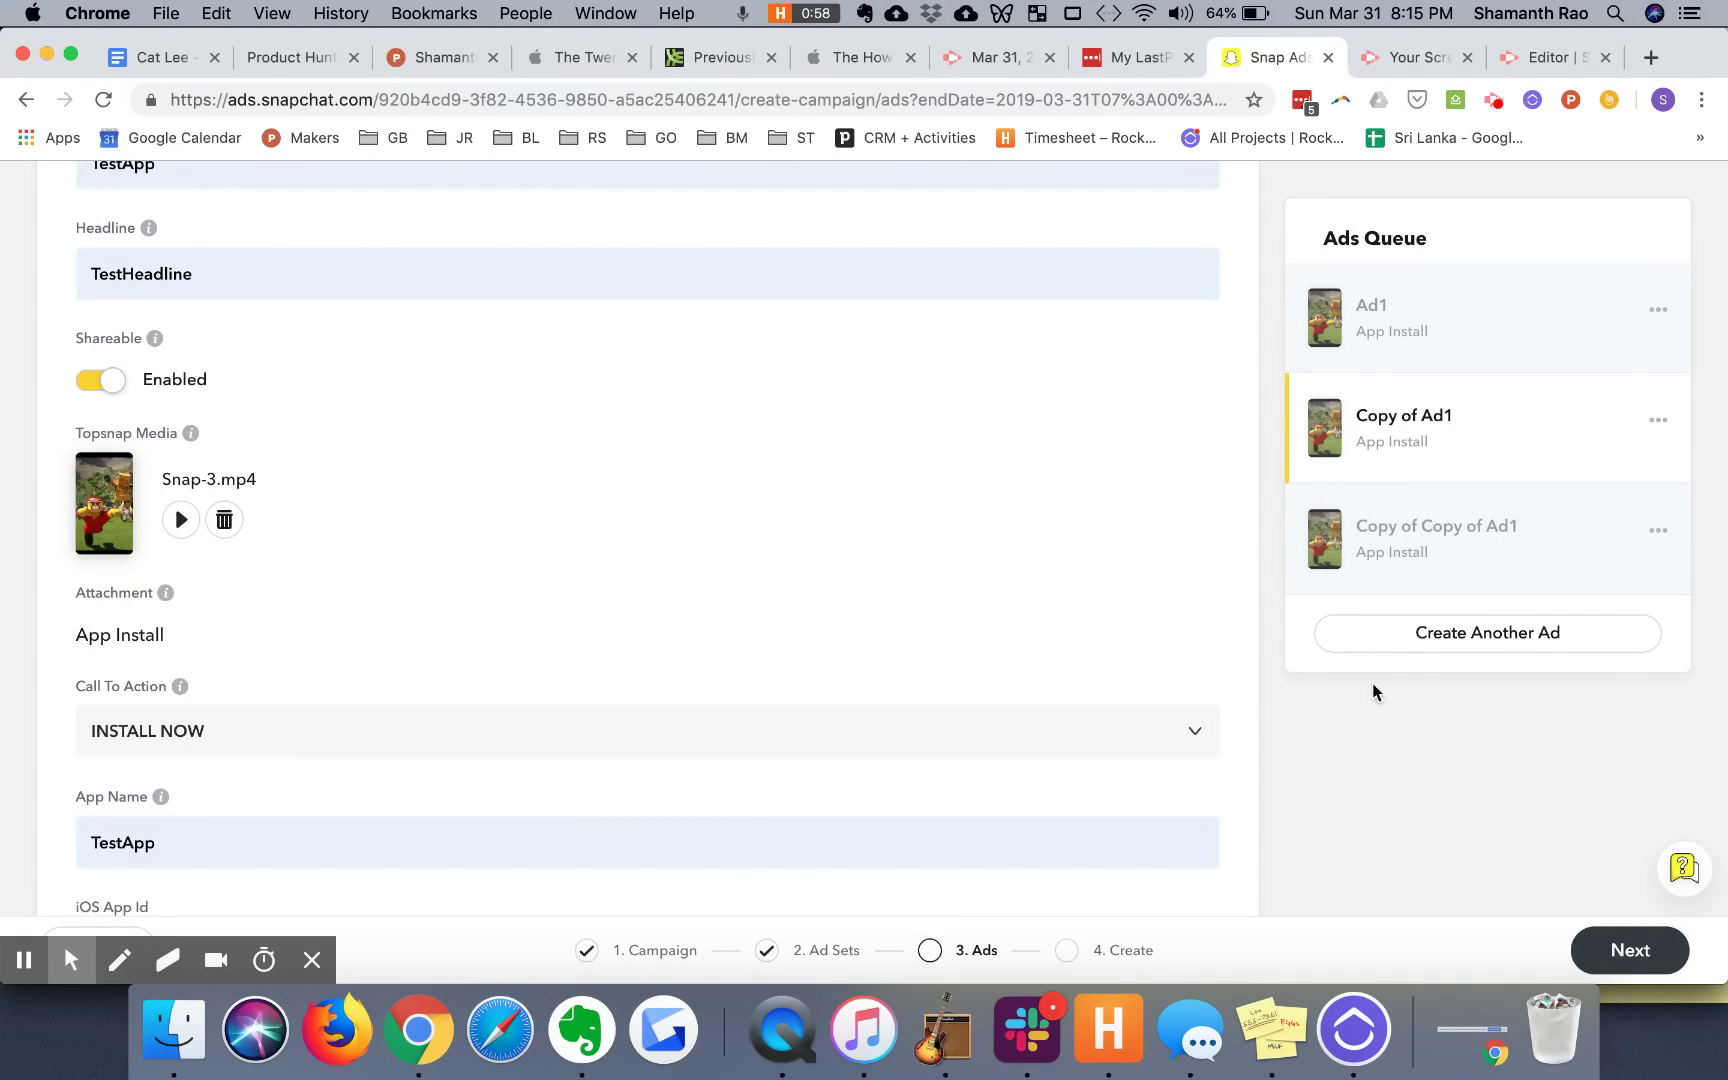
left_click(1417, 650)
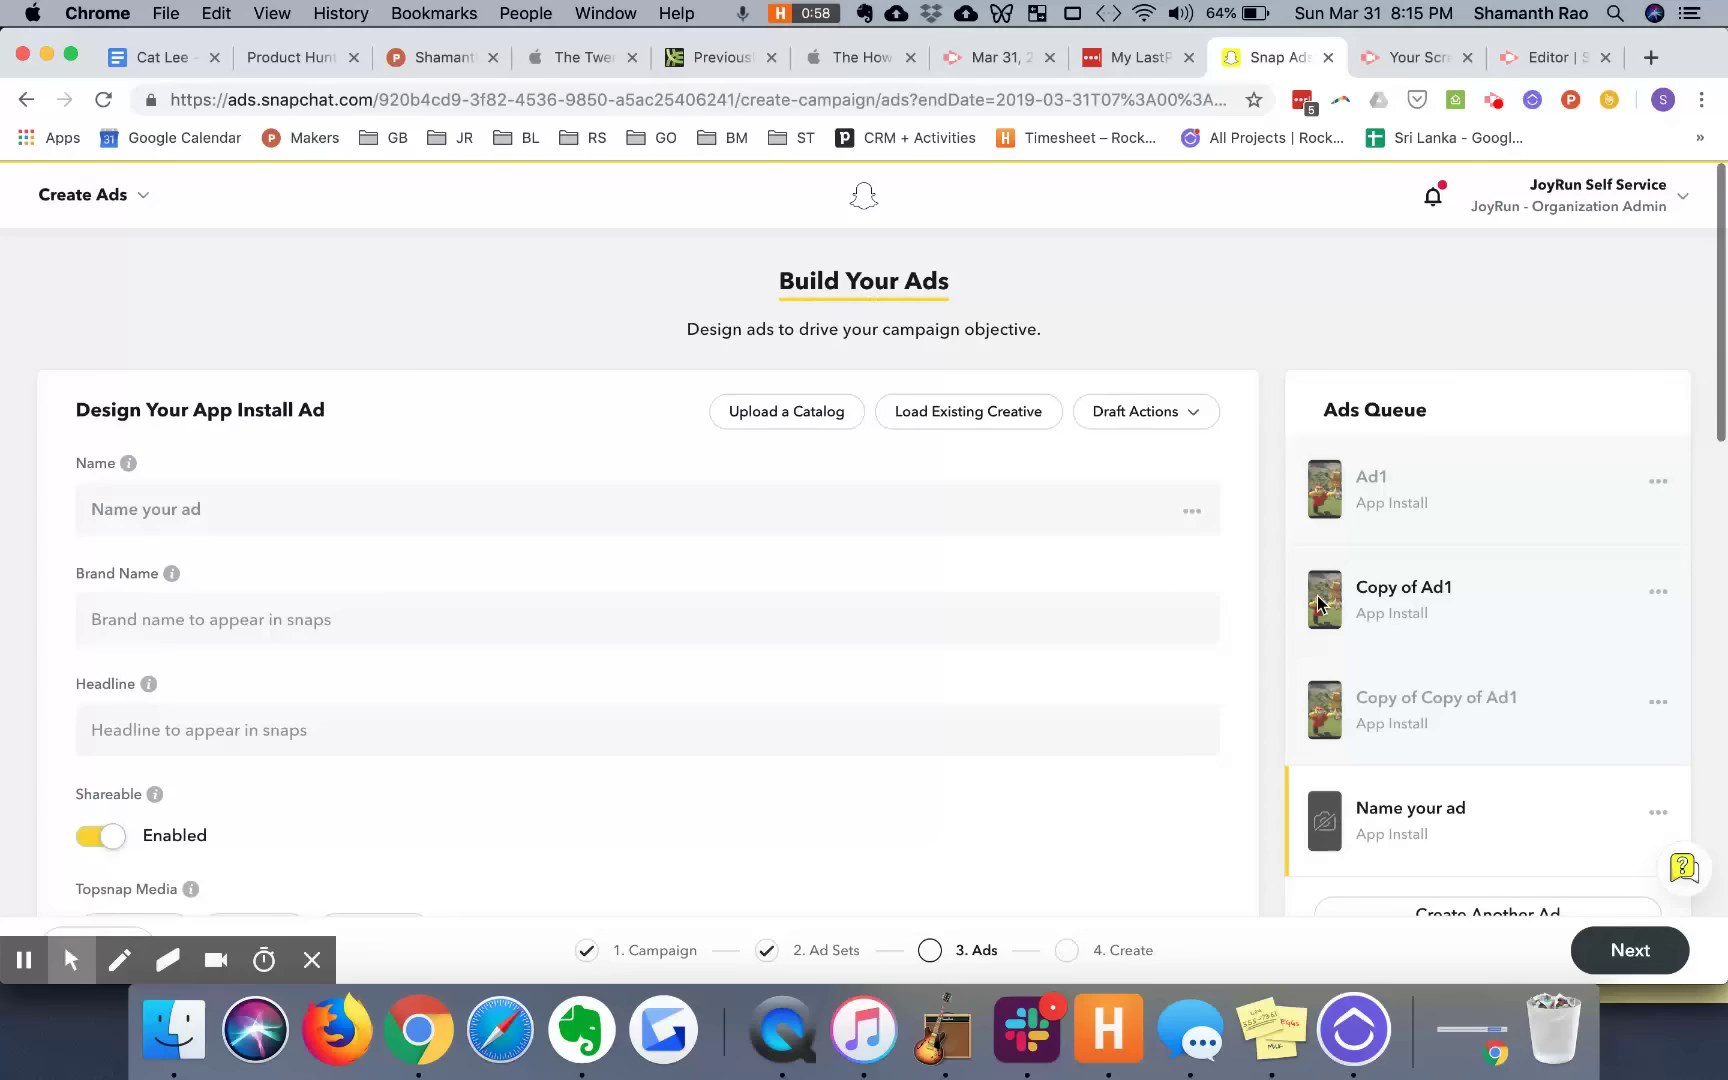
scroll(405, 722, "down", 3)
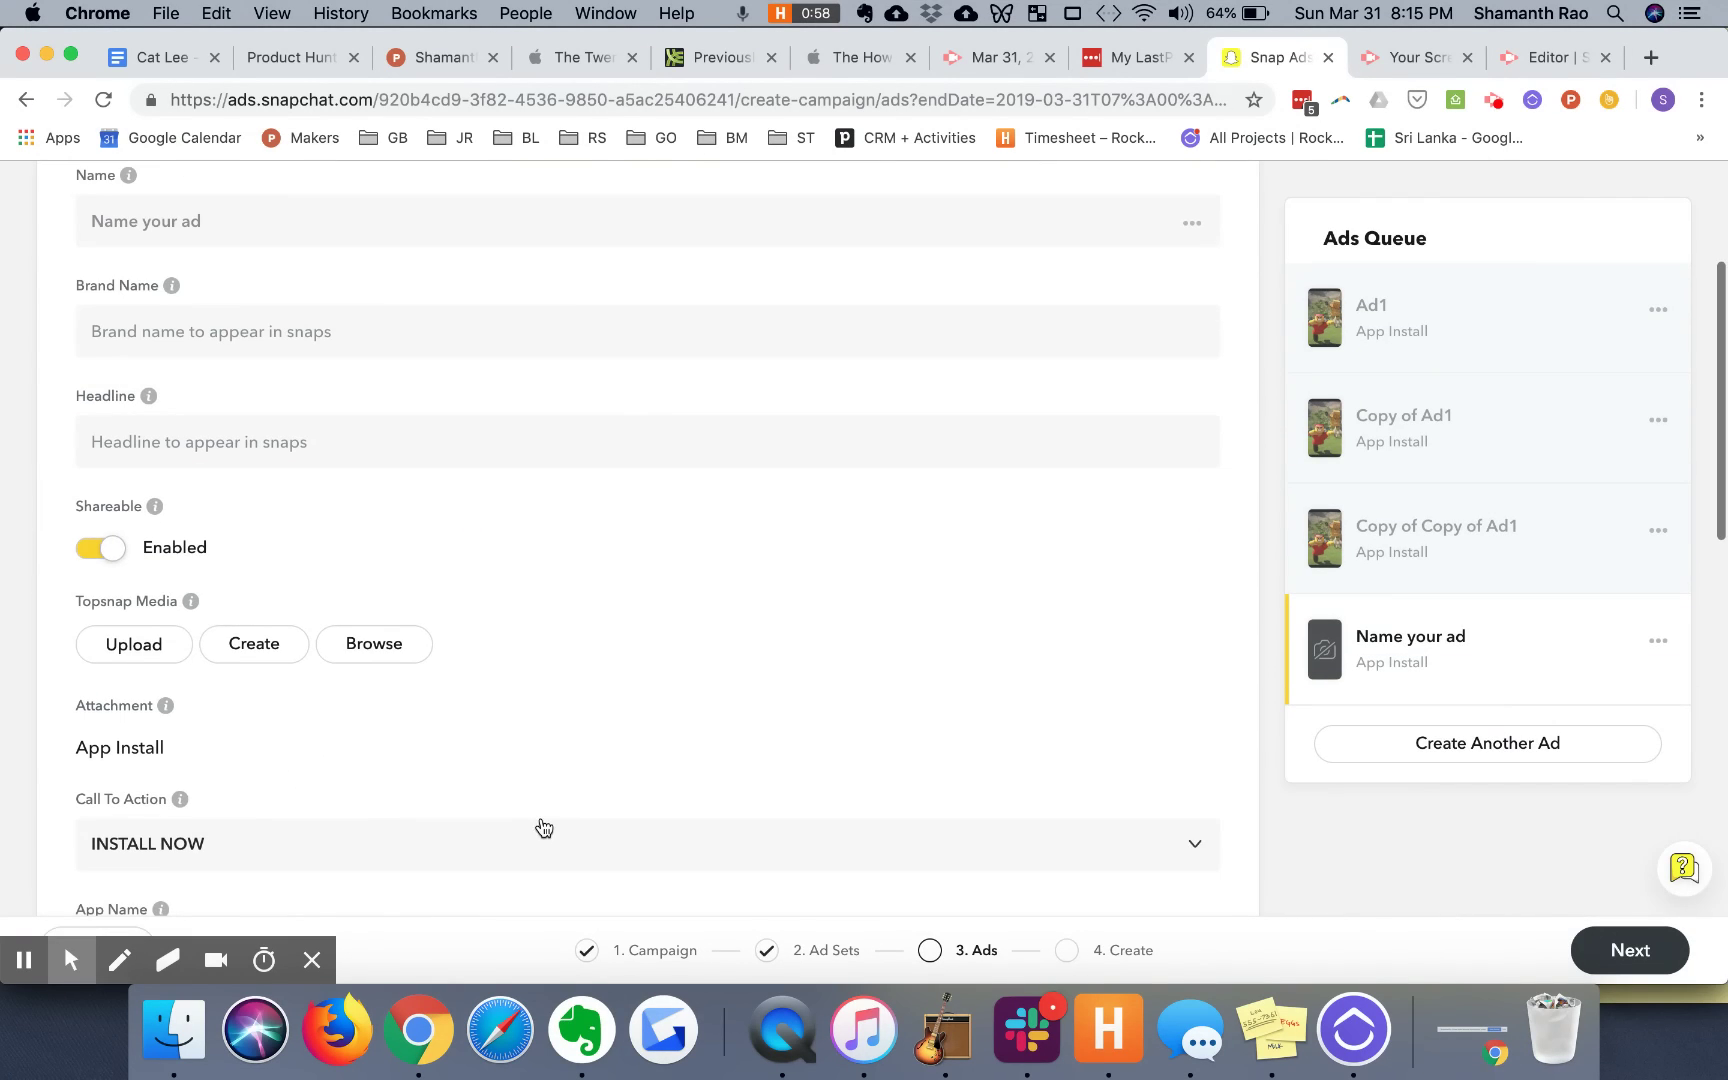
left_click(1659, 641)
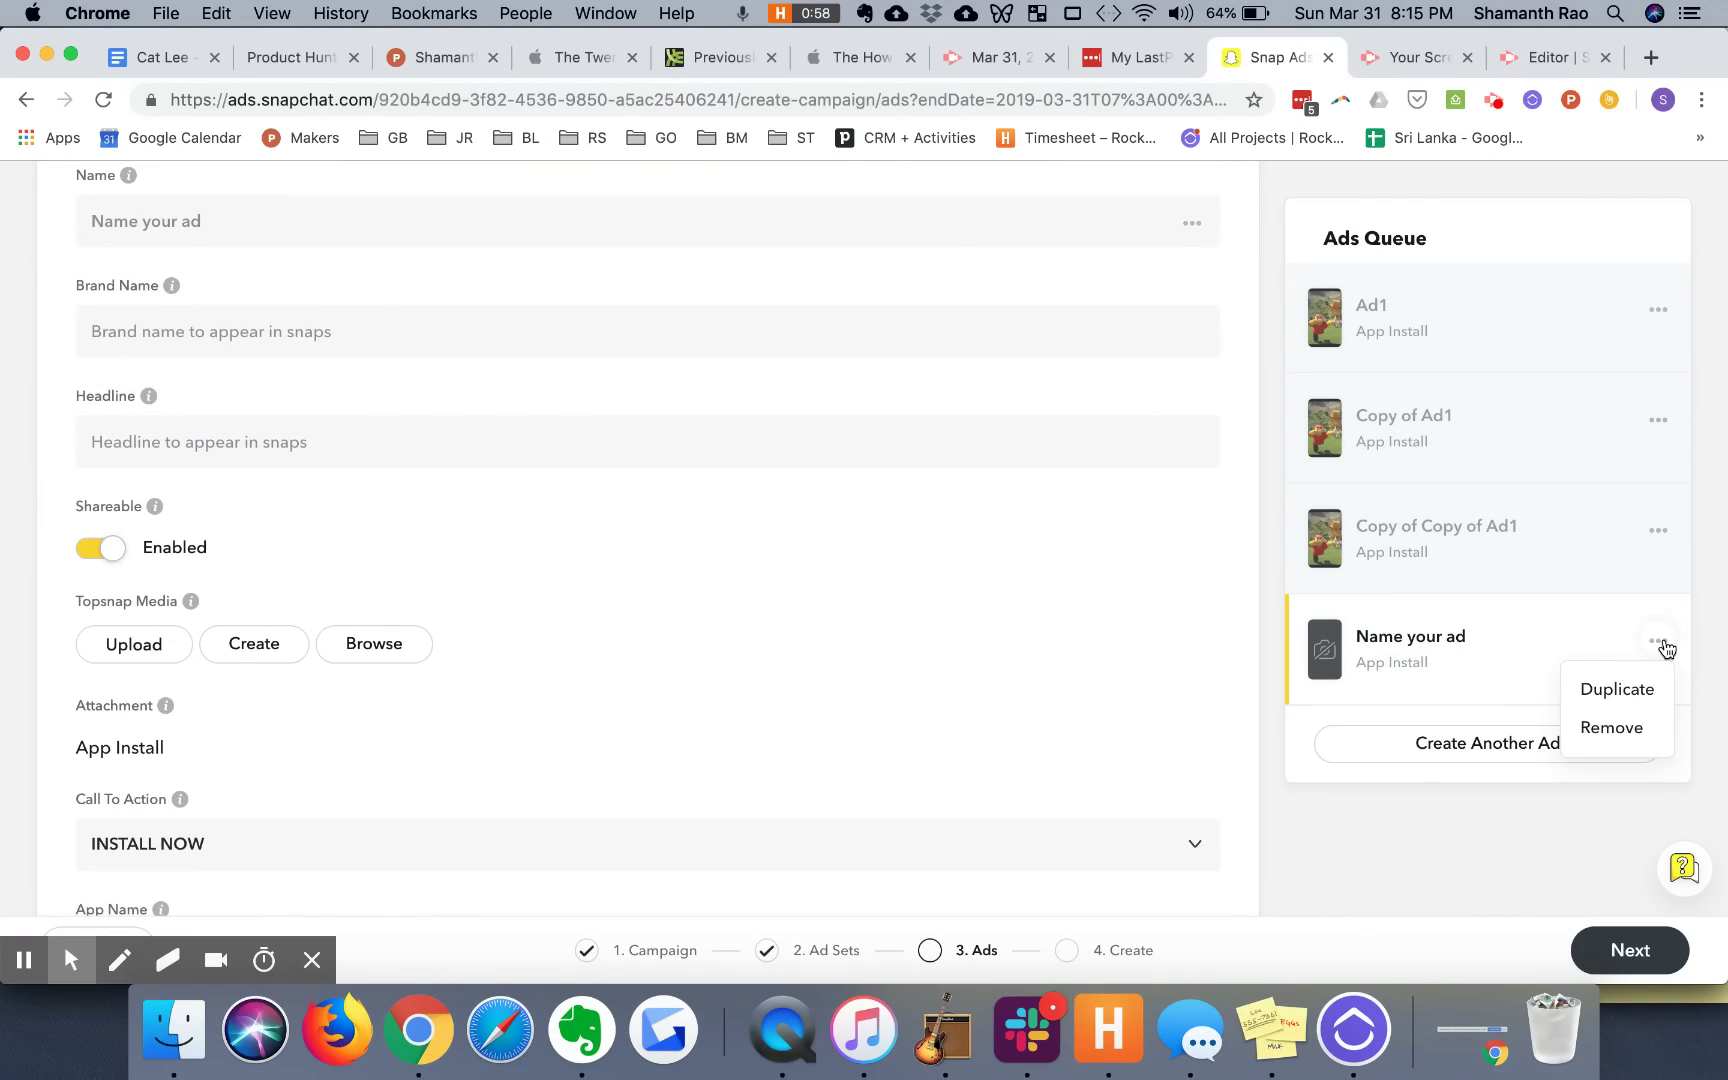
left_click(1610, 730)
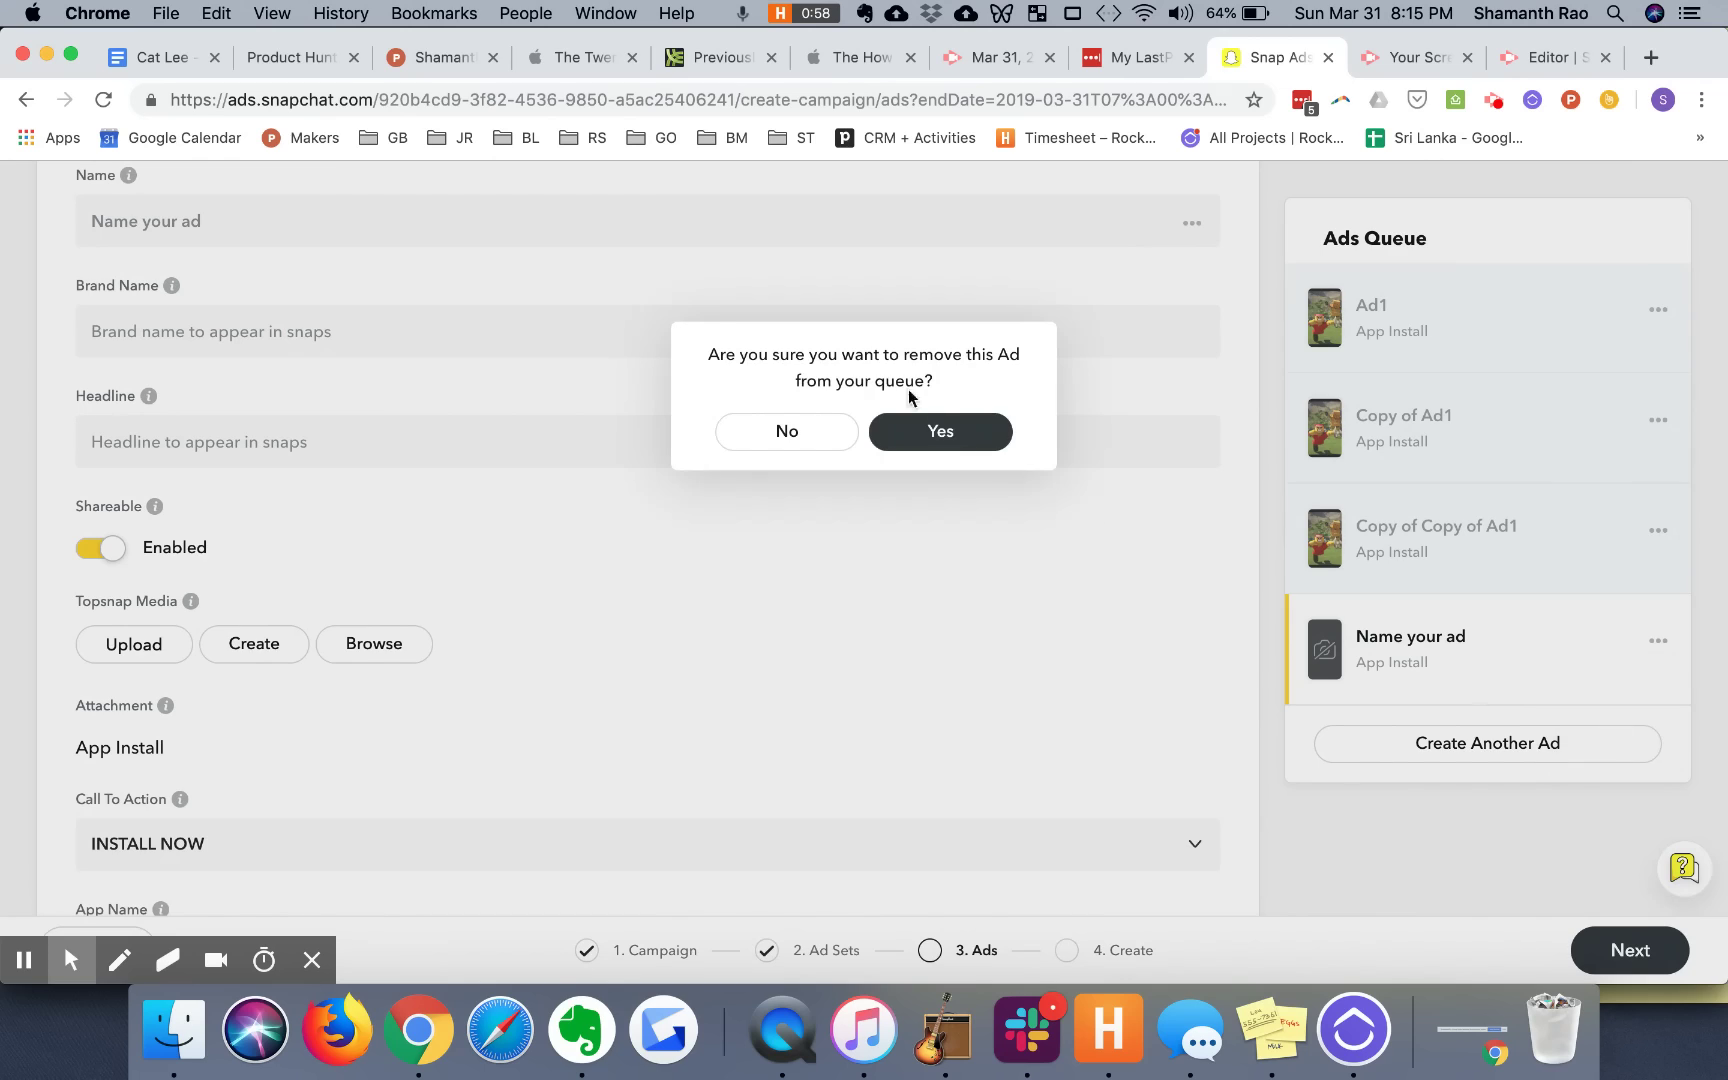
left_click(925, 436)
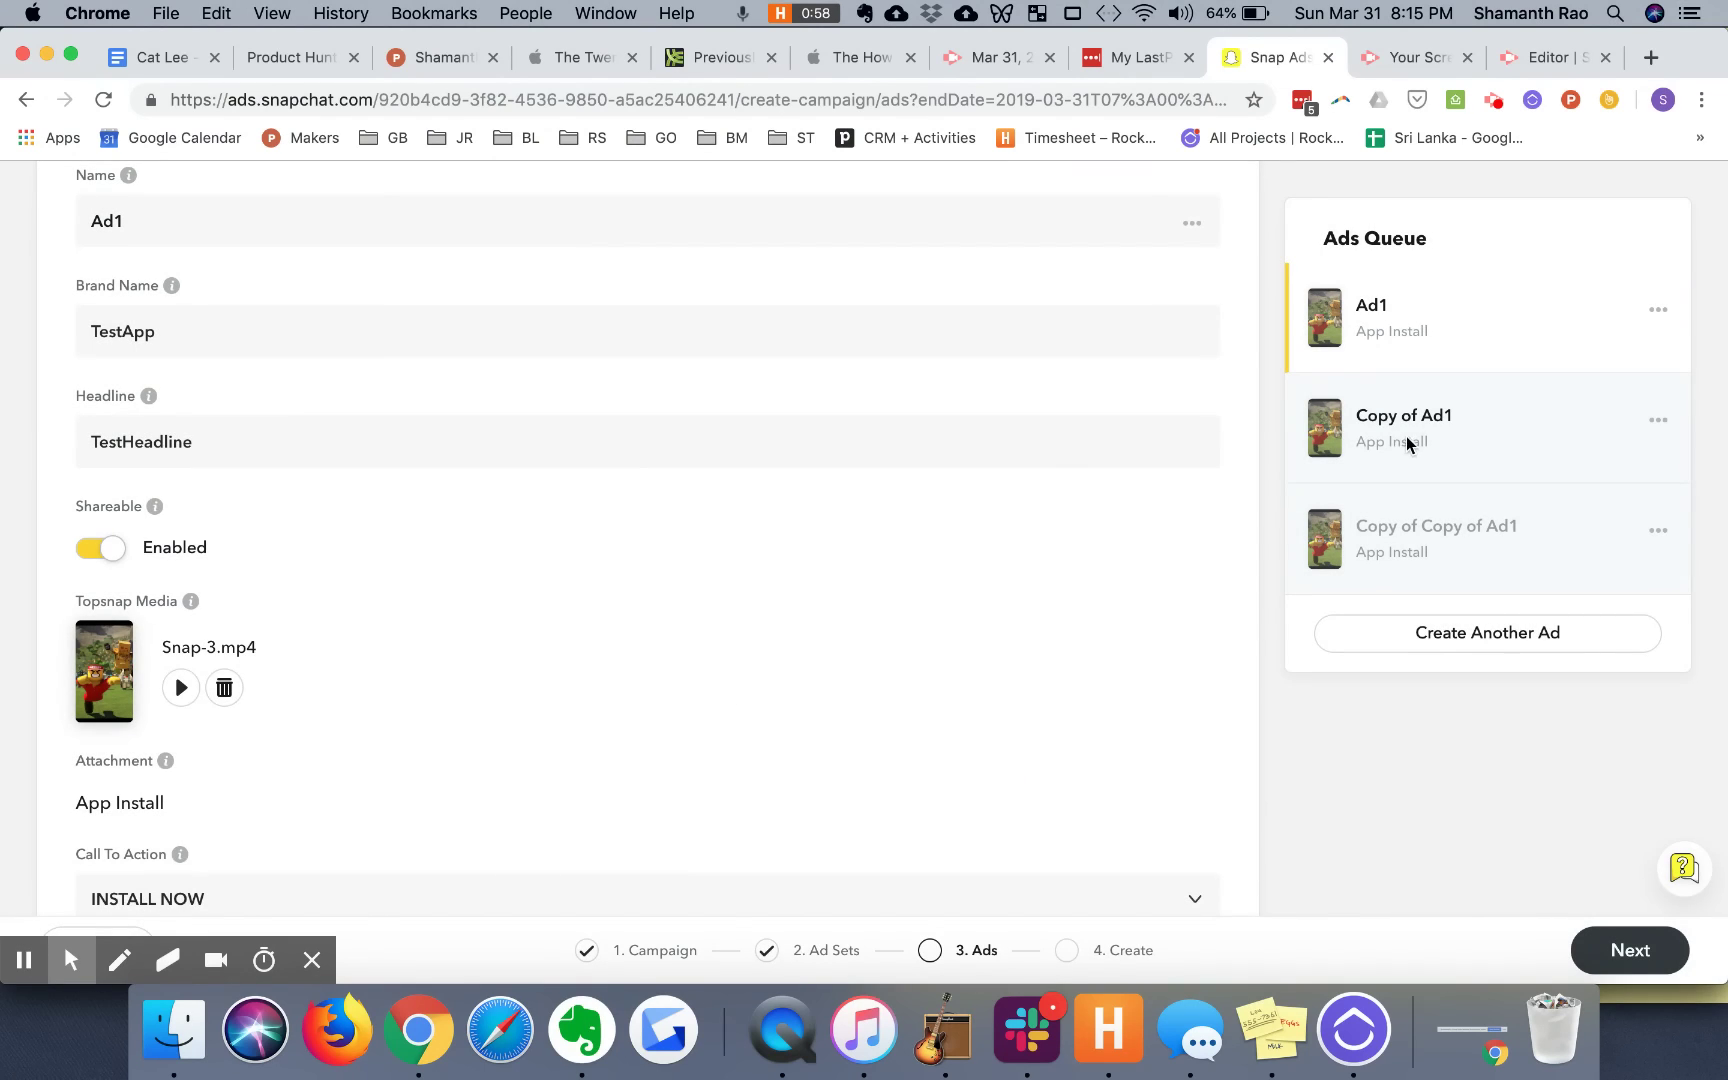
Step: Rename Copy of Ad1 to 'Ad2'
left_click(1407, 442)
scroll(502, 420, "up", 3)
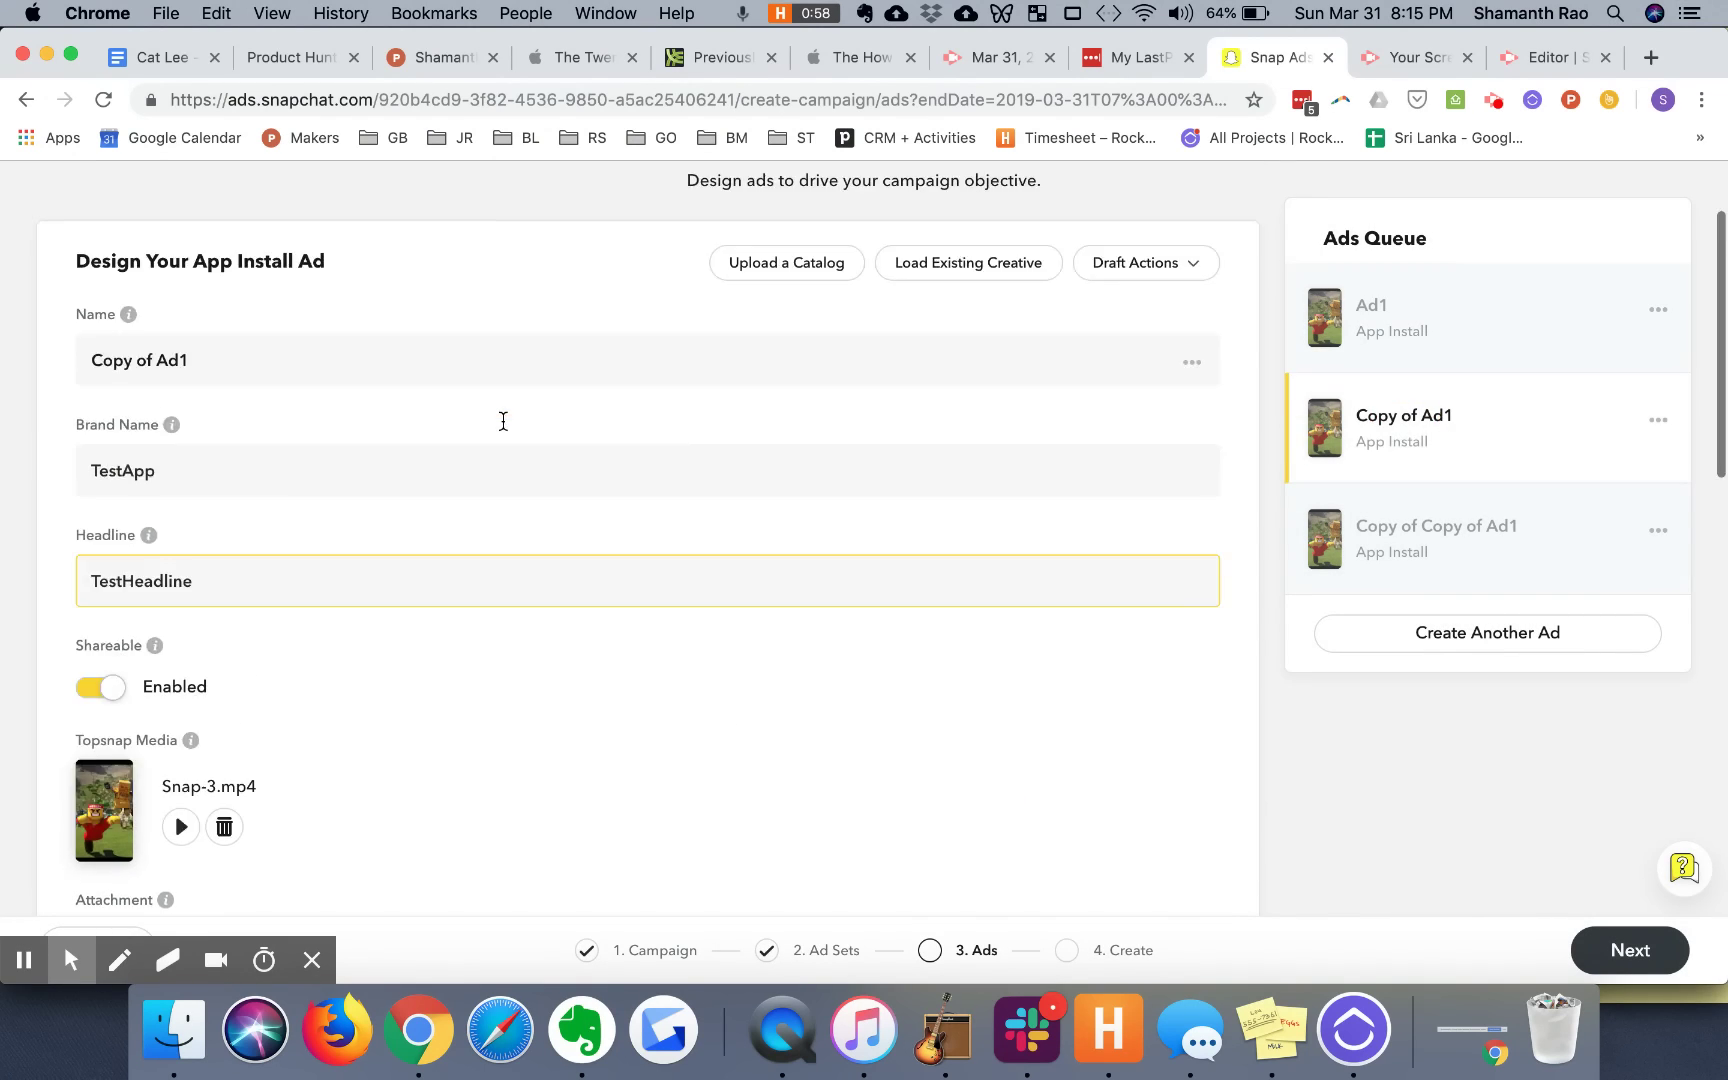
scroll(502, 420, "down", 3)
left_click(183, 278)
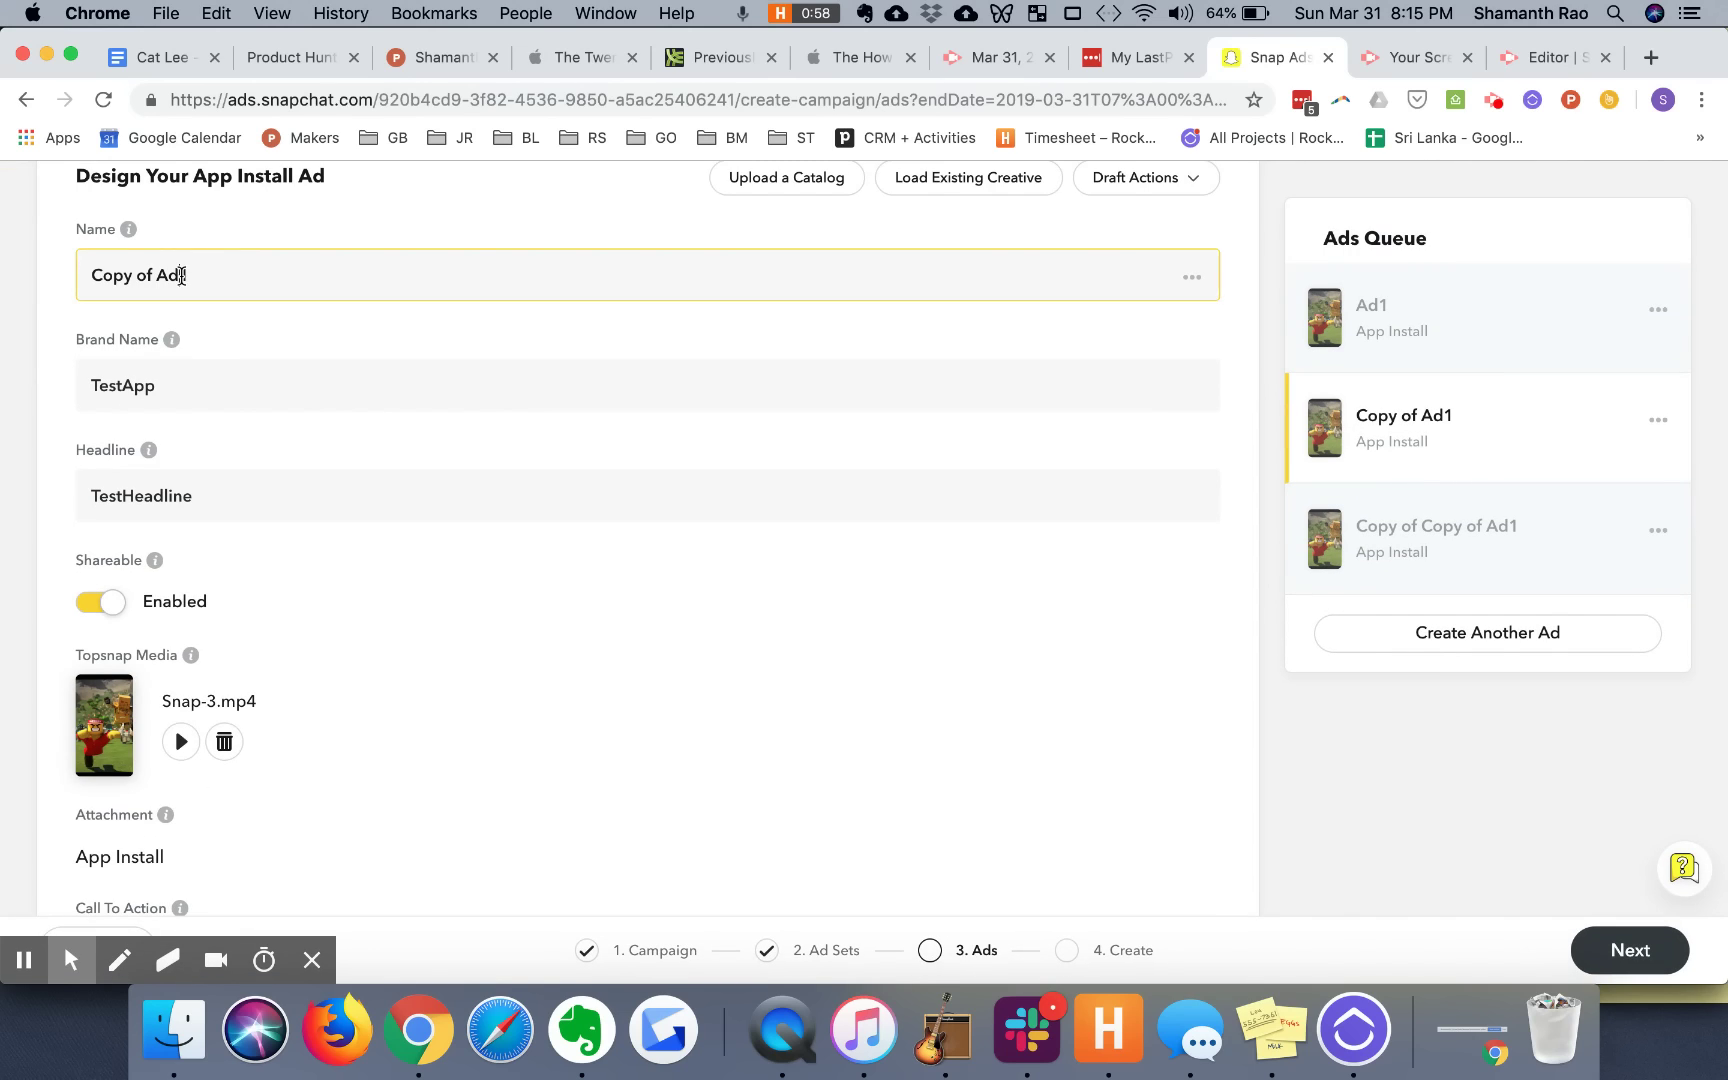
type("Ad2")
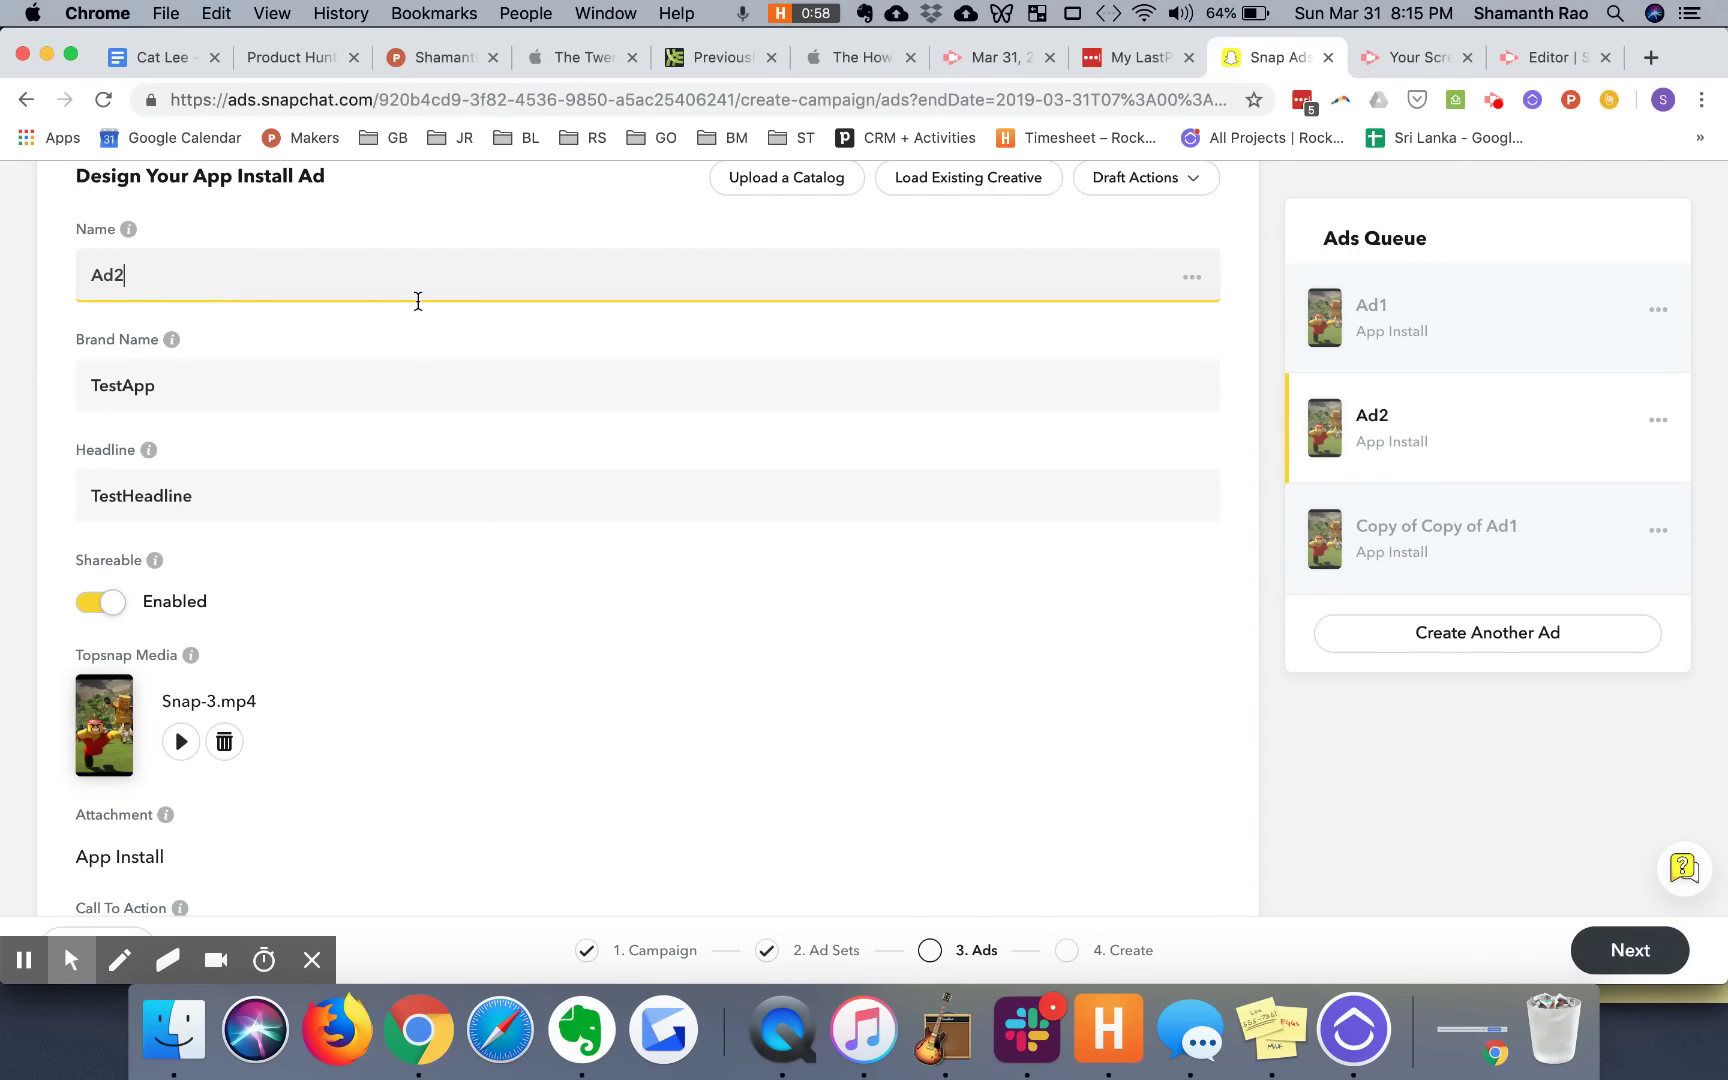
Step: Replace Ad2's Snap-3.mp4 video with a Snap clip from iCloud Desktop, then open the third ad
scroll(390, 450, "down", 1)
left_click(226, 629)
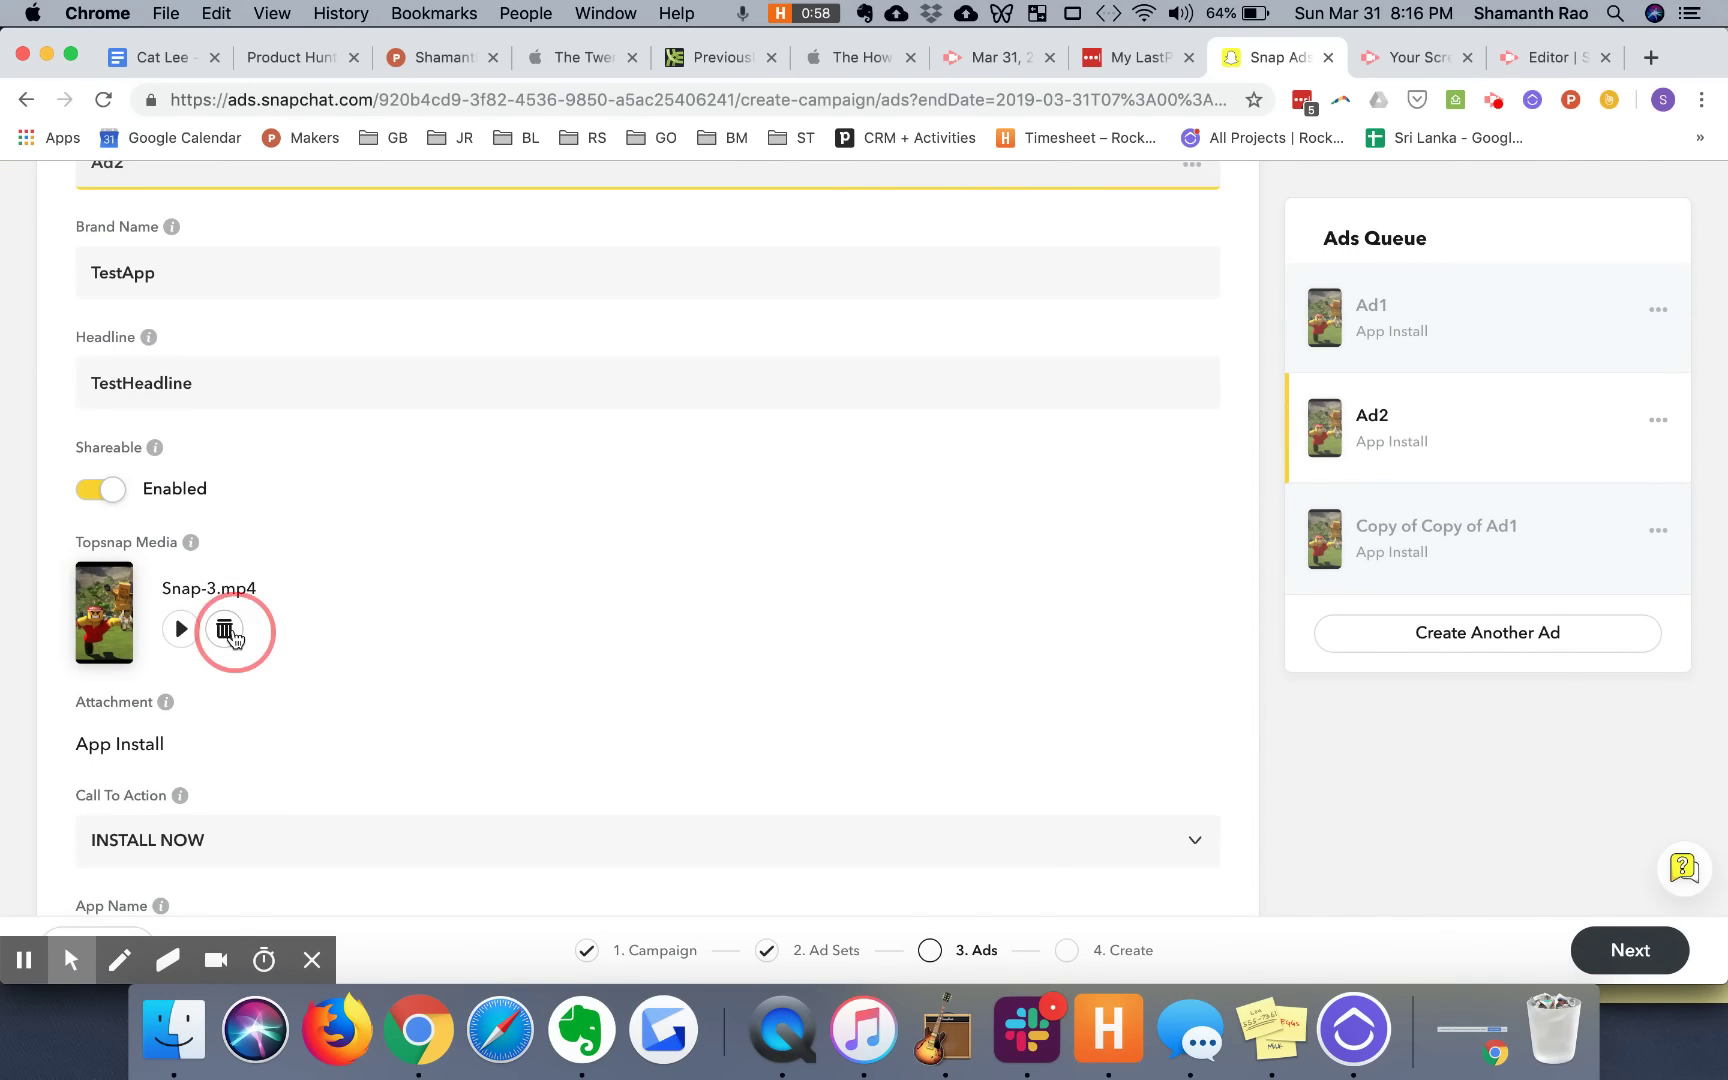
left_click(133, 583)
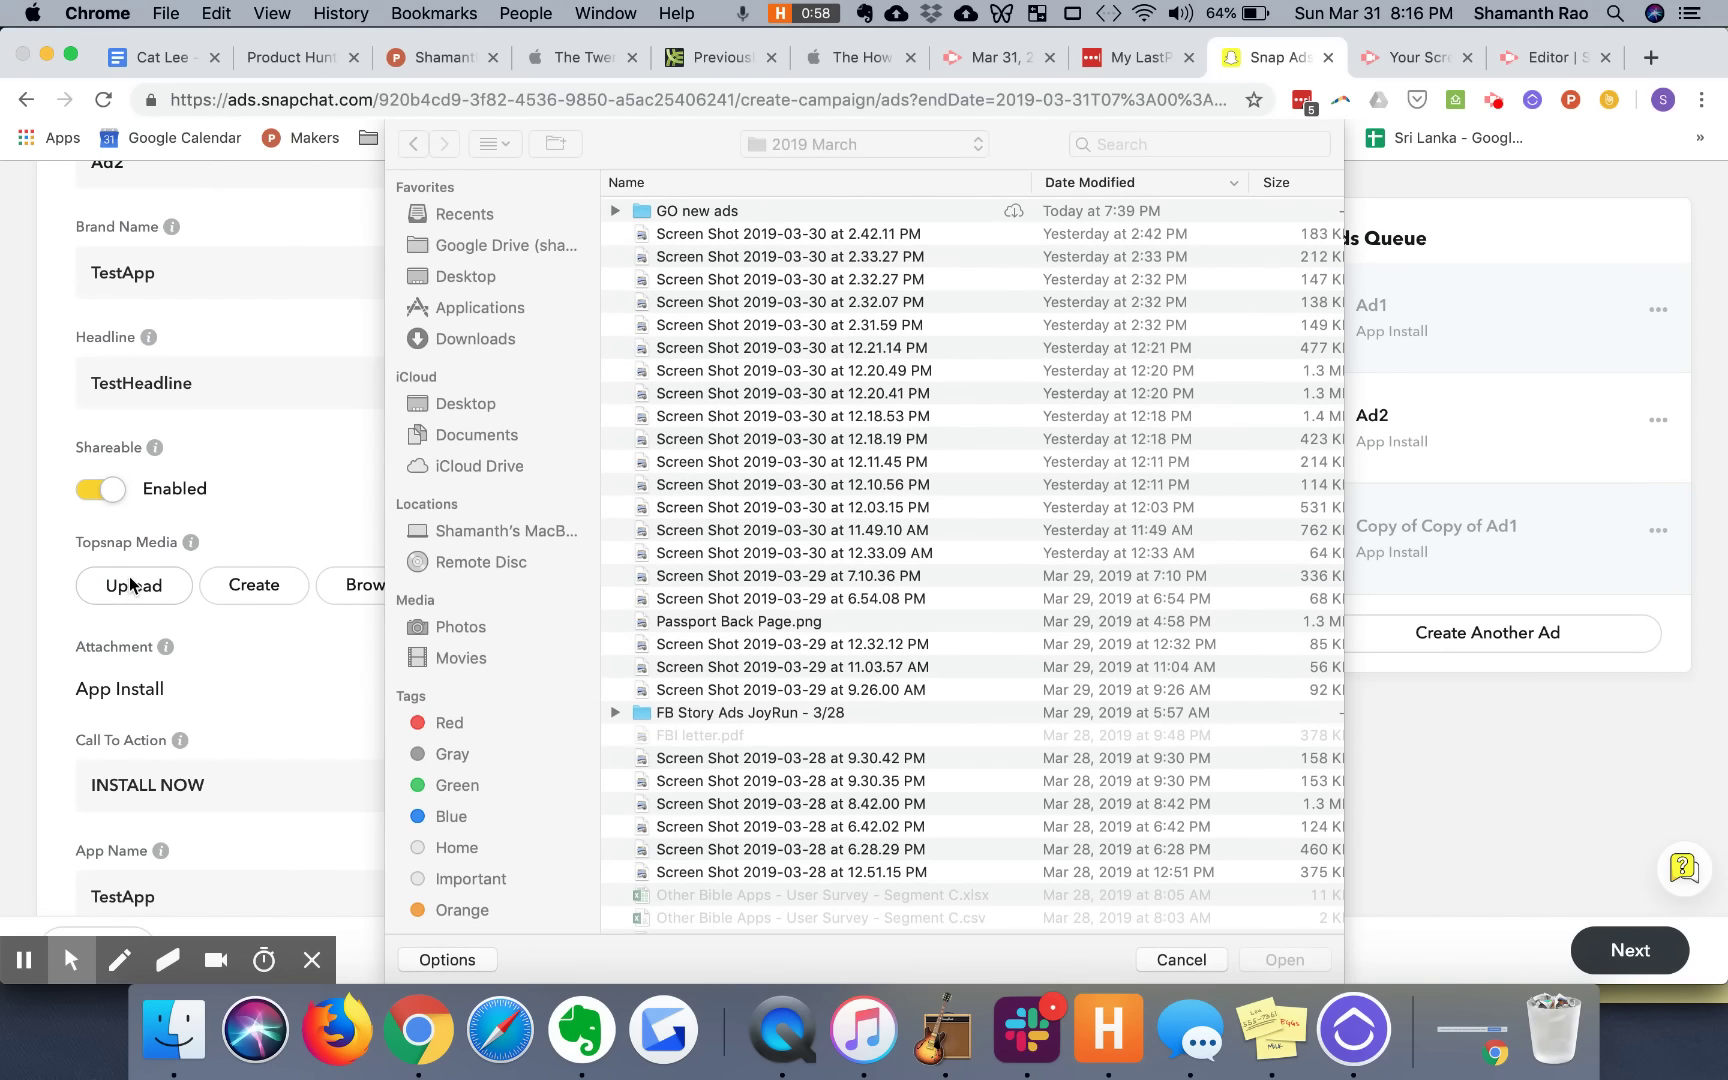
left_click(466, 404)
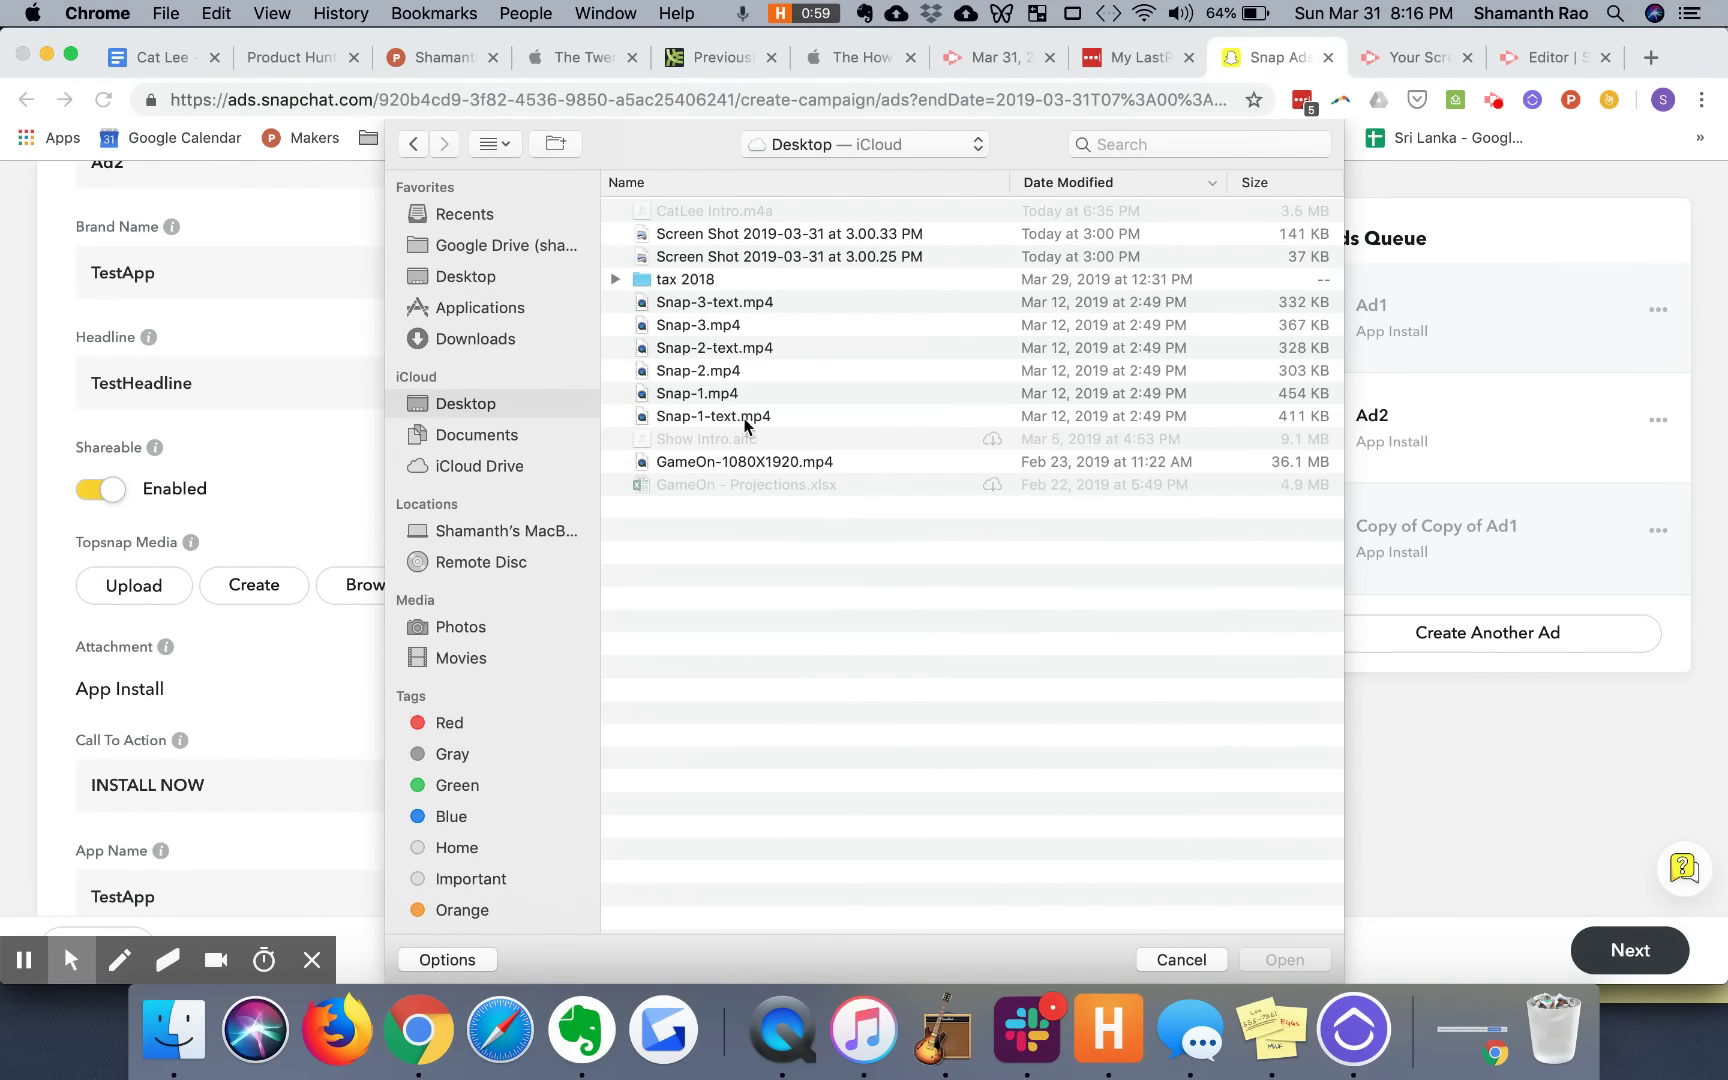
double_click(709, 370)
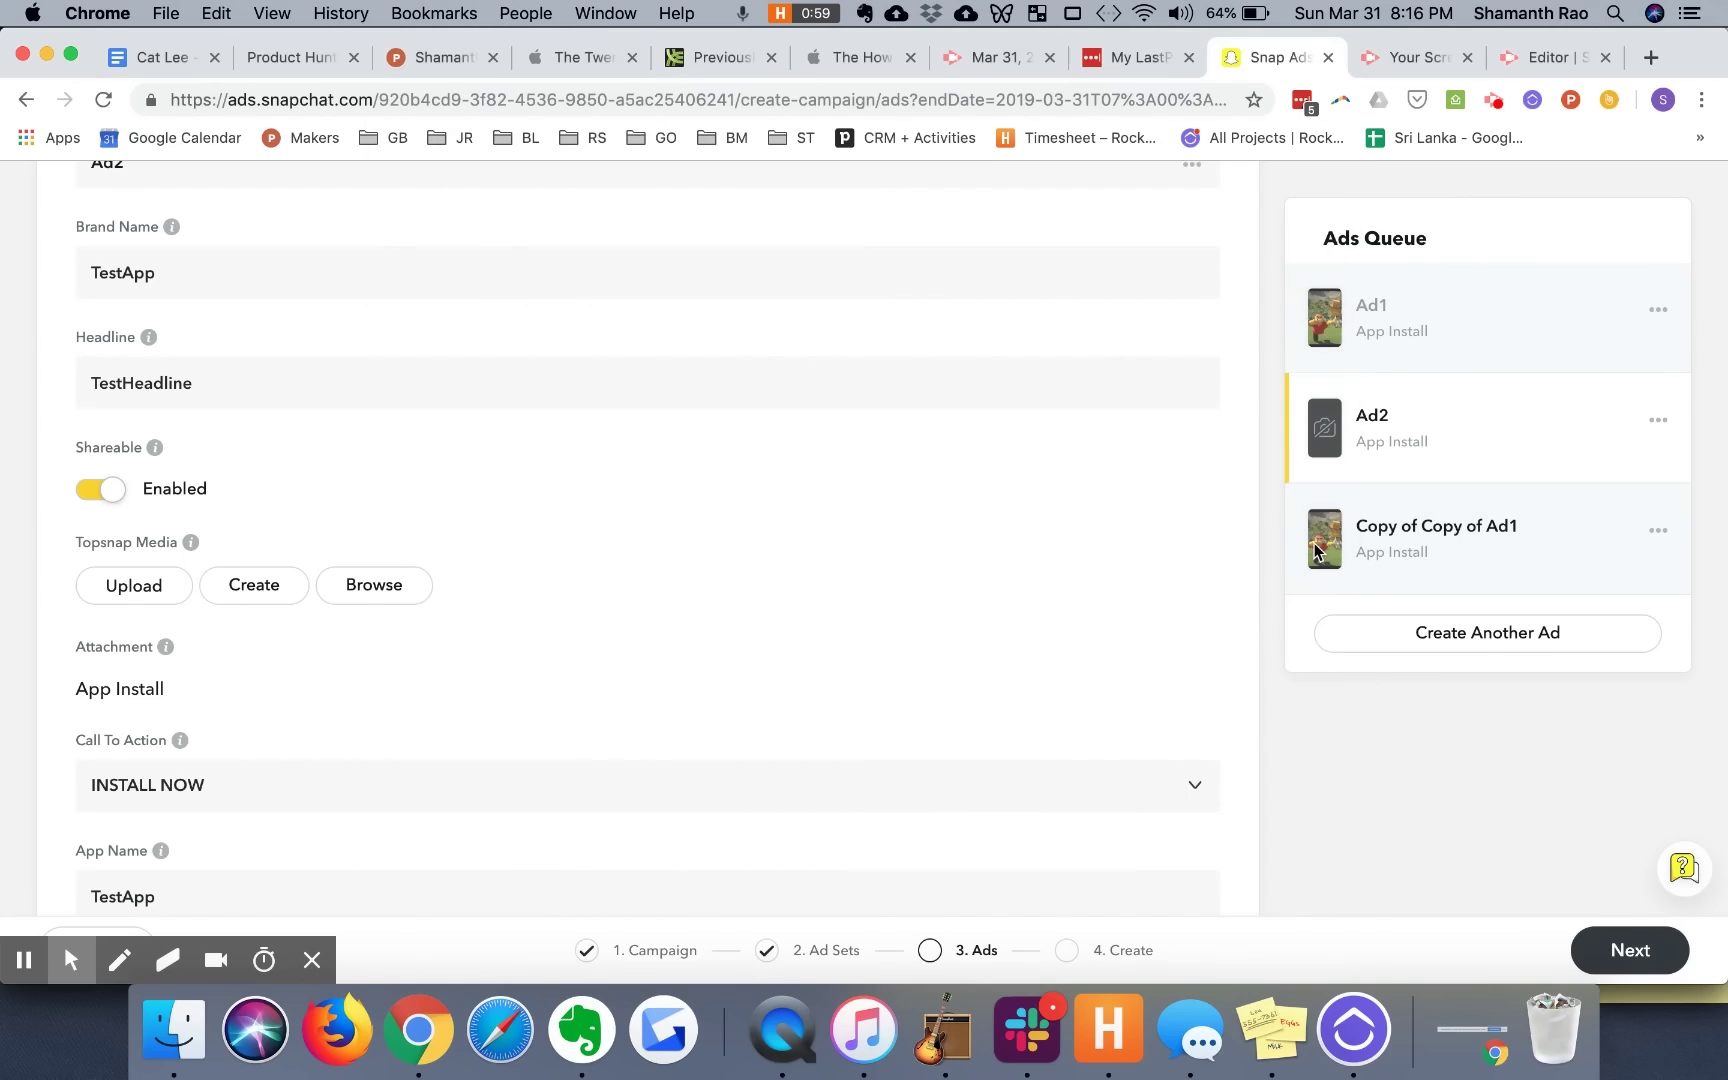
left_click(1316, 545)
Step: Rename Copy of Copy of Ad1 to 'Ad3'
scroll(491, 568, "up", 3)
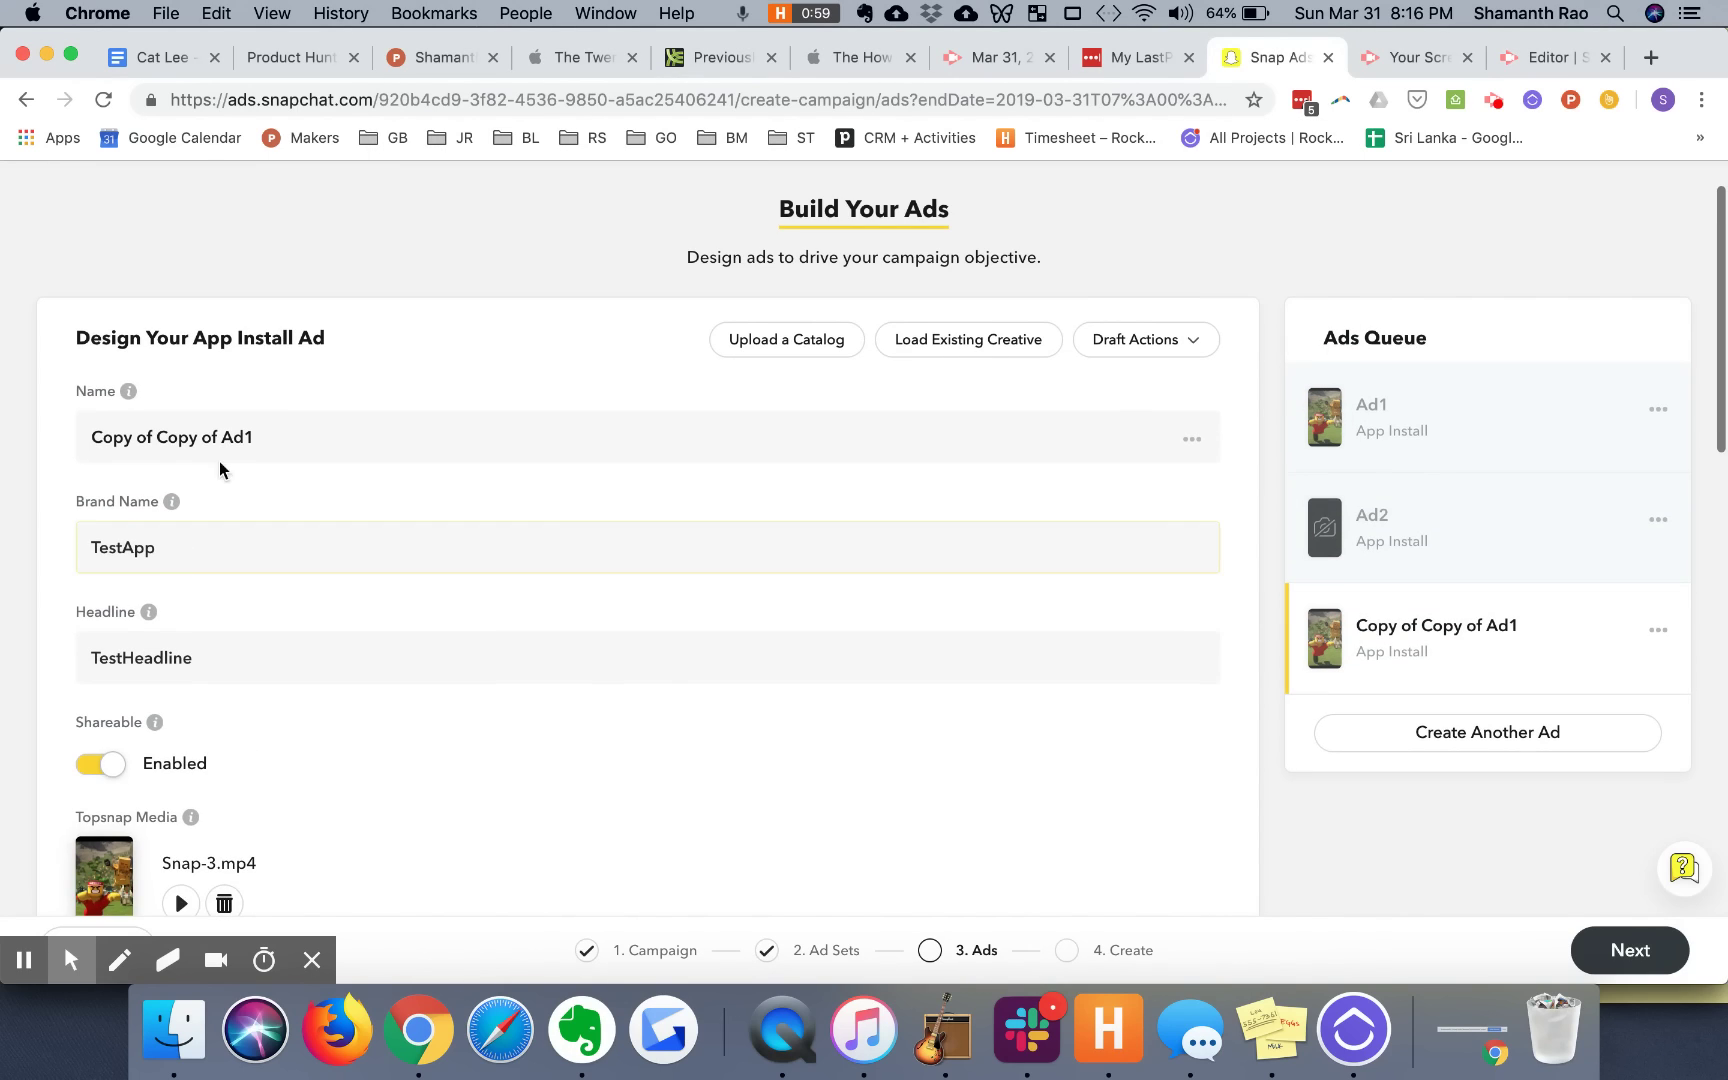
left_click(278, 432)
scroll(262, 400, "down", 2)
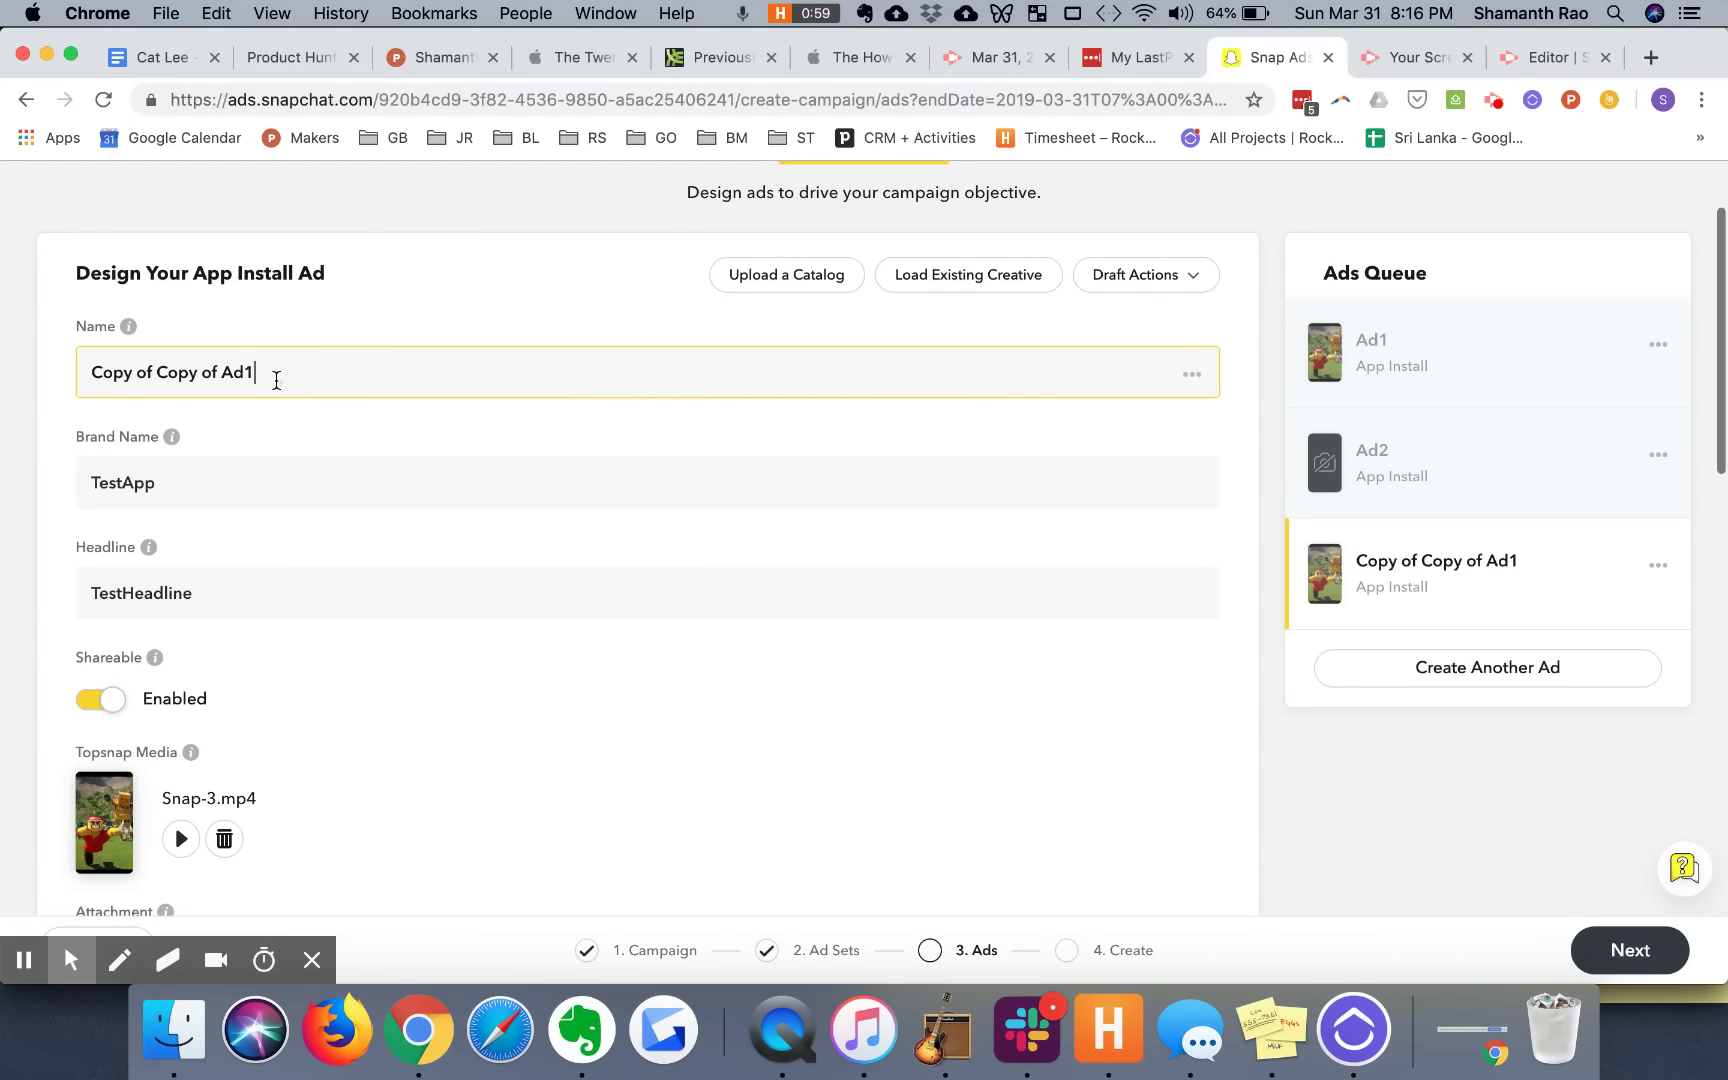
triple_click(276, 380)
type("Ad3")
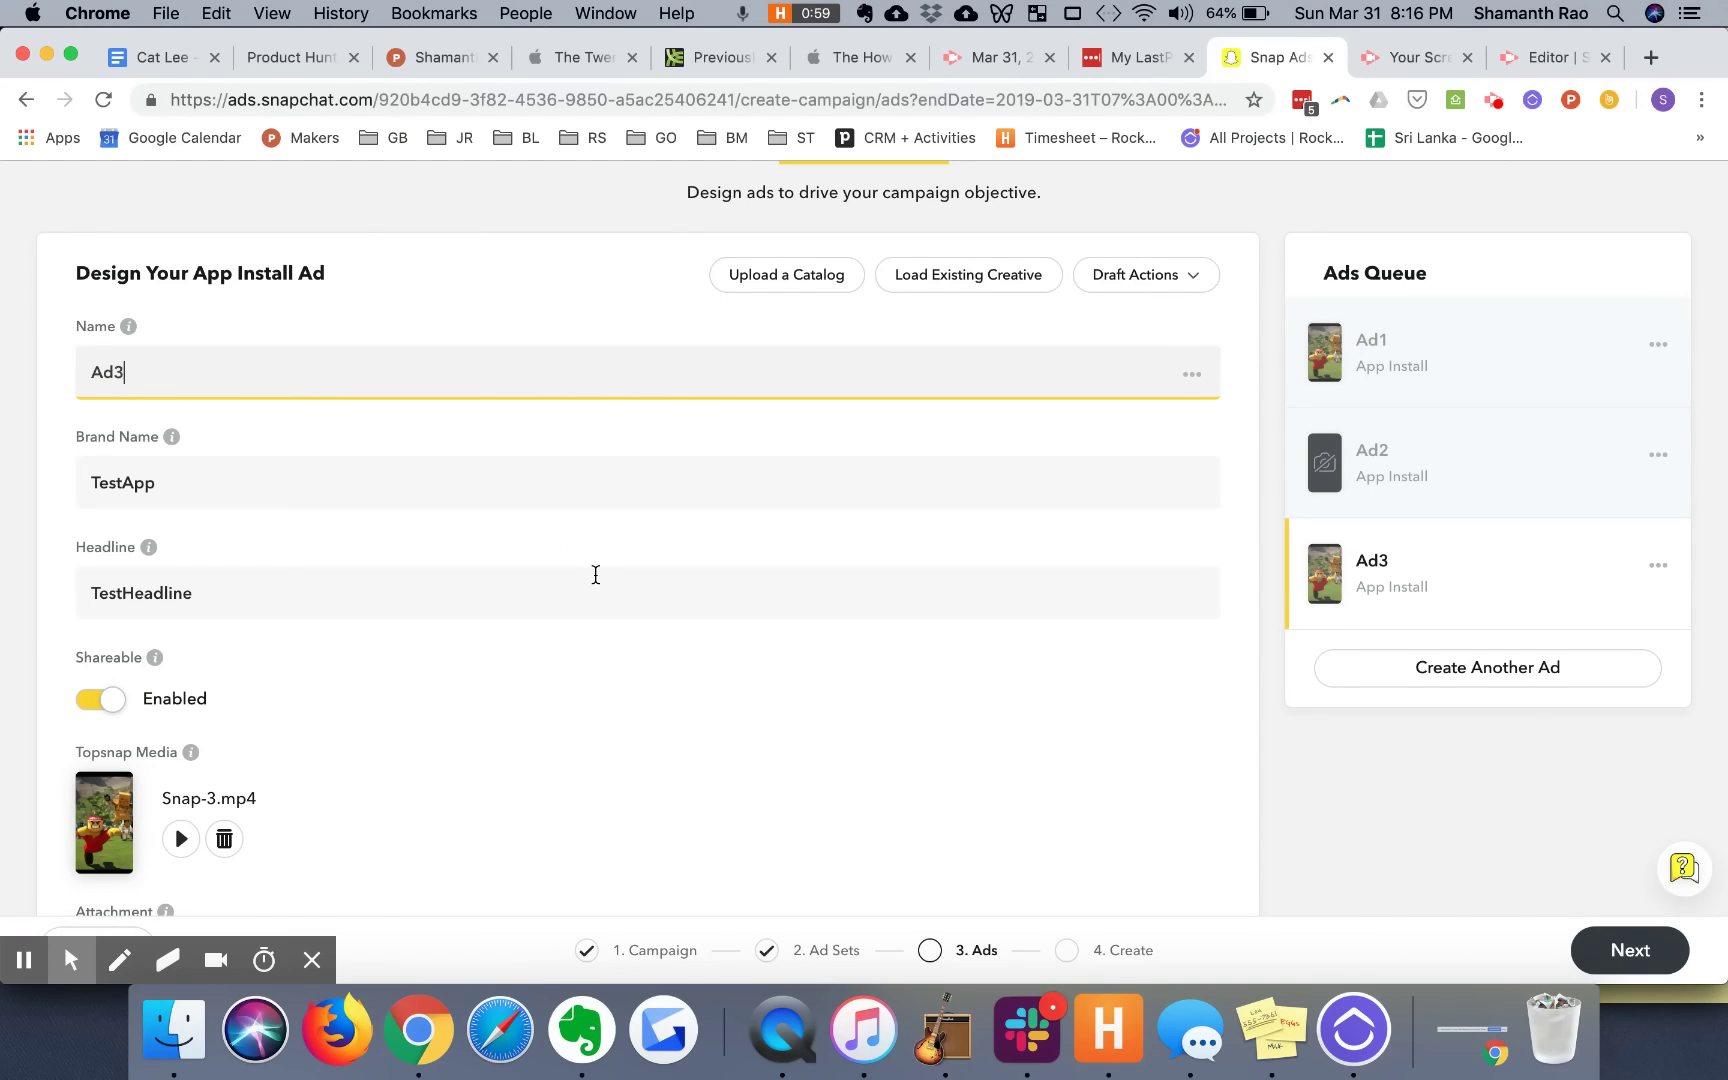
Step: Replace Ad3's Snap-3.mp4 video with Snap-1-text.mp4
scroll(595, 574, "down", 10)
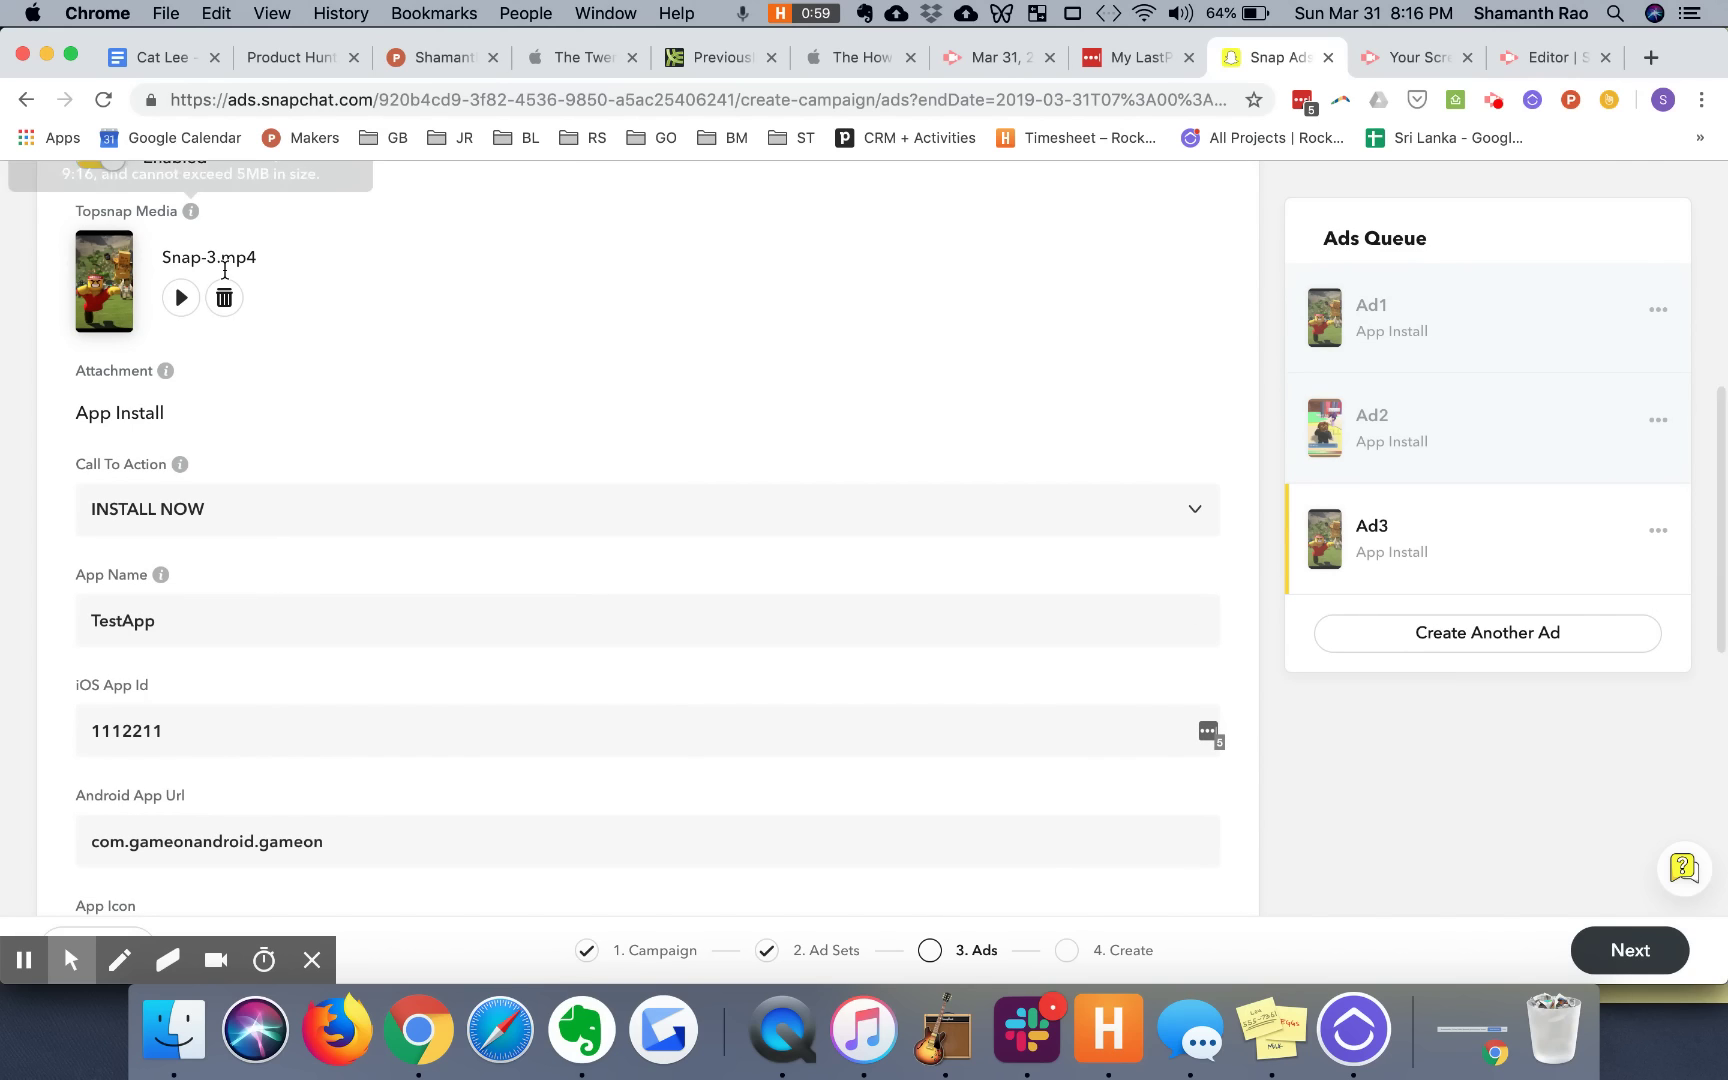
left_click(224, 297)
left_click(145, 262)
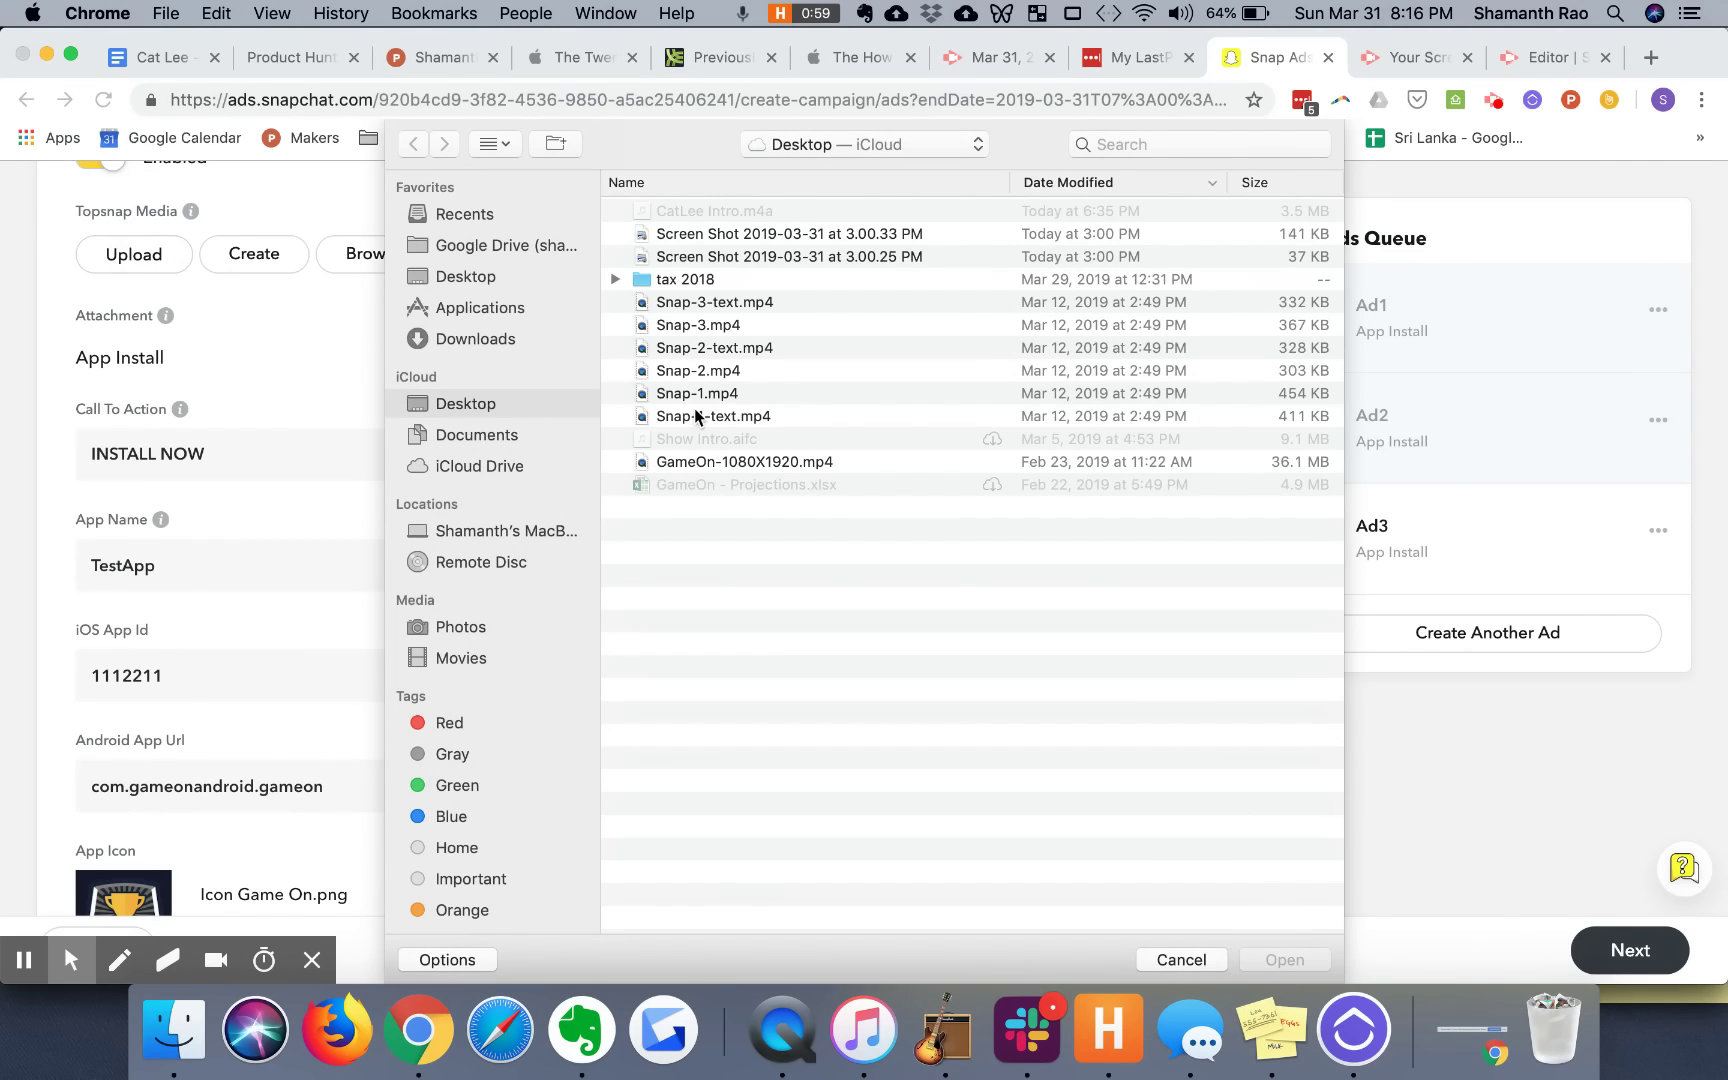
double_click(697, 416)
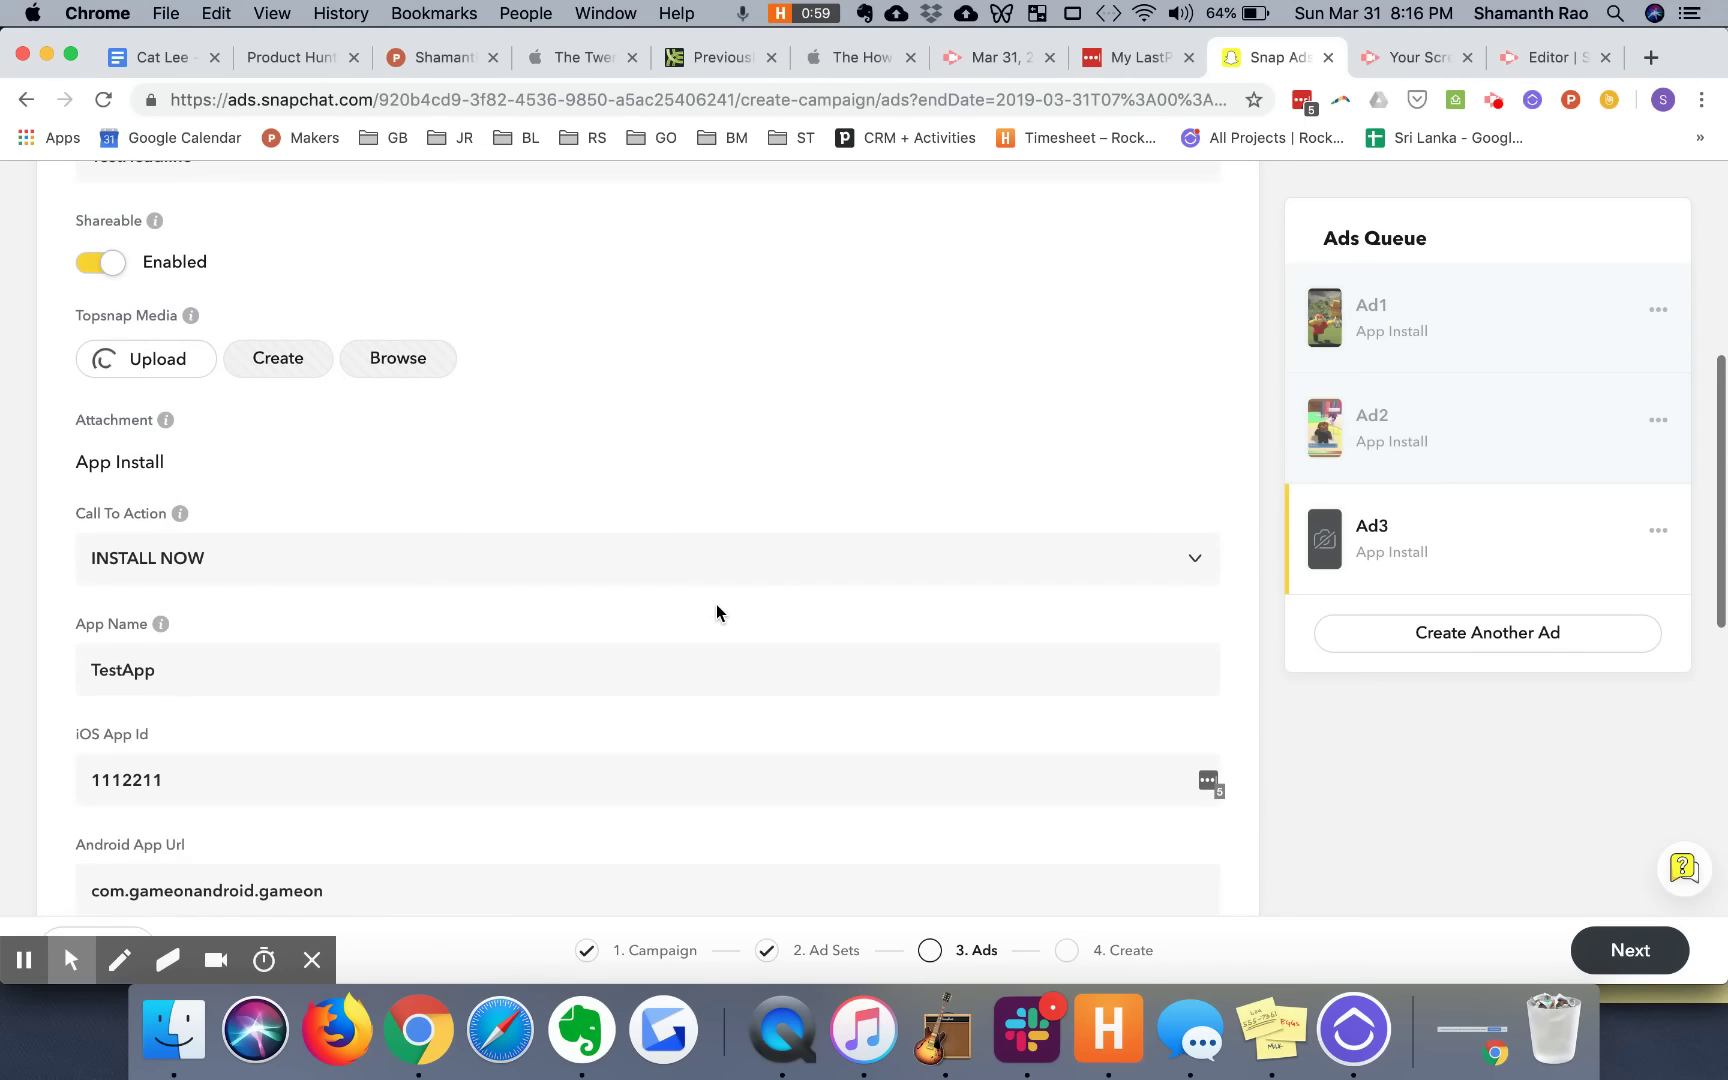
Step: Move past the ads step, declining the invalid-ads prompt, and reach Review & Publish with Ad2 selected
scroll(716, 603, "down", 10)
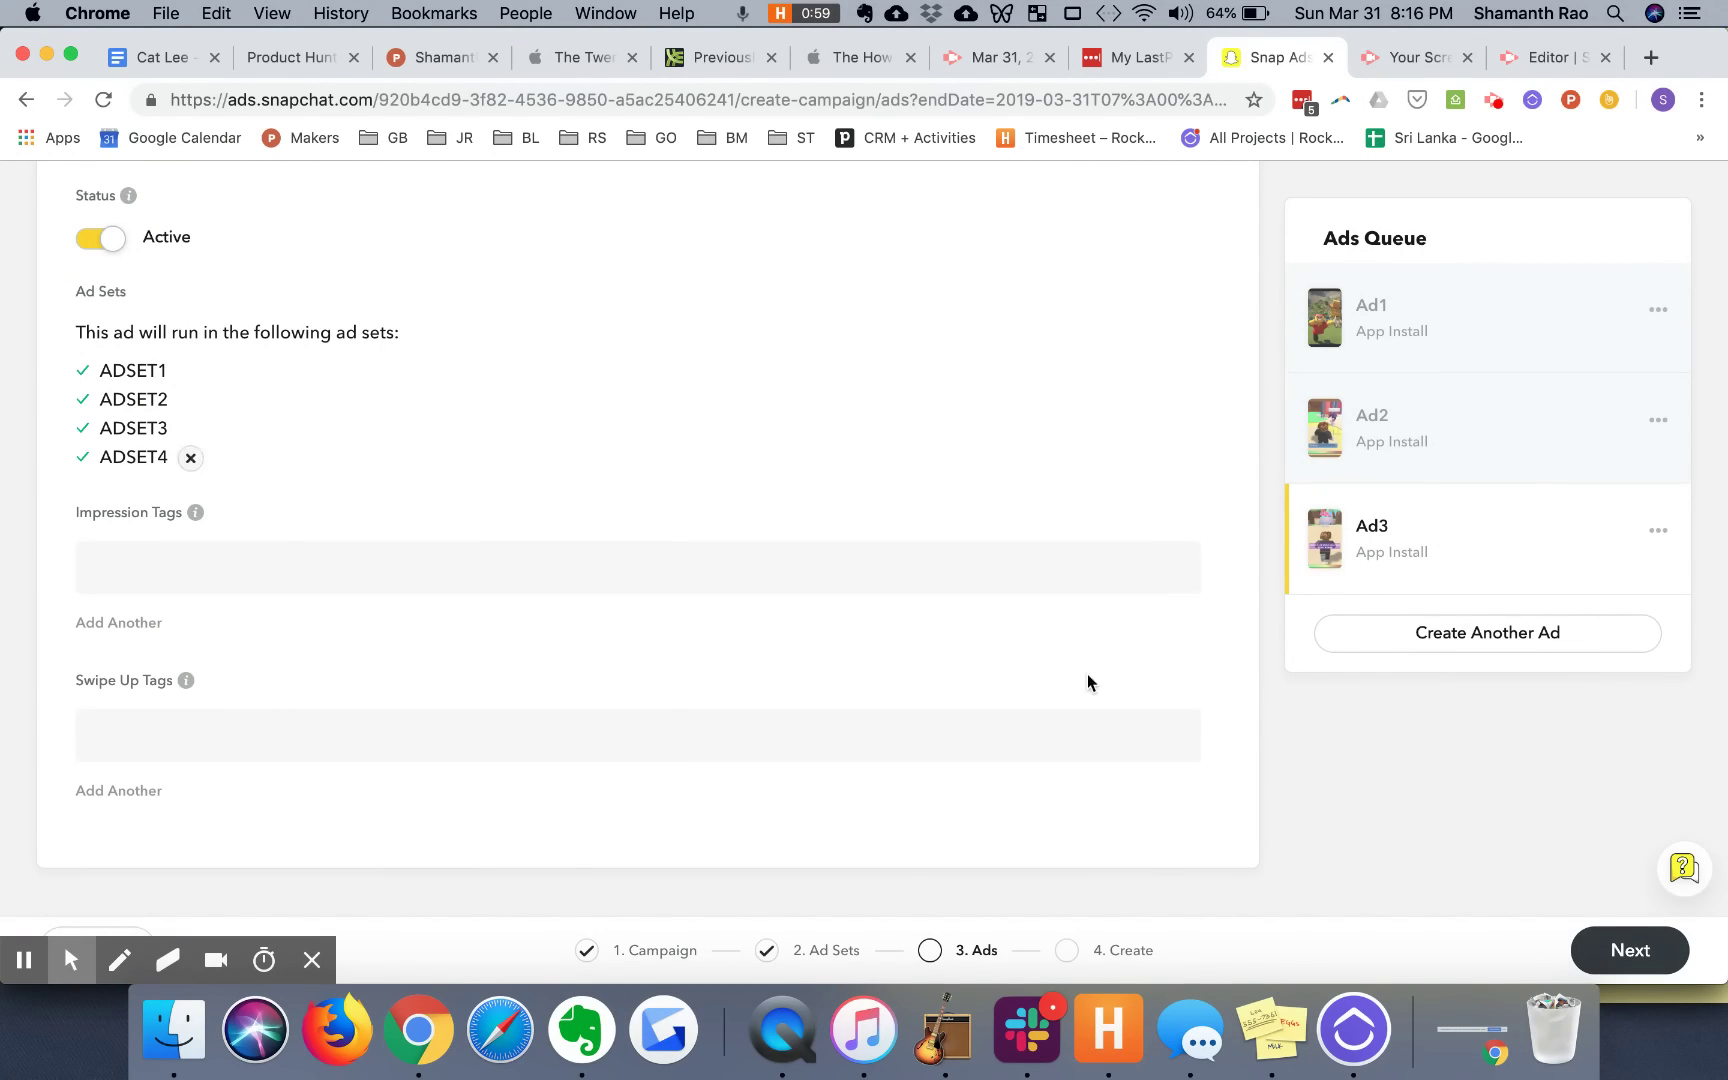
left_click(1614, 958)
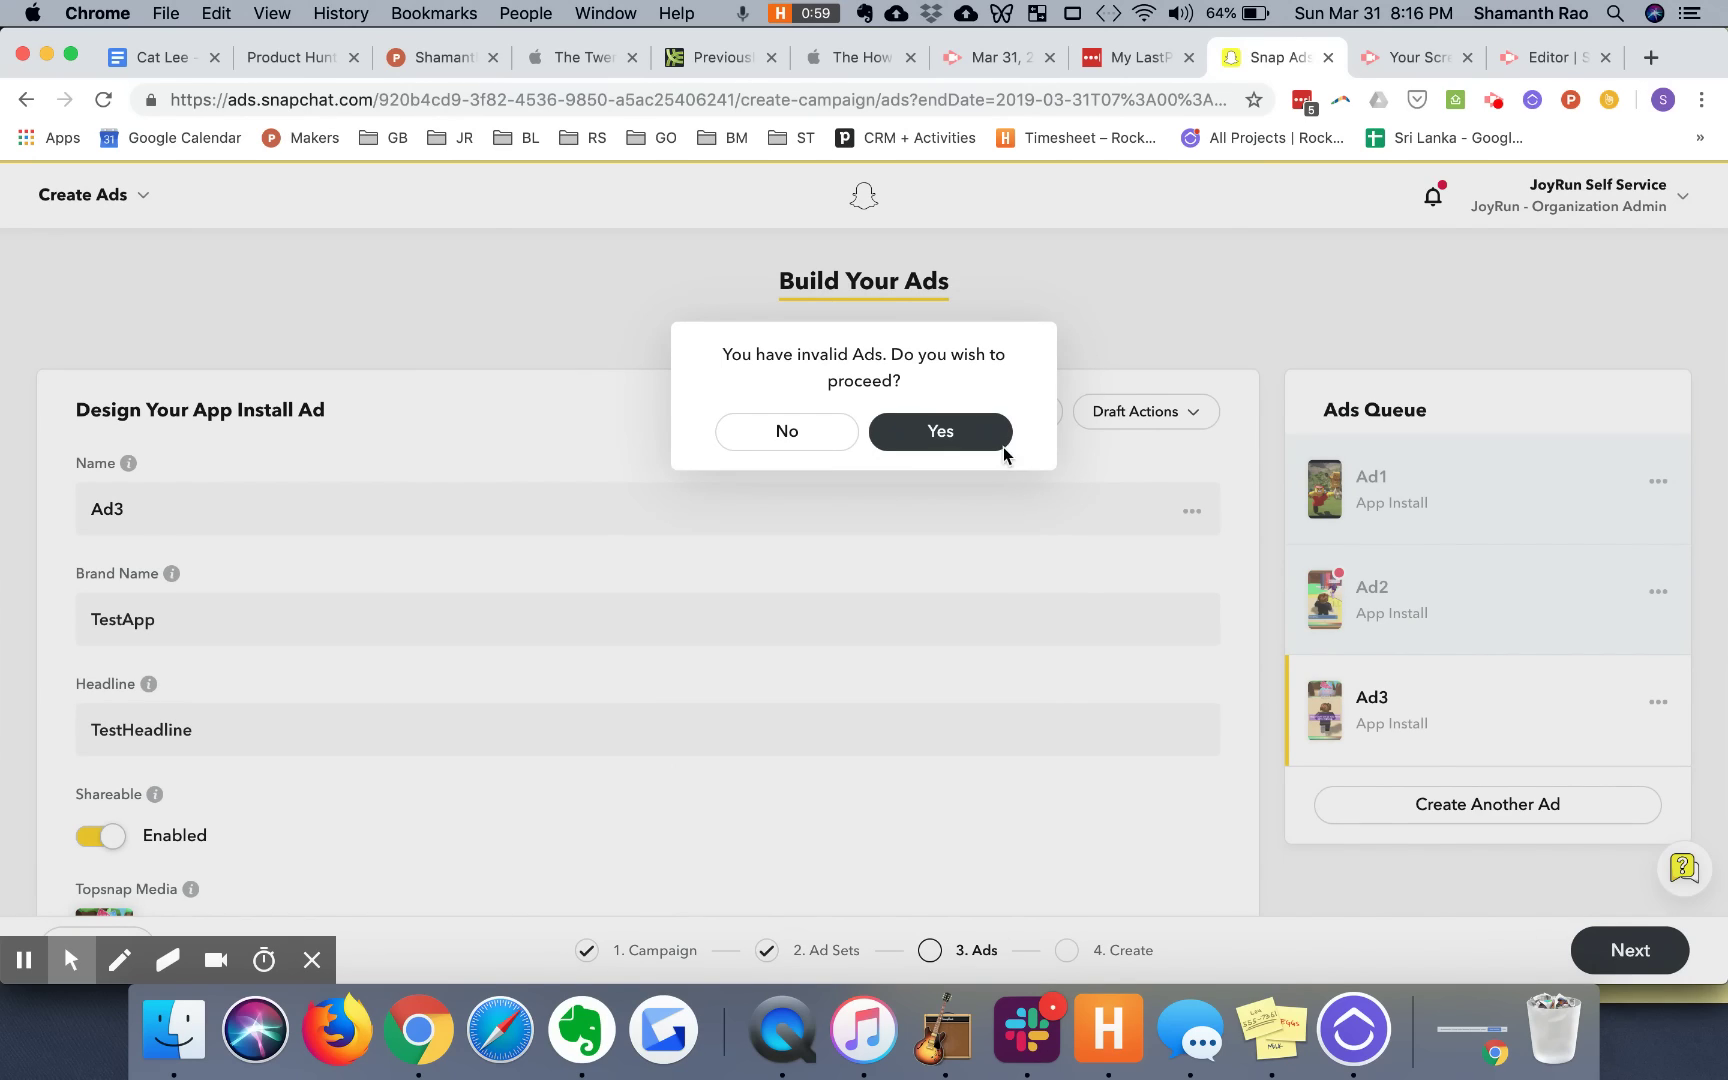
left_click(800, 438)
left_click(1364, 593)
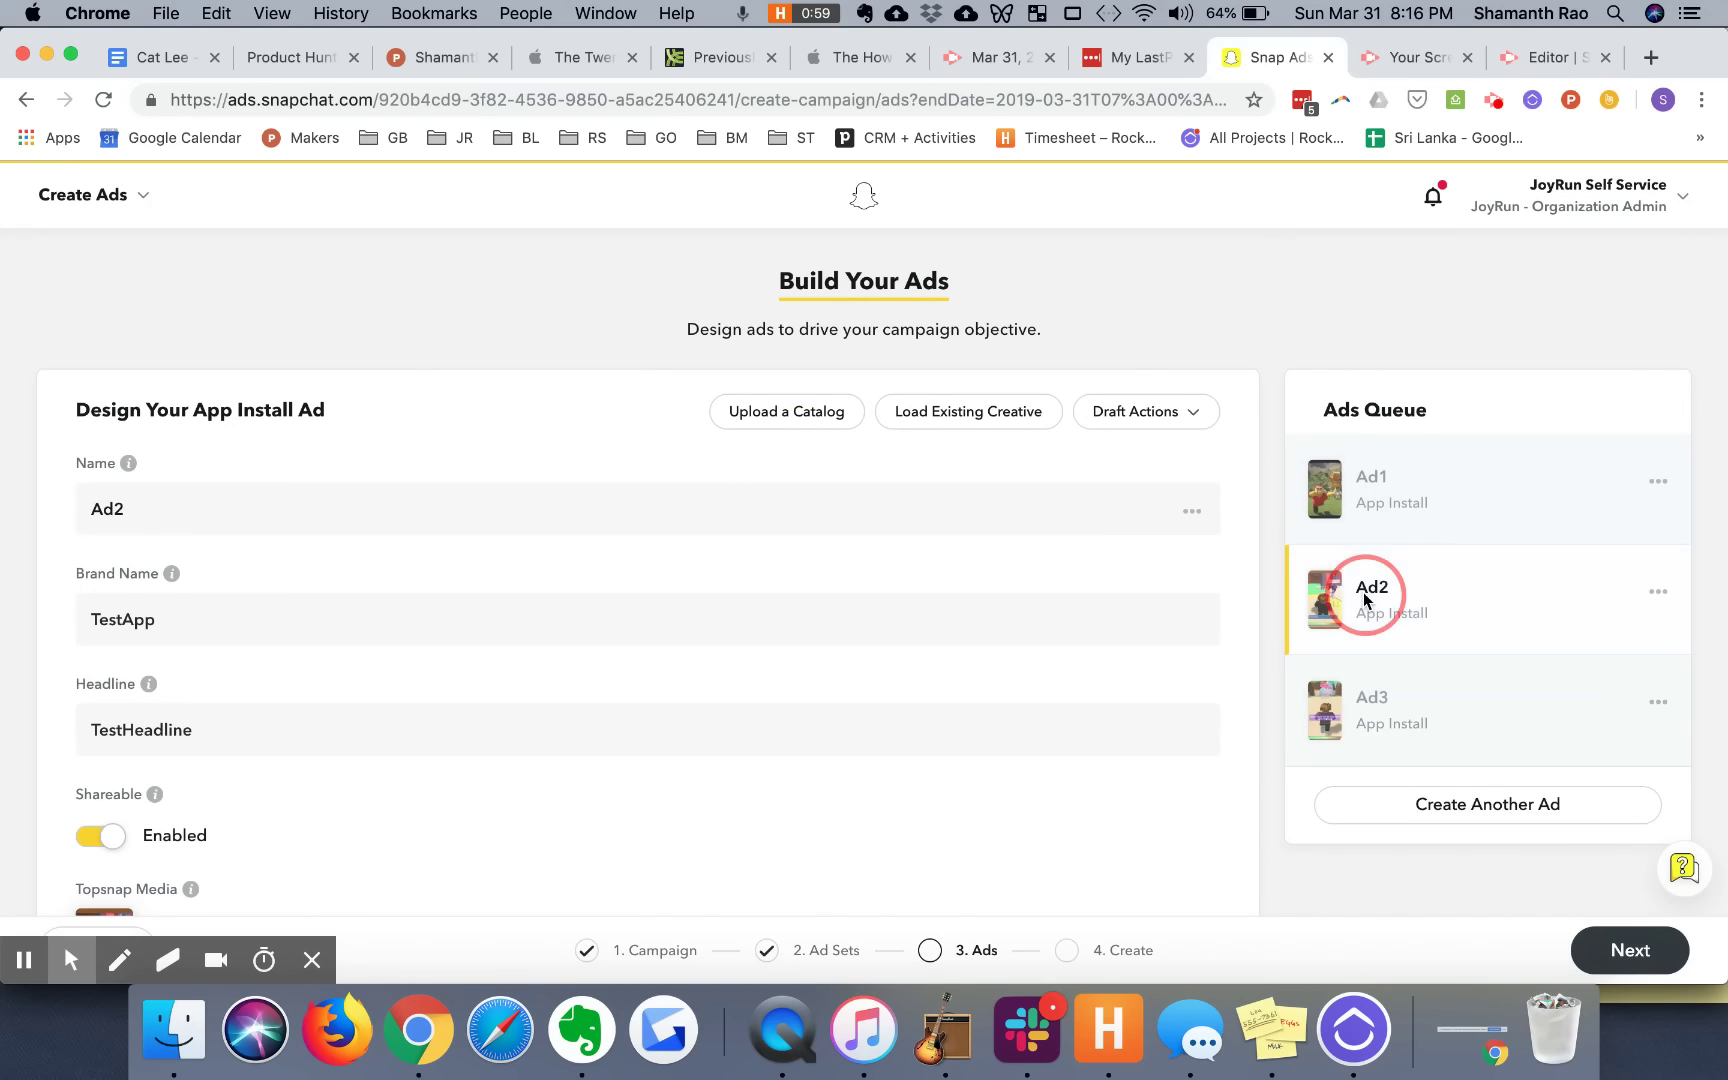
left_click(1632, 955)
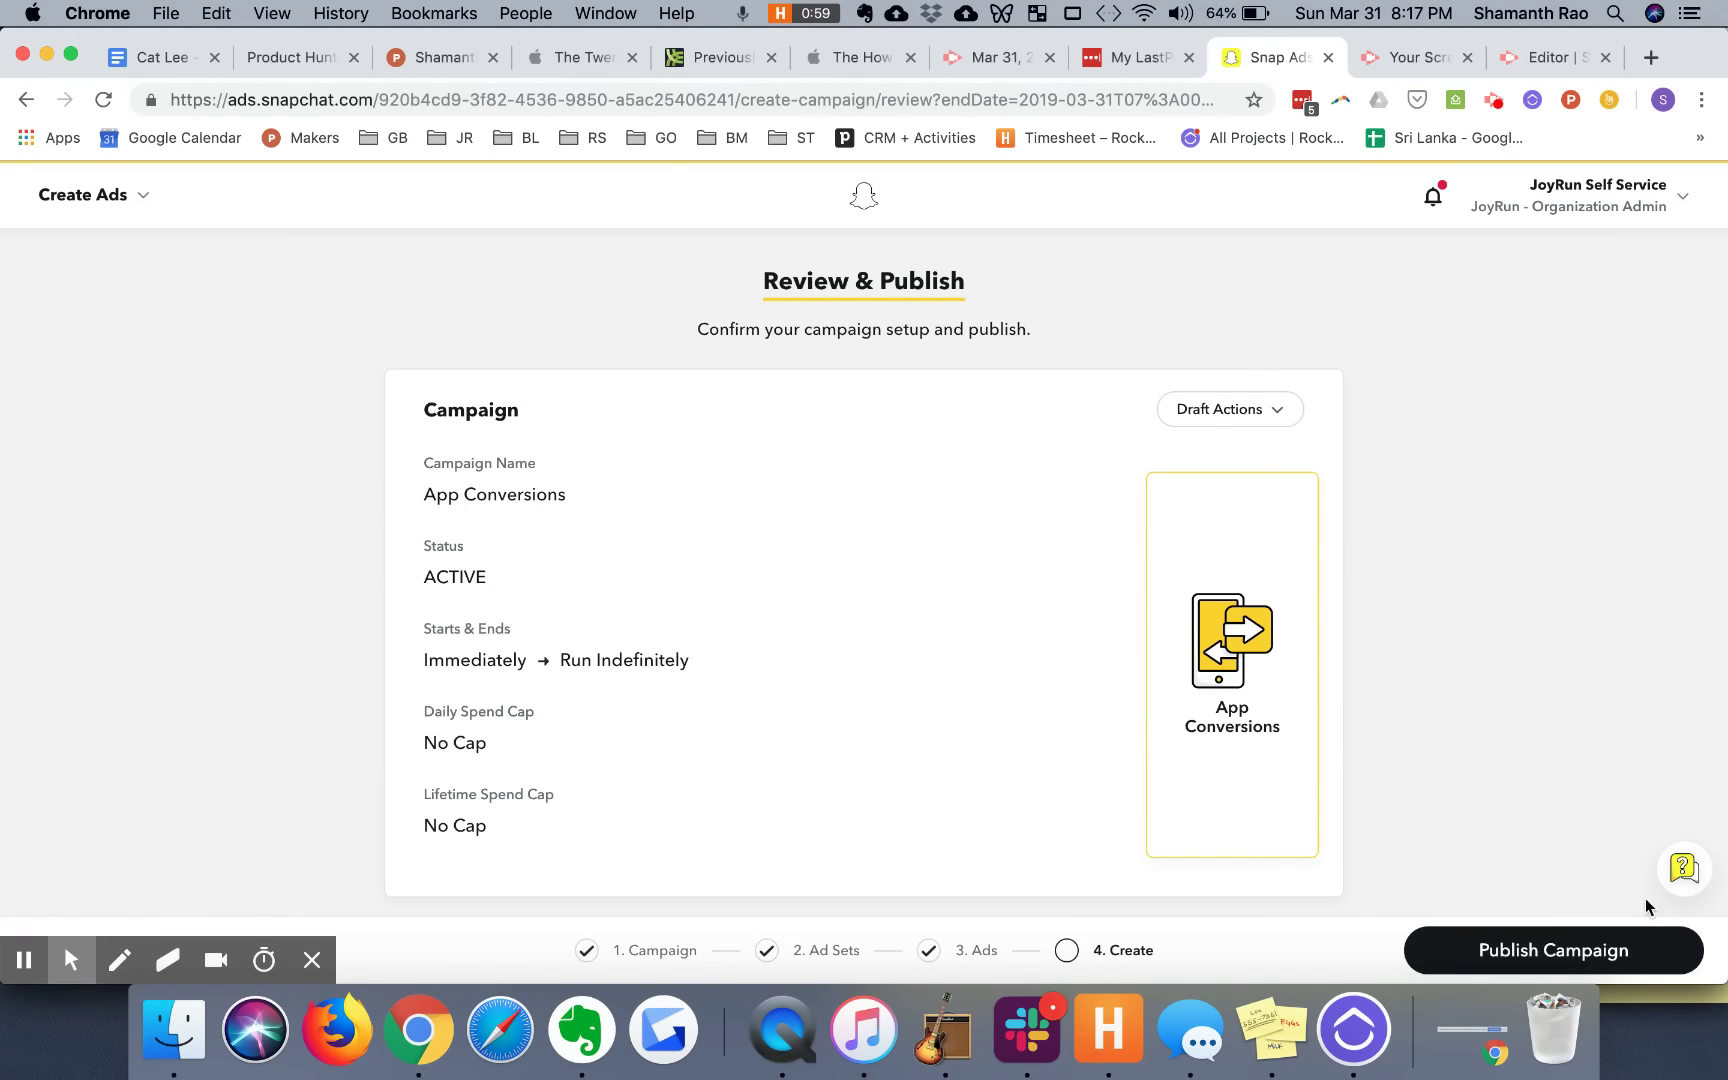
scroll(1351, 674, "down", 4)
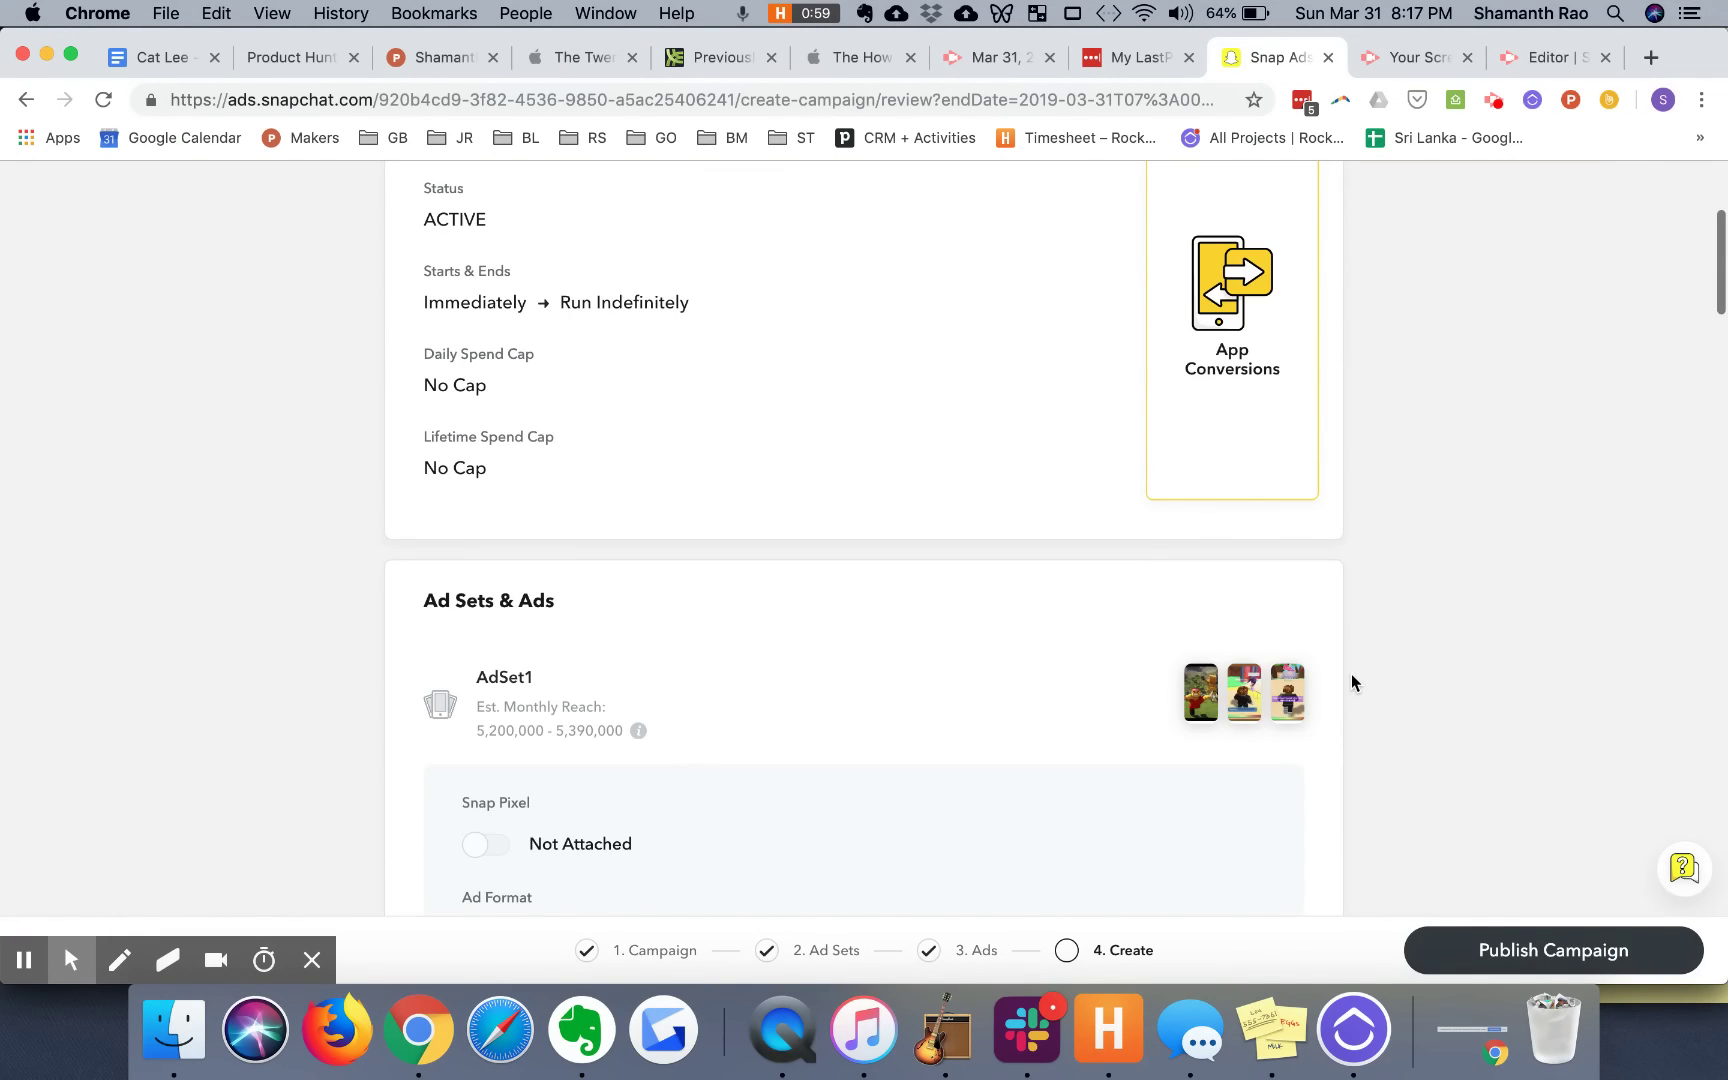
scroll(1351, 677, "down", 4)
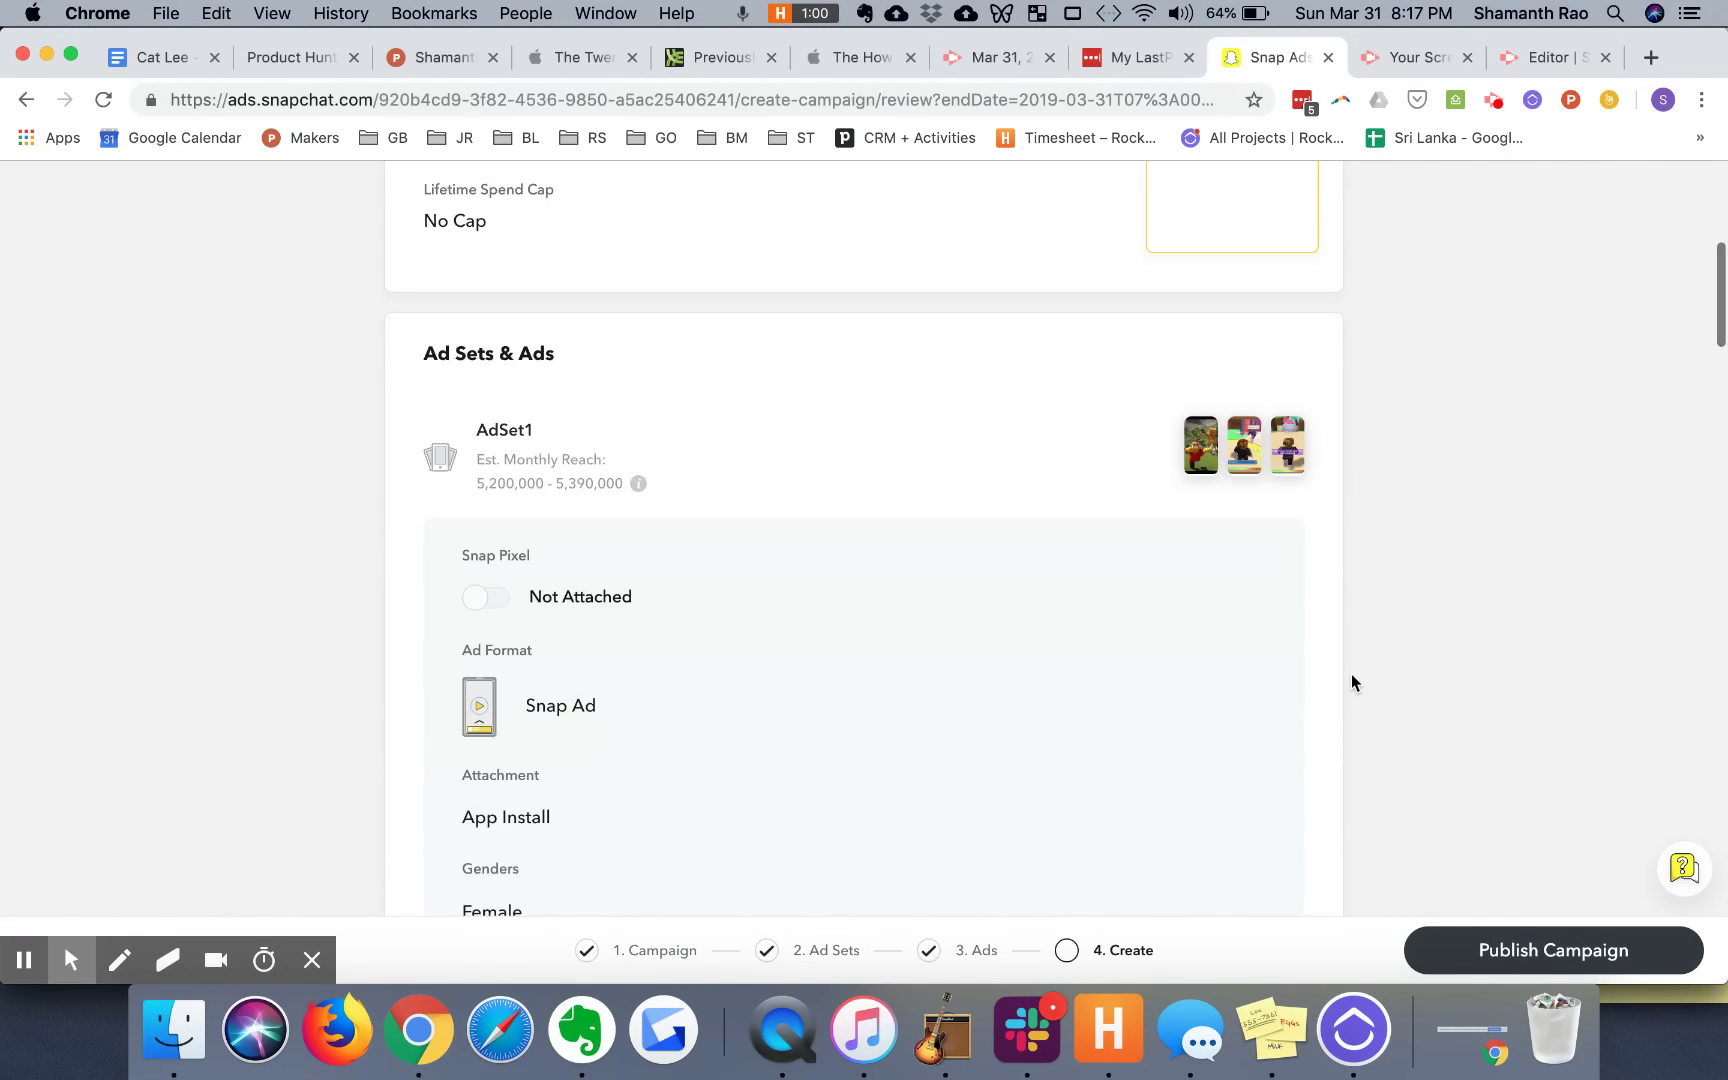
scroll(1352, 675, "down", 1)
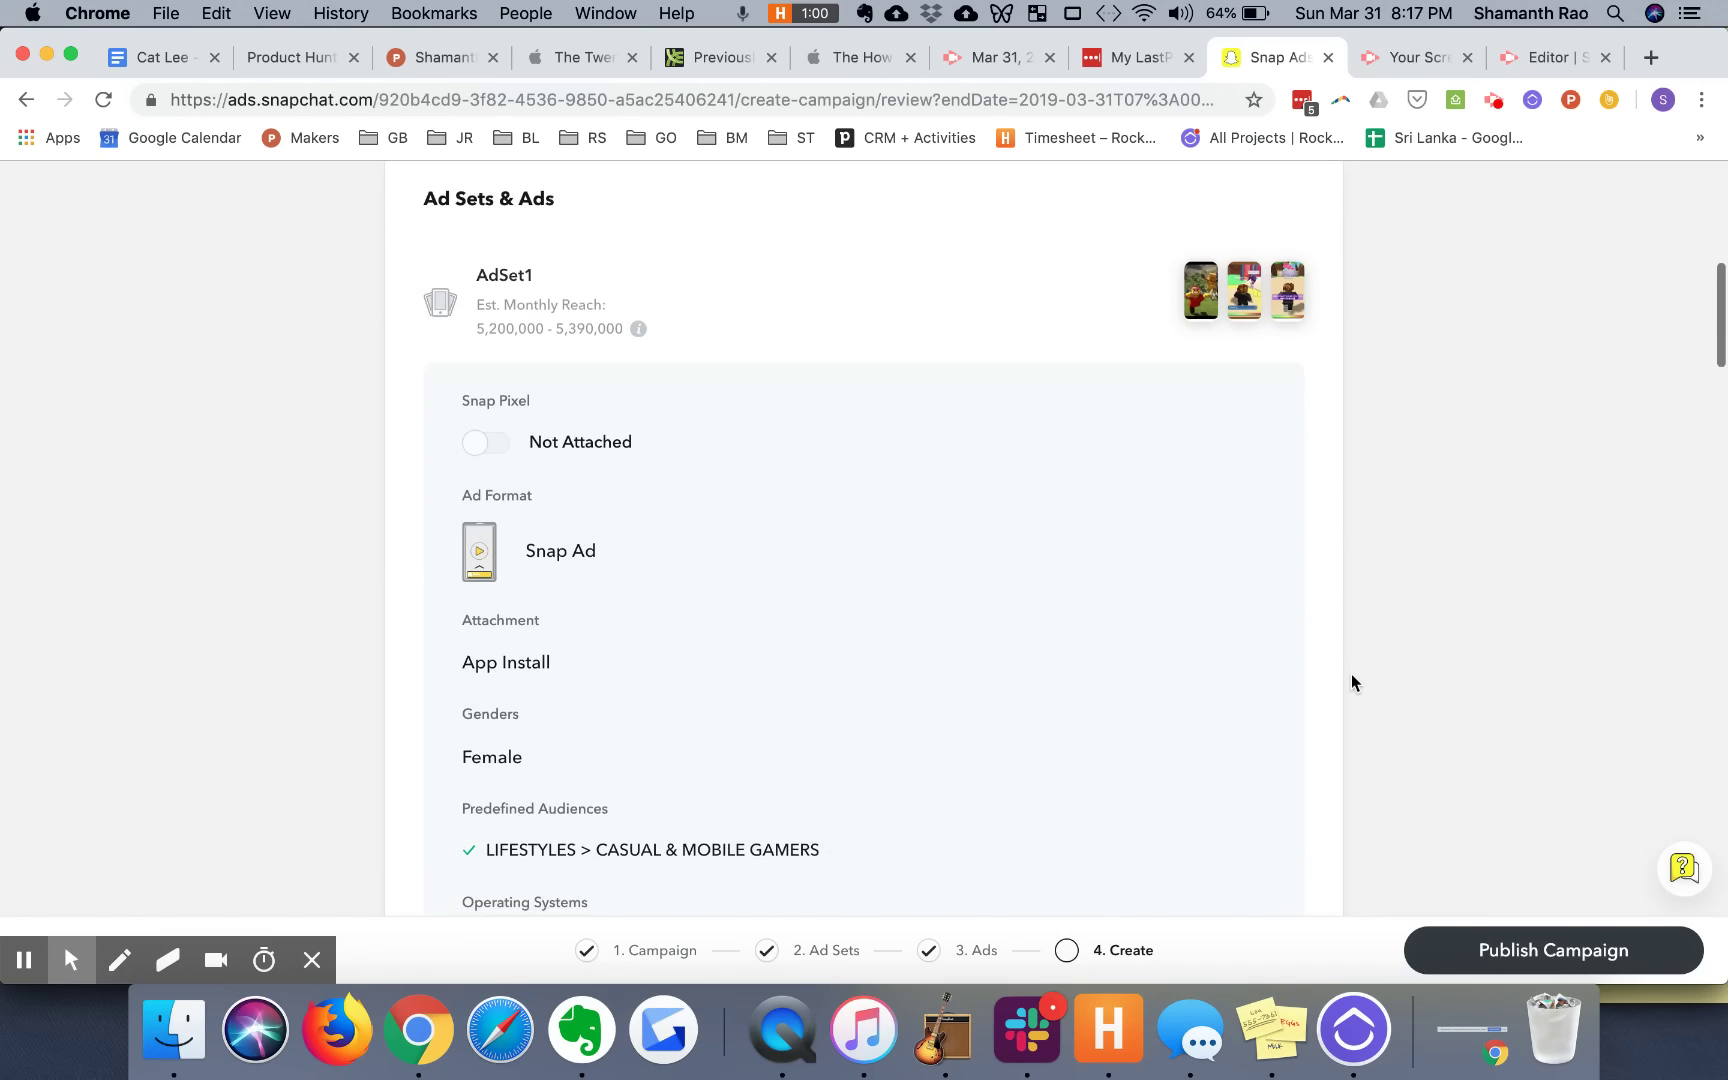
scroll(972, 680, "down", 3)
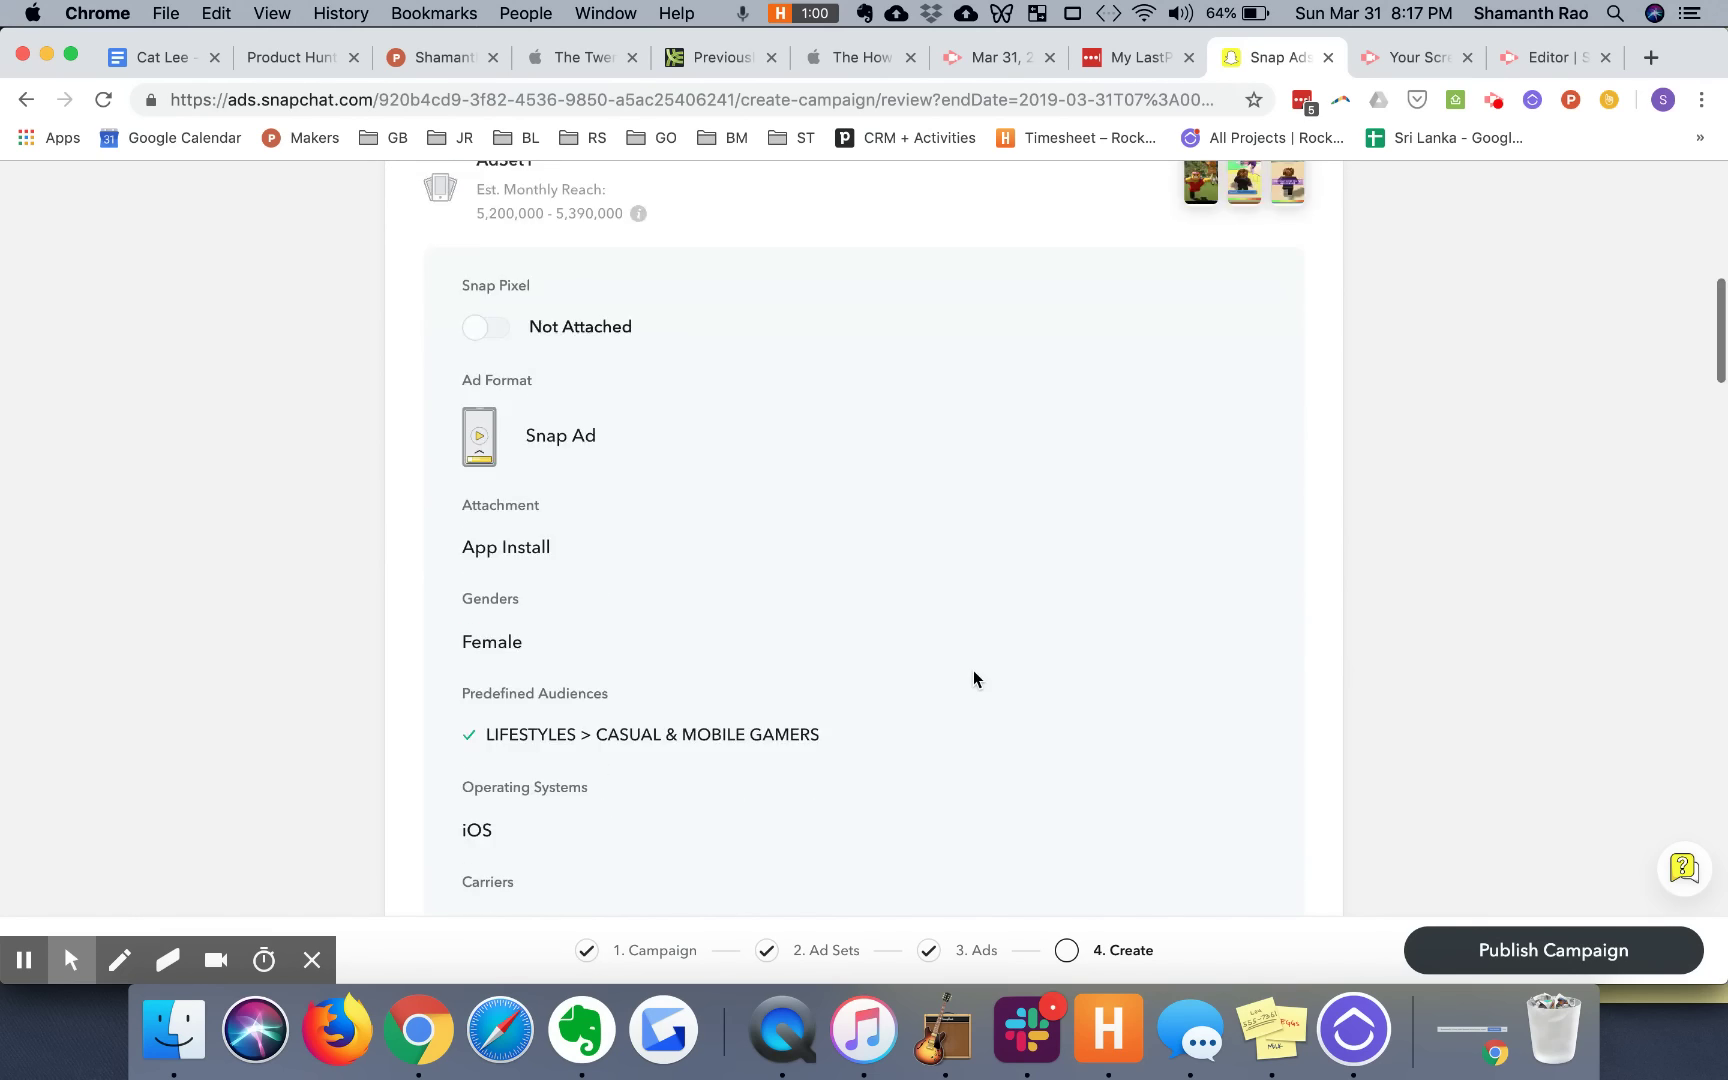
scroll(670, 770, "down", 4)
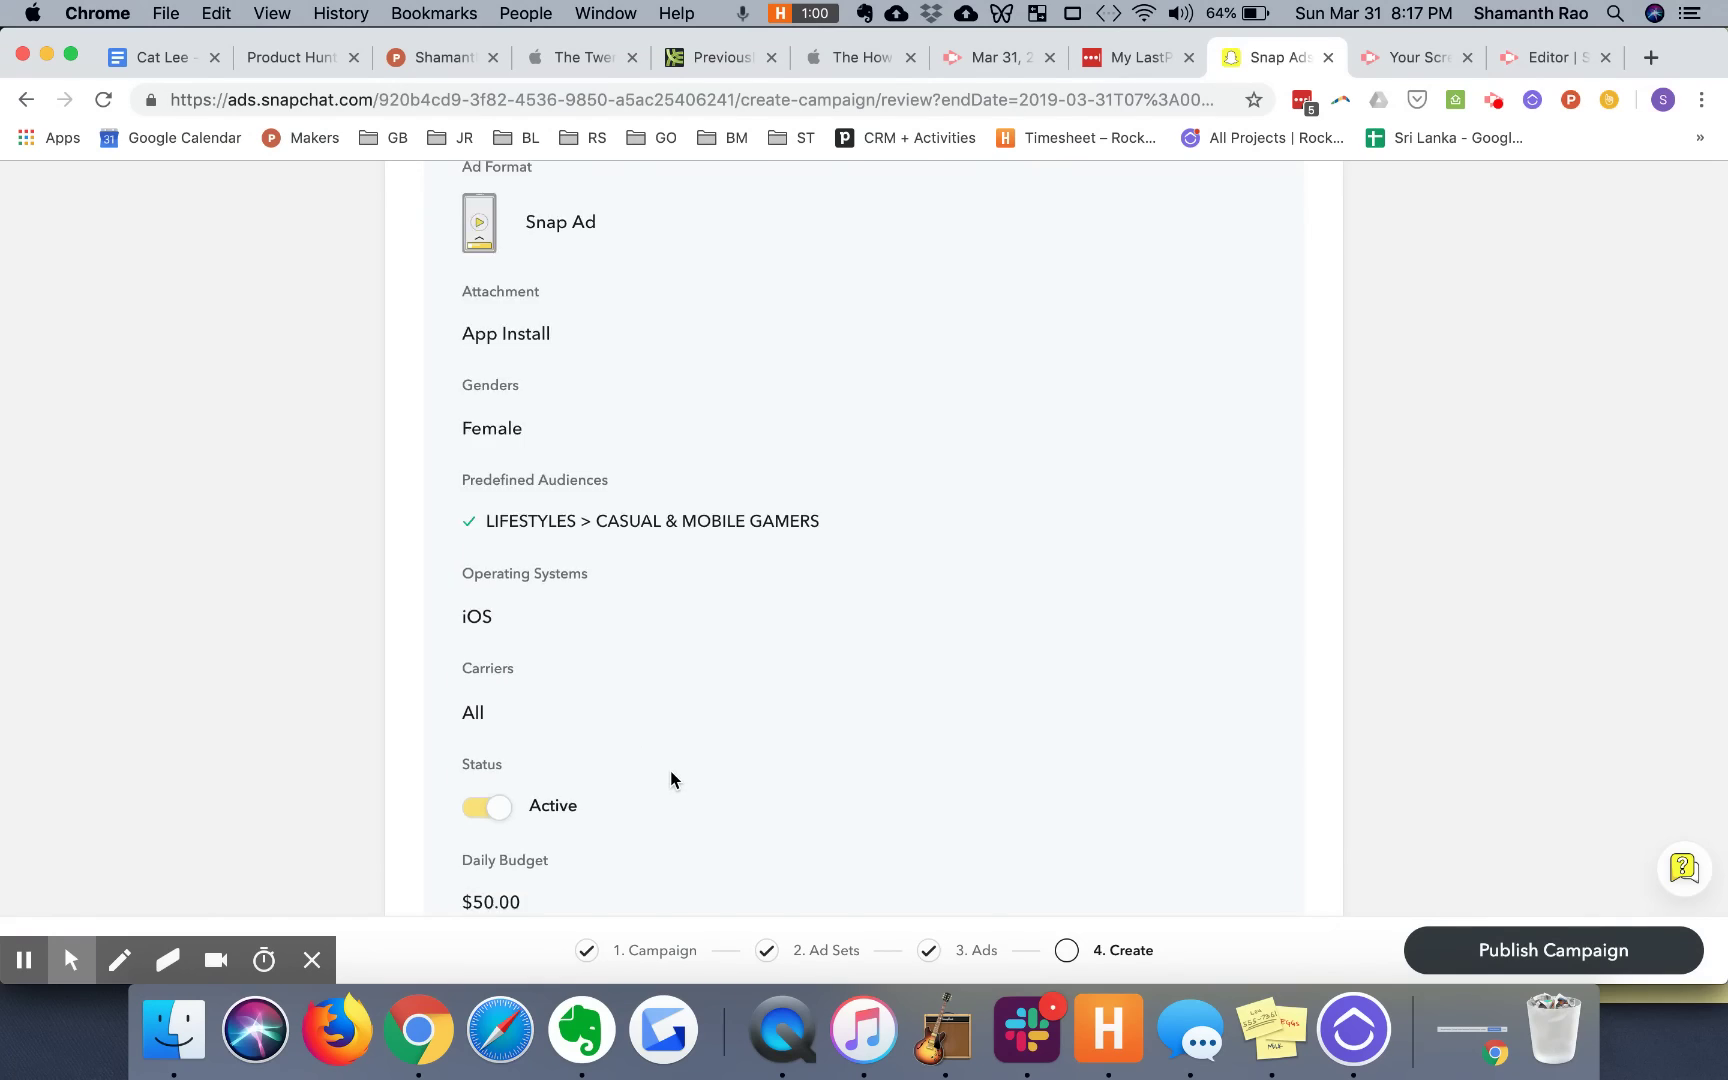
scroll(670, 757, "down", 1)
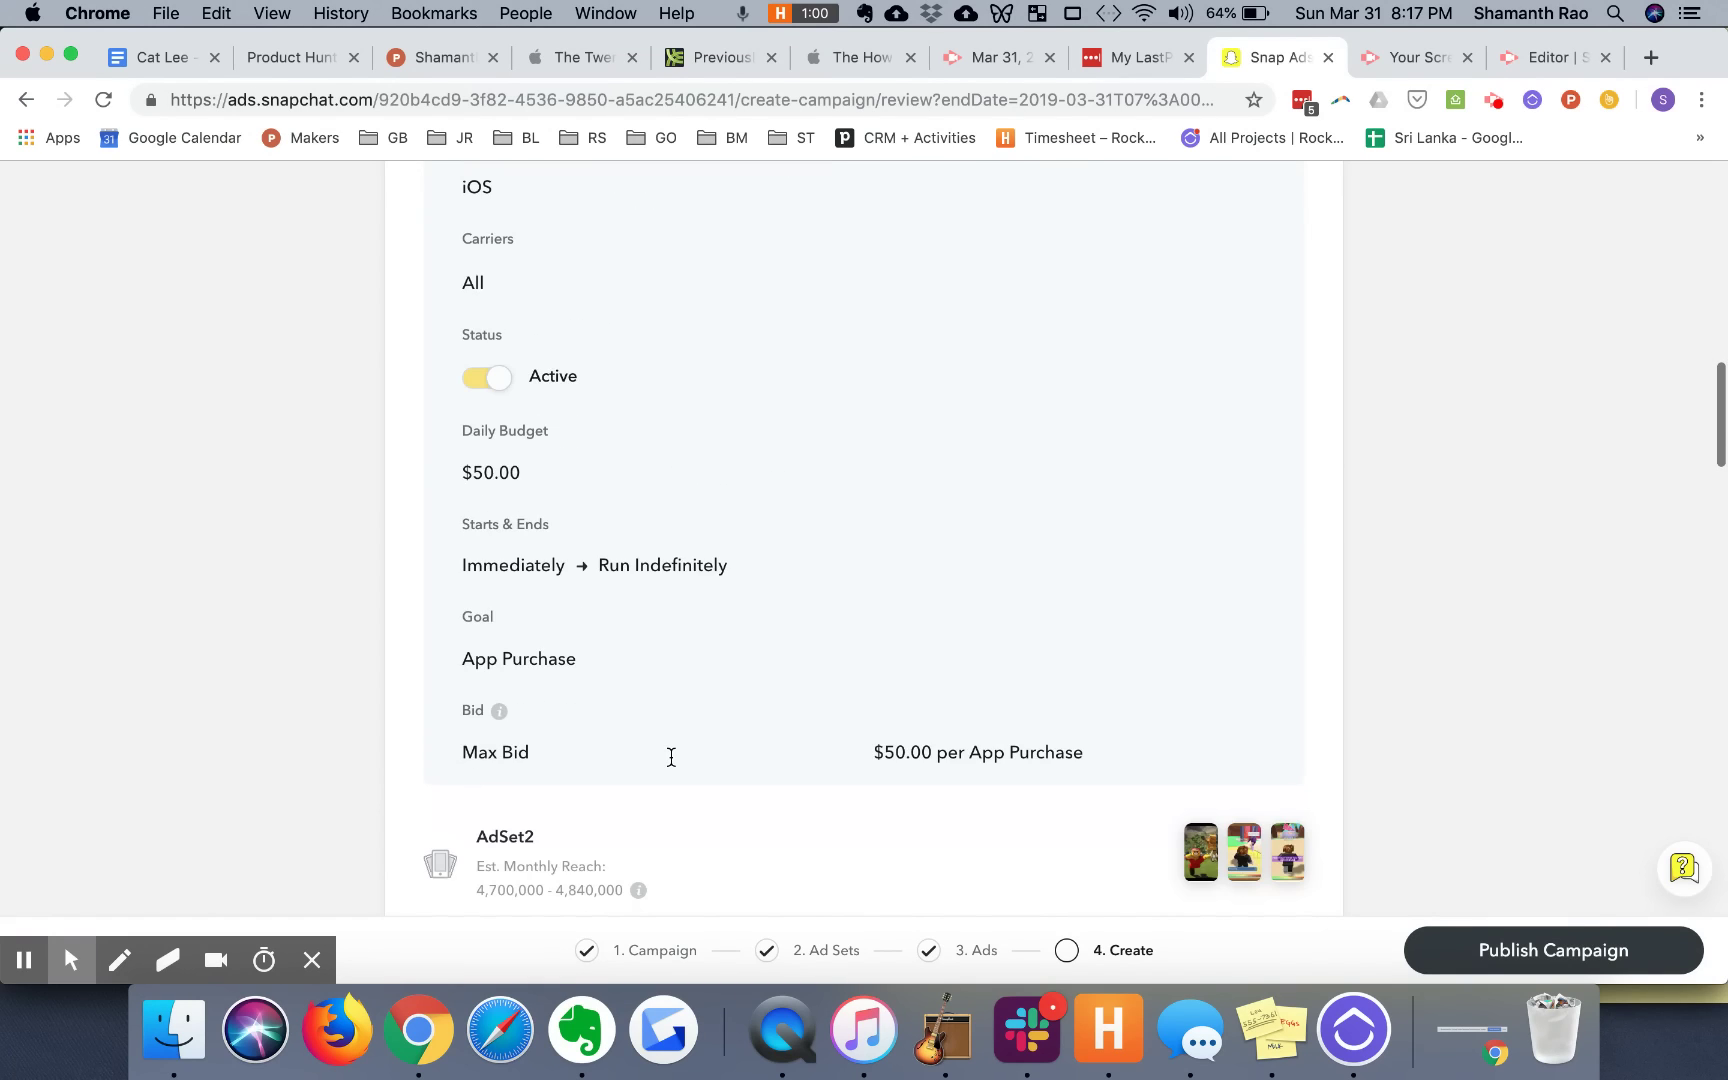
scroll(671, 757, "down", 15)
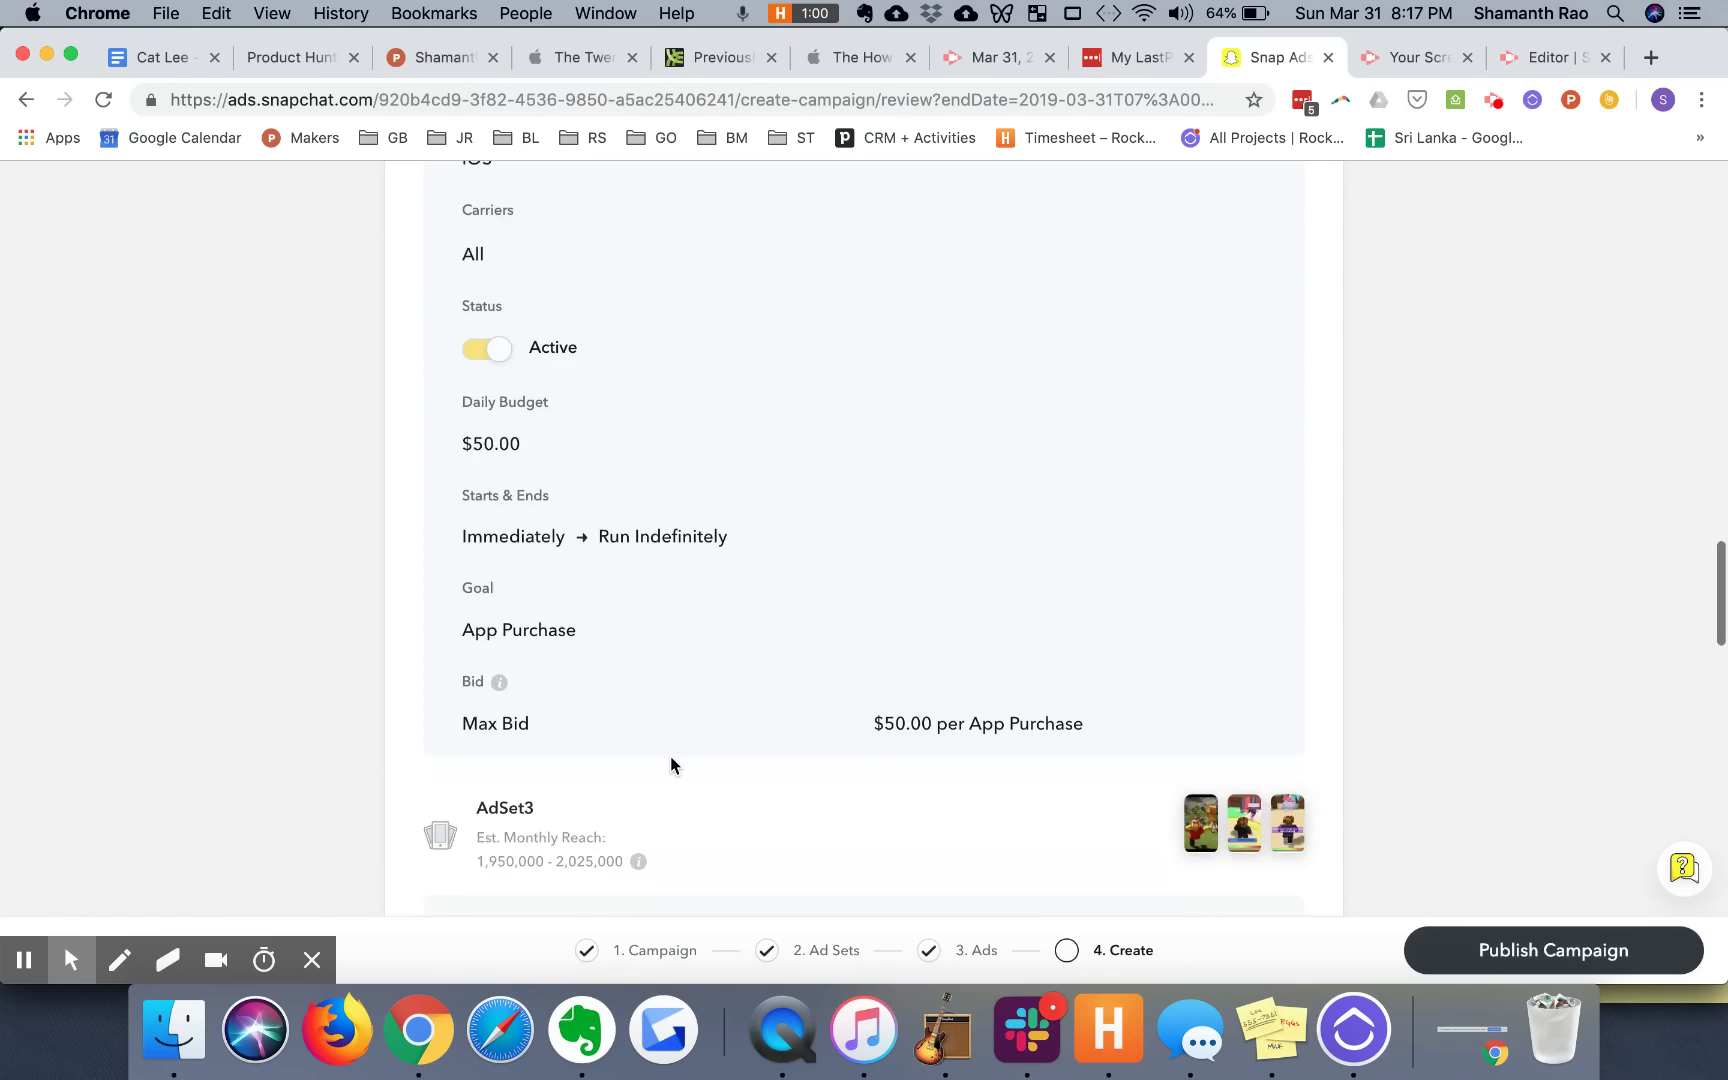
scroll(671, 758, "down", 20)
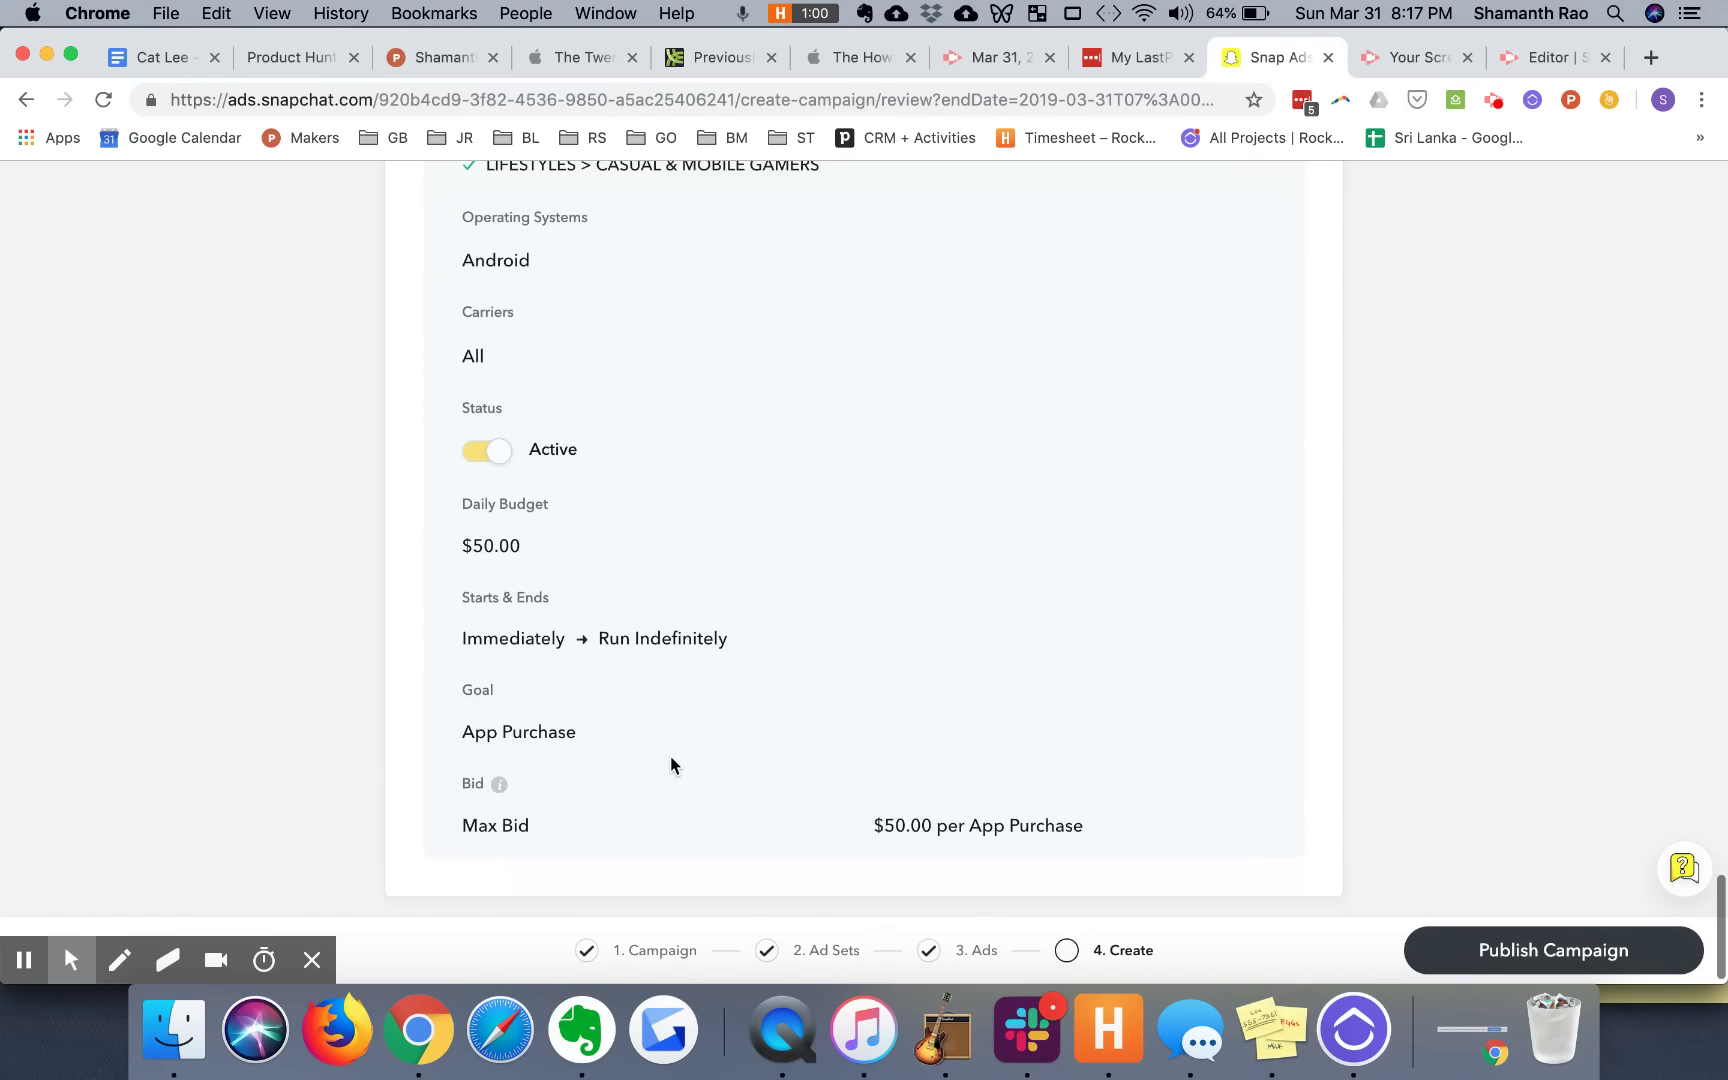
scroll(670, 765, "down", 5)
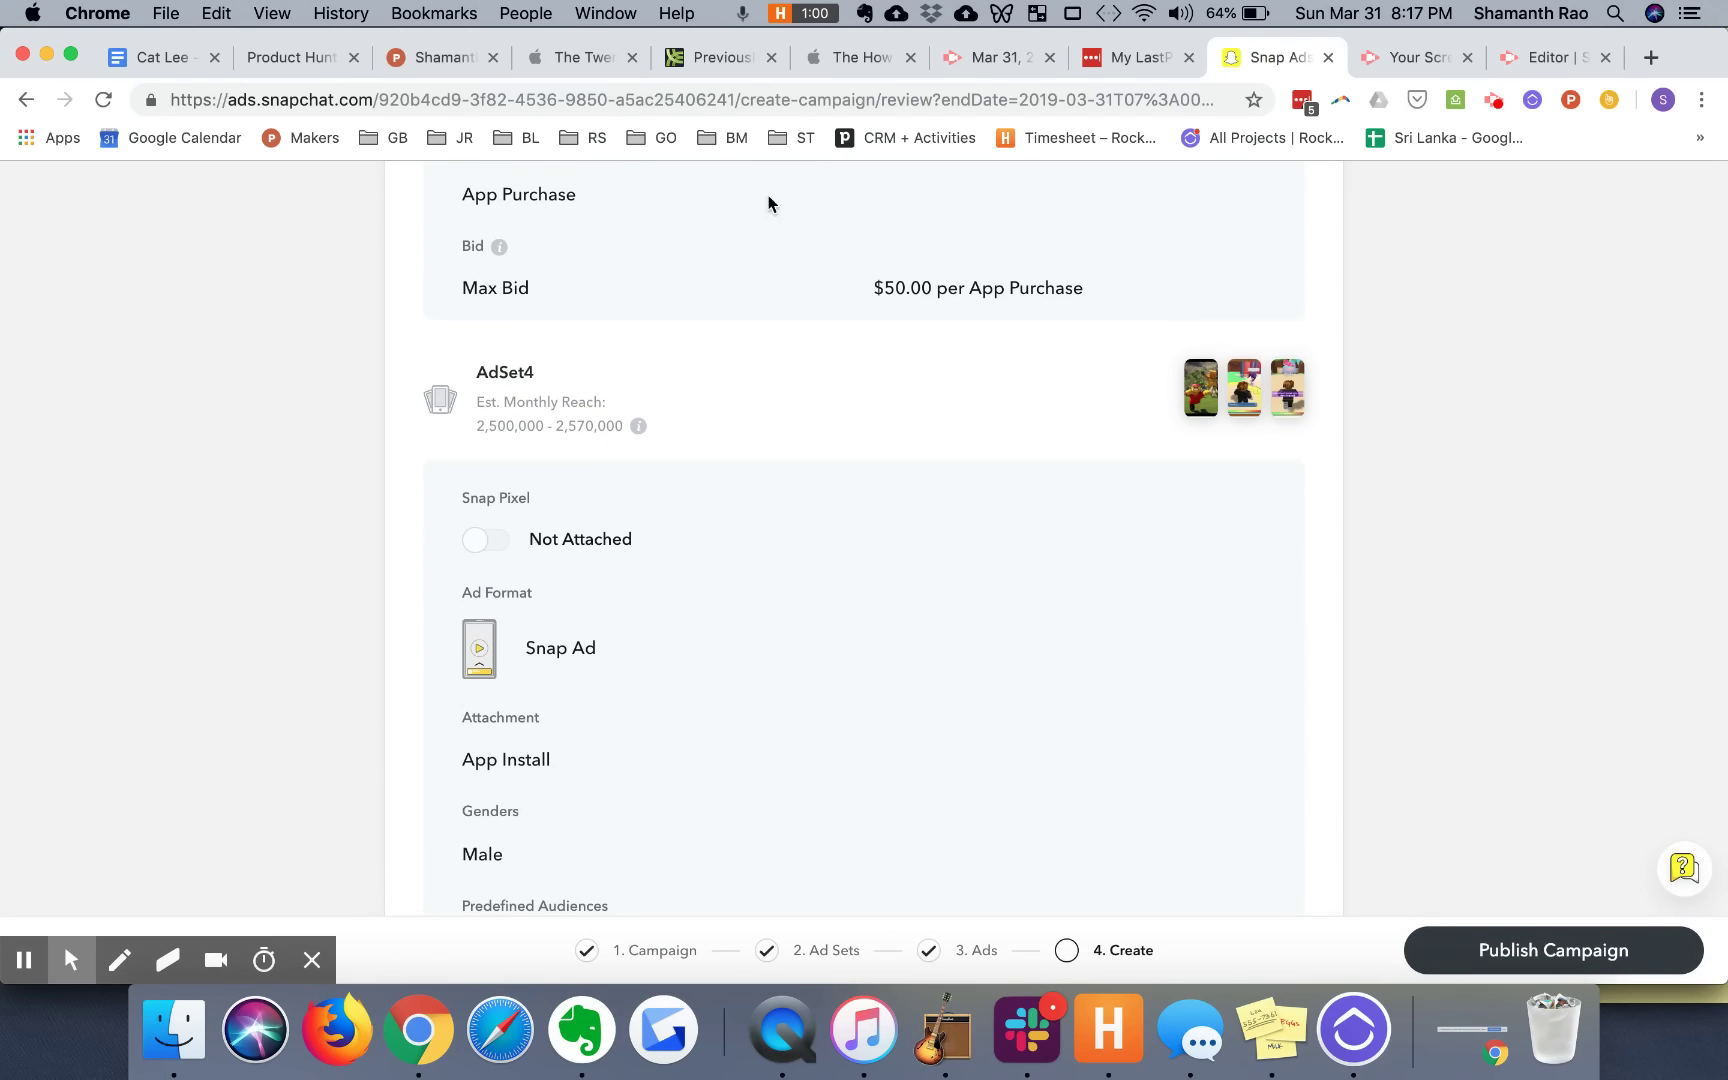
scroll(308, 546, "up", 1)
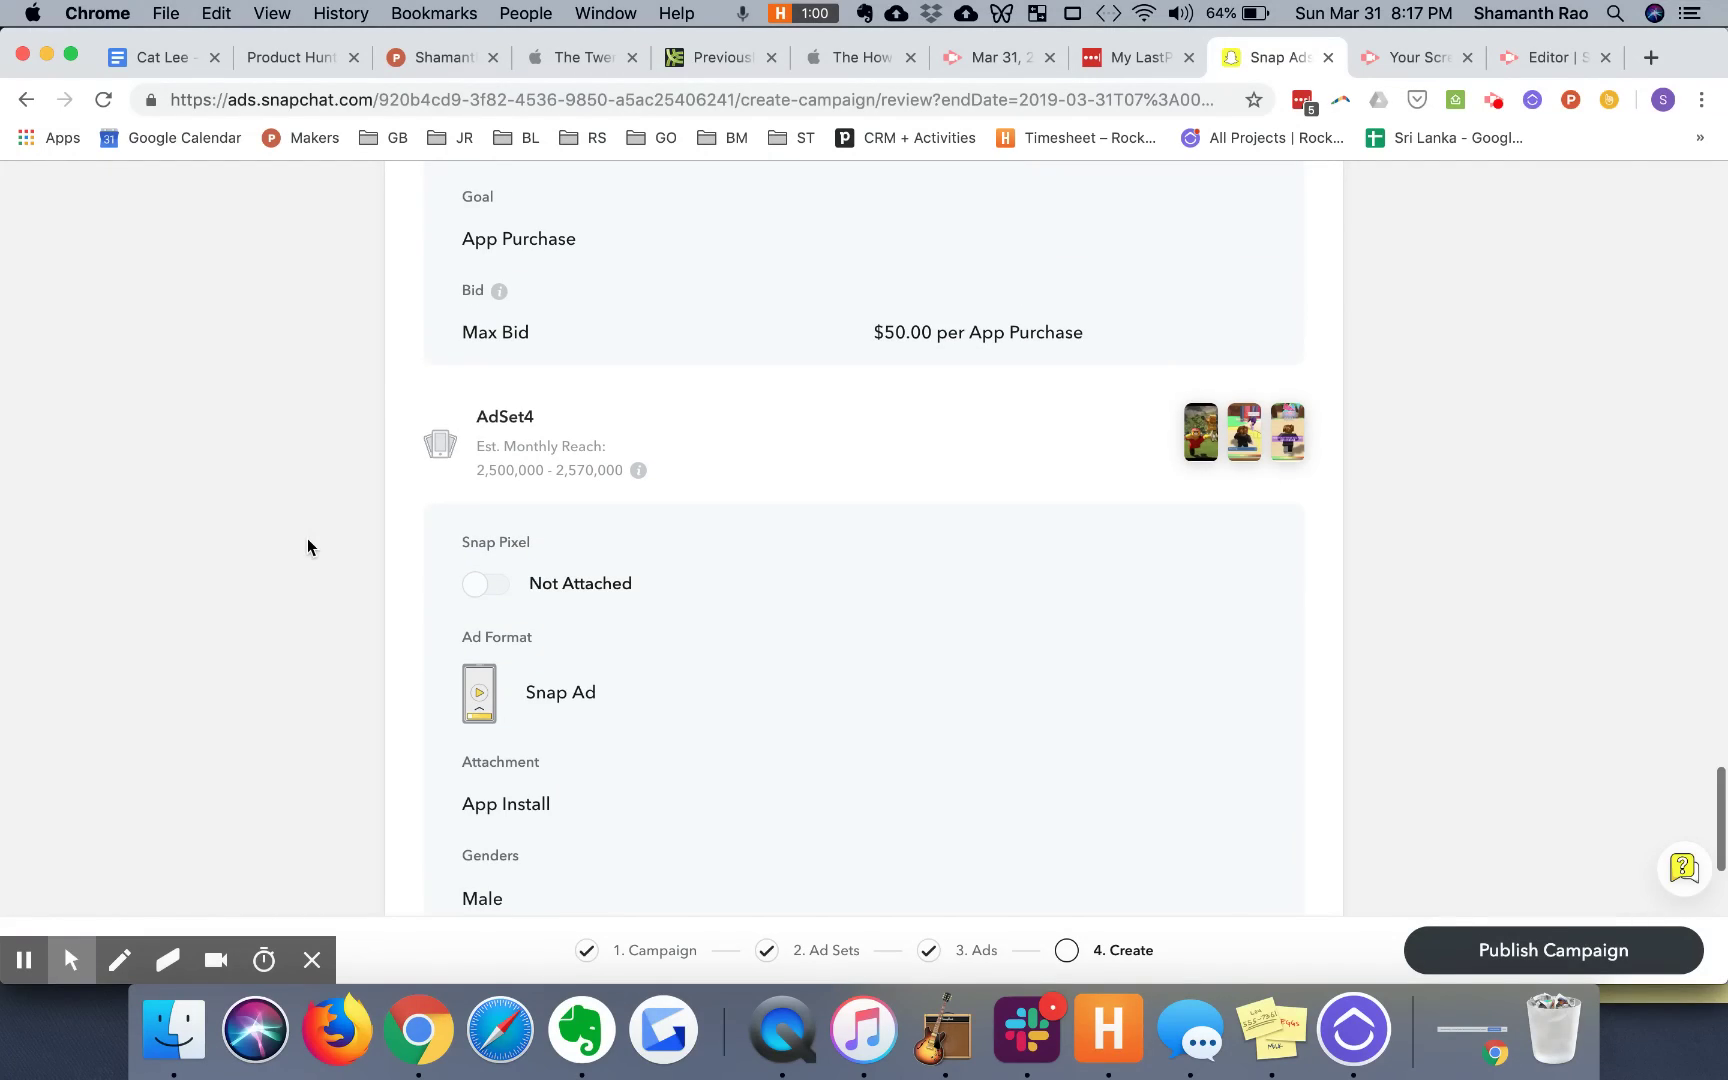
Step: Publish the App Conversions campaign so its ads go under review
left_click(1524, 952)
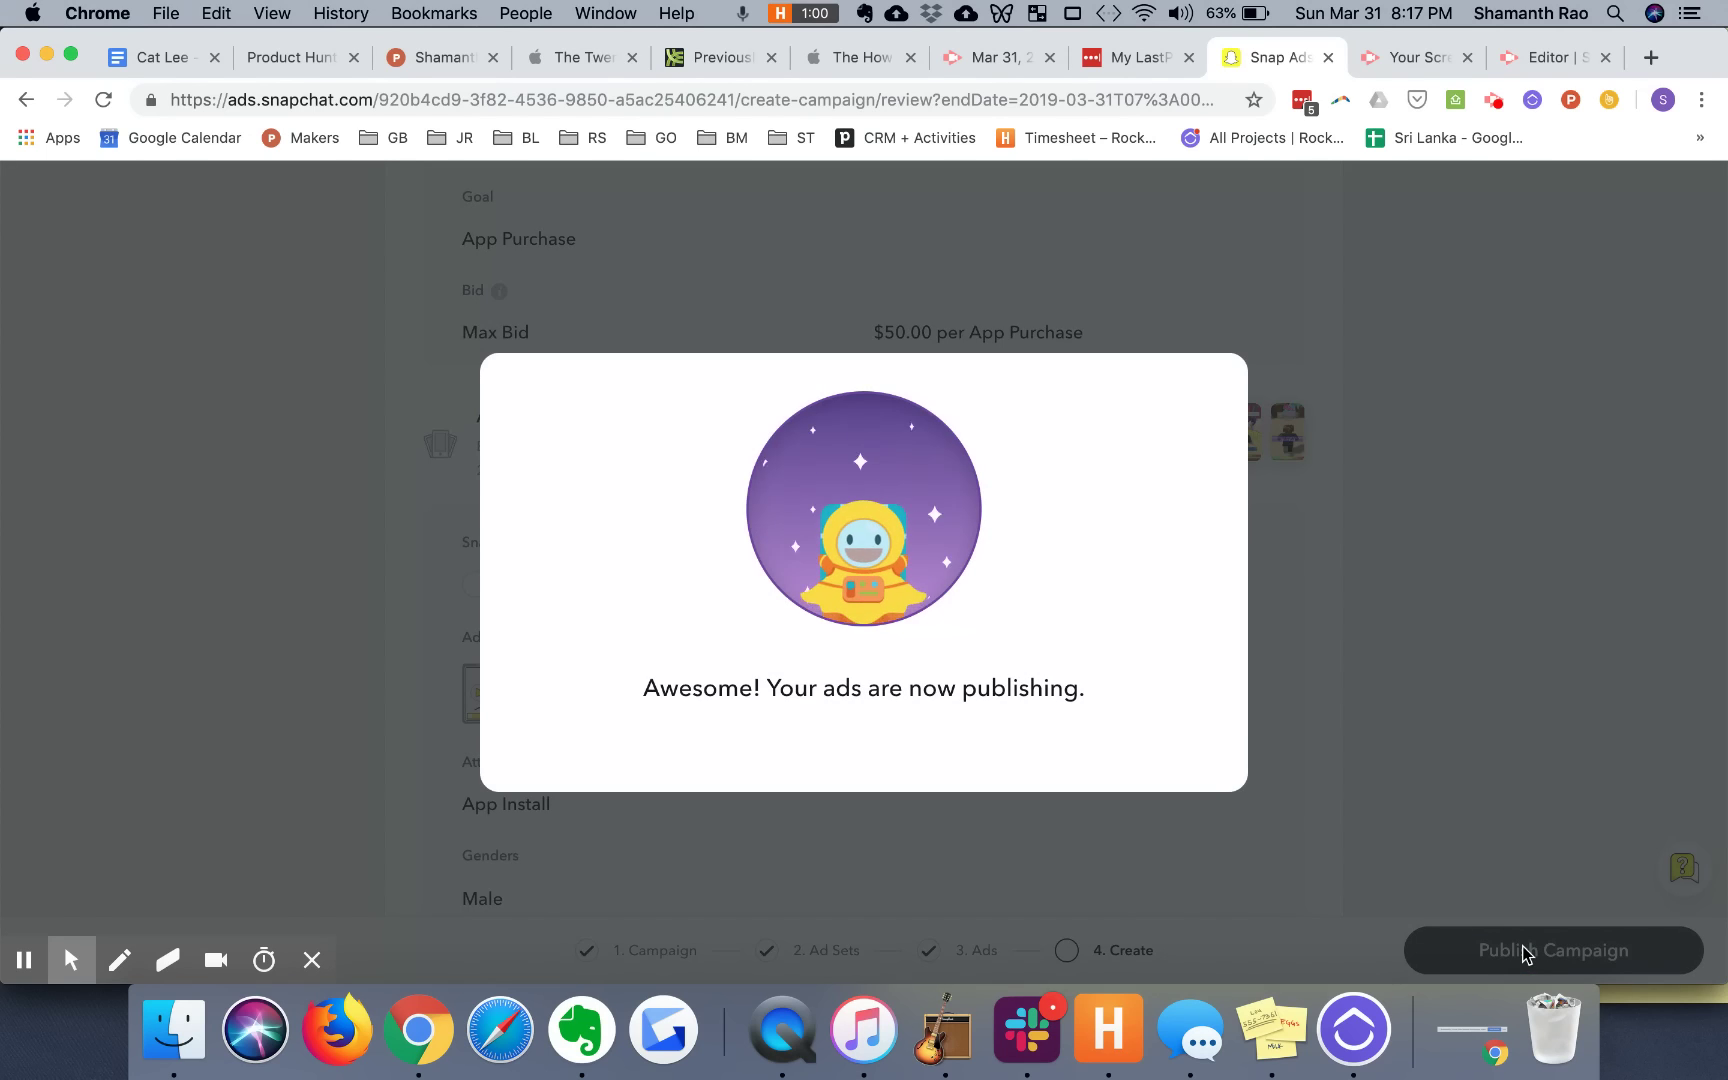